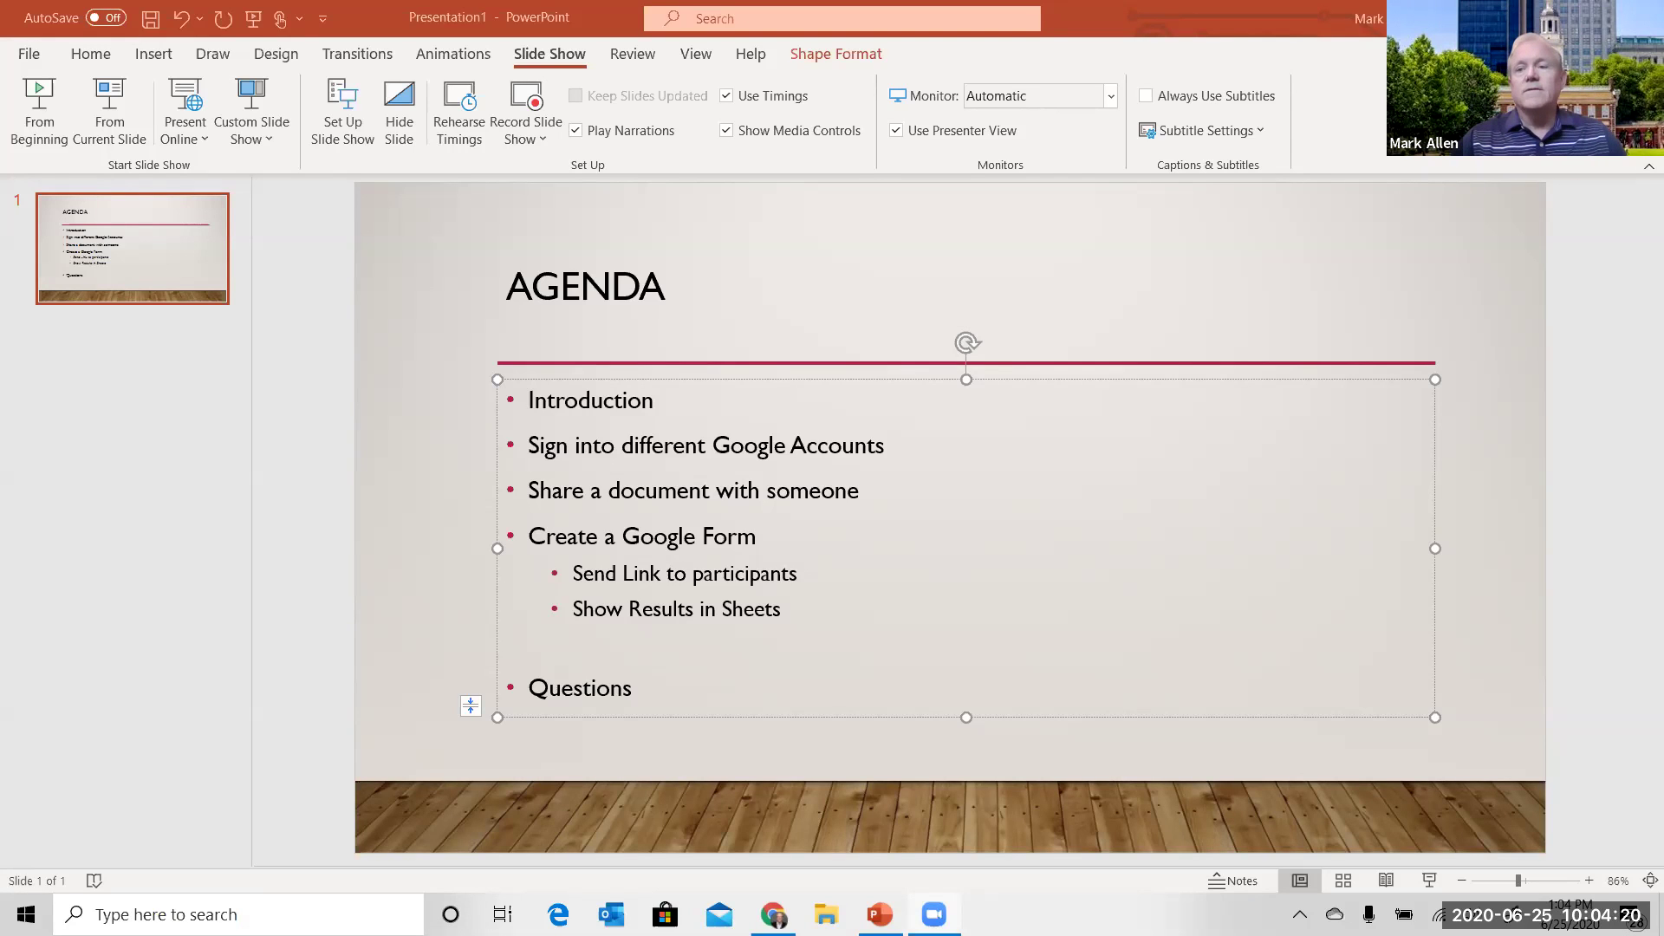
# - Leave the PowerPoint presentation and bring Chrome's Gmail inbox to the front
pyautogui.press('super+d')
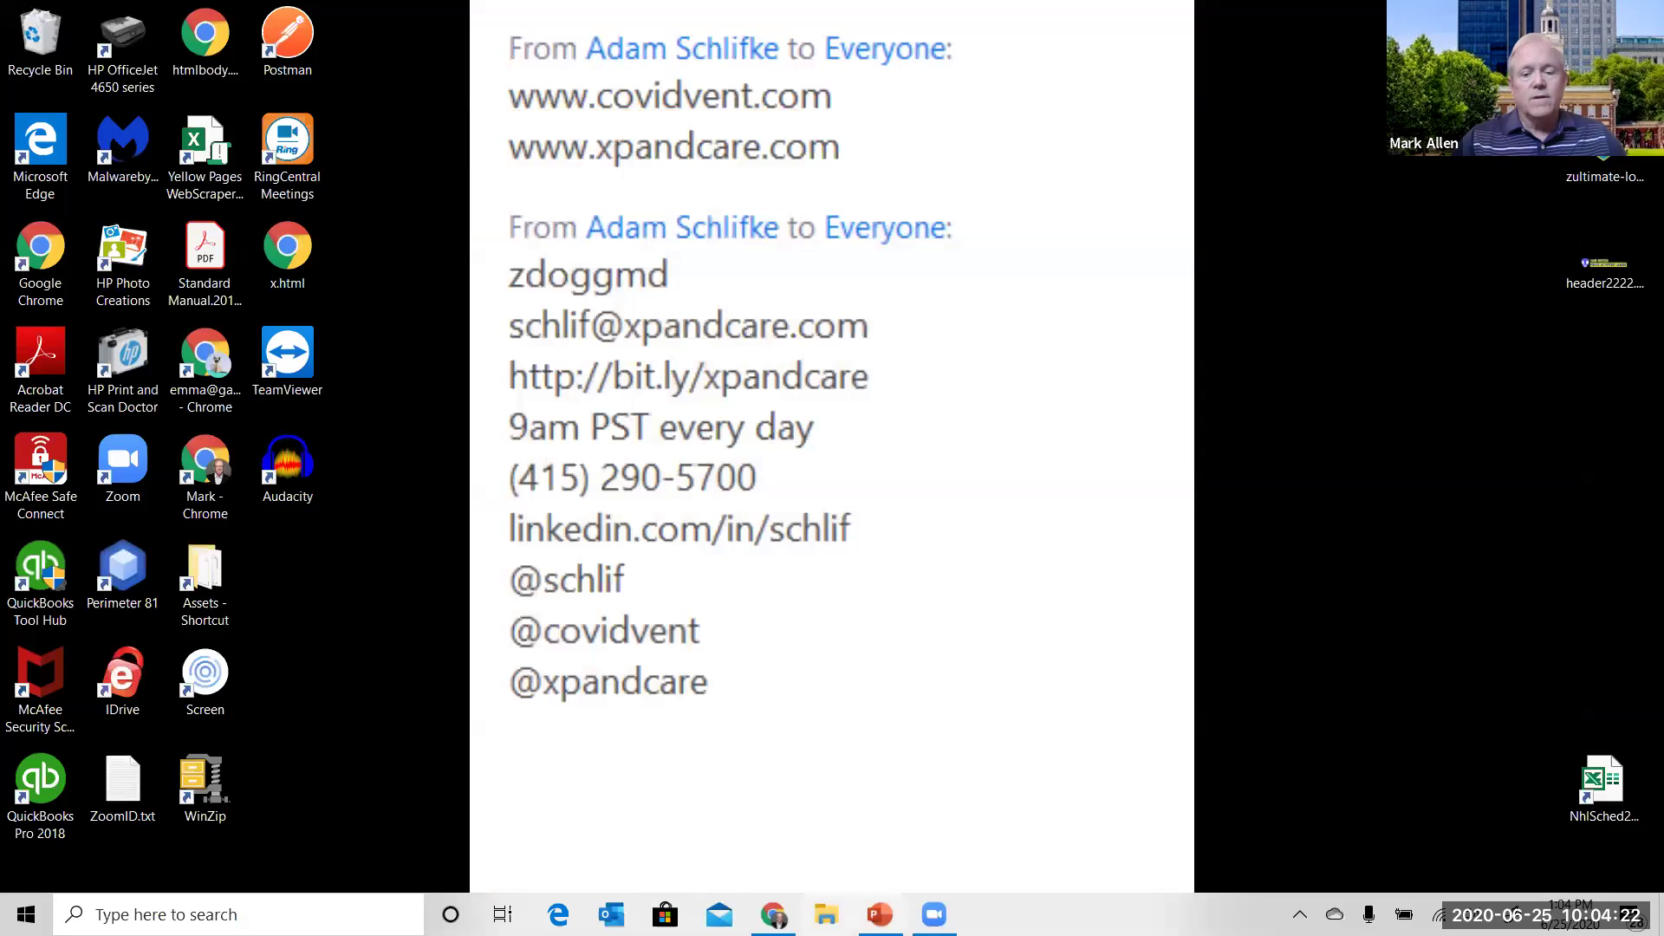
pyautogui.hotkey('alt', 'Tab')
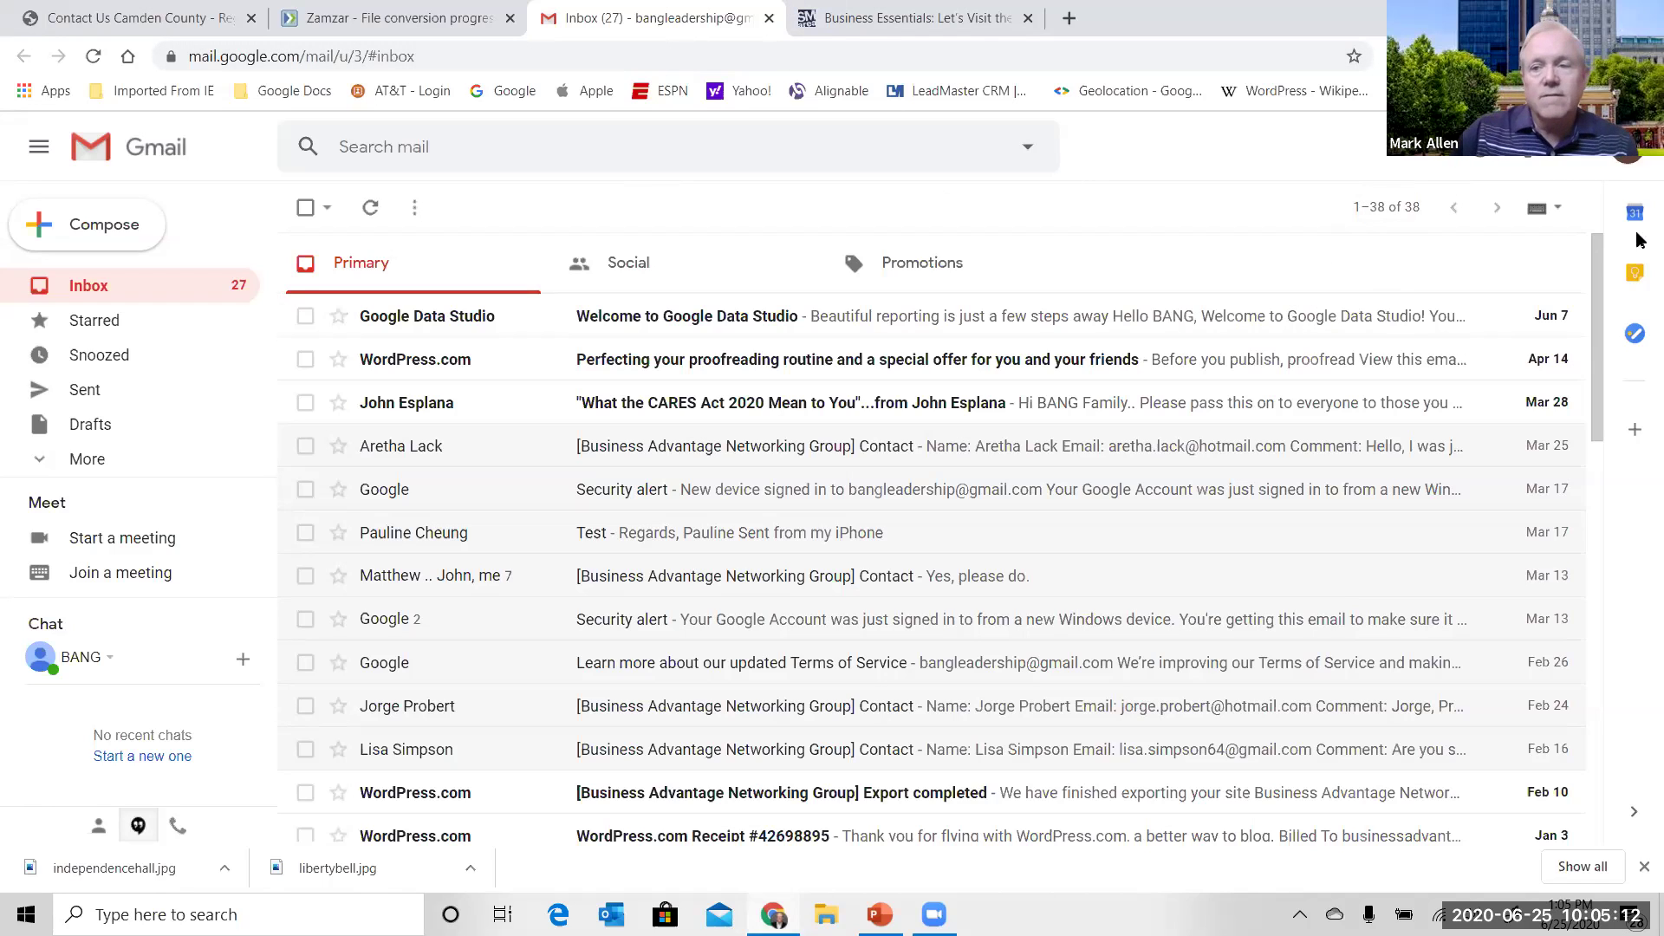
# - Open a second signed-in account's inbox in a new tab, switch between tabs, and pick a third account
pyautogui.click(1631, 162)
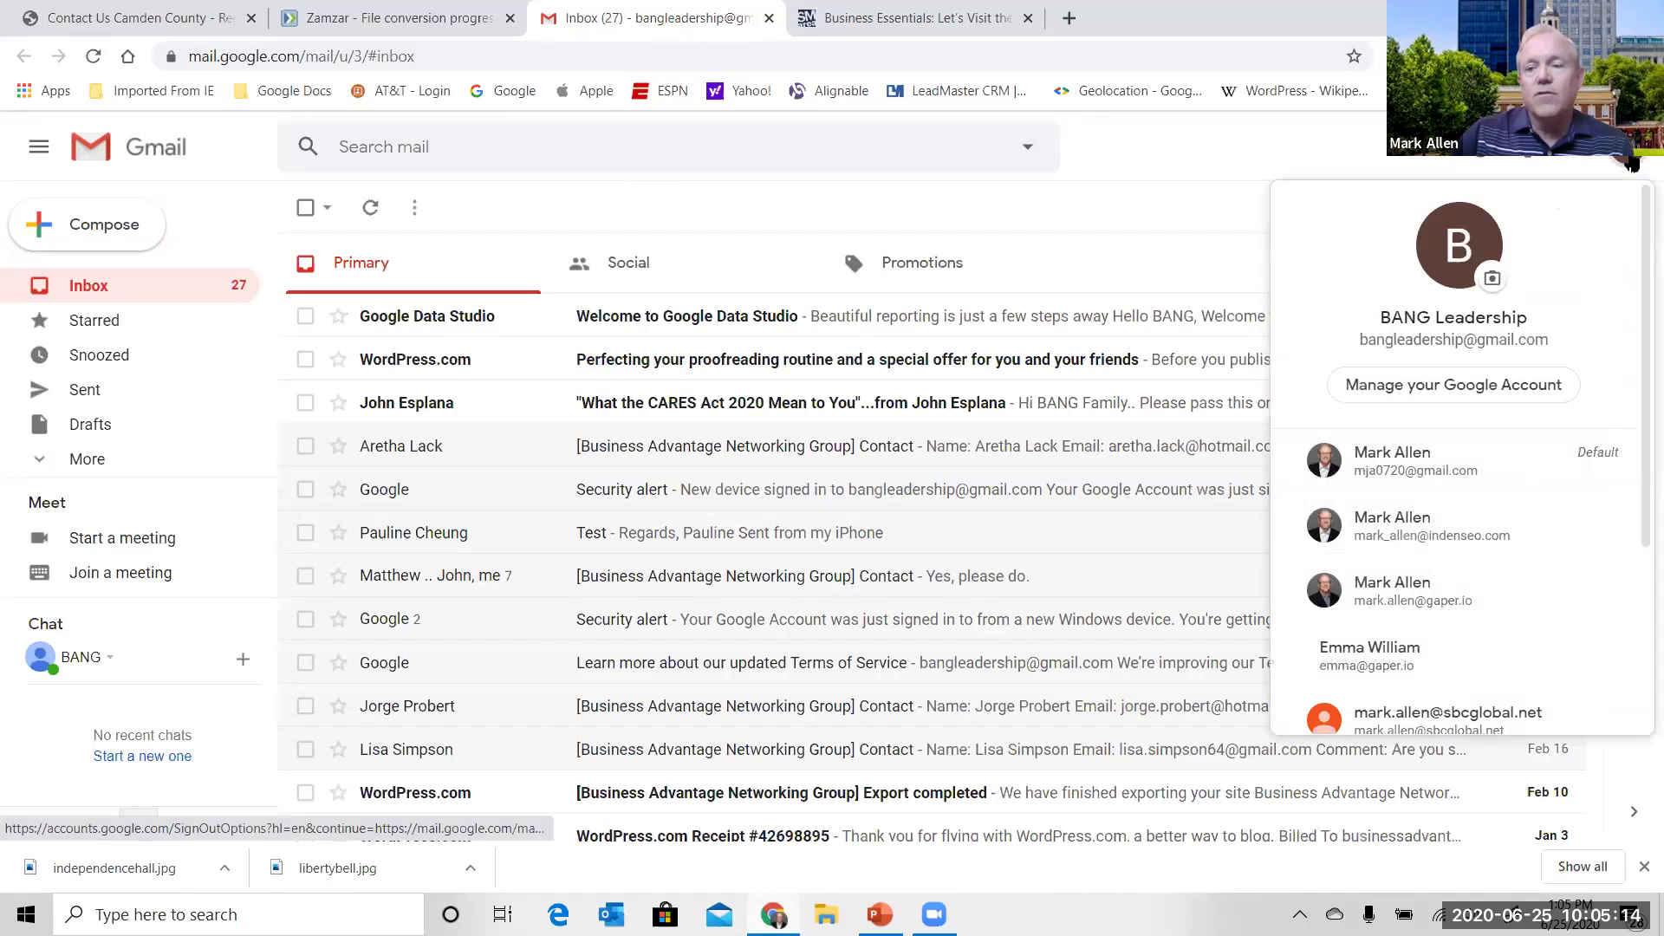
pyautogui.click(1520, 535)
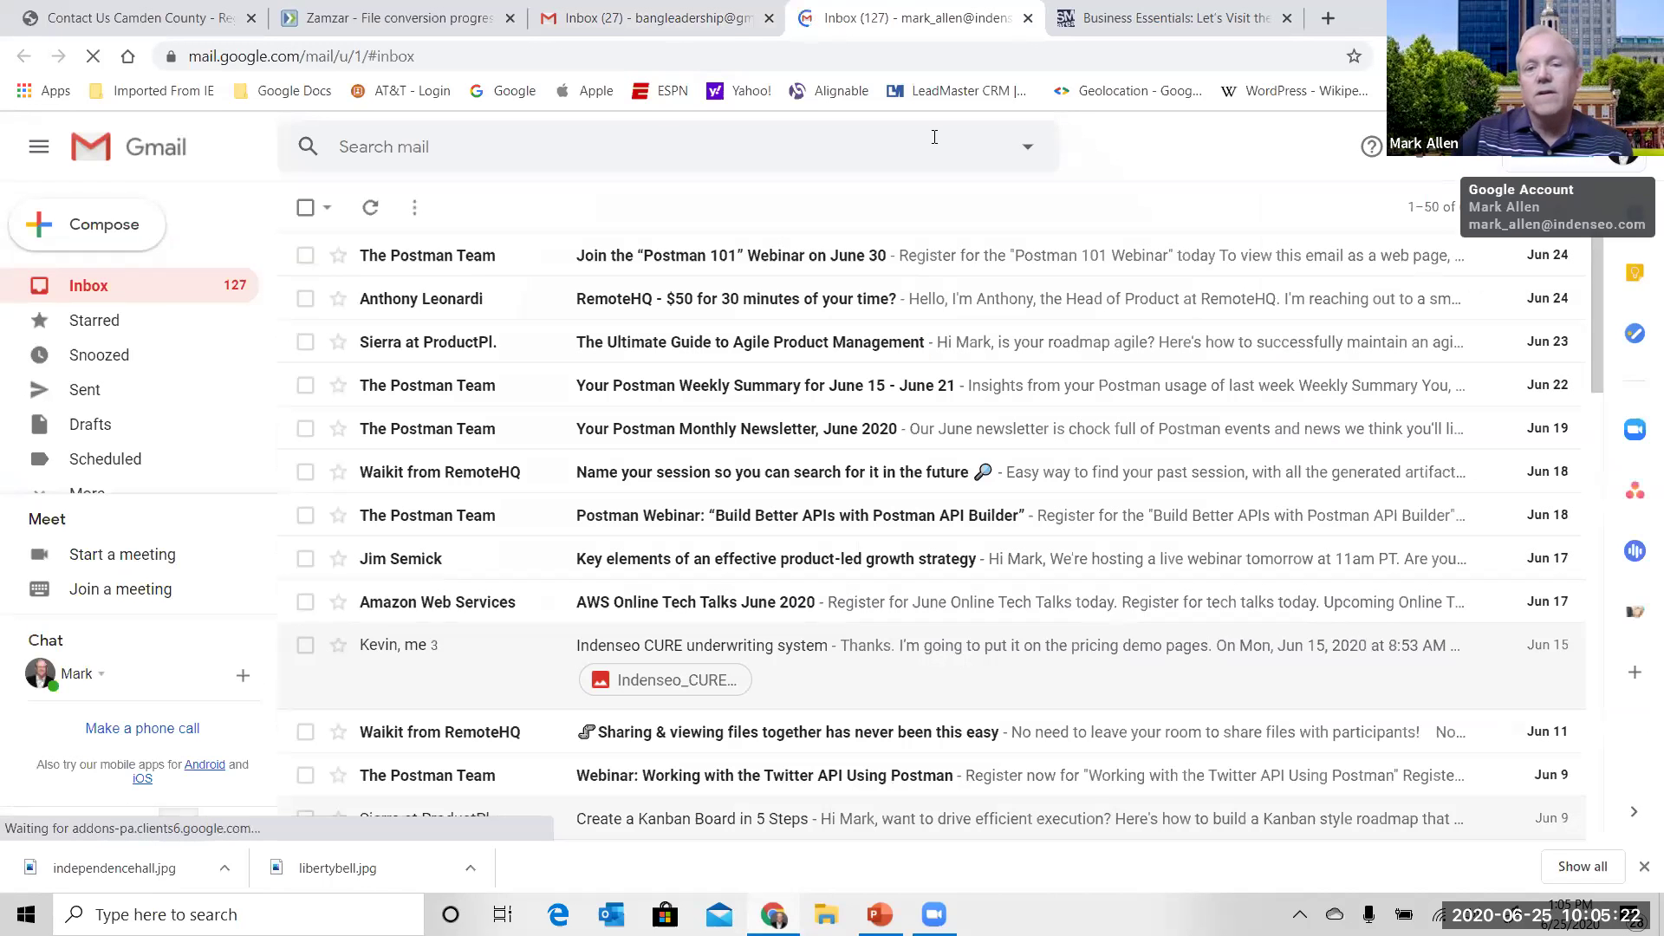
pyautogui.click(672, 22)
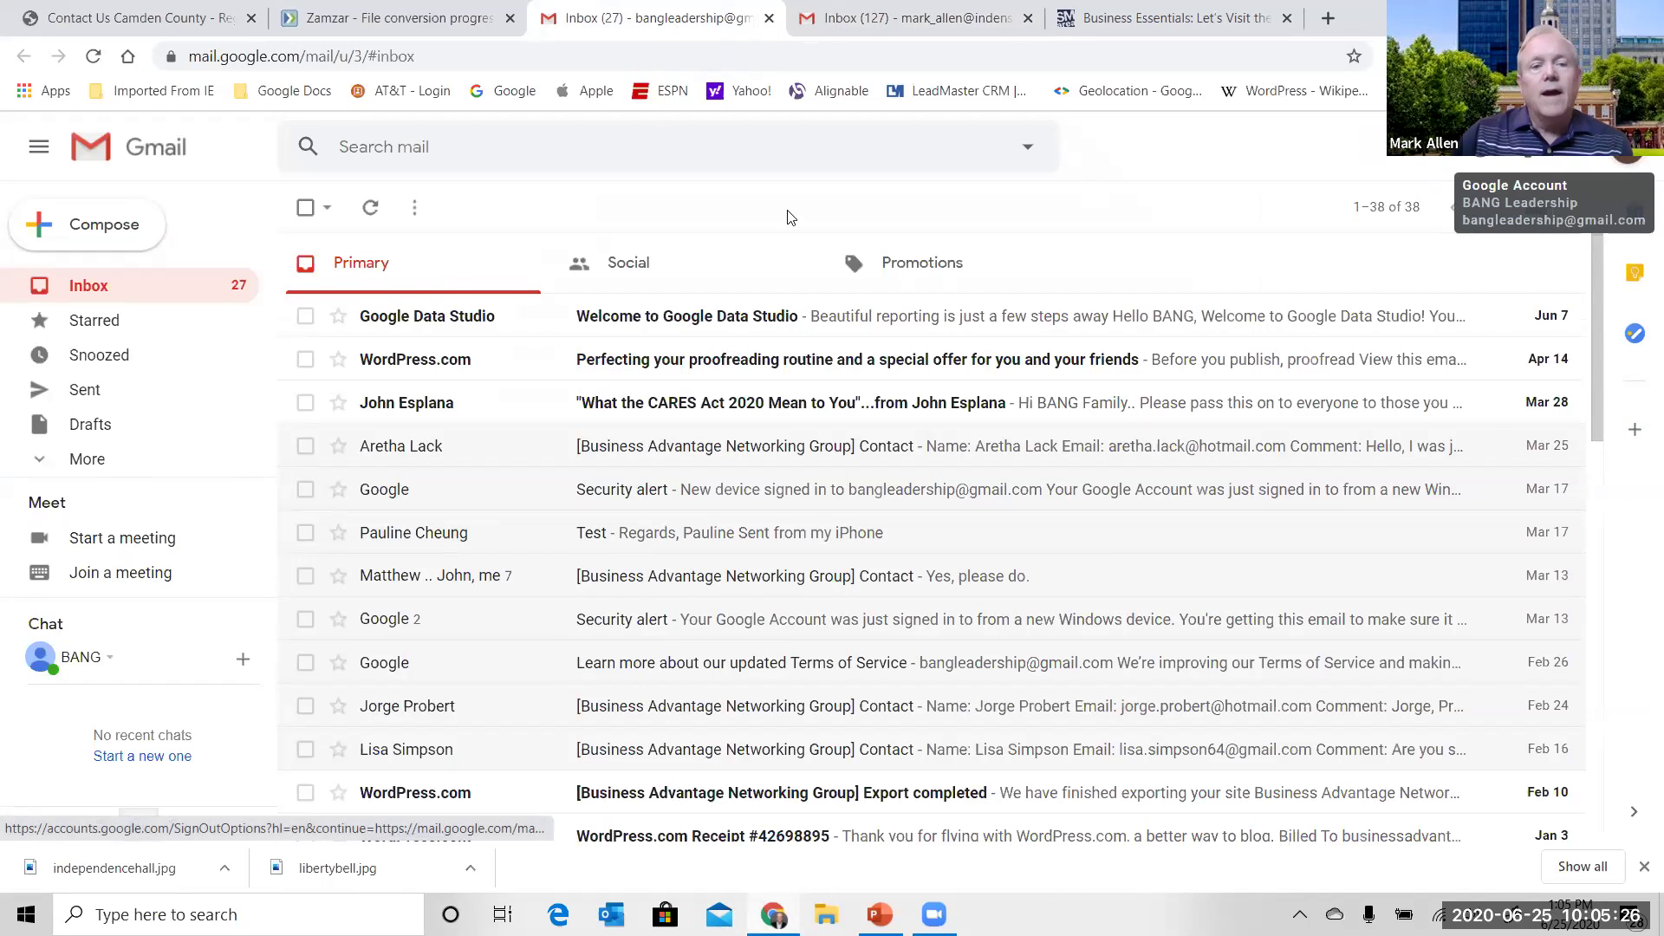
pyautogui.click(910, 19)
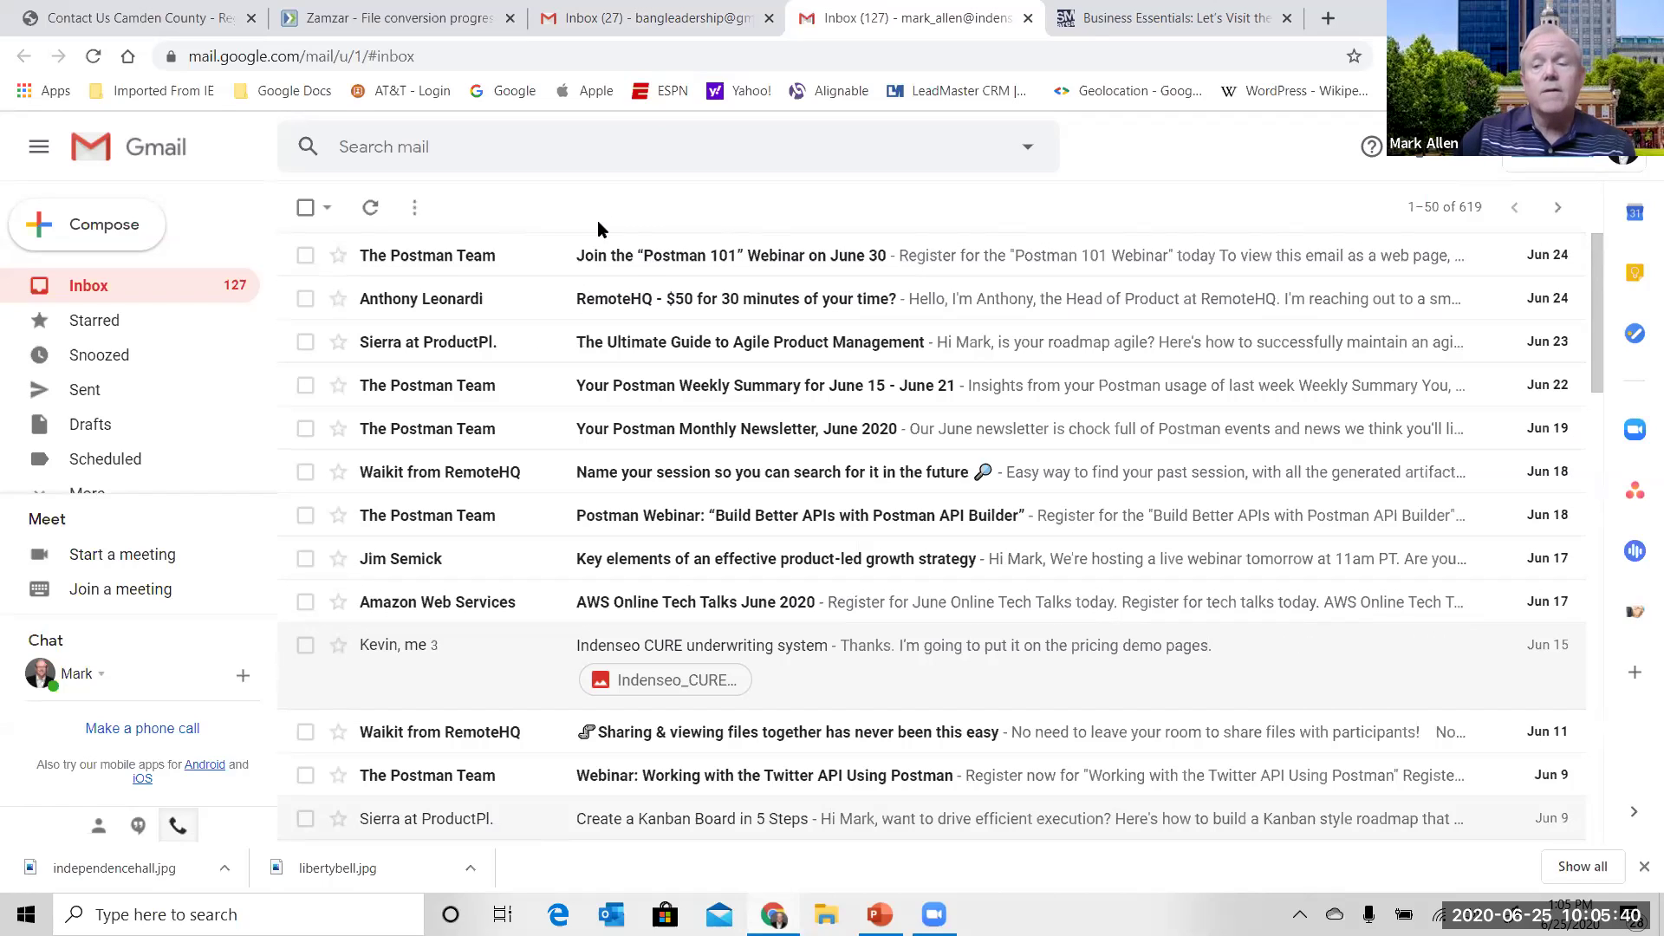
pyautogui.click(1628, 161)
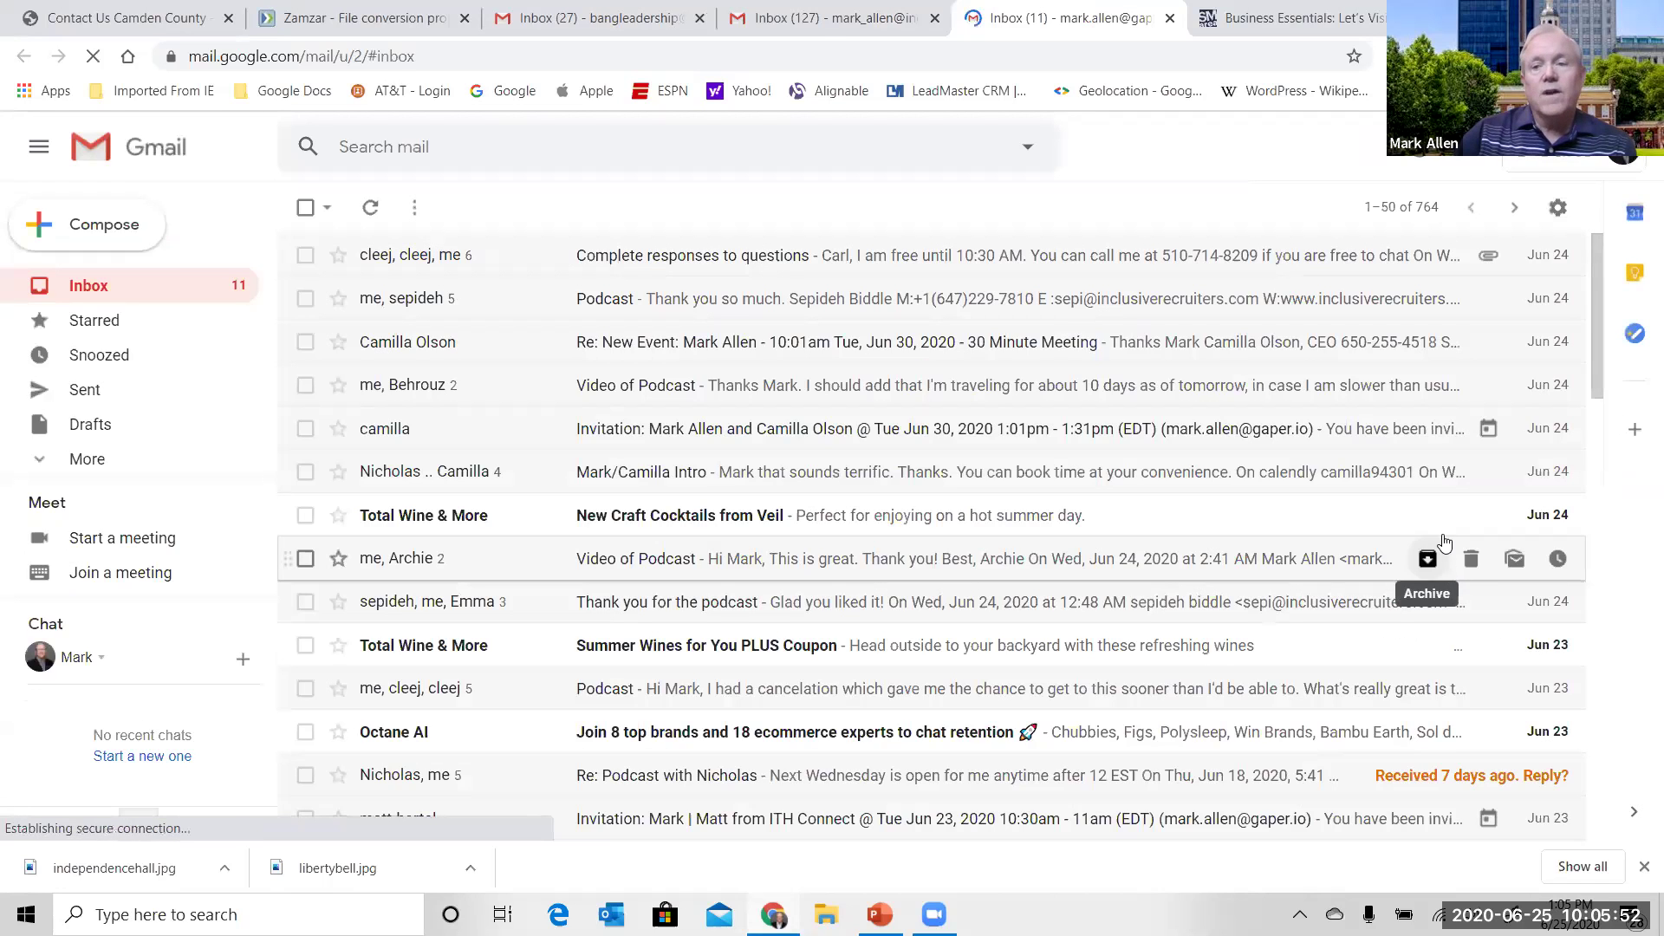
# - Open Google Calendar at Thursday 25 June 2020, then scroll through the Google apps grid
pyautogui.click(1468, 160)
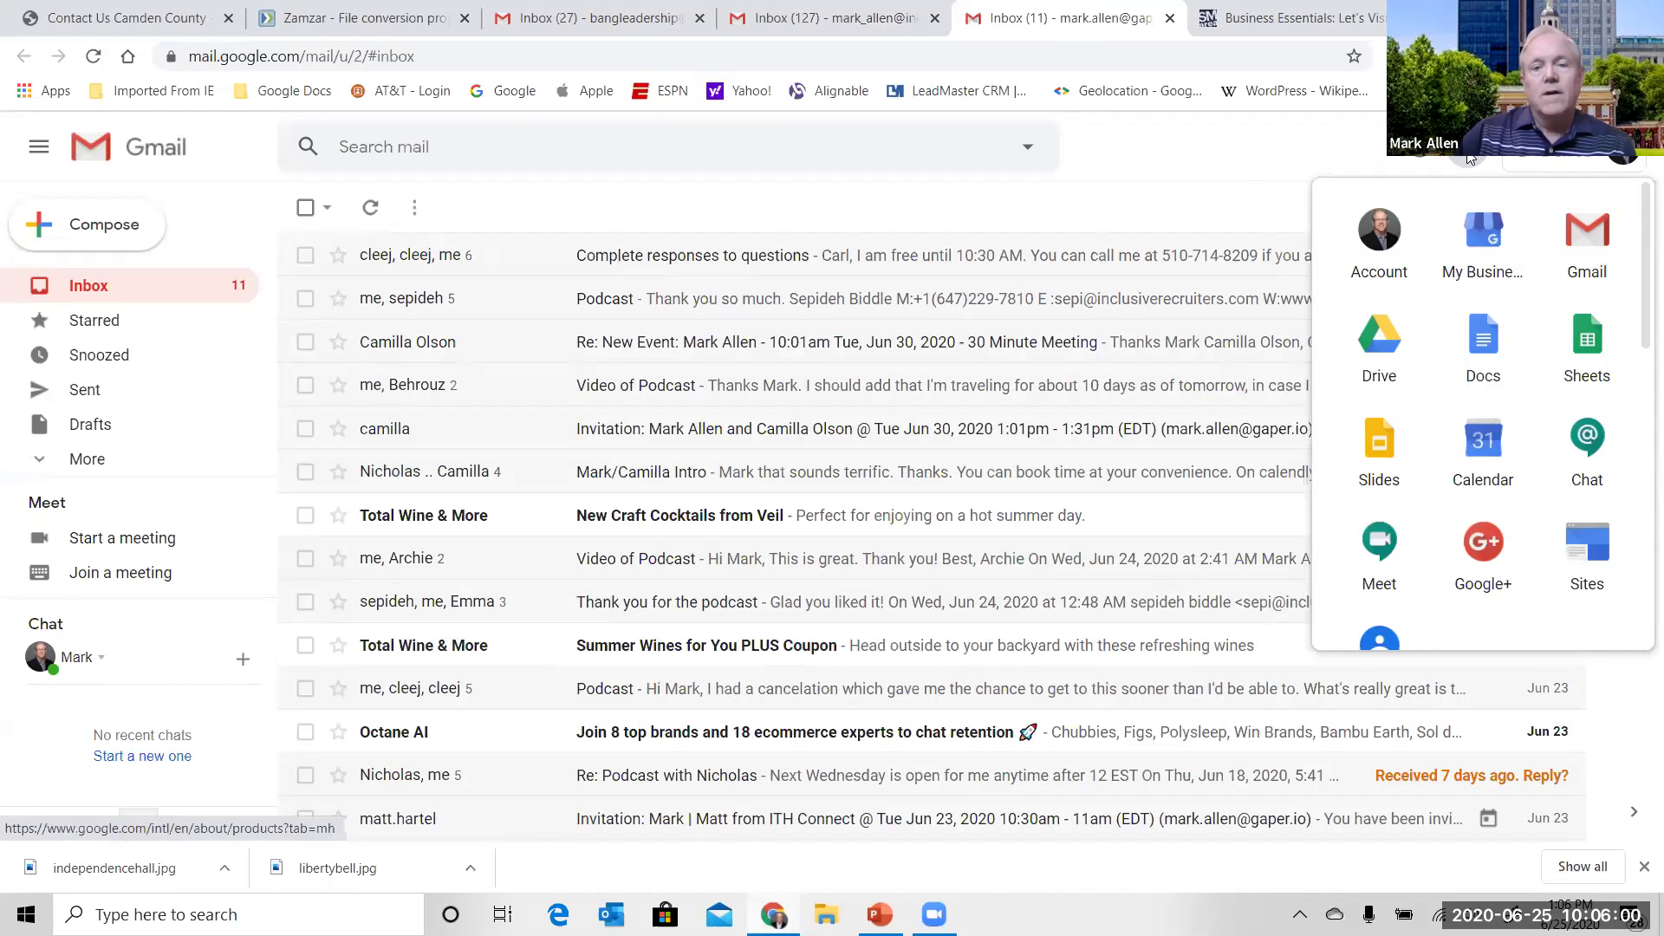
pyautogui.click(1492, 436)
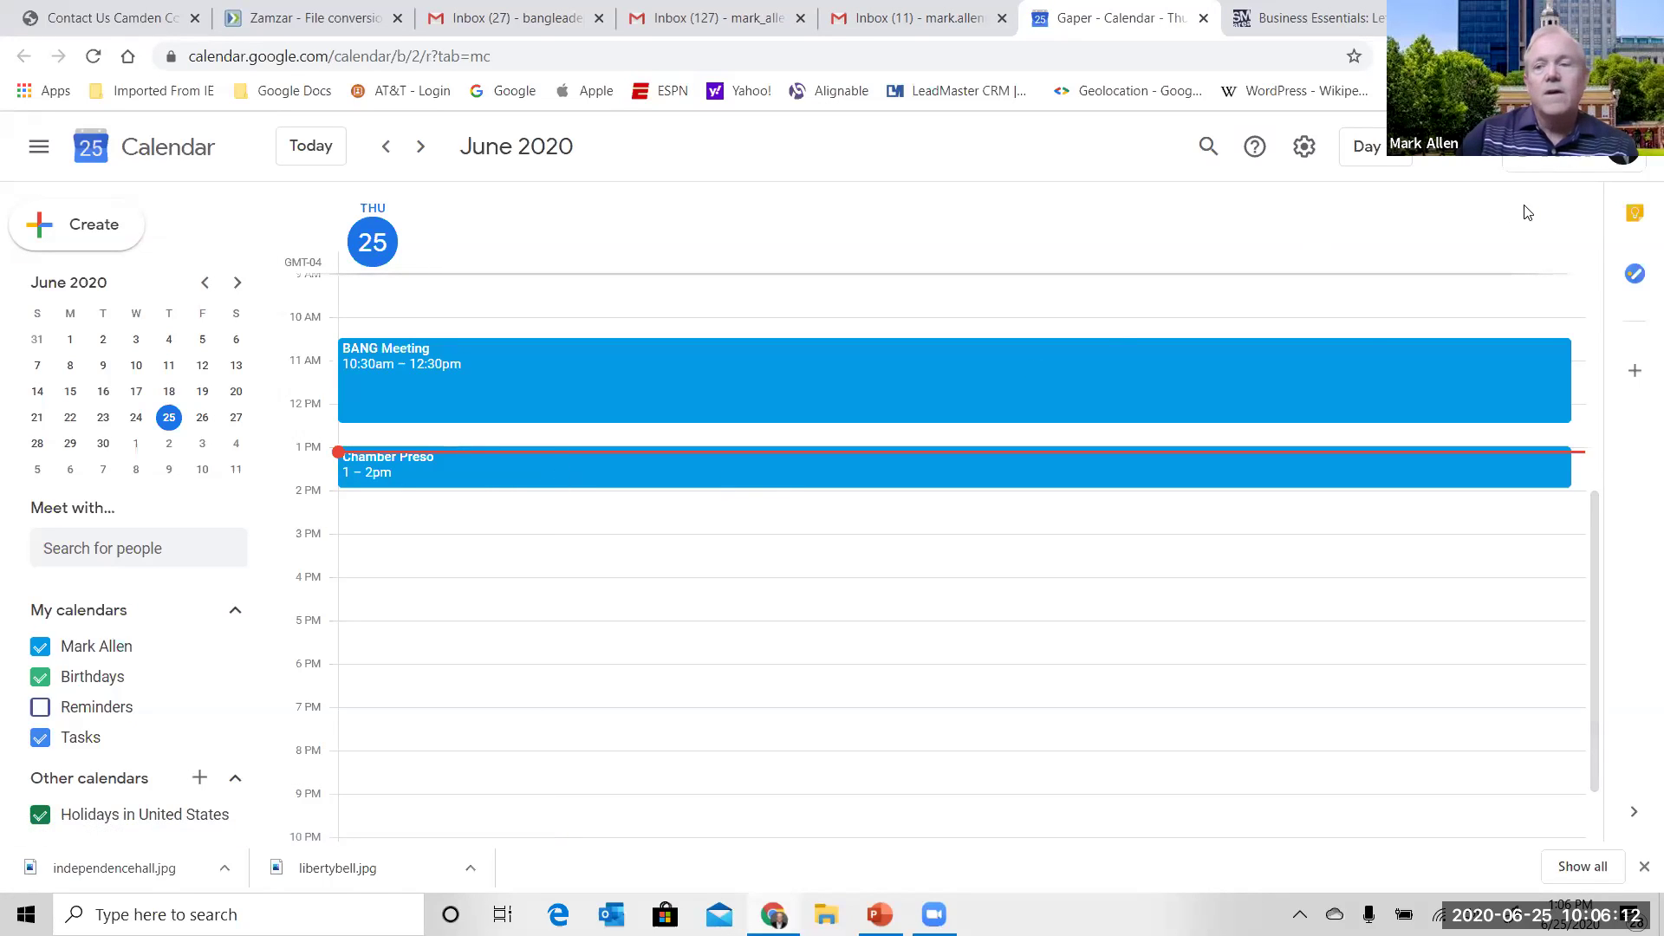
pyautogui.click(1471, 164)
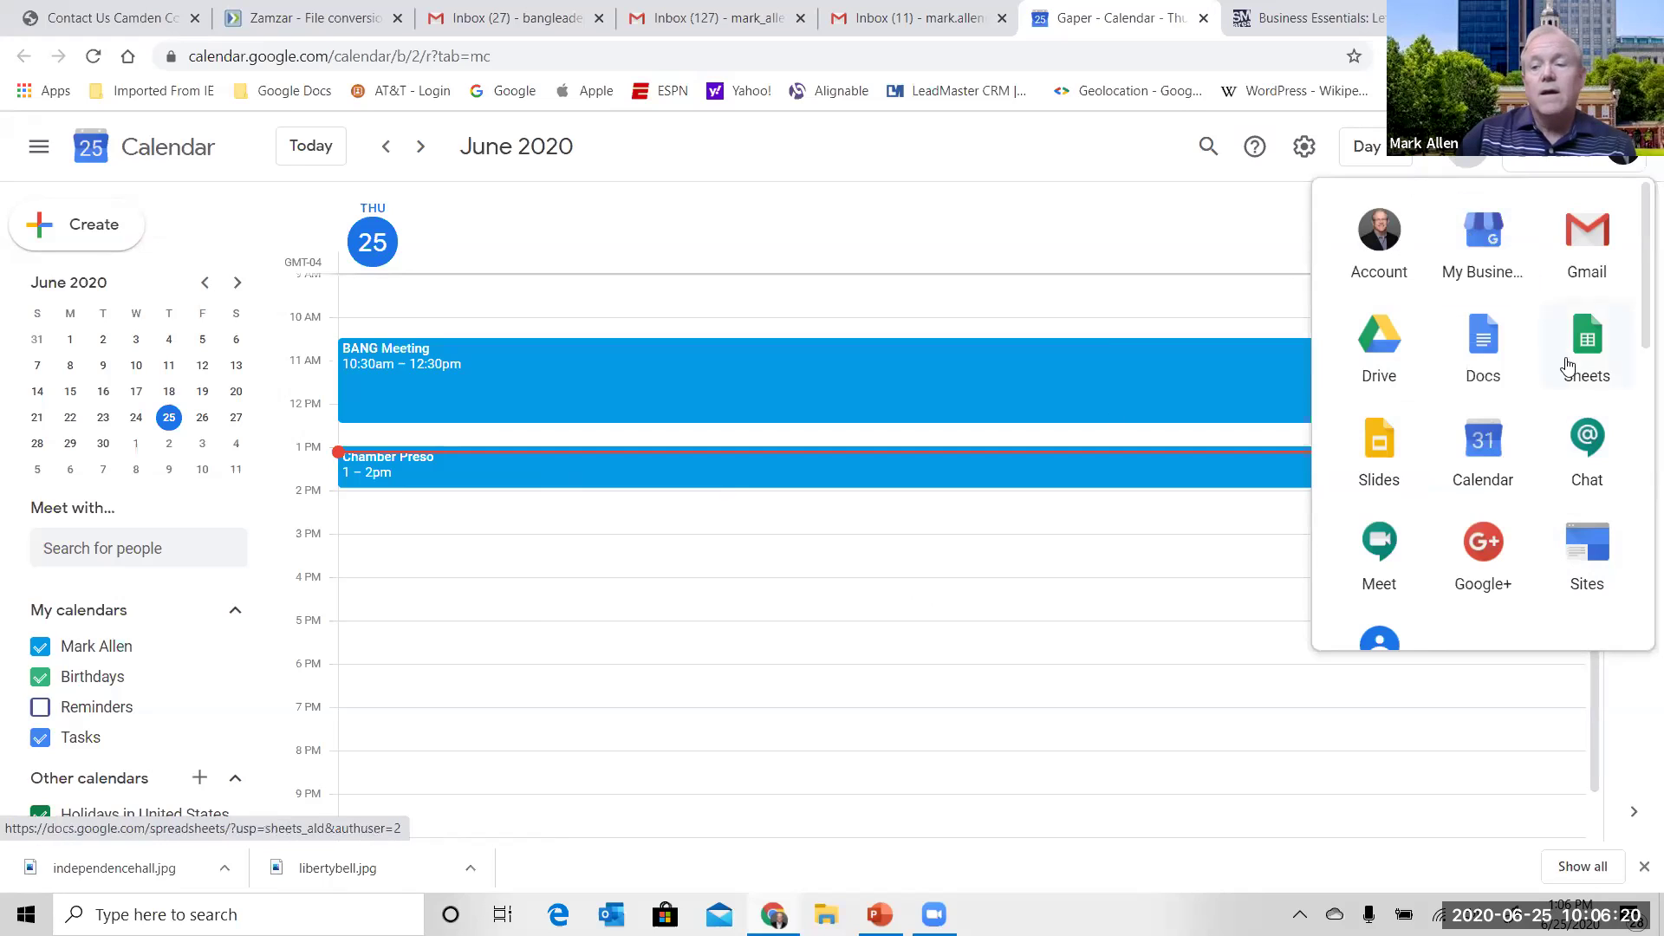
pyautogui.scroll(-1, 1635, 303)
pyautogui.scroll(-1, 1636, 325)
pyautogui.scroll(1, 1636, 277)
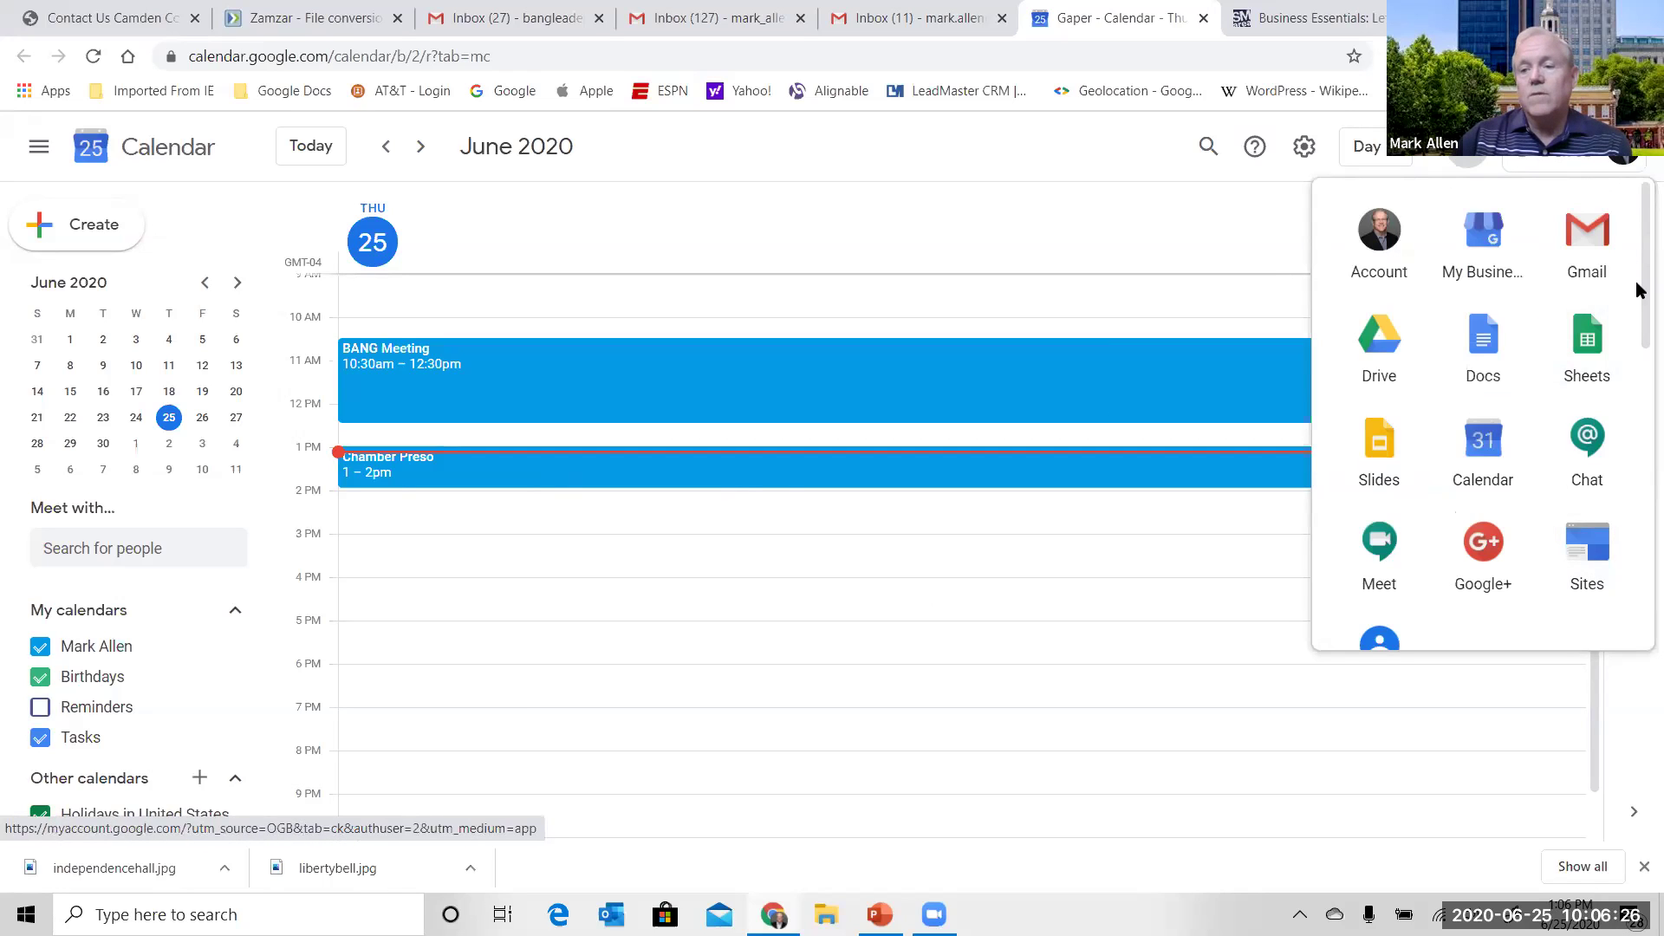
pyautogui.moveTo(1636, 289); pyautogui.dragTo(1634, 498)
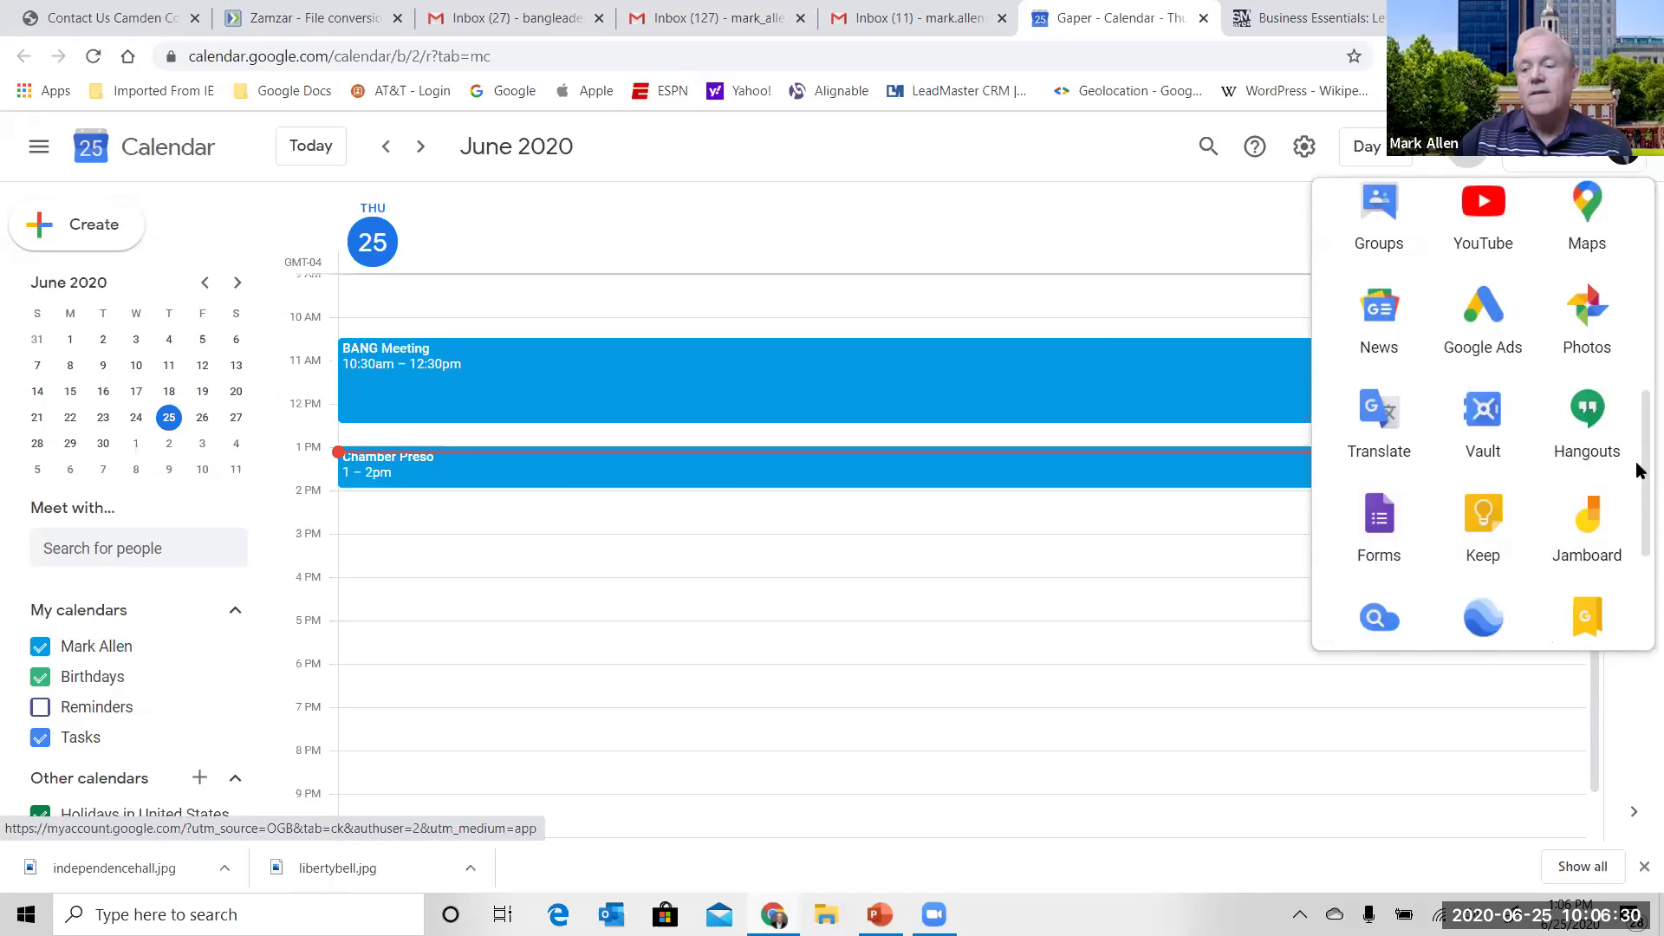
pyautogui.moveTo(1638, 471); pyautogui.dragTo(1635, 281)
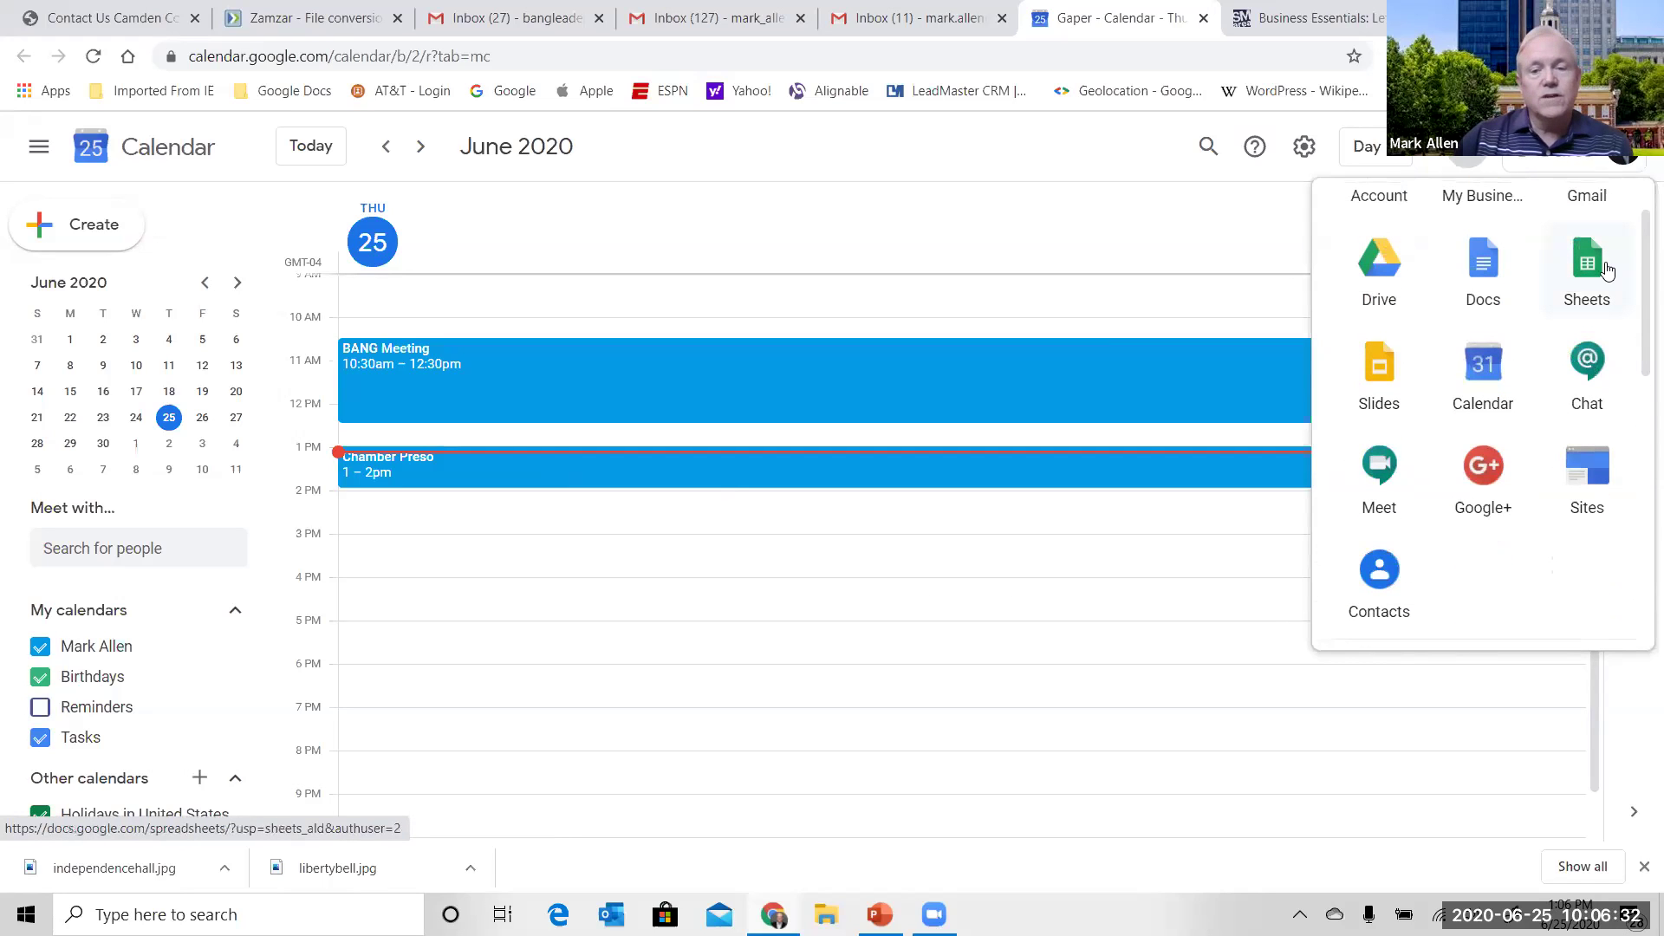
# - Open Google Drive, enter the podcasts folder and its Blue Dot subfolder, then return to podcasts
pyautogui.click(1376, 260)
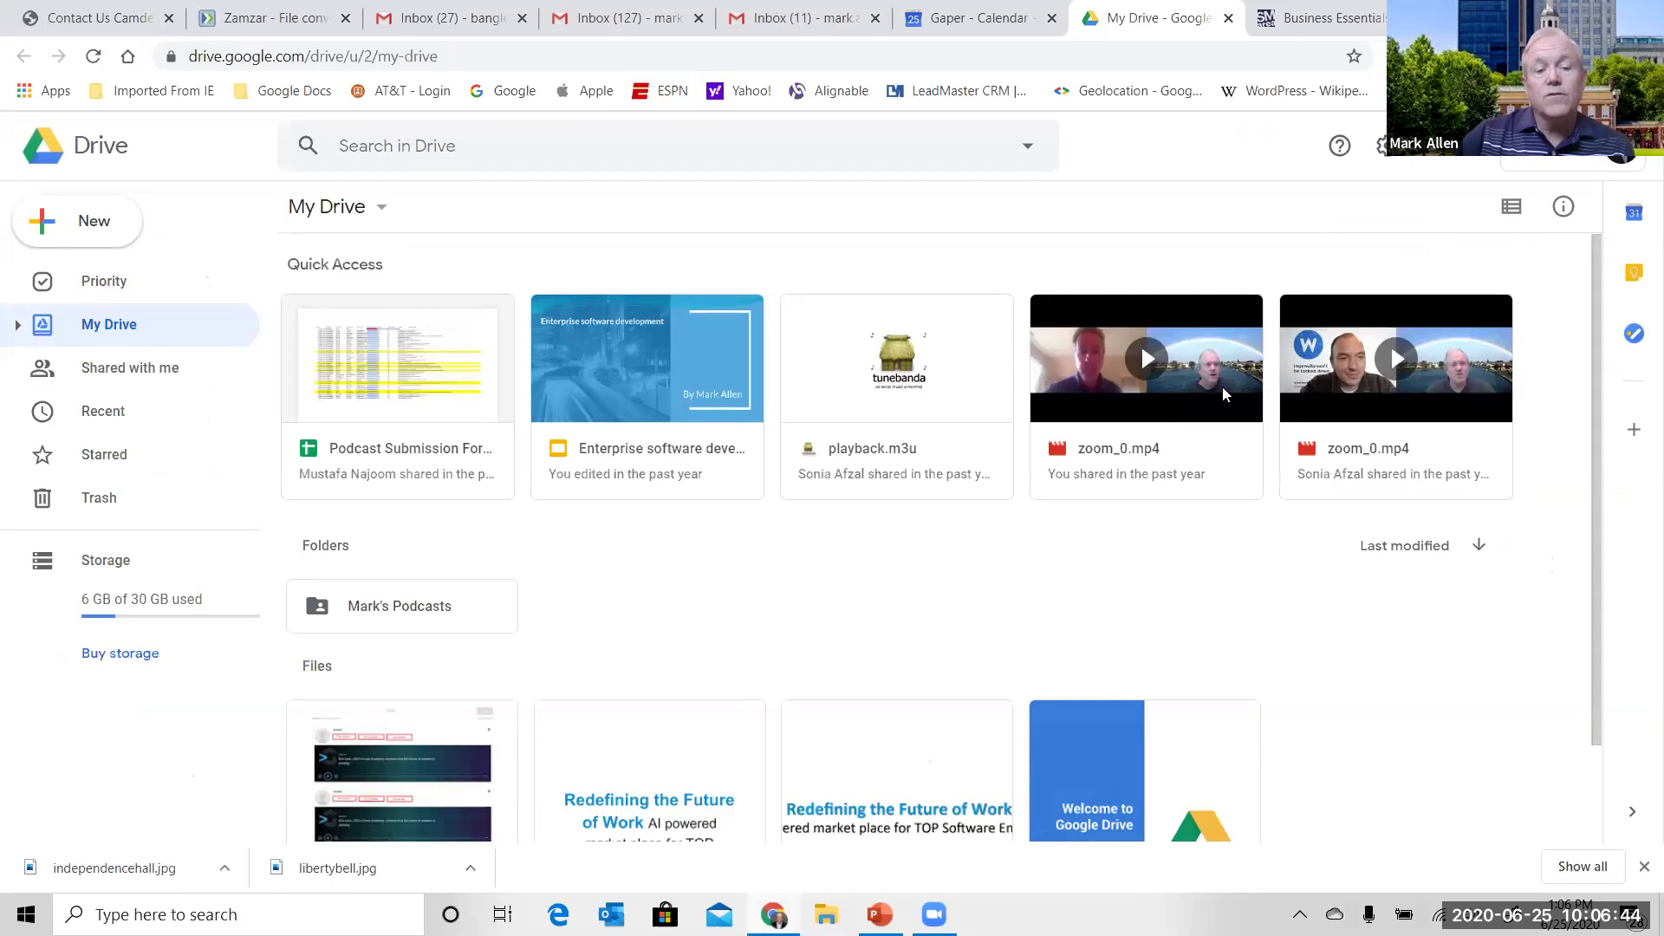
pyautogui.doubleClick(410, 608)
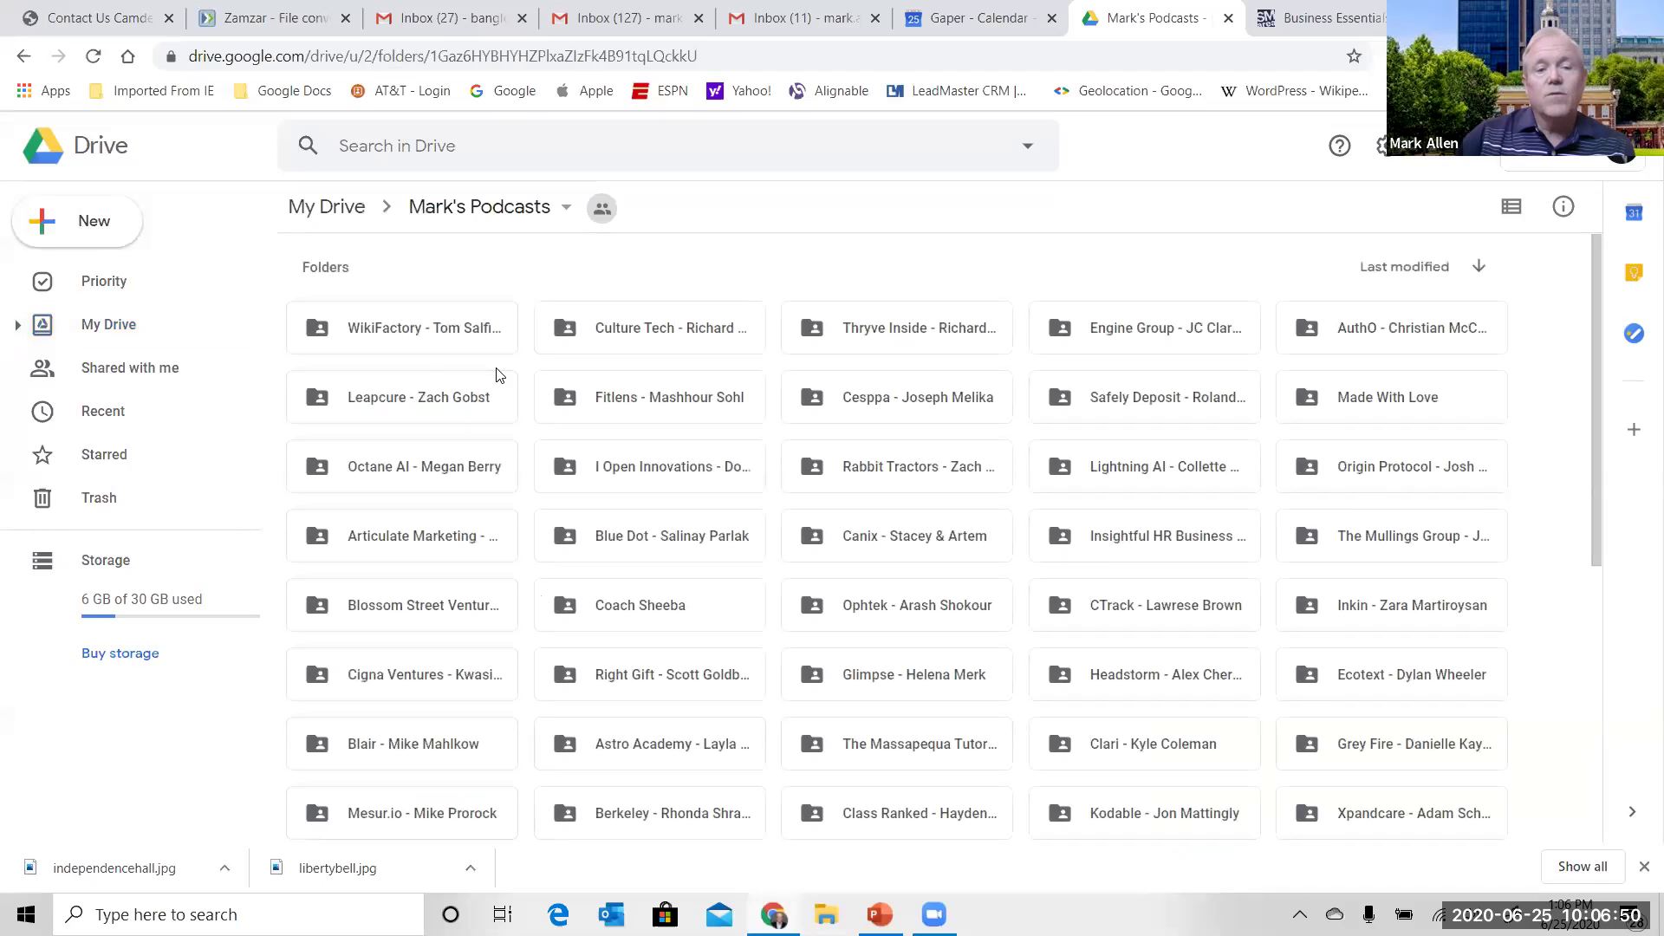
pyautogui.doubleClick(642, 532)
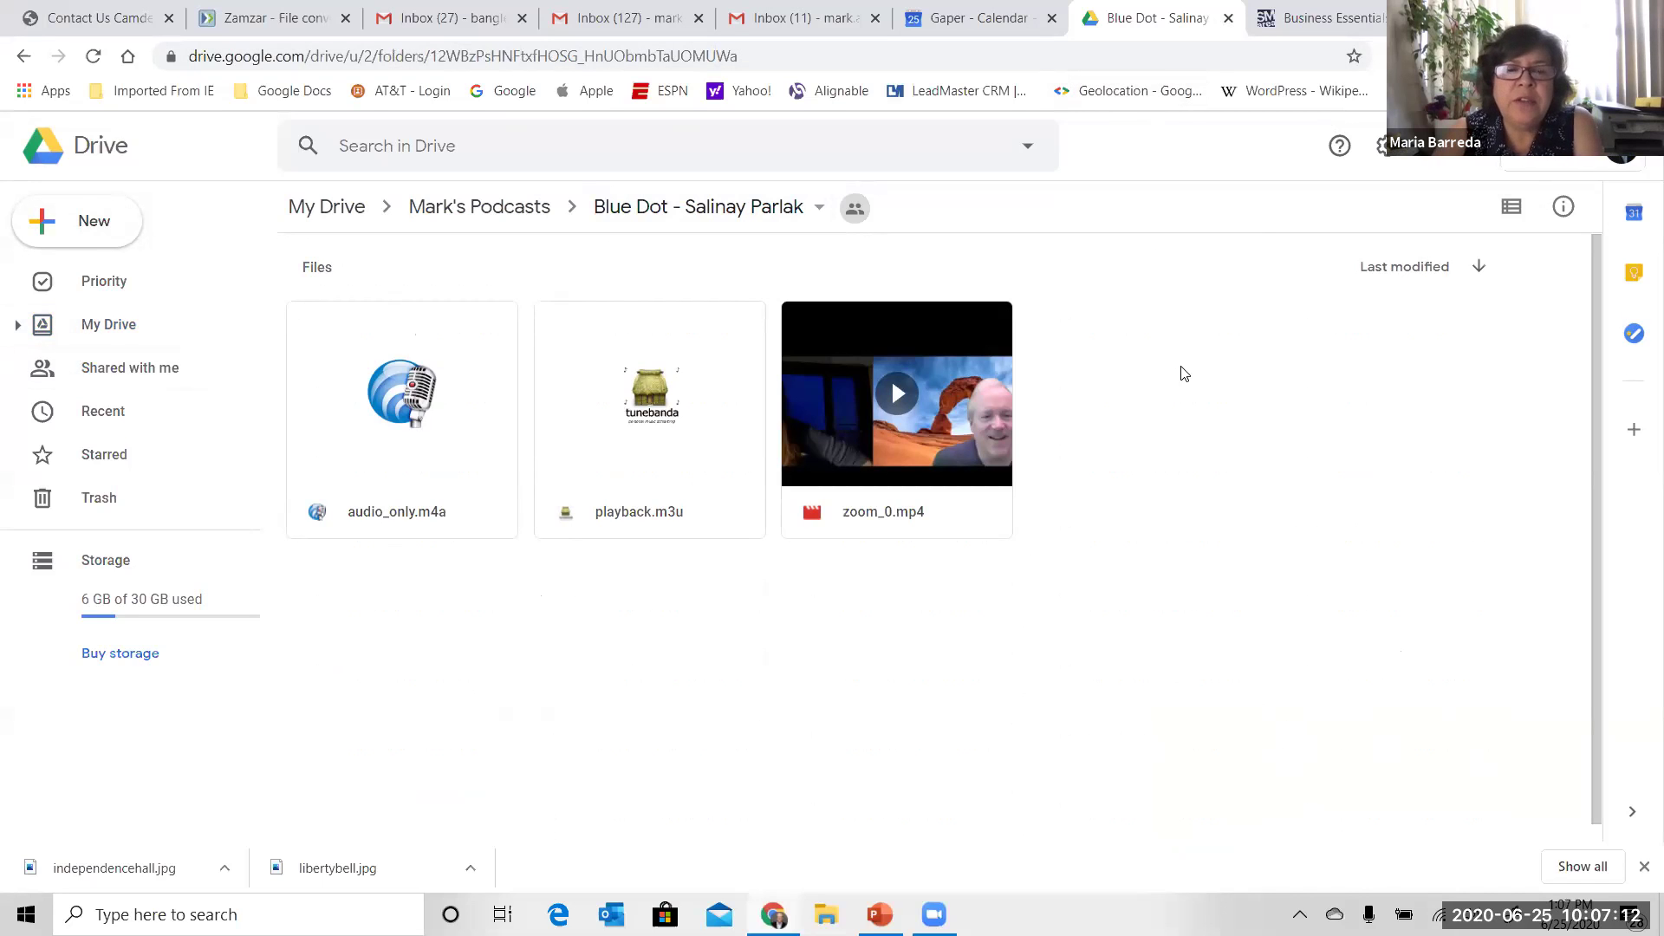
pyautogui.click(523, 210)
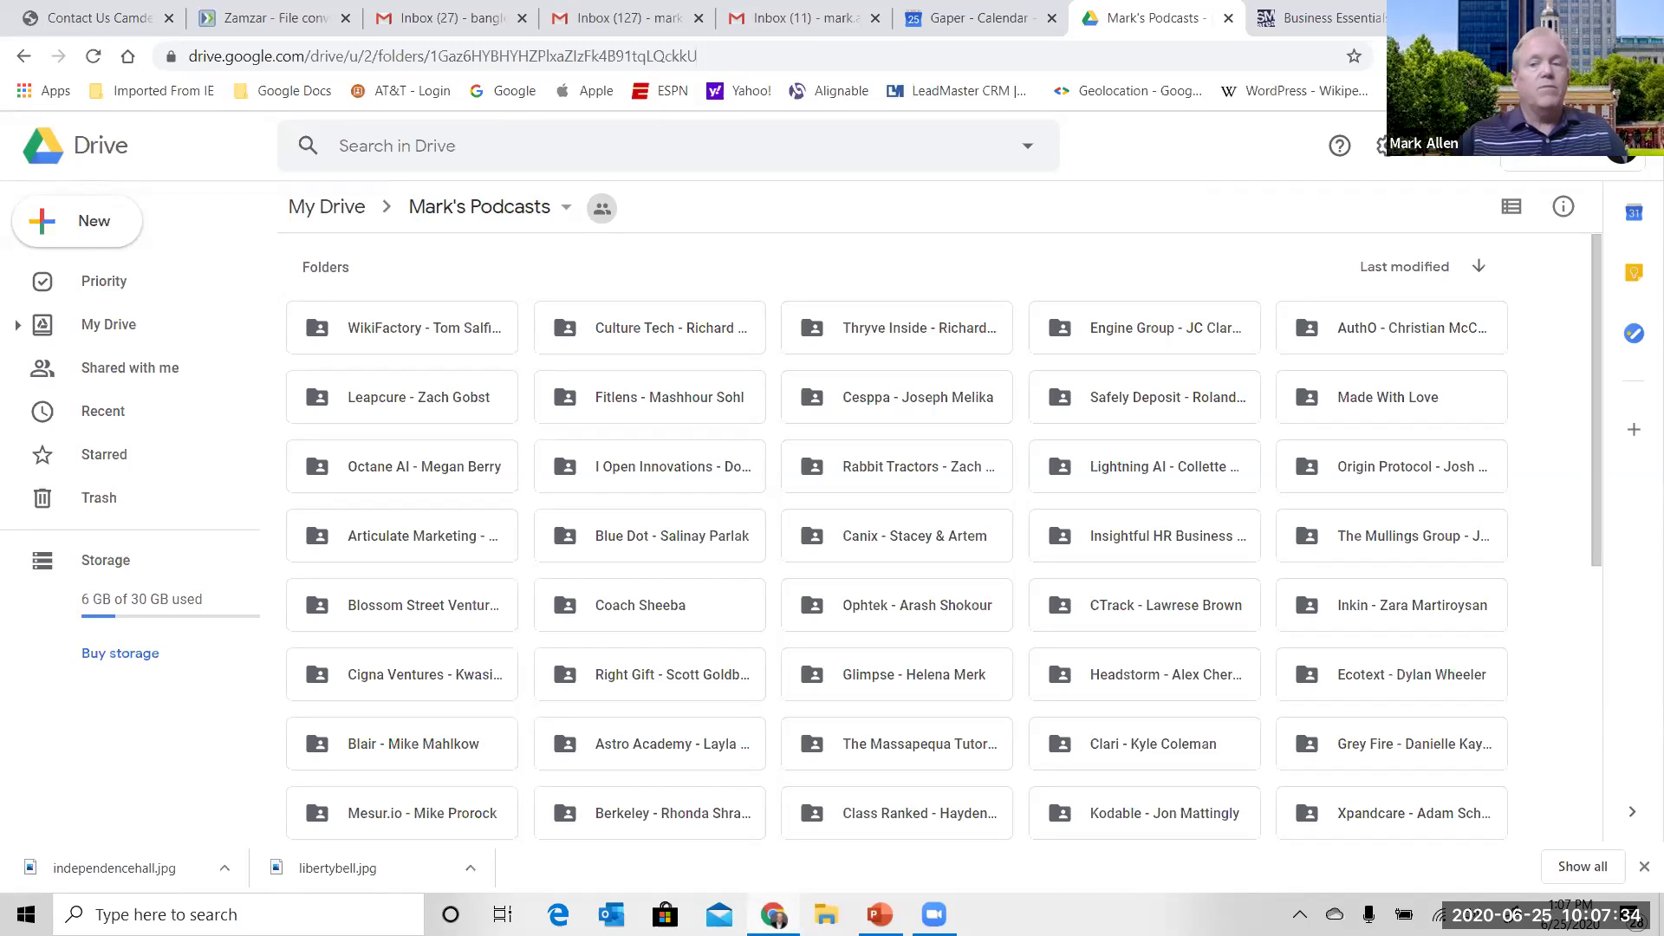
# - Glance at Drive's settings options, then go back to the Gmail inbox tab
pyautogui.click(1384, 148)
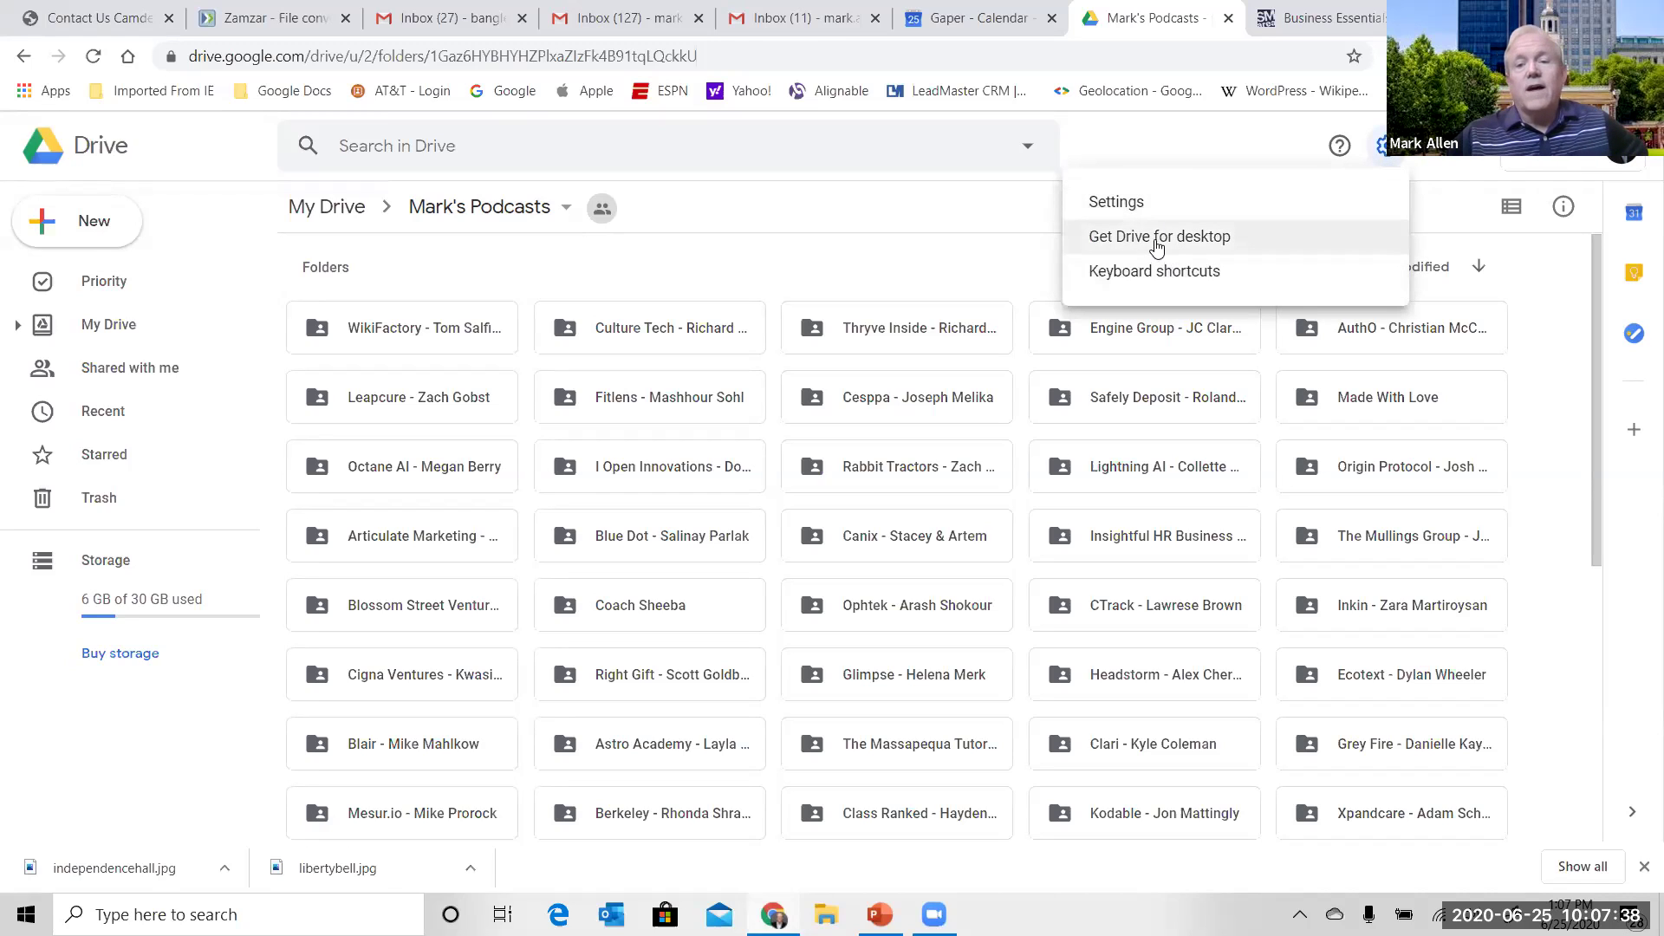
pyautogui.click(1195, 130)
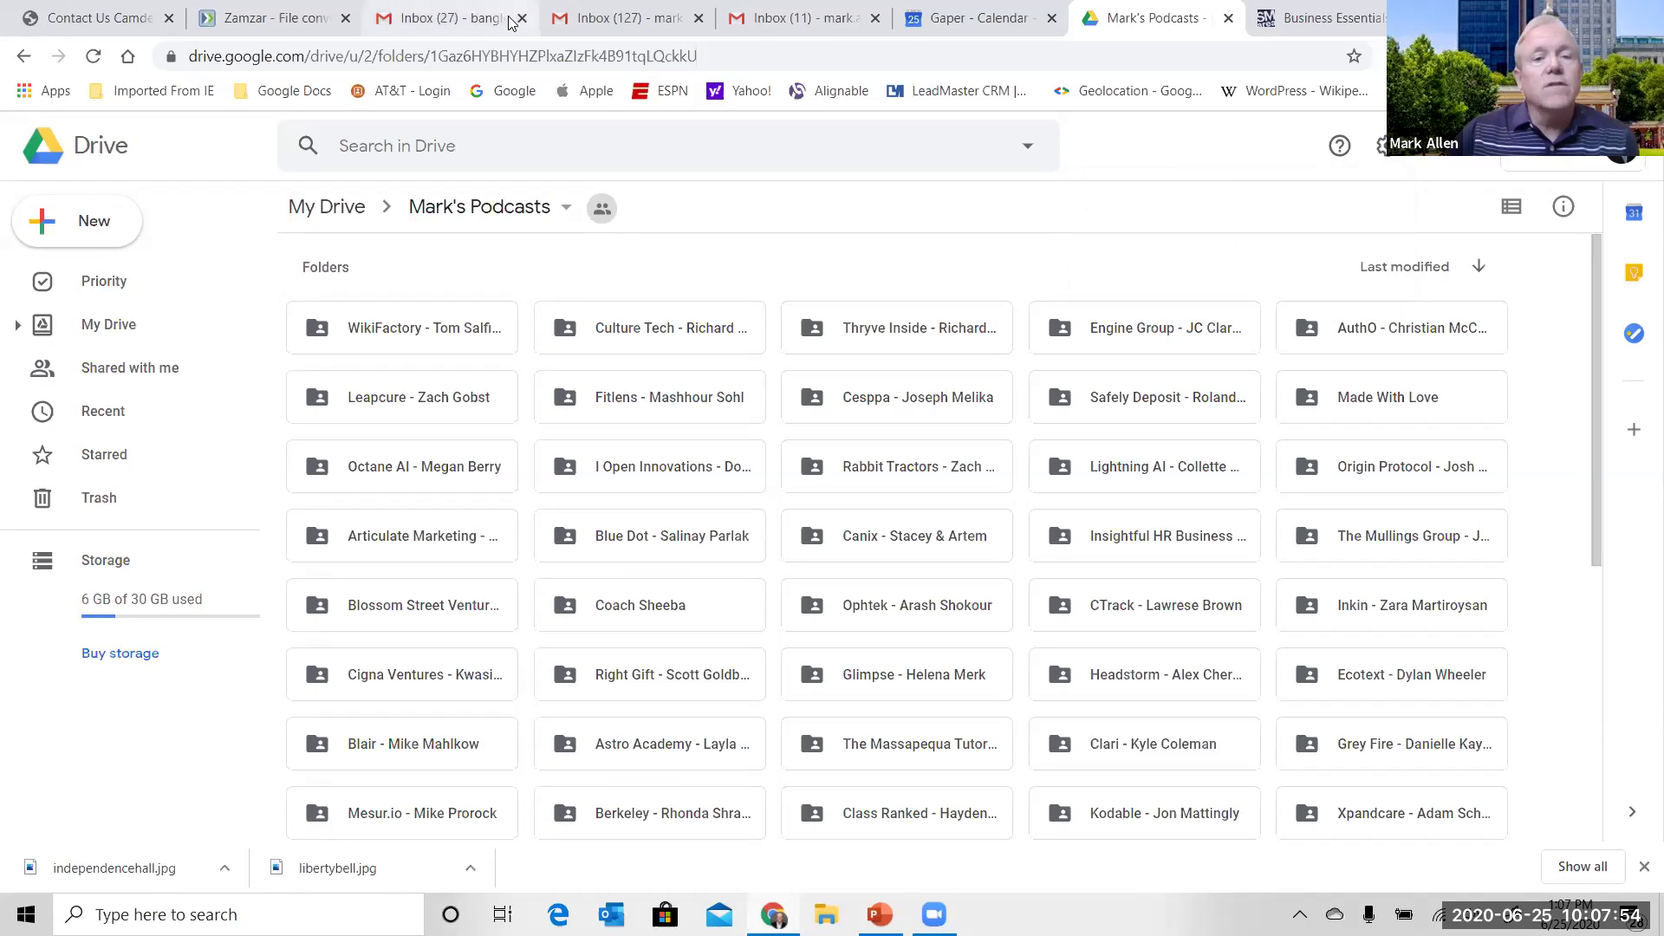
pyautogui.click(617, 21)
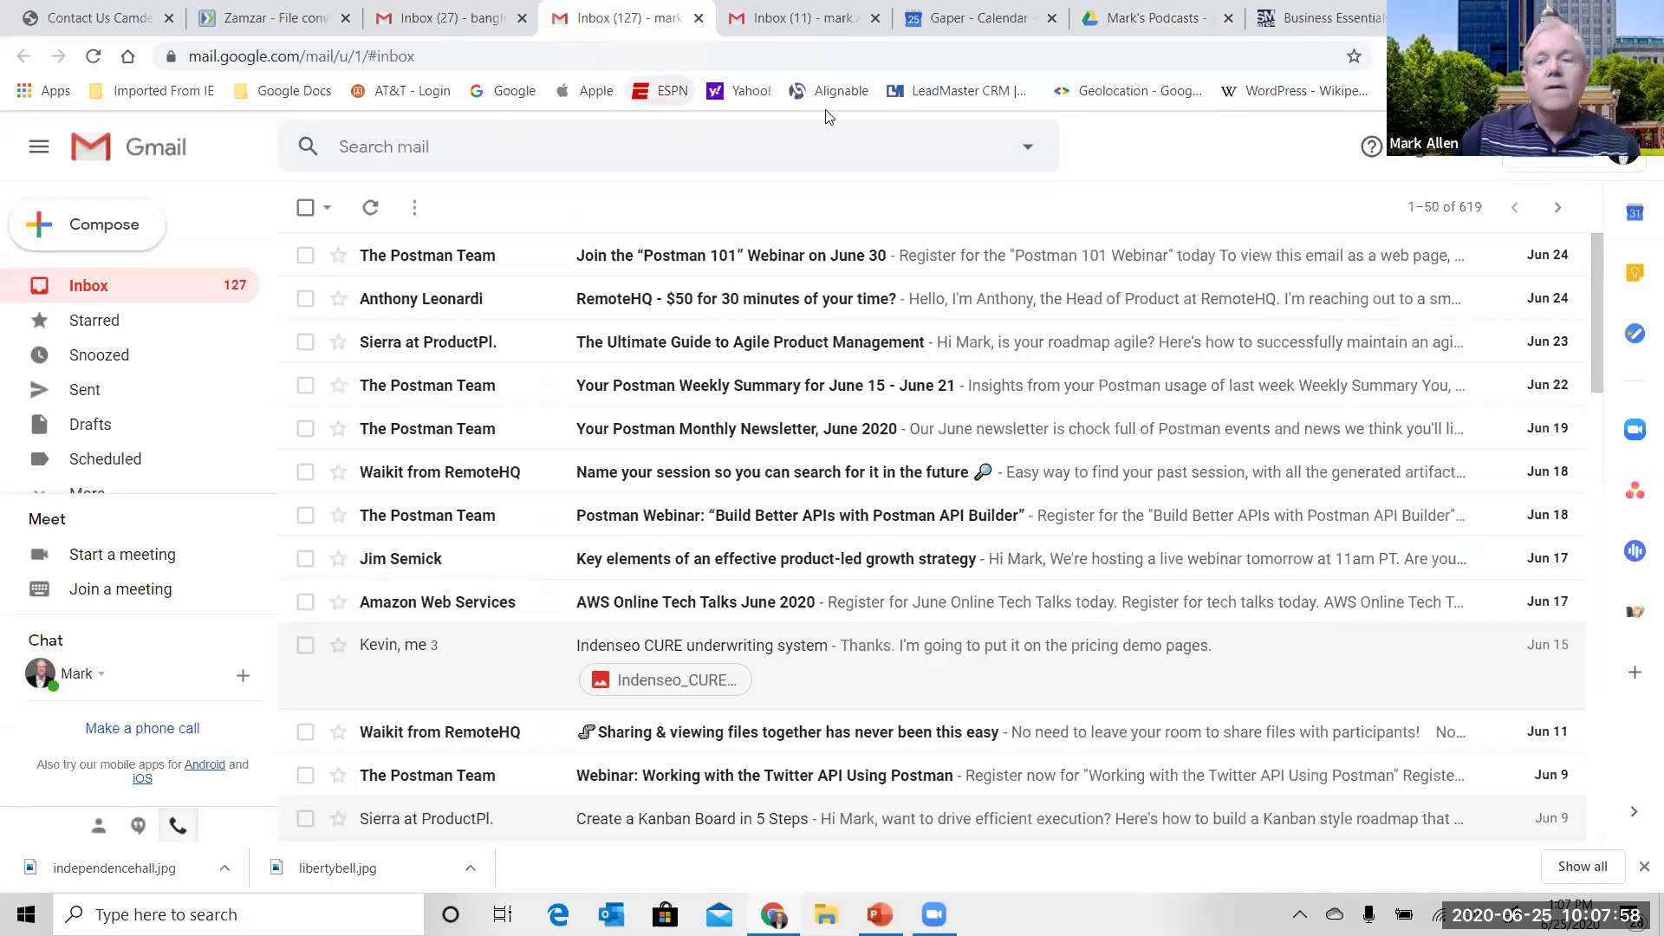
# - Open this account's My Drive and show the Risk Acceptance spreadsheet's context menu
pyautogui.click(1460, 154)
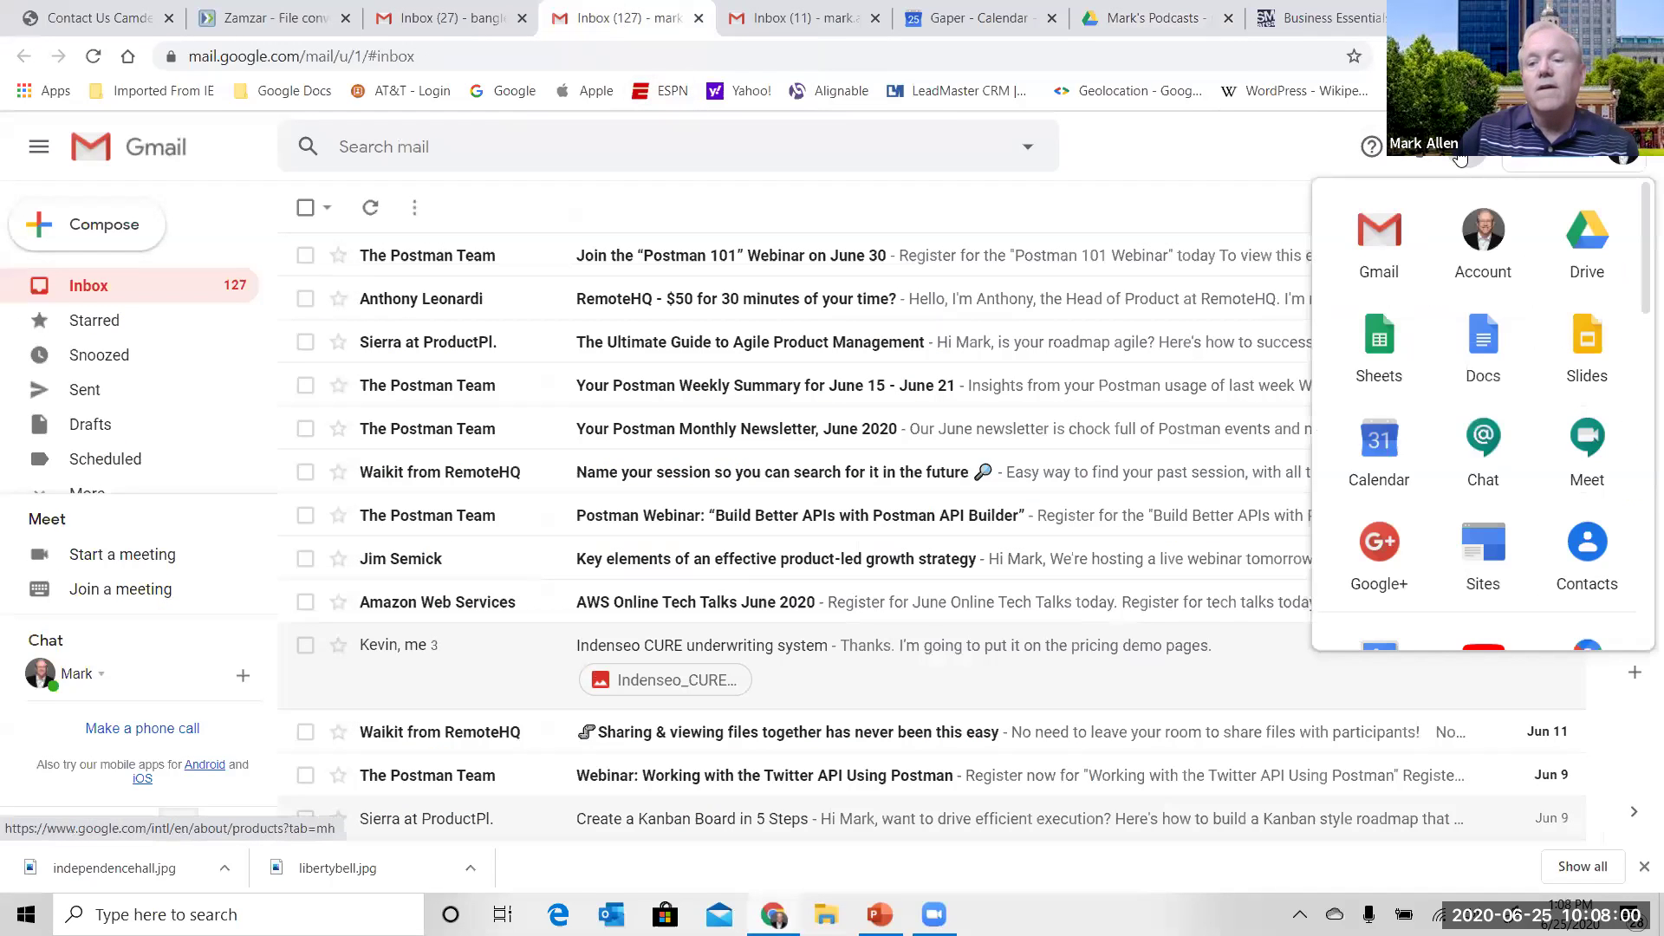
pyautogui.click(1570, 260)
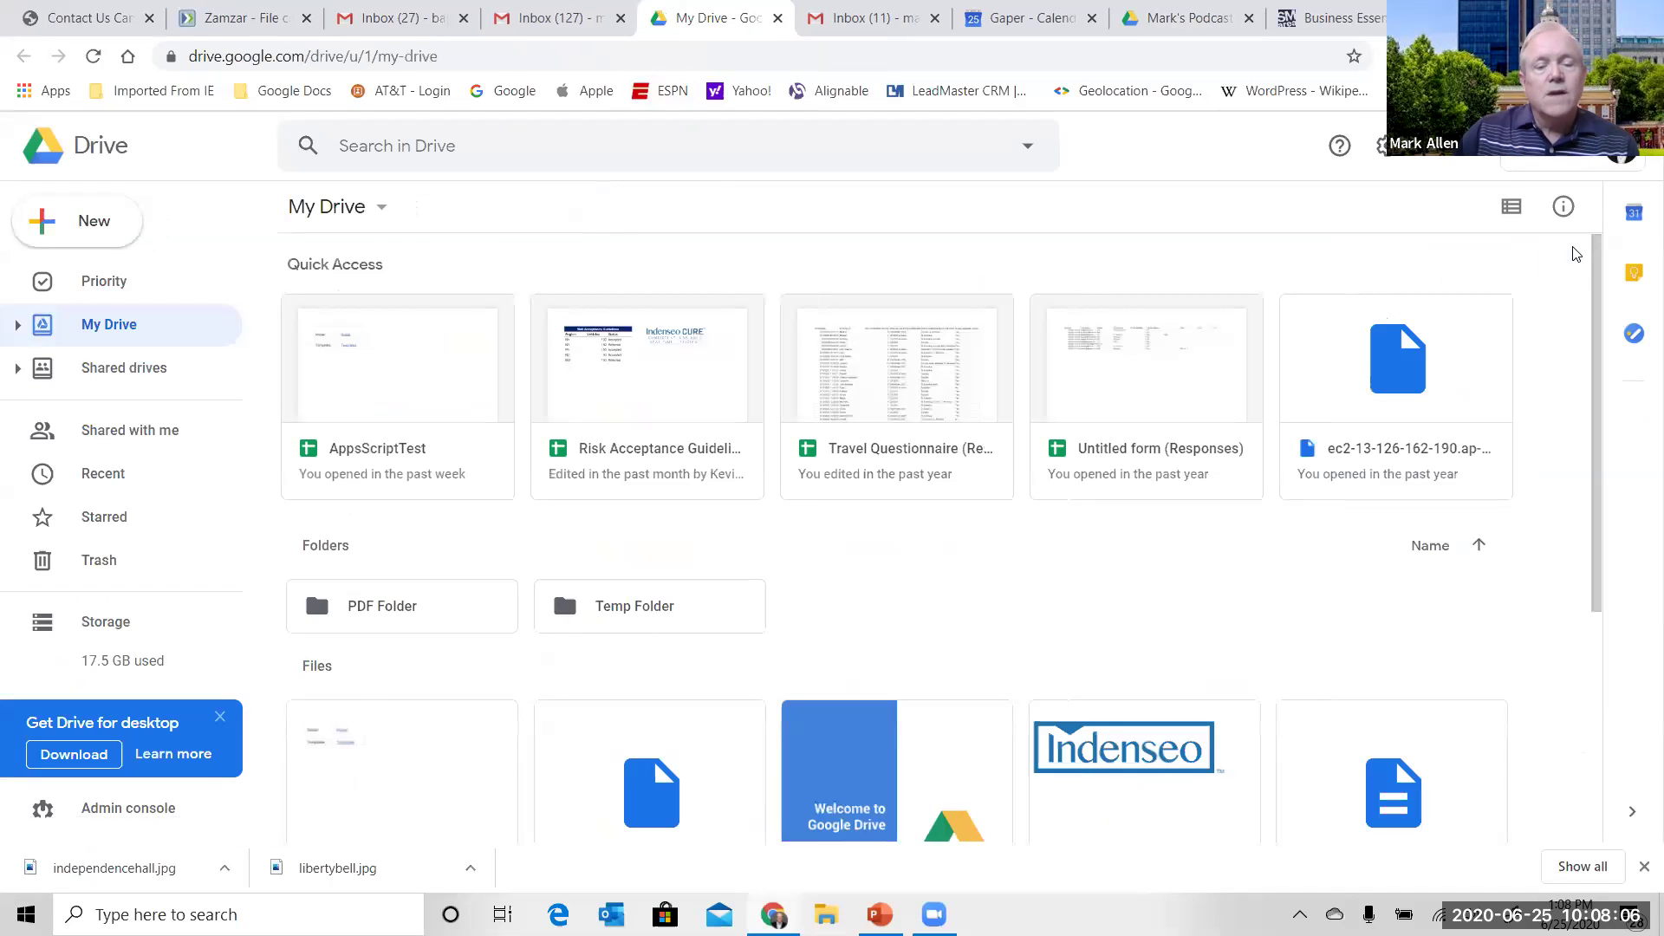
pyautogui.click(665, 378)
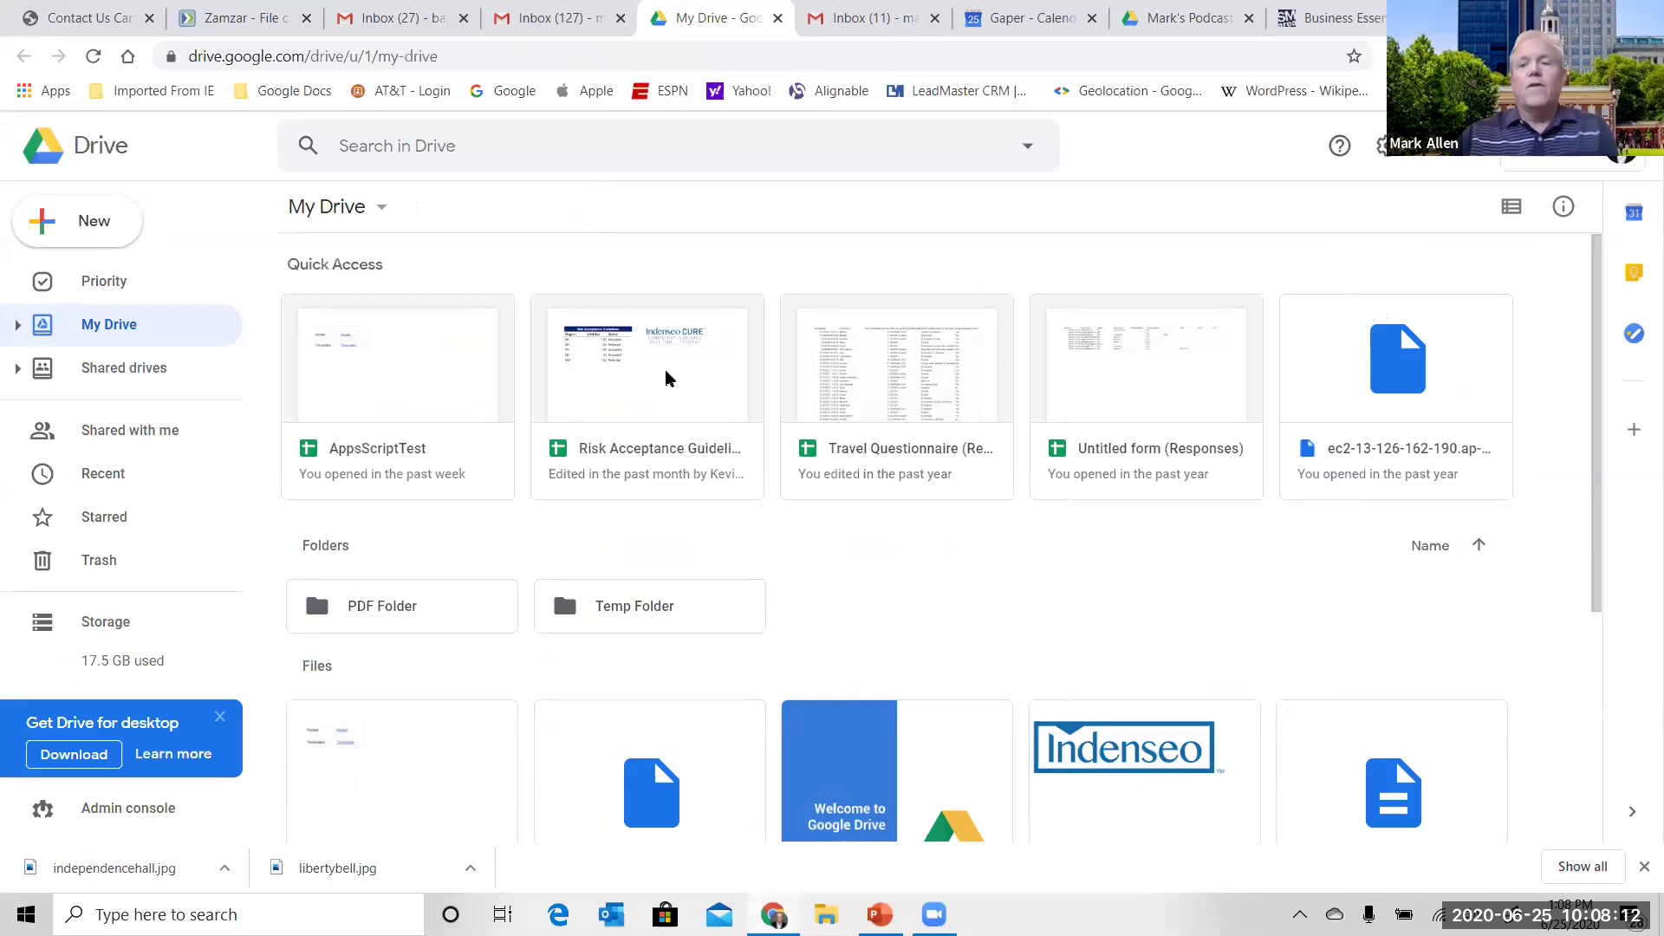
pyautogui.click(665, 378)
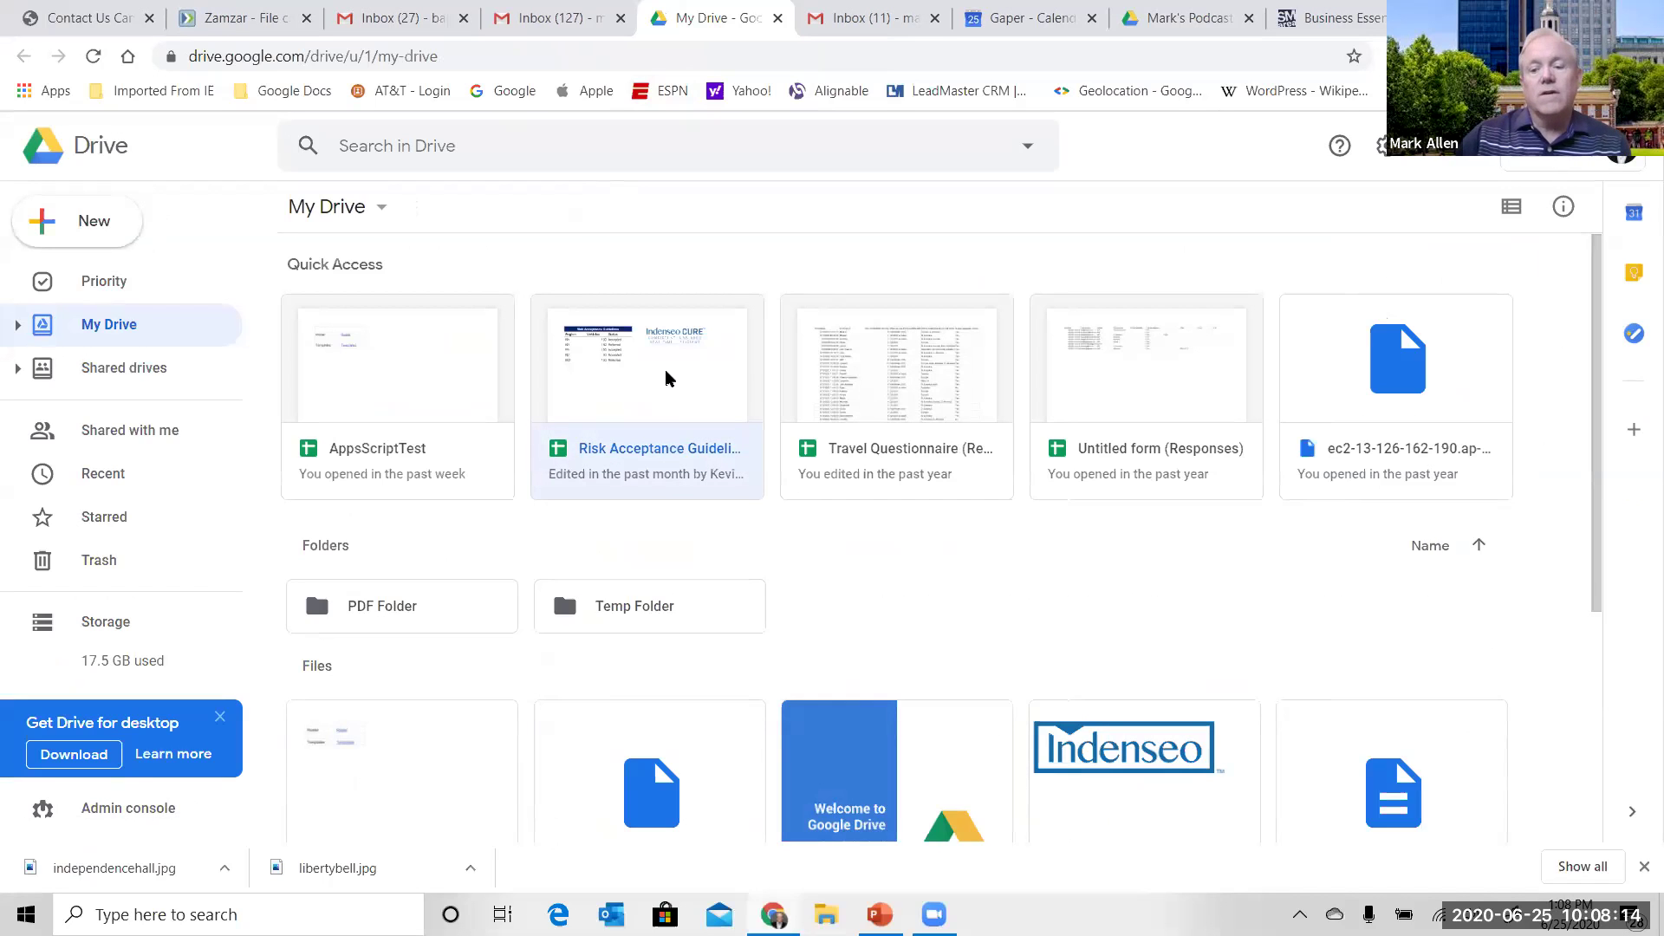
pyautogui.rightClick(666, 379)
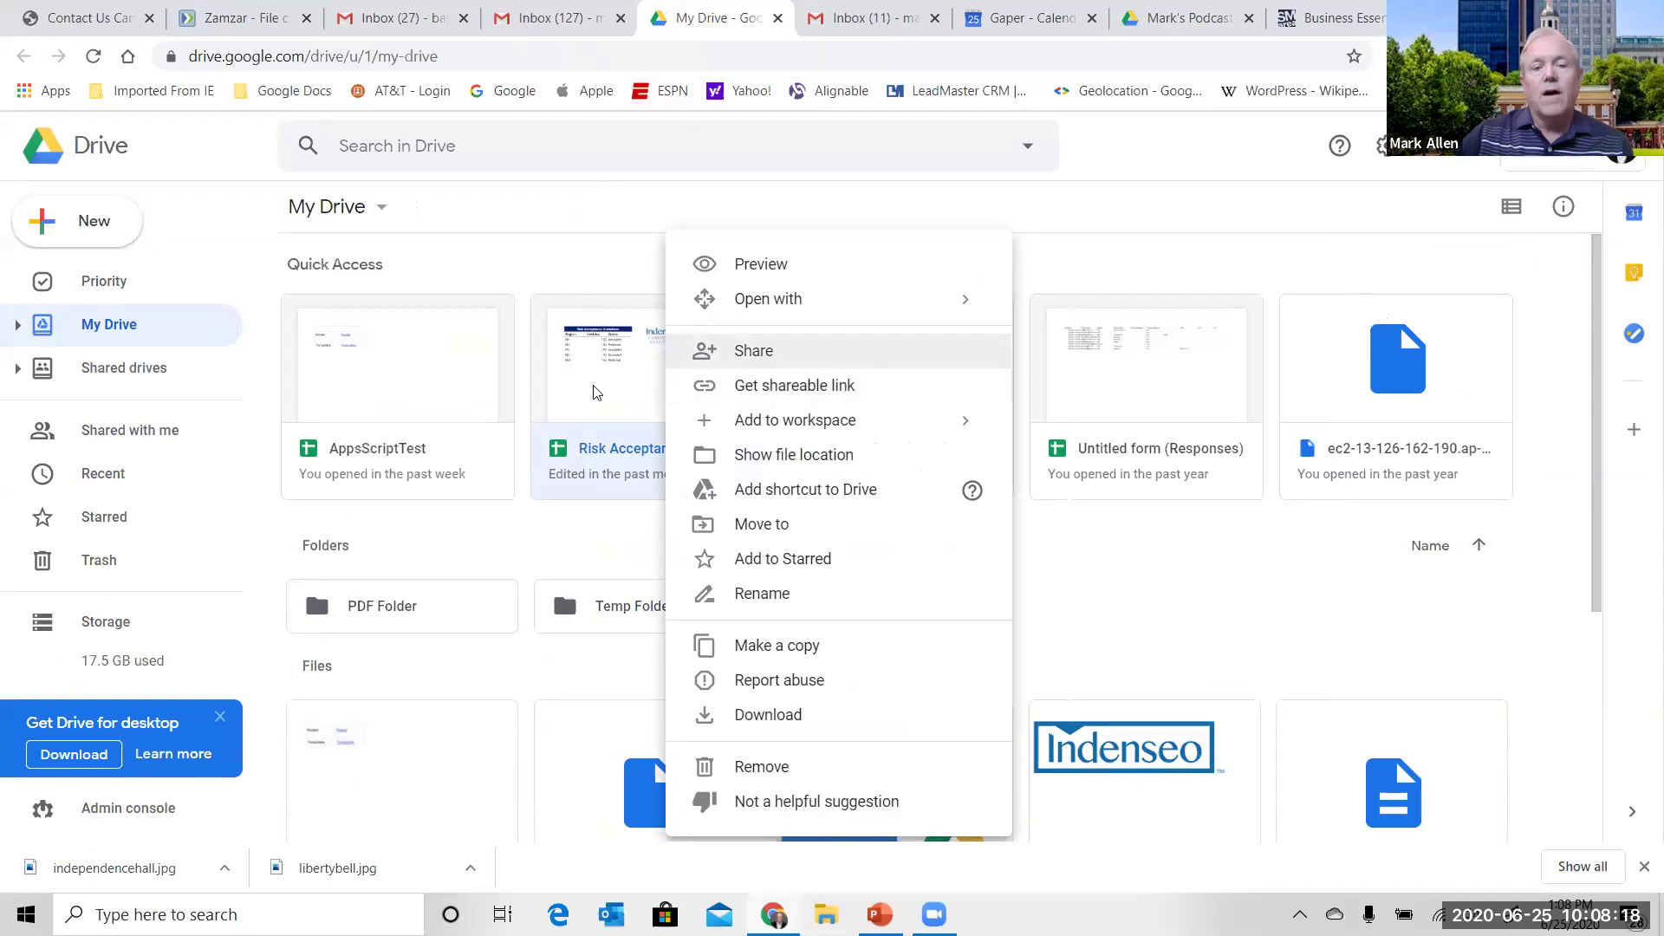
pyautogui.click(589, 217)
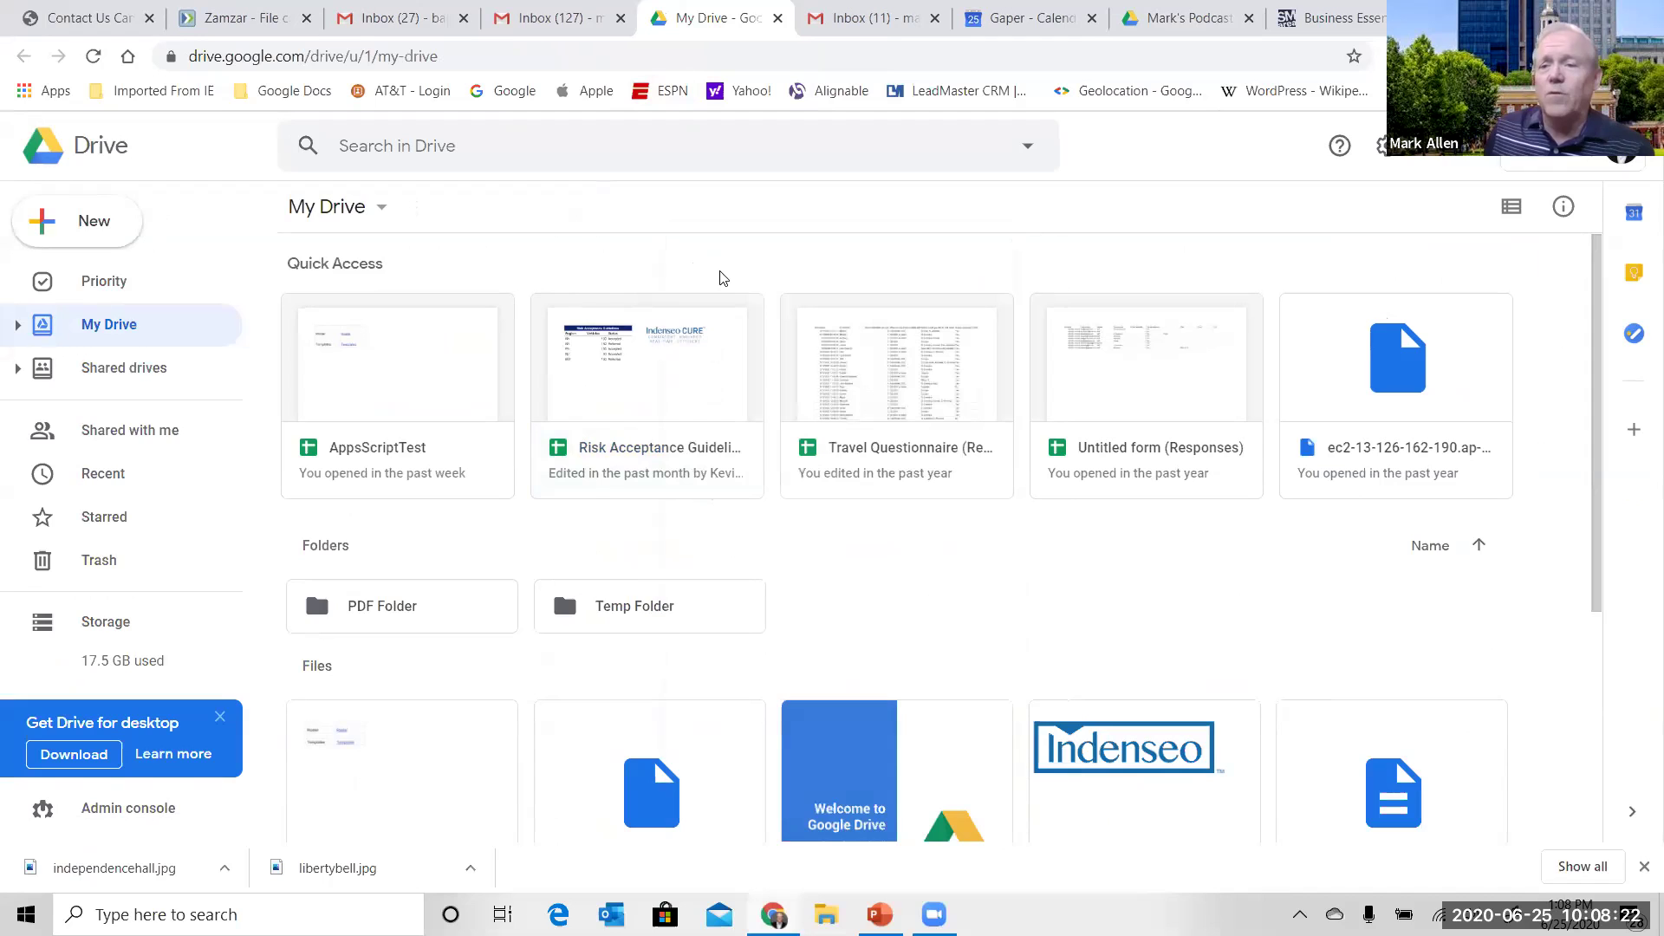
pyautogui.rightClick(677, 370)
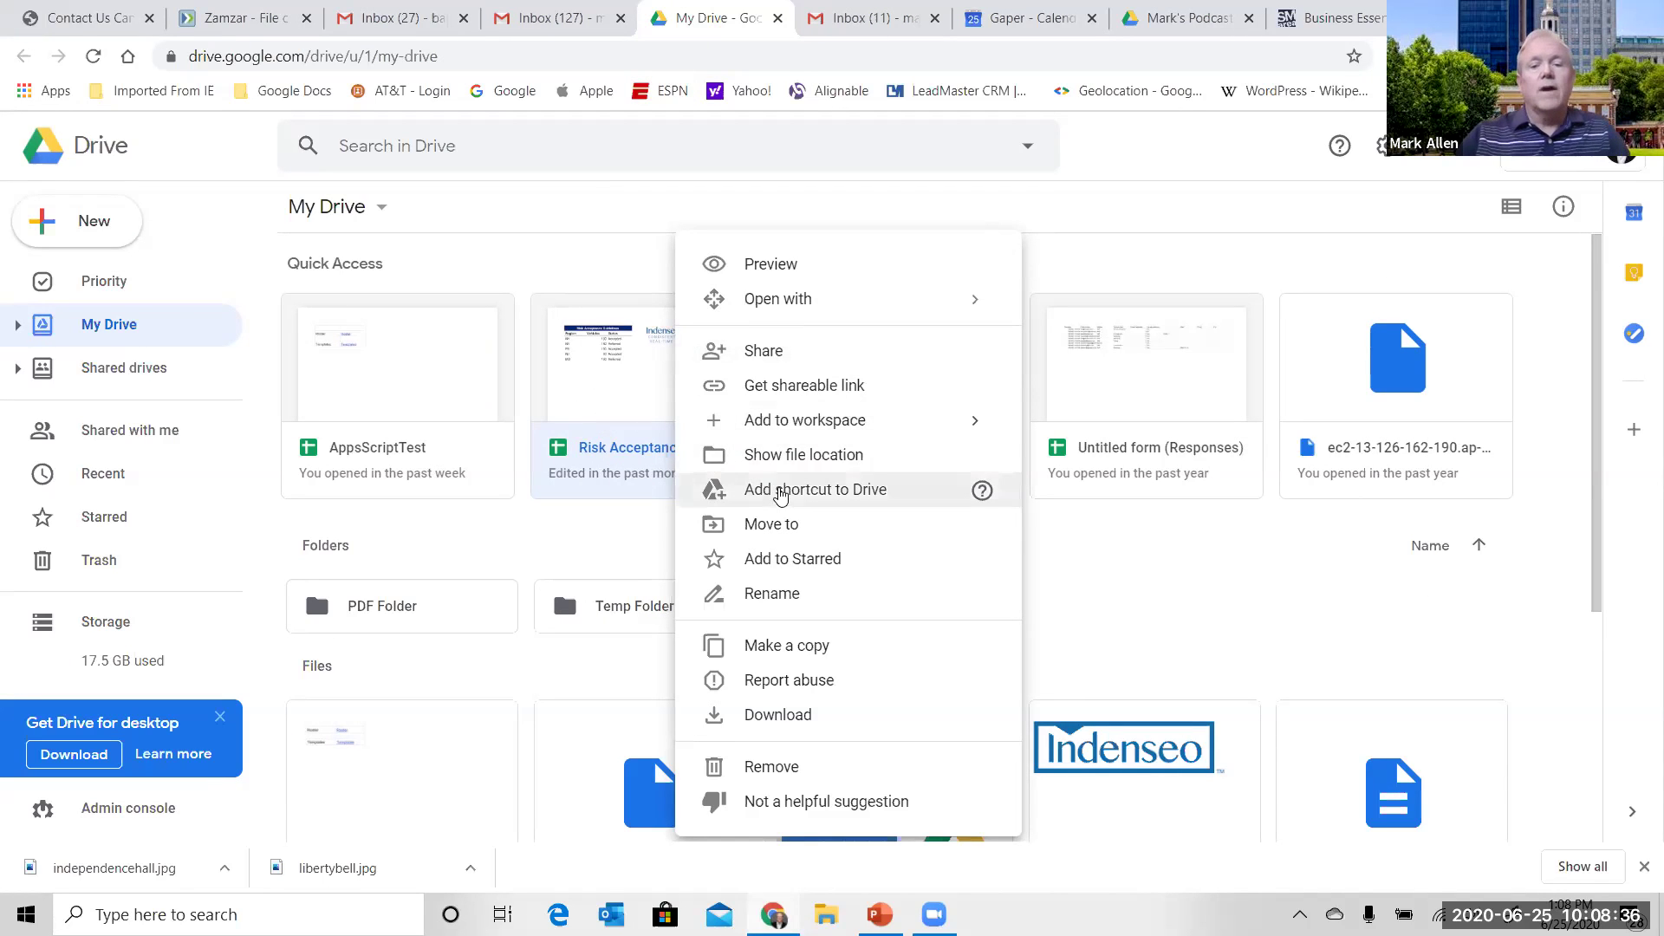
# - Share the Risk Acceptance spreadsheet with a colleague's corrected e-mail address, then close the dialog
pyautogui.click(794, 358)
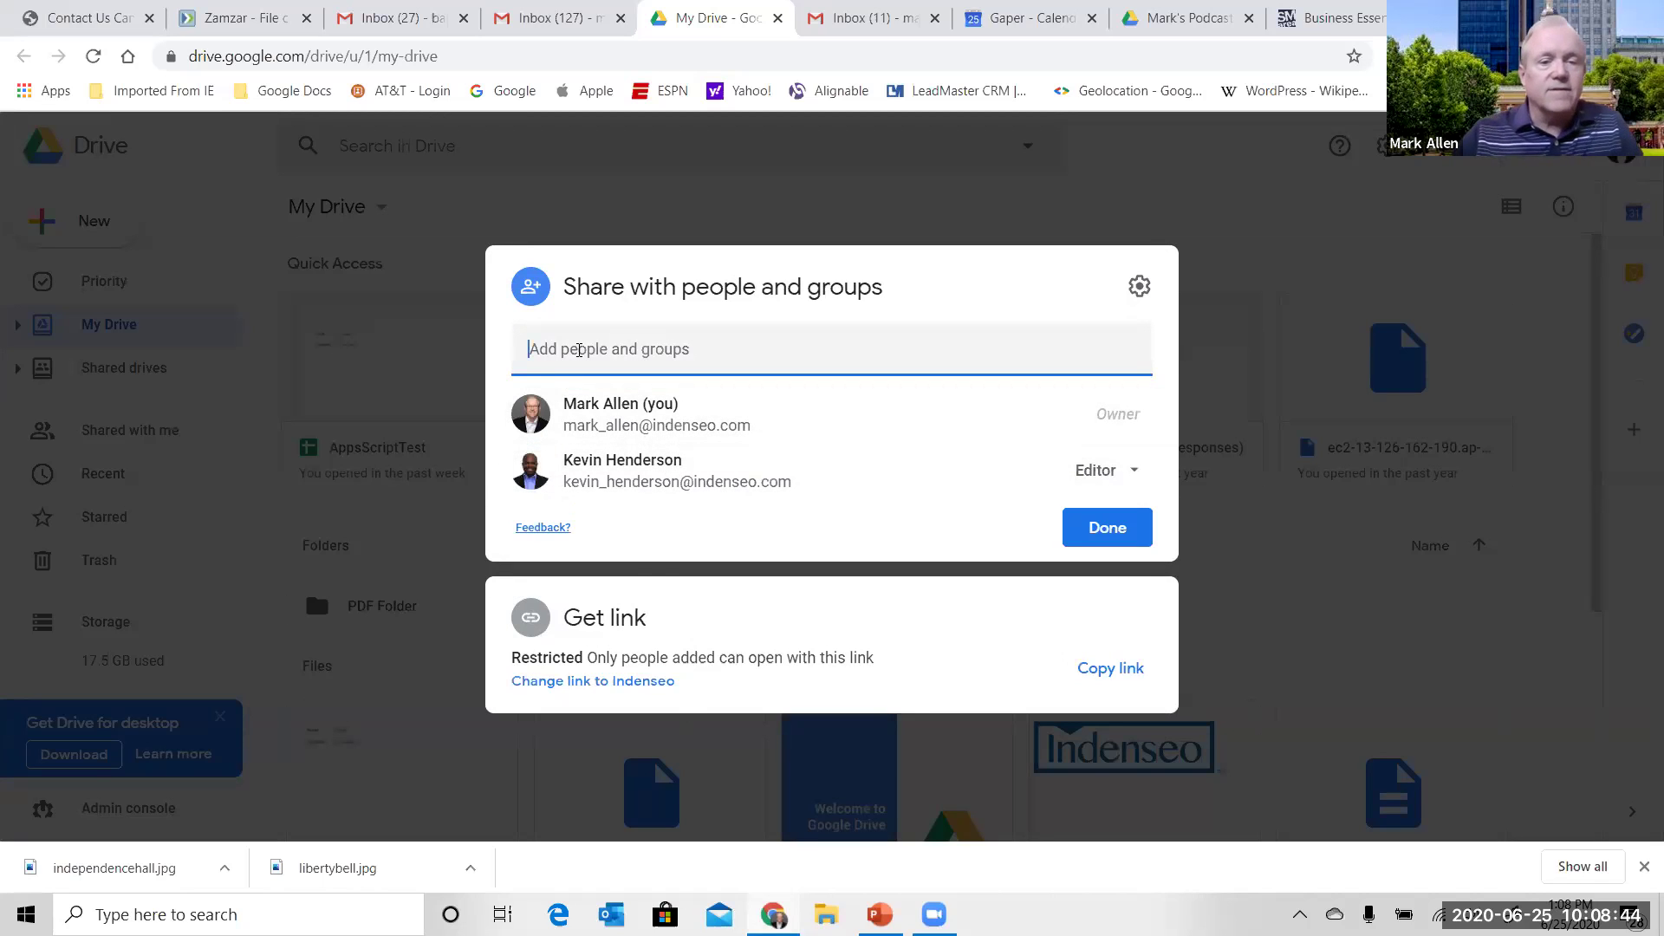
pyautogui.hotkey('ctrl', 'v')
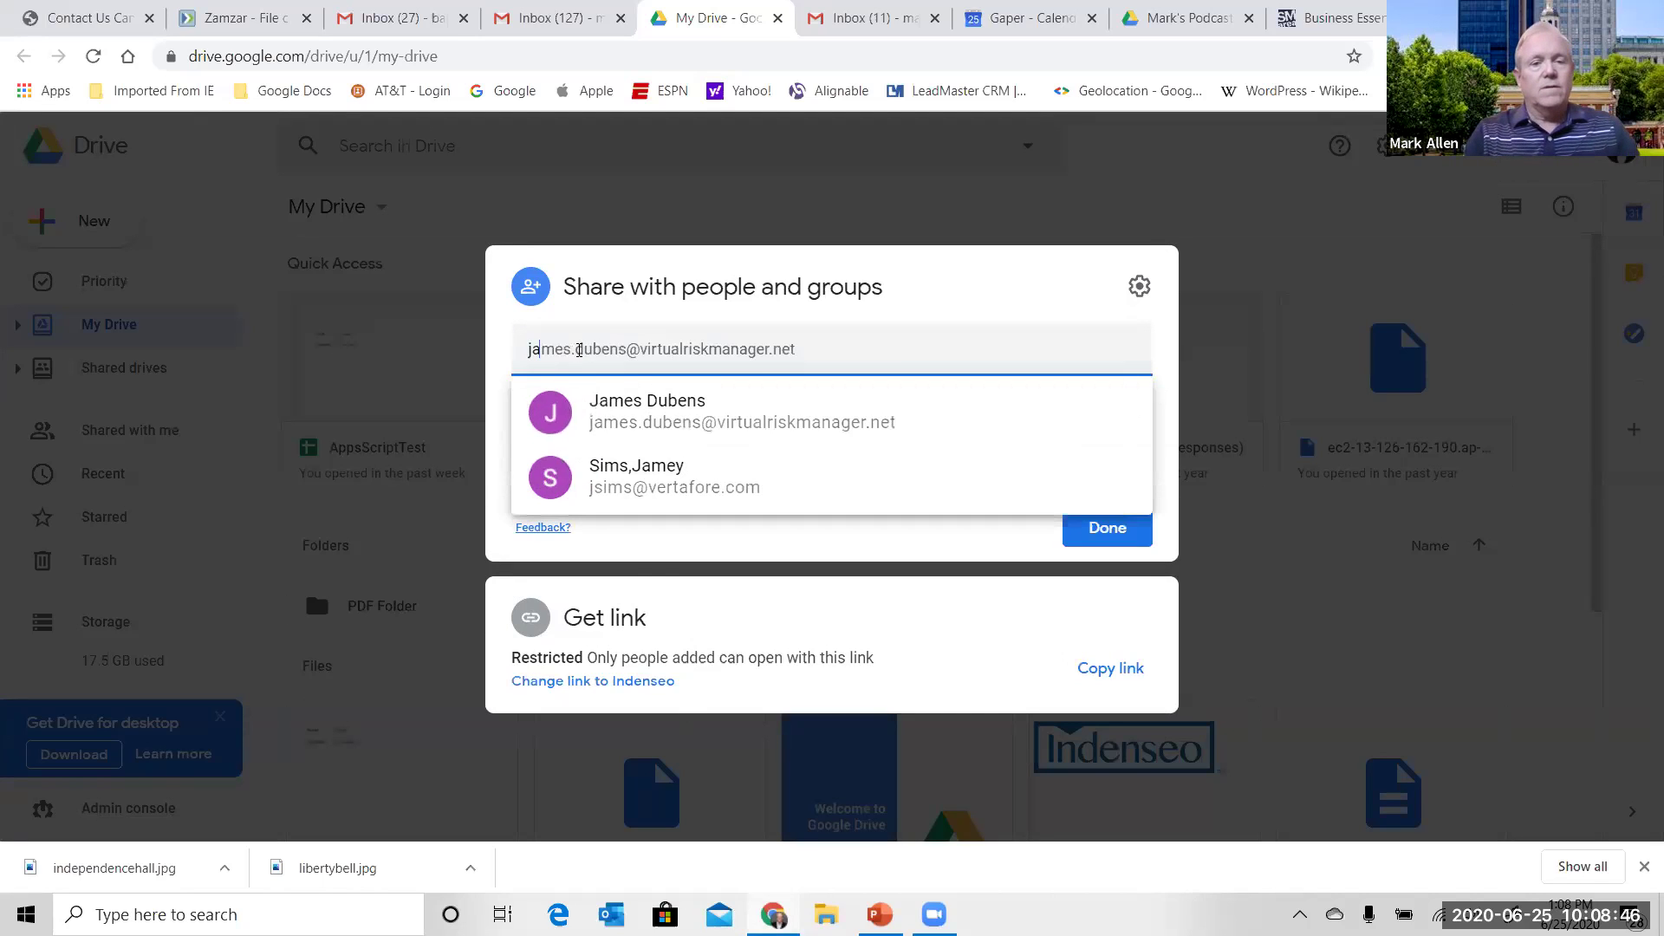
pyautogui.hotkey('ctrl', 'a')
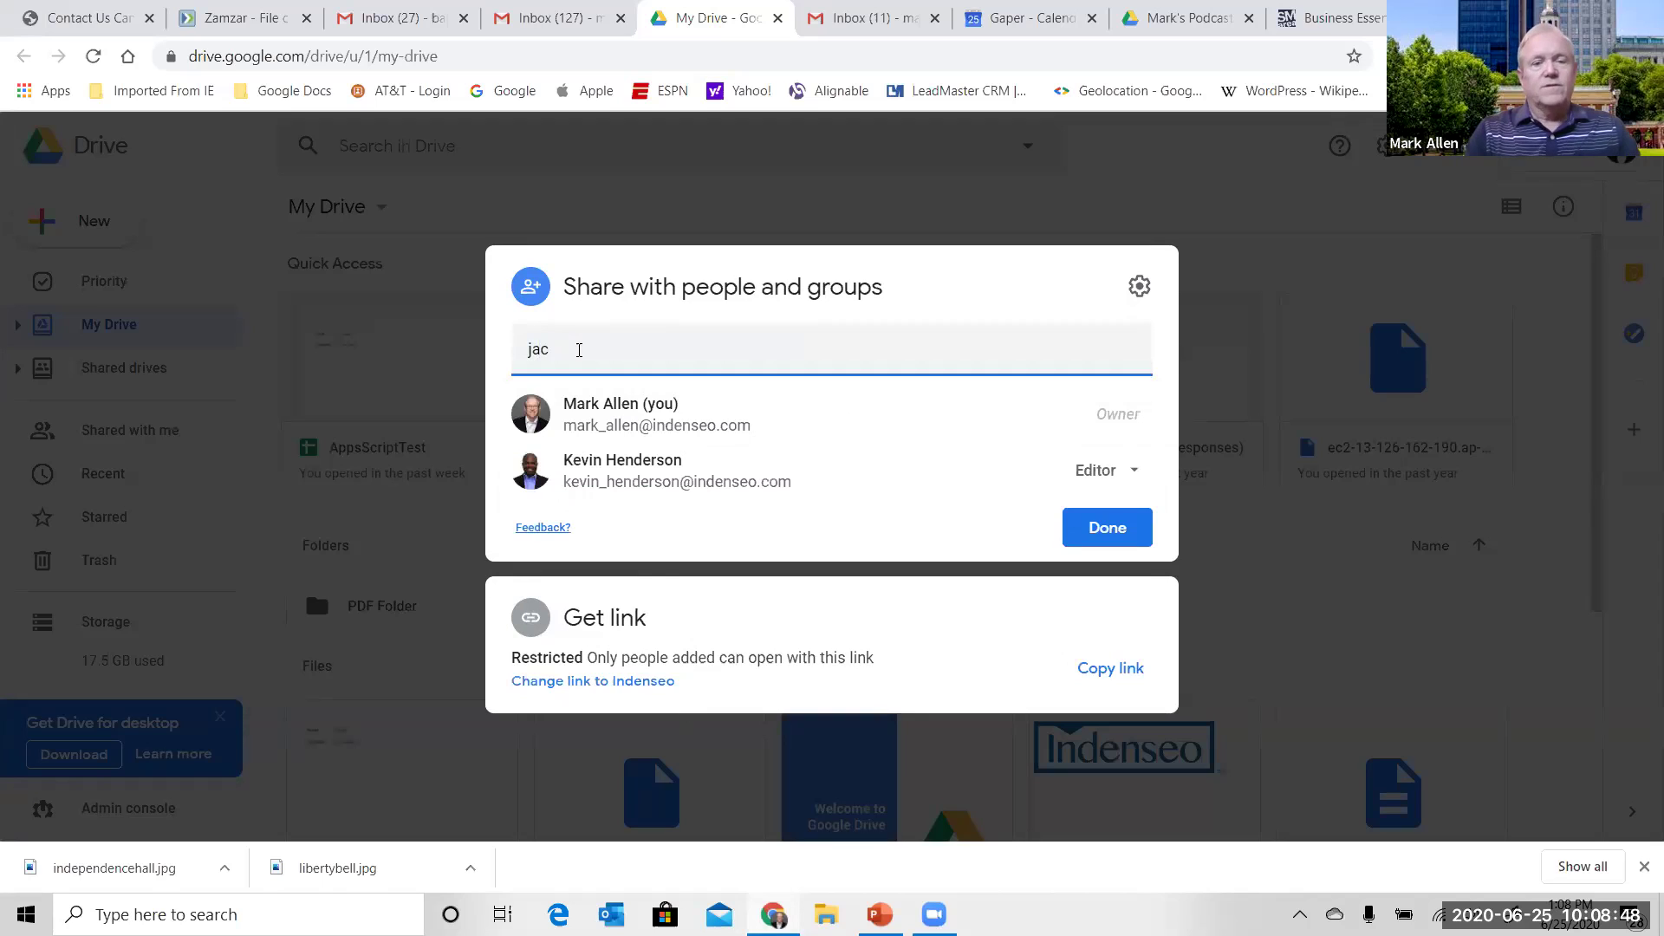
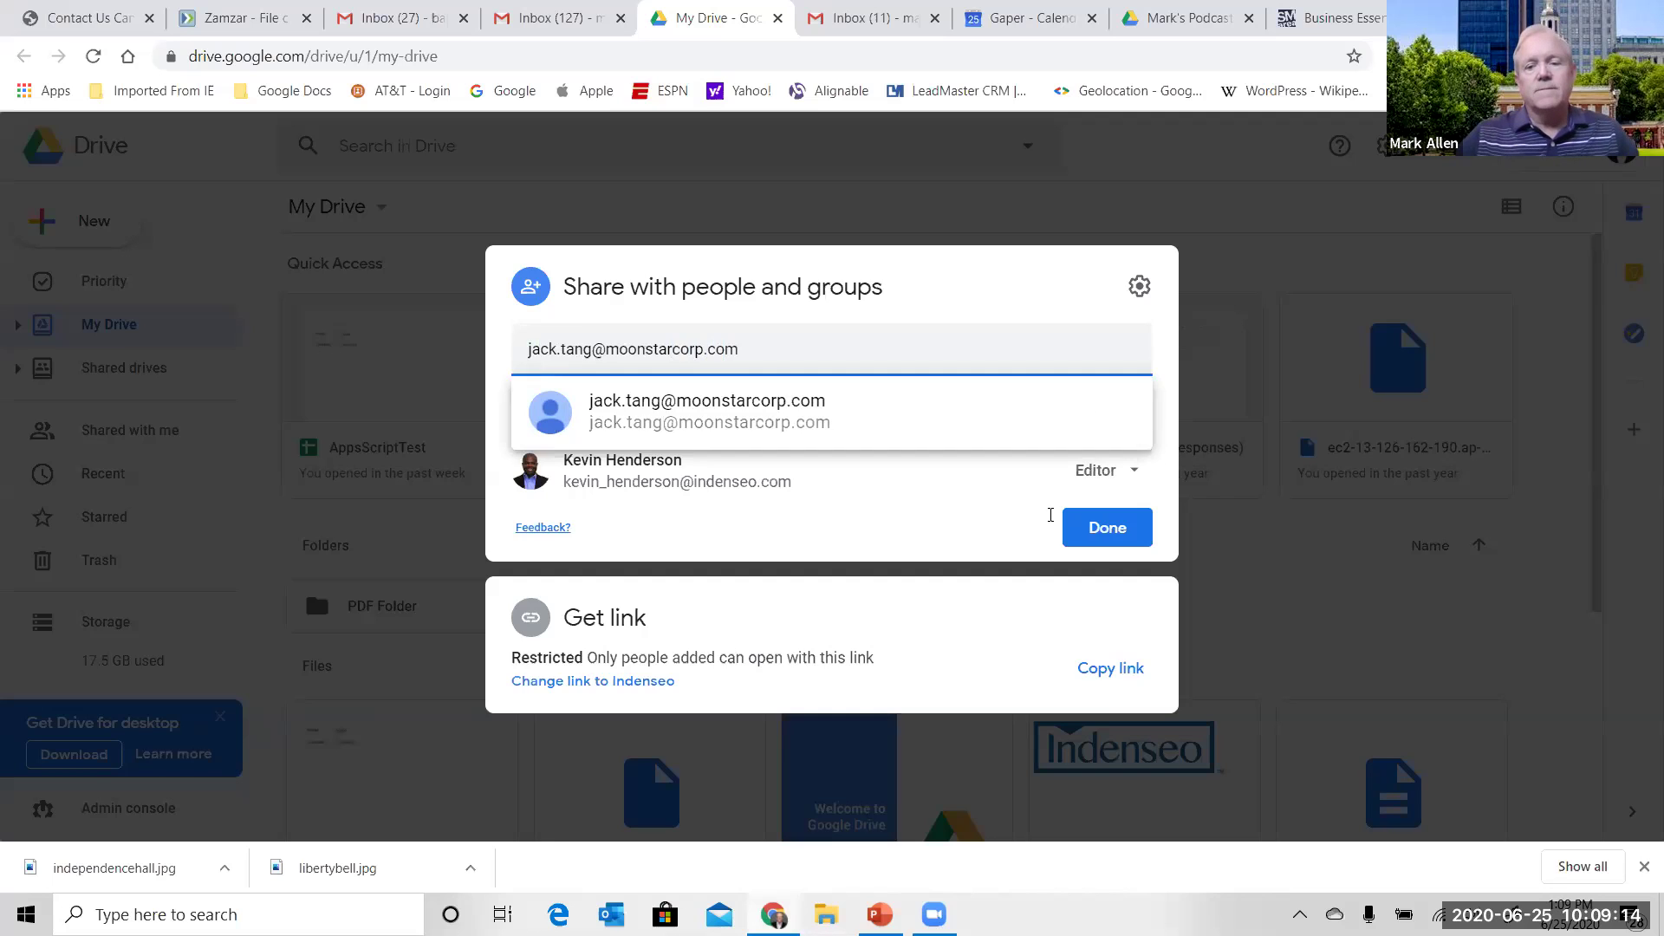
pyautogui.click(1096, 531)
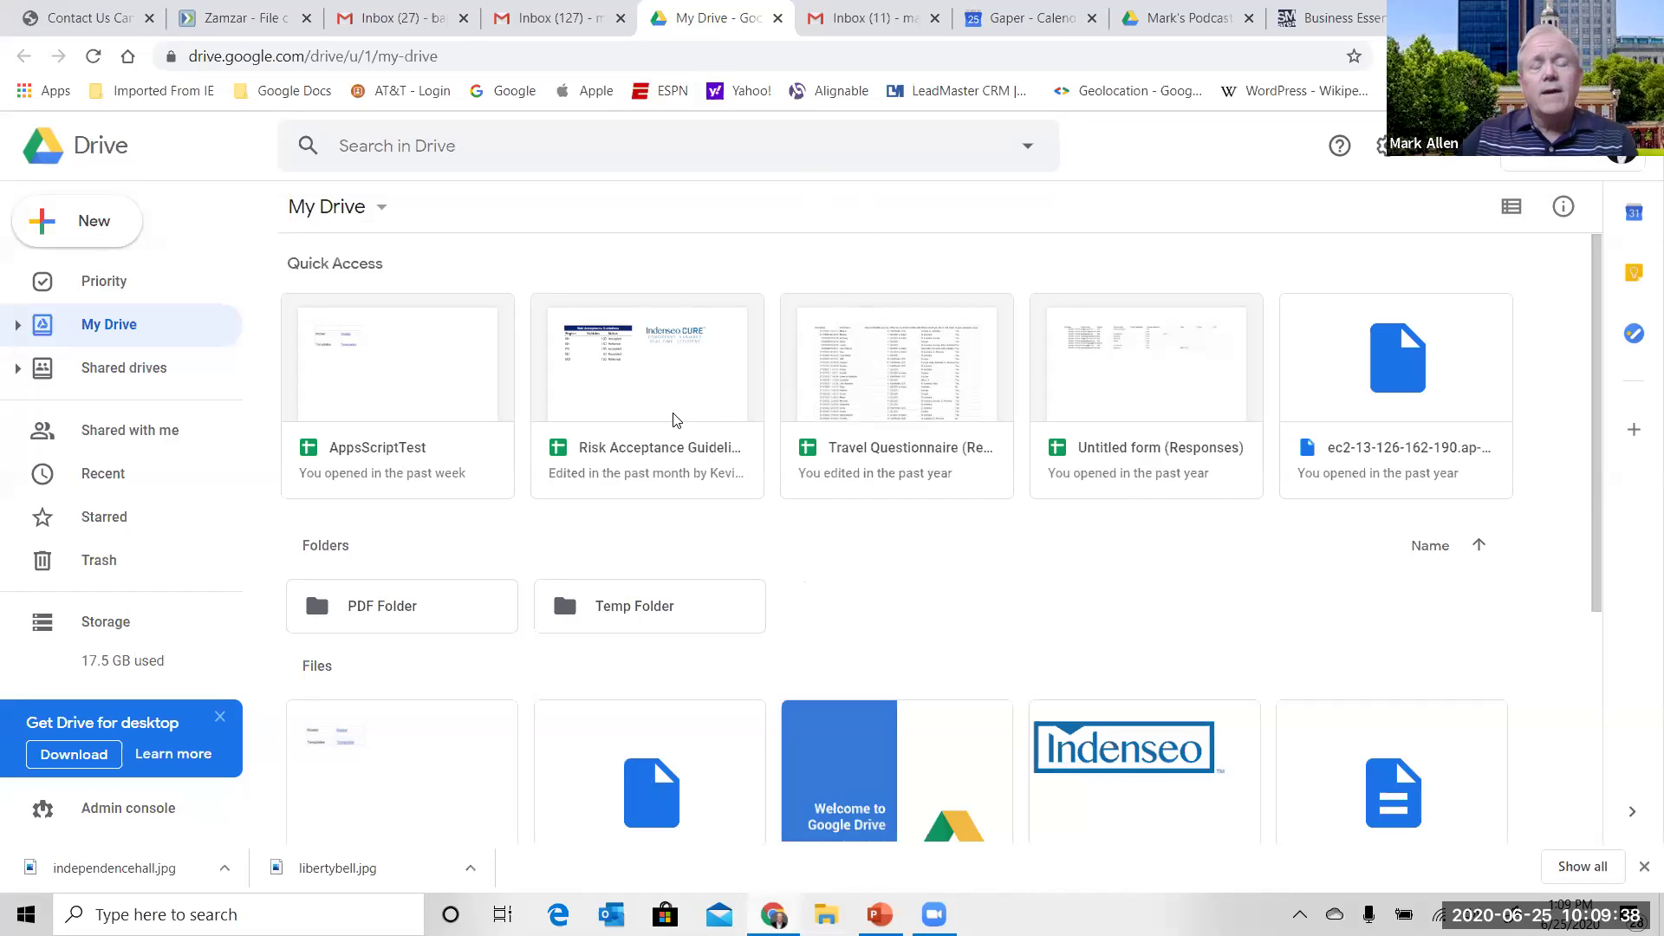
# - Open Risk Acceptance Guidelines, bookmark it into the Google Docs folder, and view that folder
pyautogui.doubleClick(643, 399)
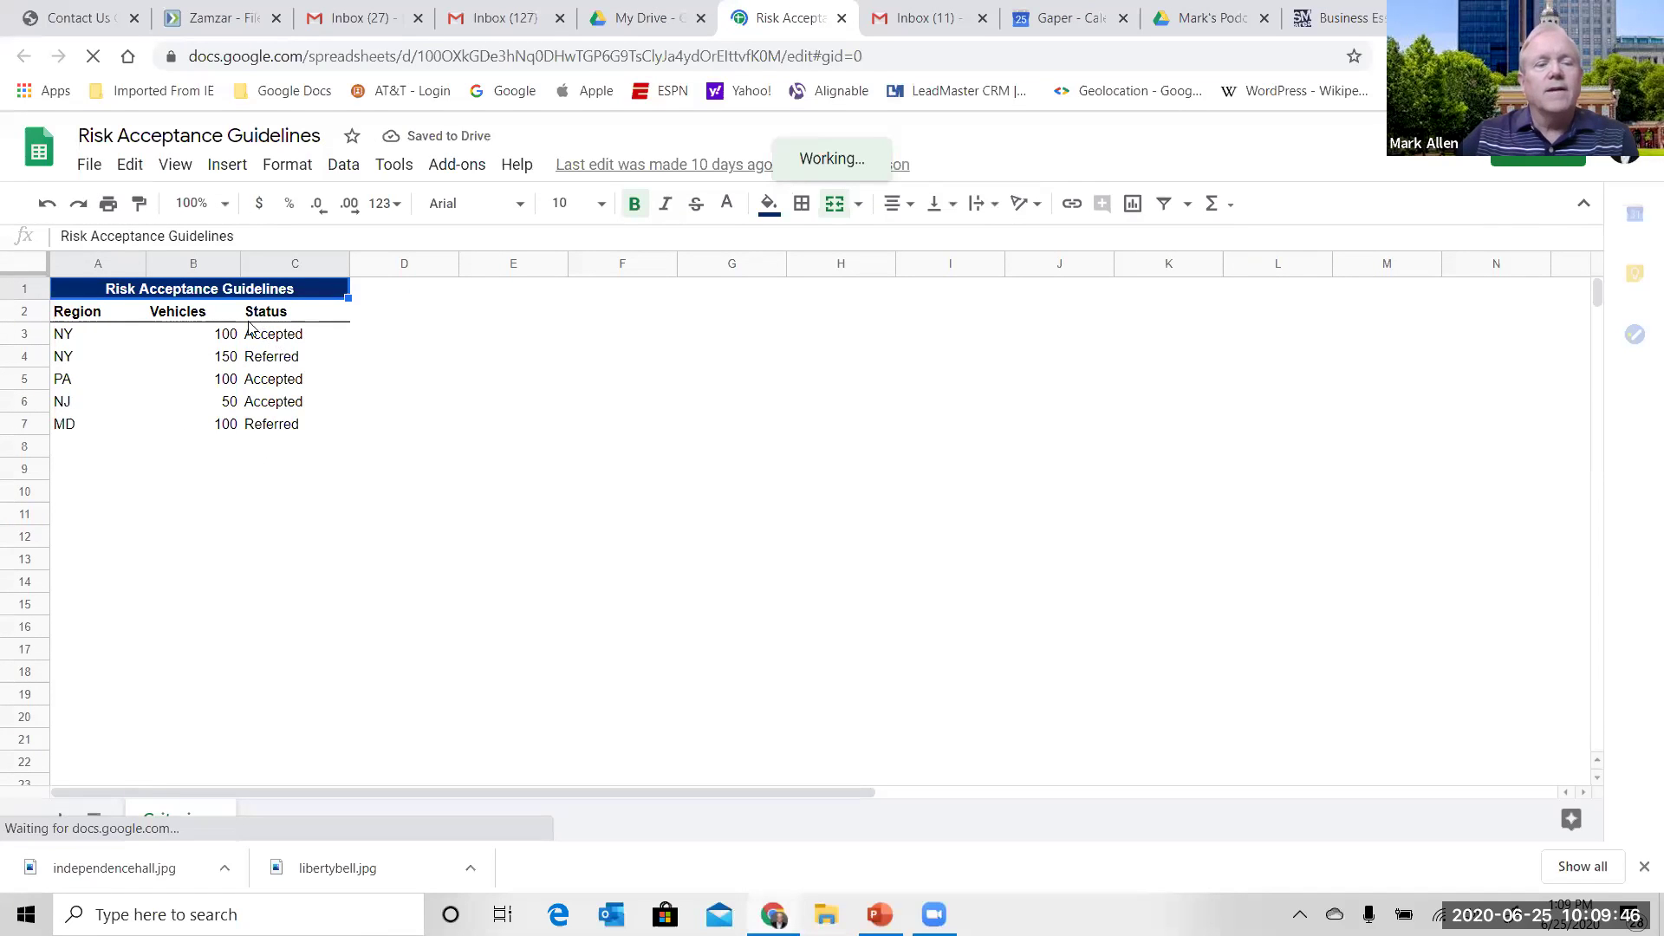
pyautogui.click(917, 57)
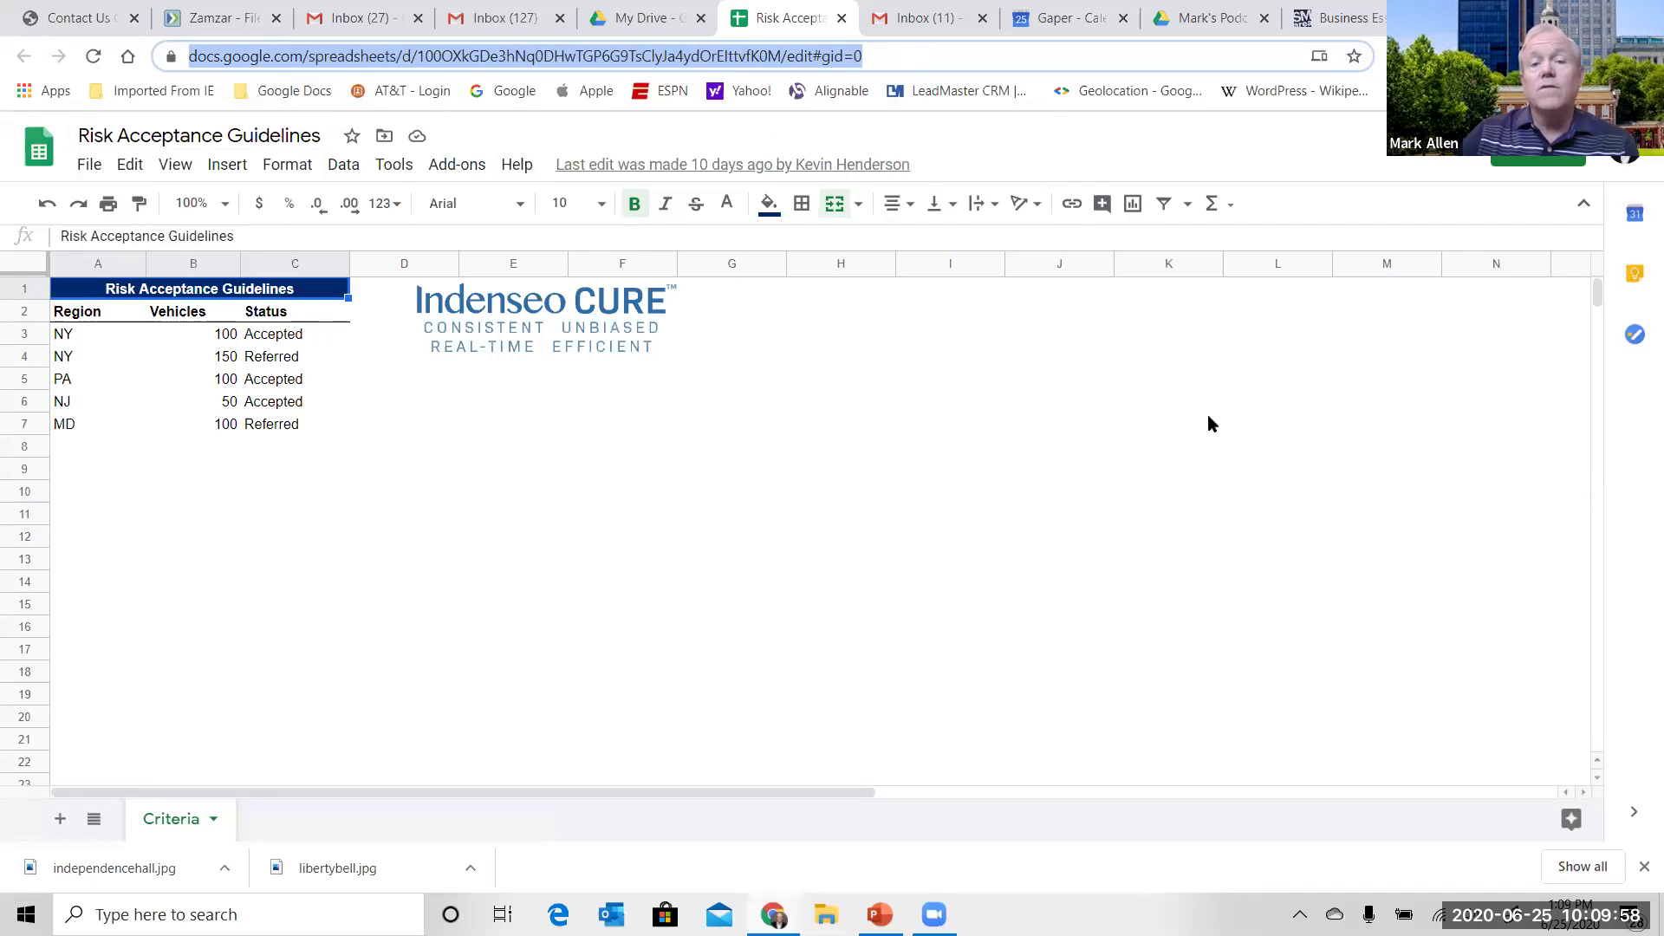
pyautogui.click(1354, 56)
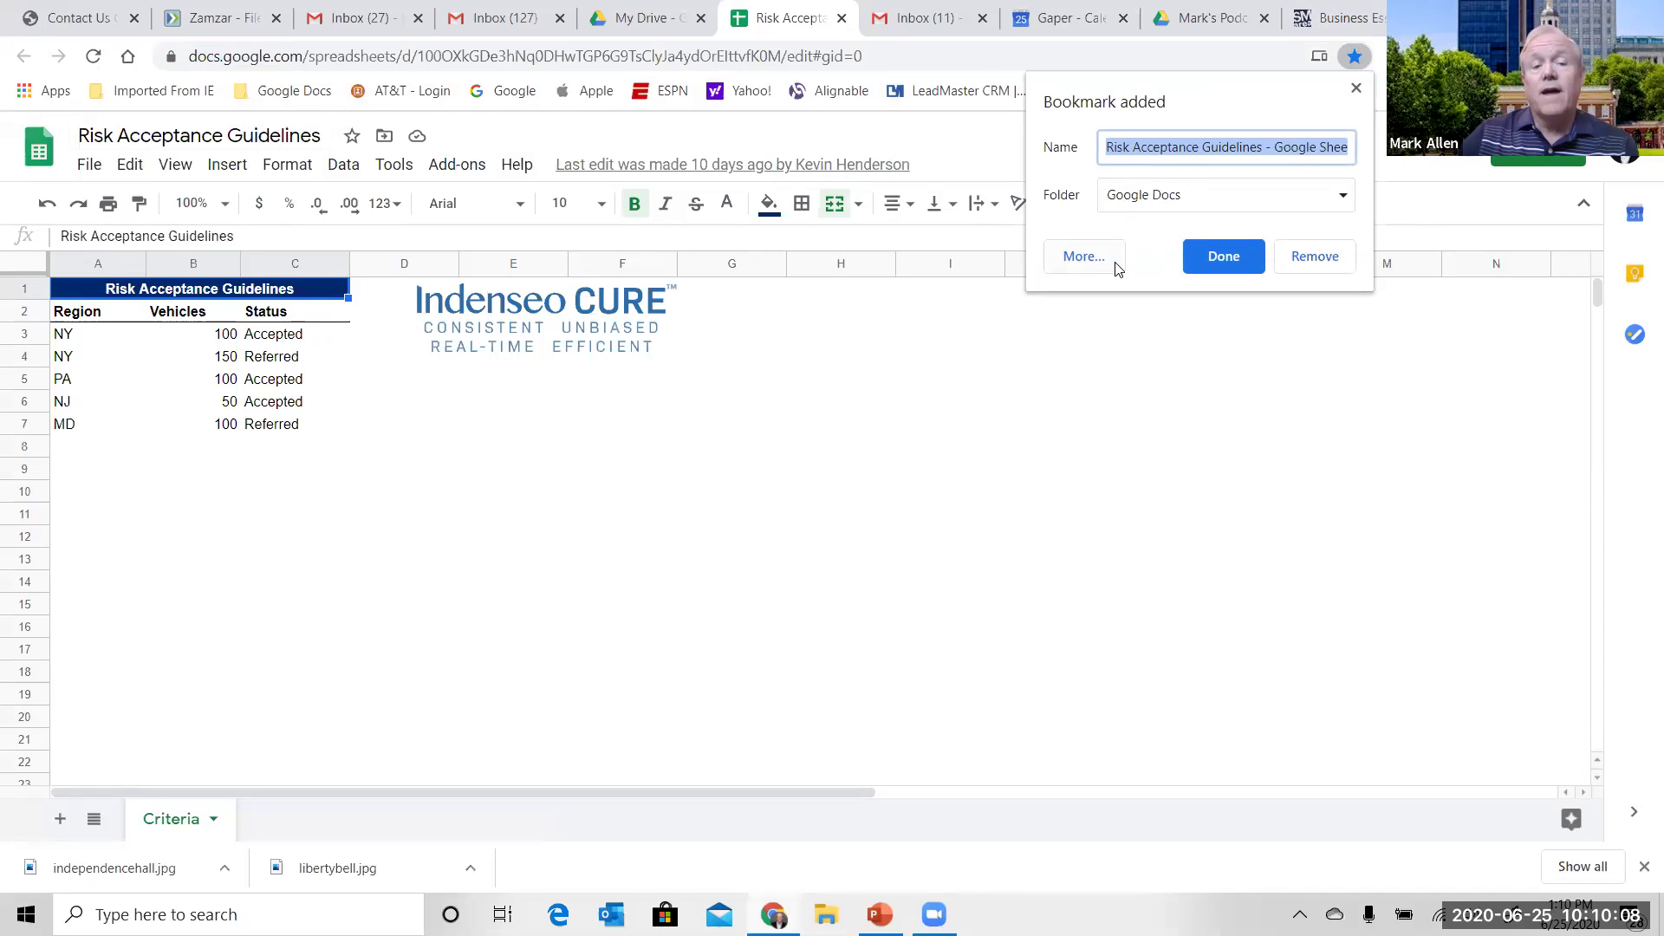
pyautogui.click(1358, 88)
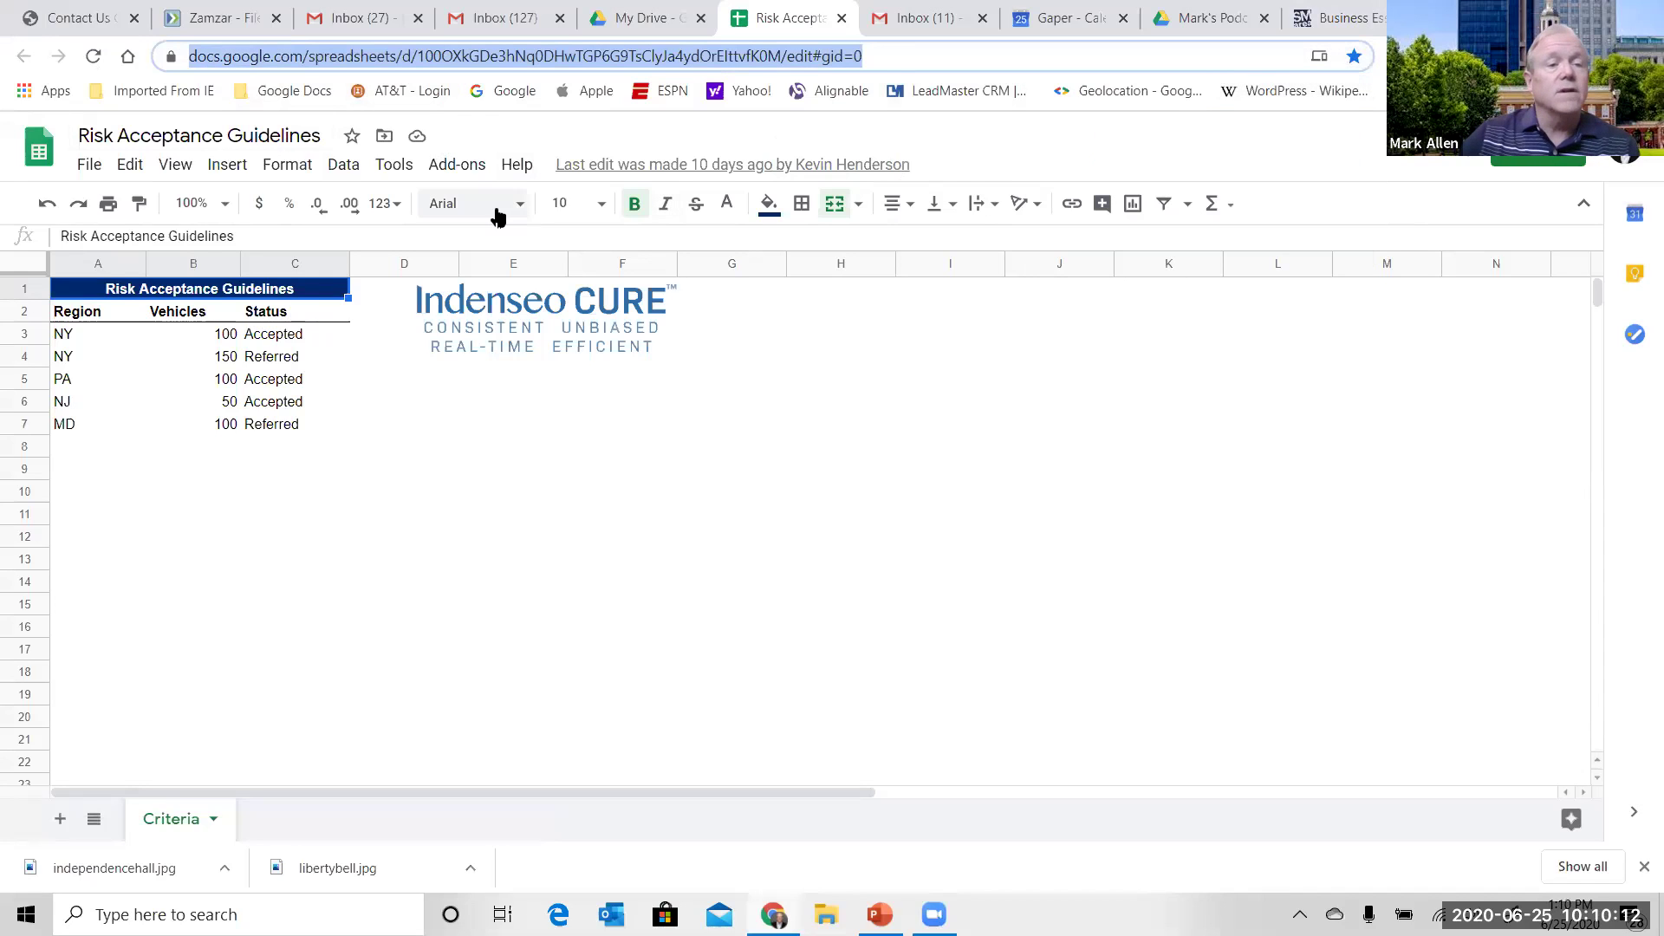
pyautogui.click(315, 94)
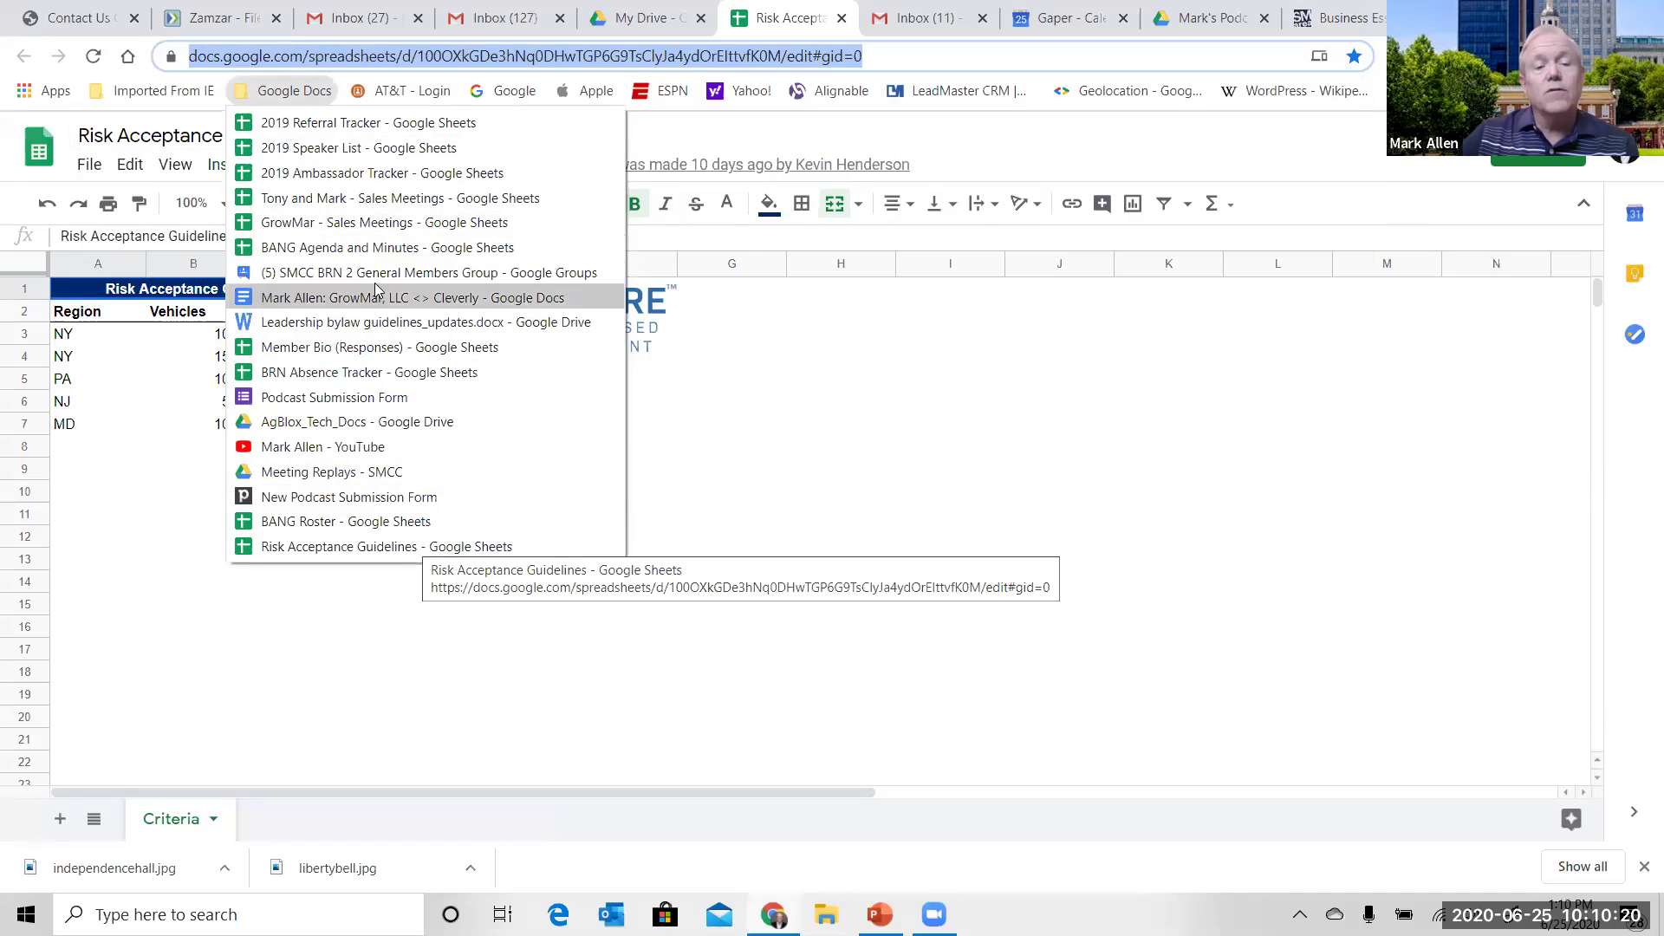
# - Open BANG Roster from the Google Docs bookmarks, then reopen and close that bookmark folder
pyautogui.click(347, 523)
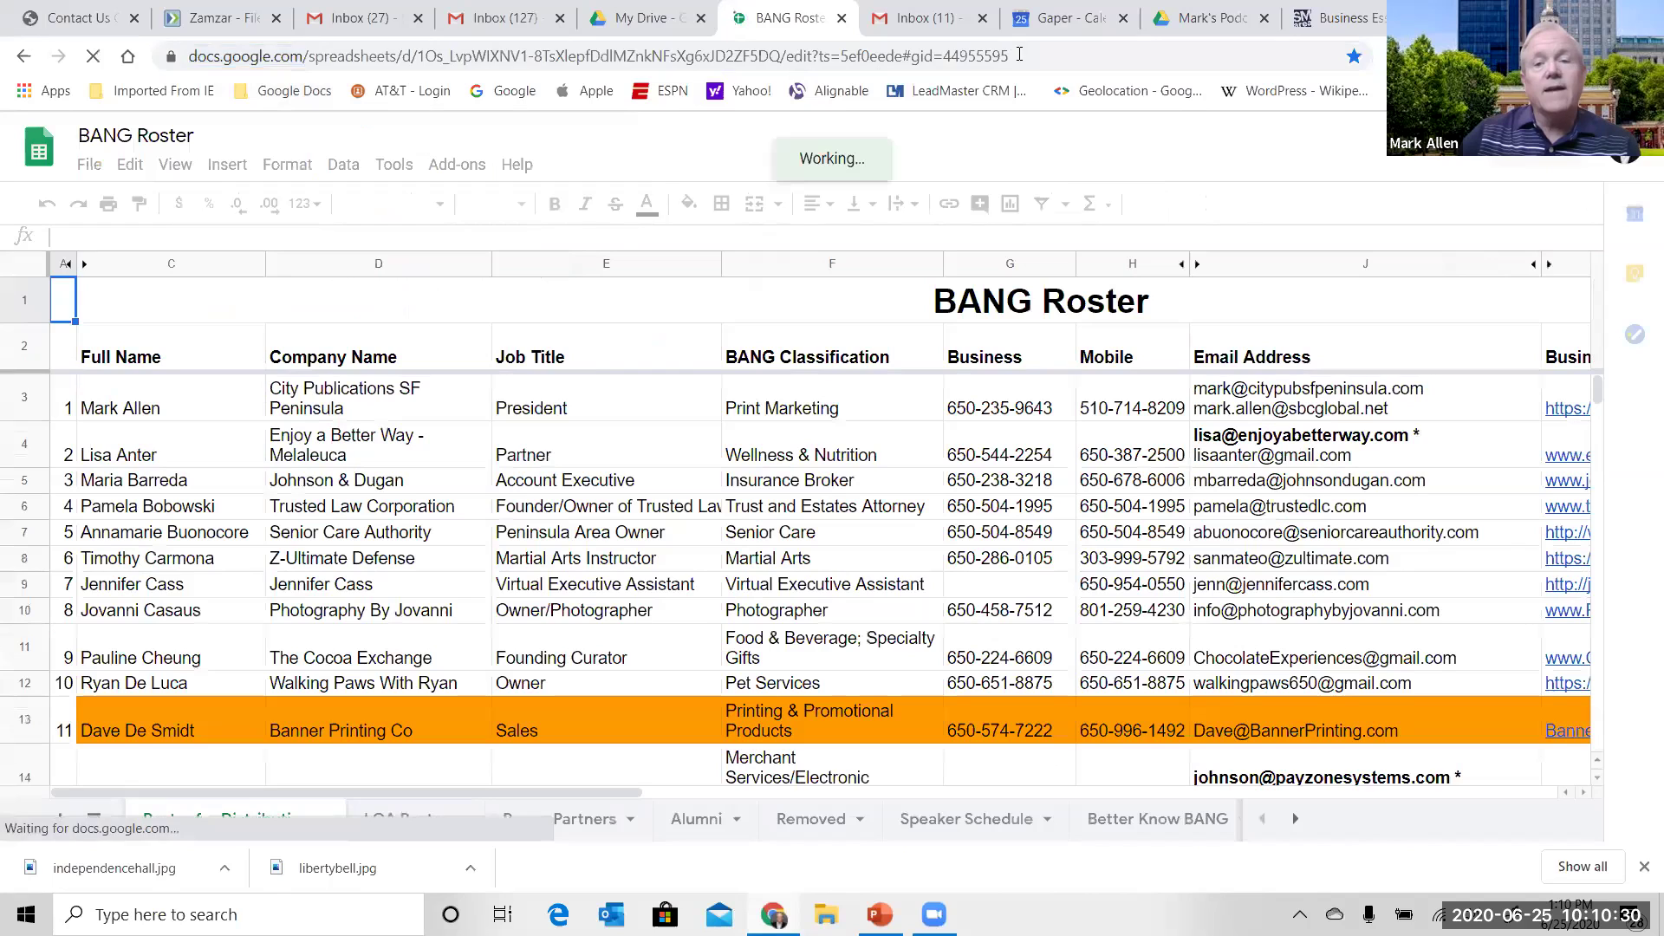
pyautogui.click(1019, 54)
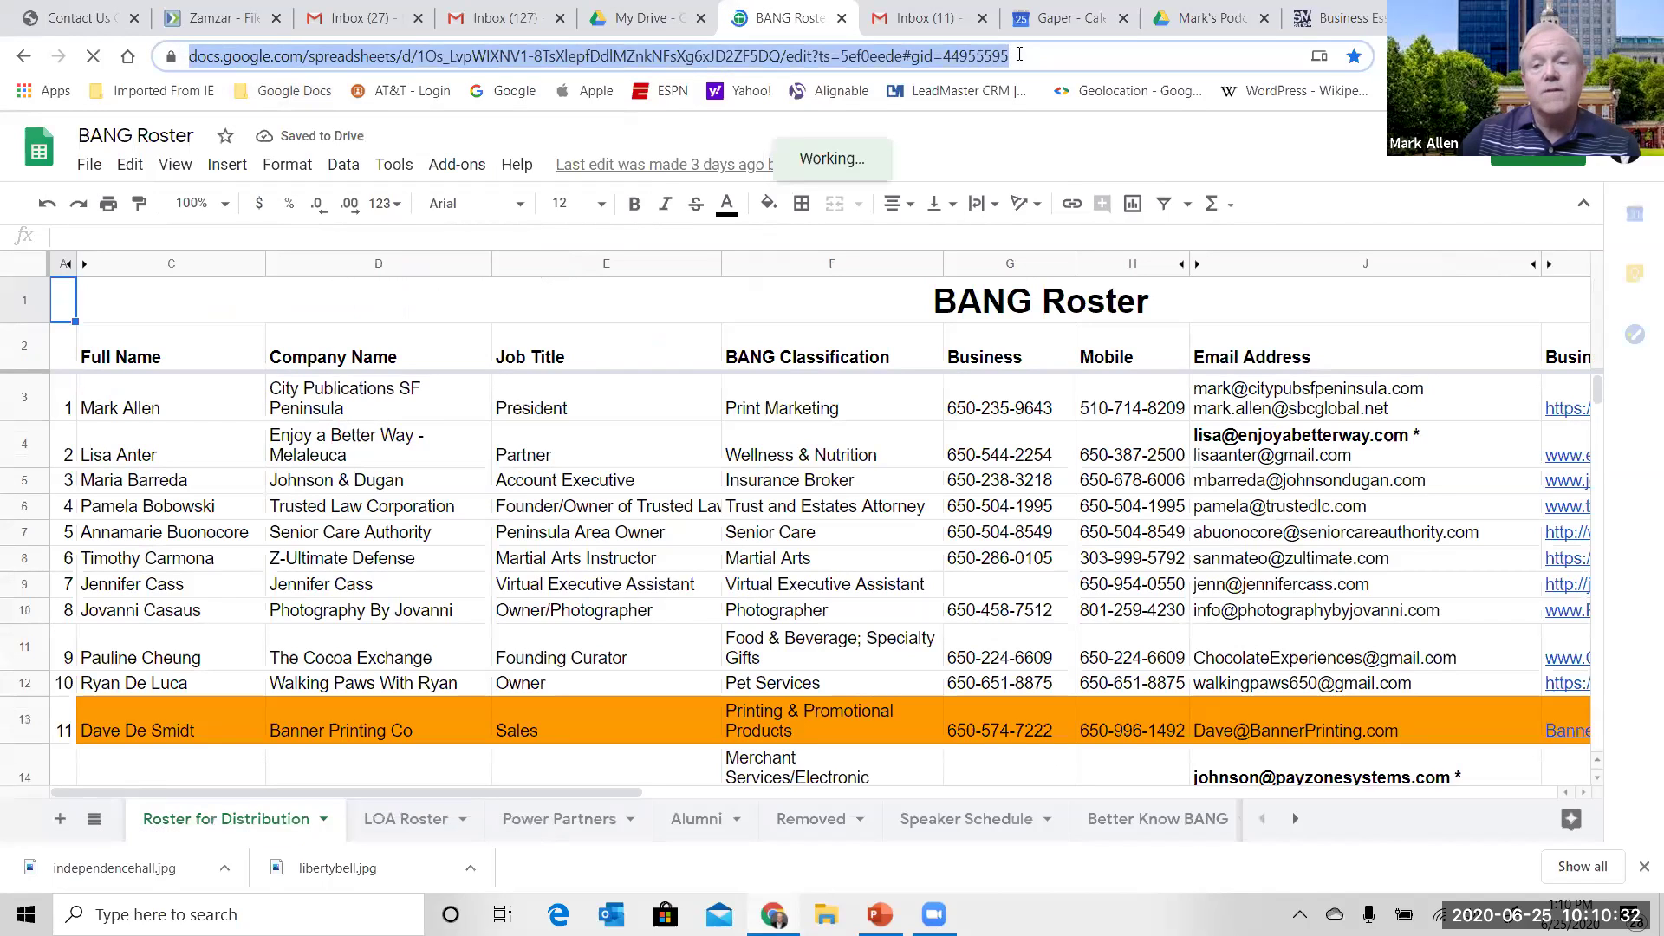
pyautogui.click(294, 91)
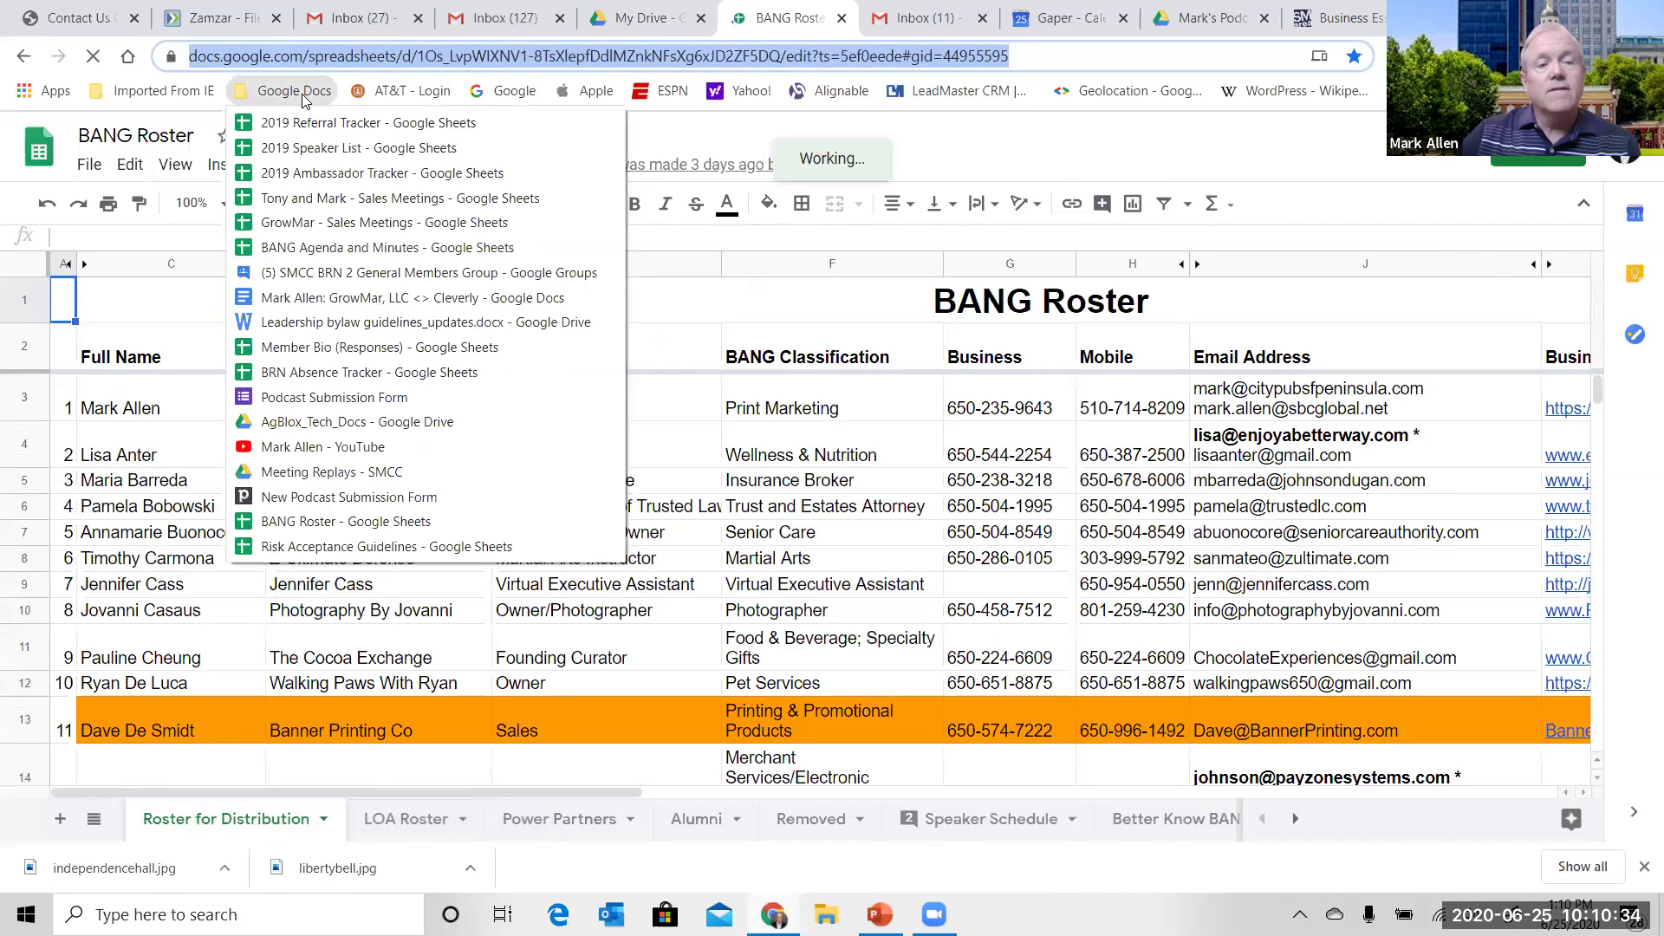
pyautogui.click(1056, 156)
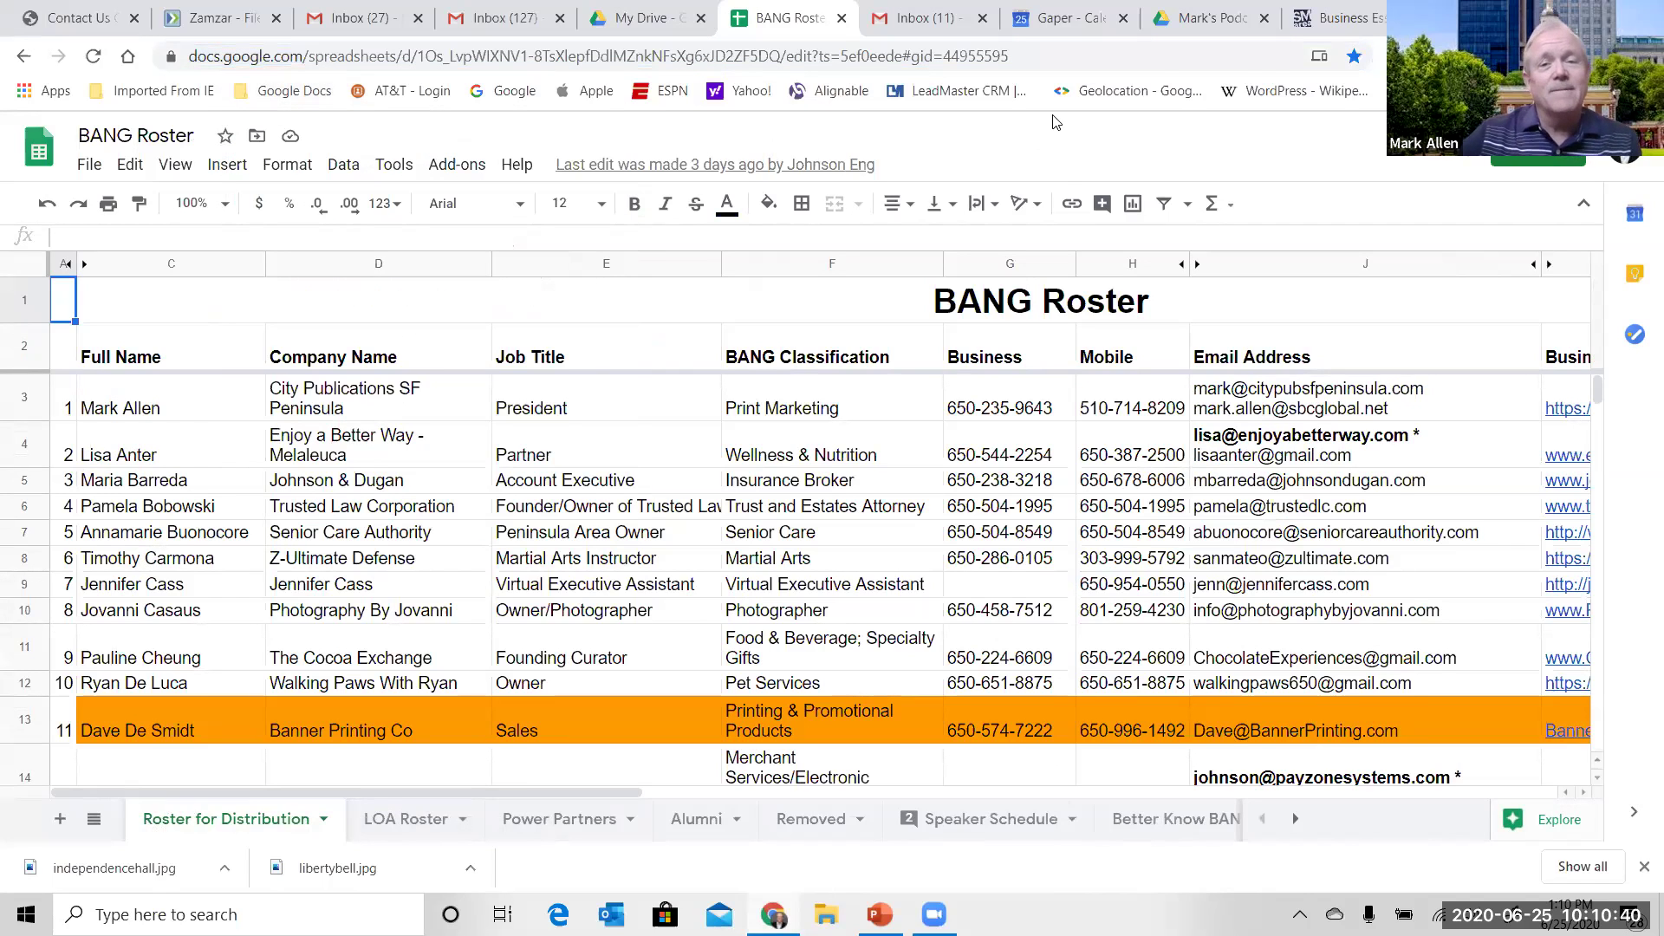
pyautogui.click(277, 97)
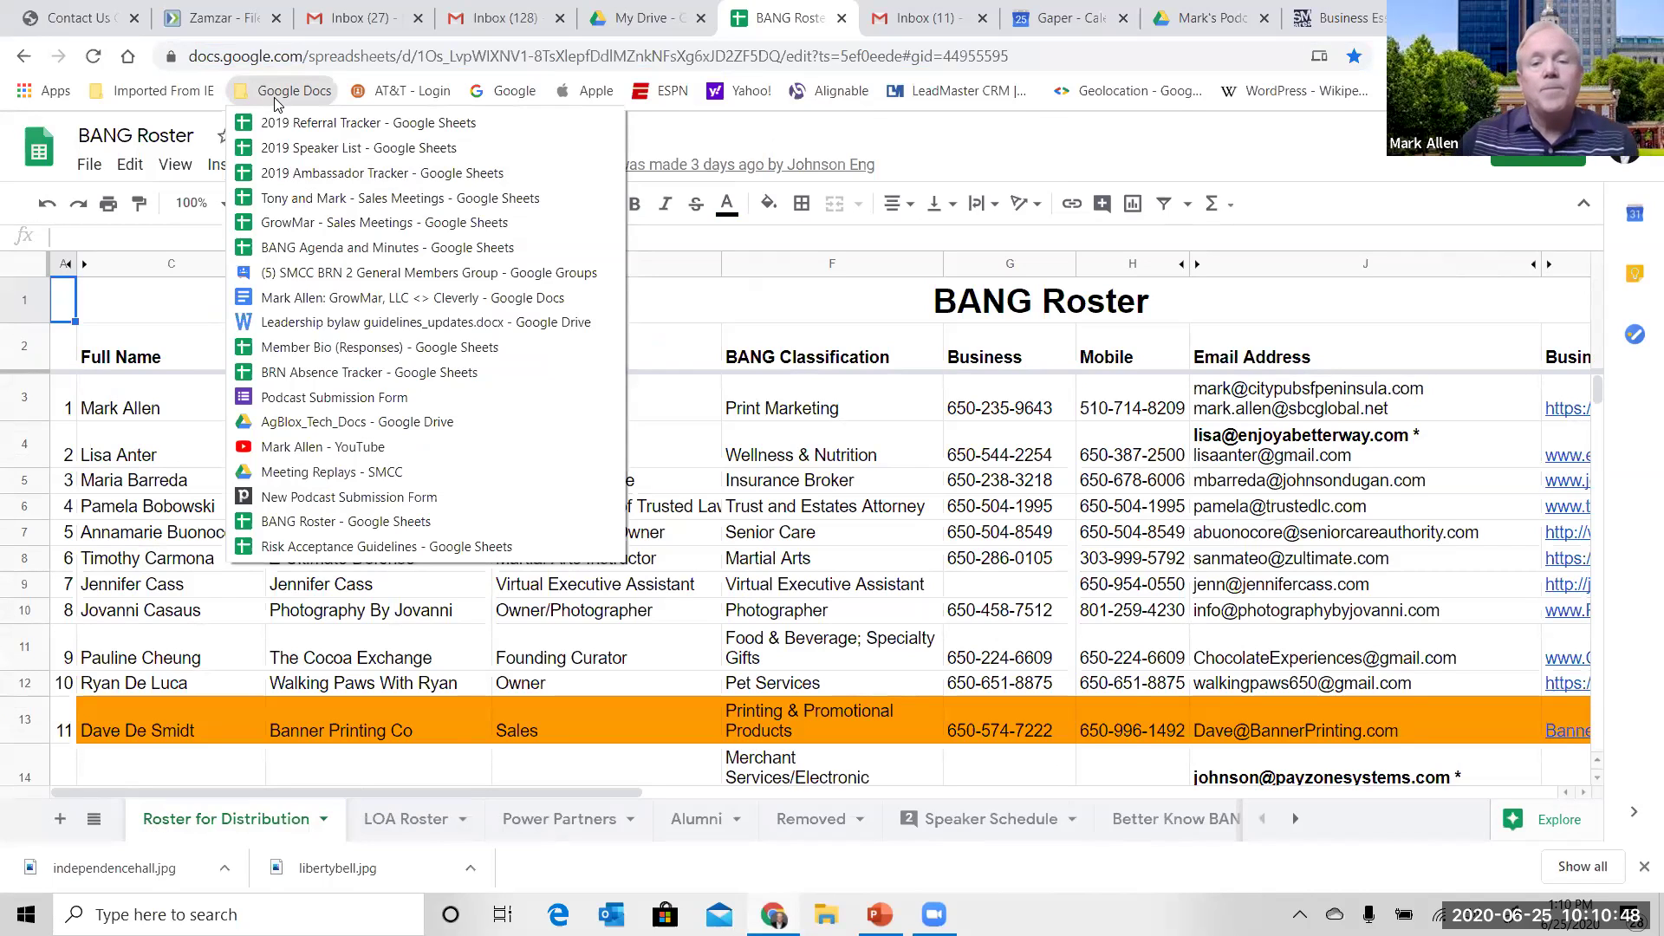
pyautogui.press('Escape')
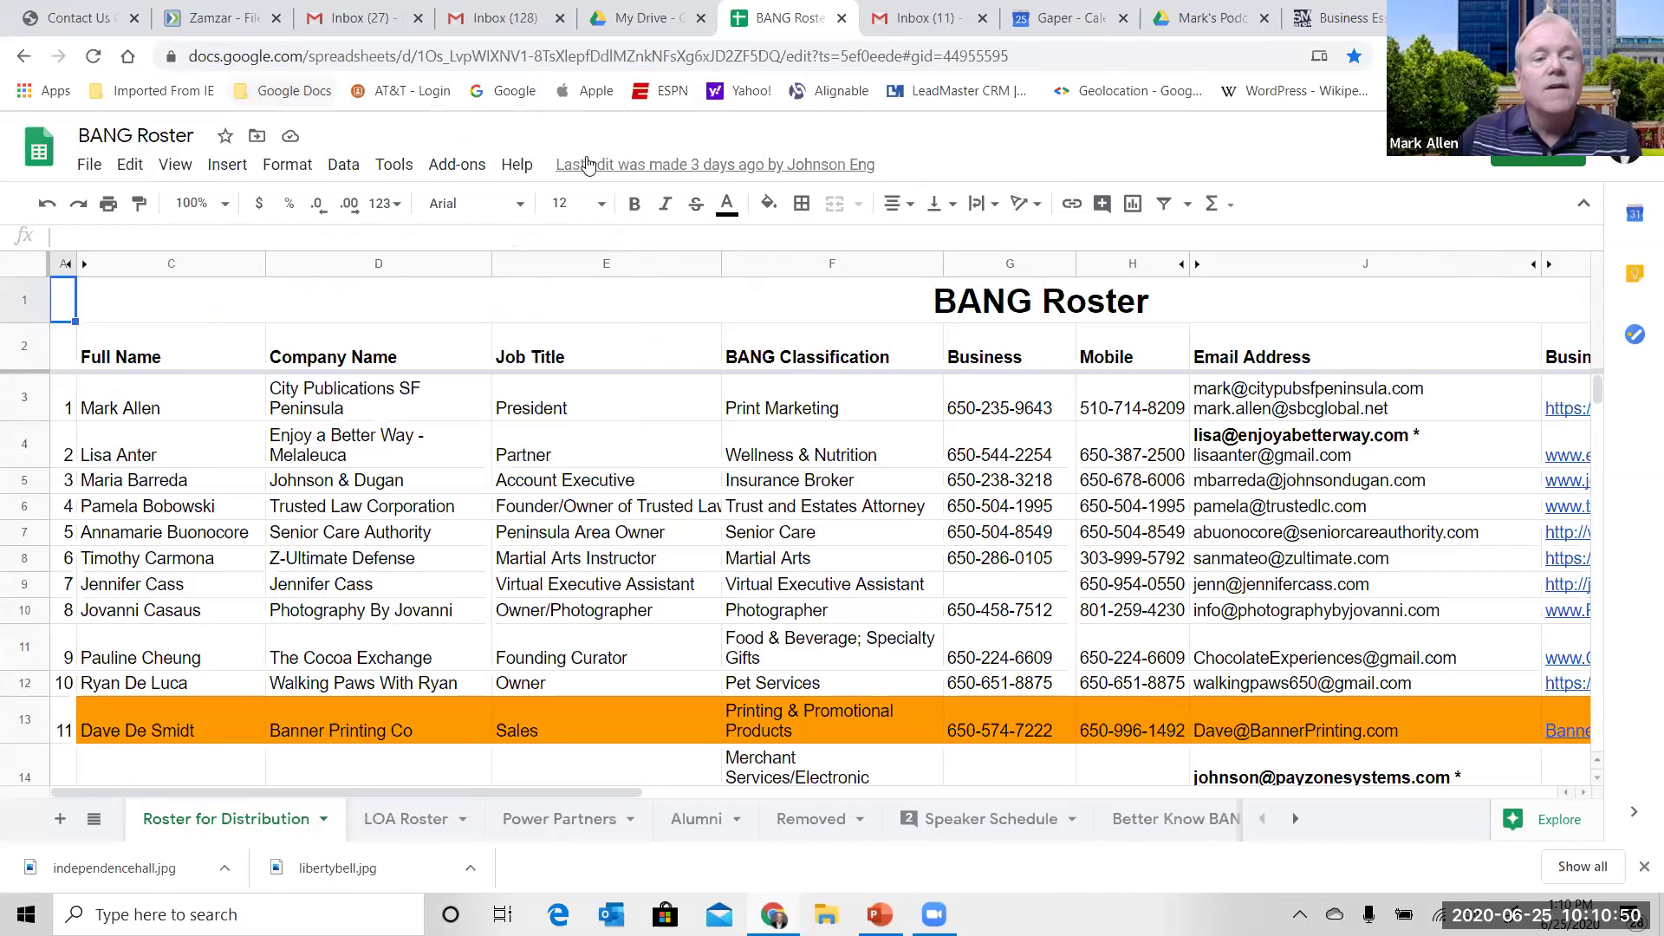
pyautogui.click(299, 91)
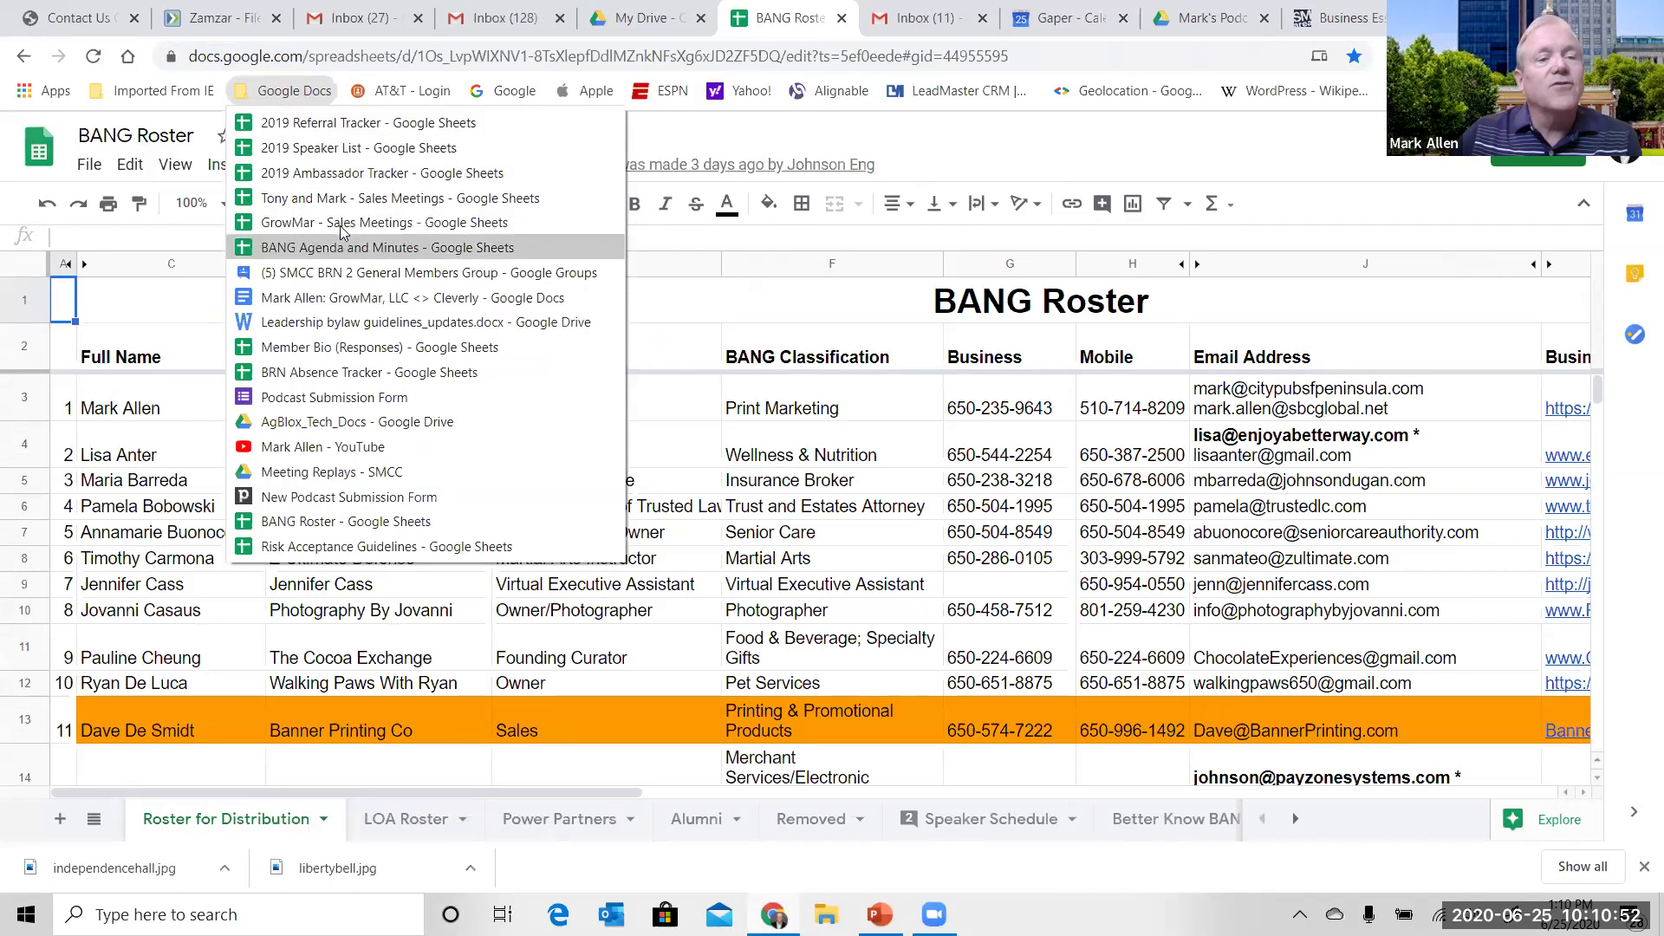
# - Open the 2019 Speaker List, switch to its Member List sheet and select the column C e-mails
pyautogui.click(346, 149)
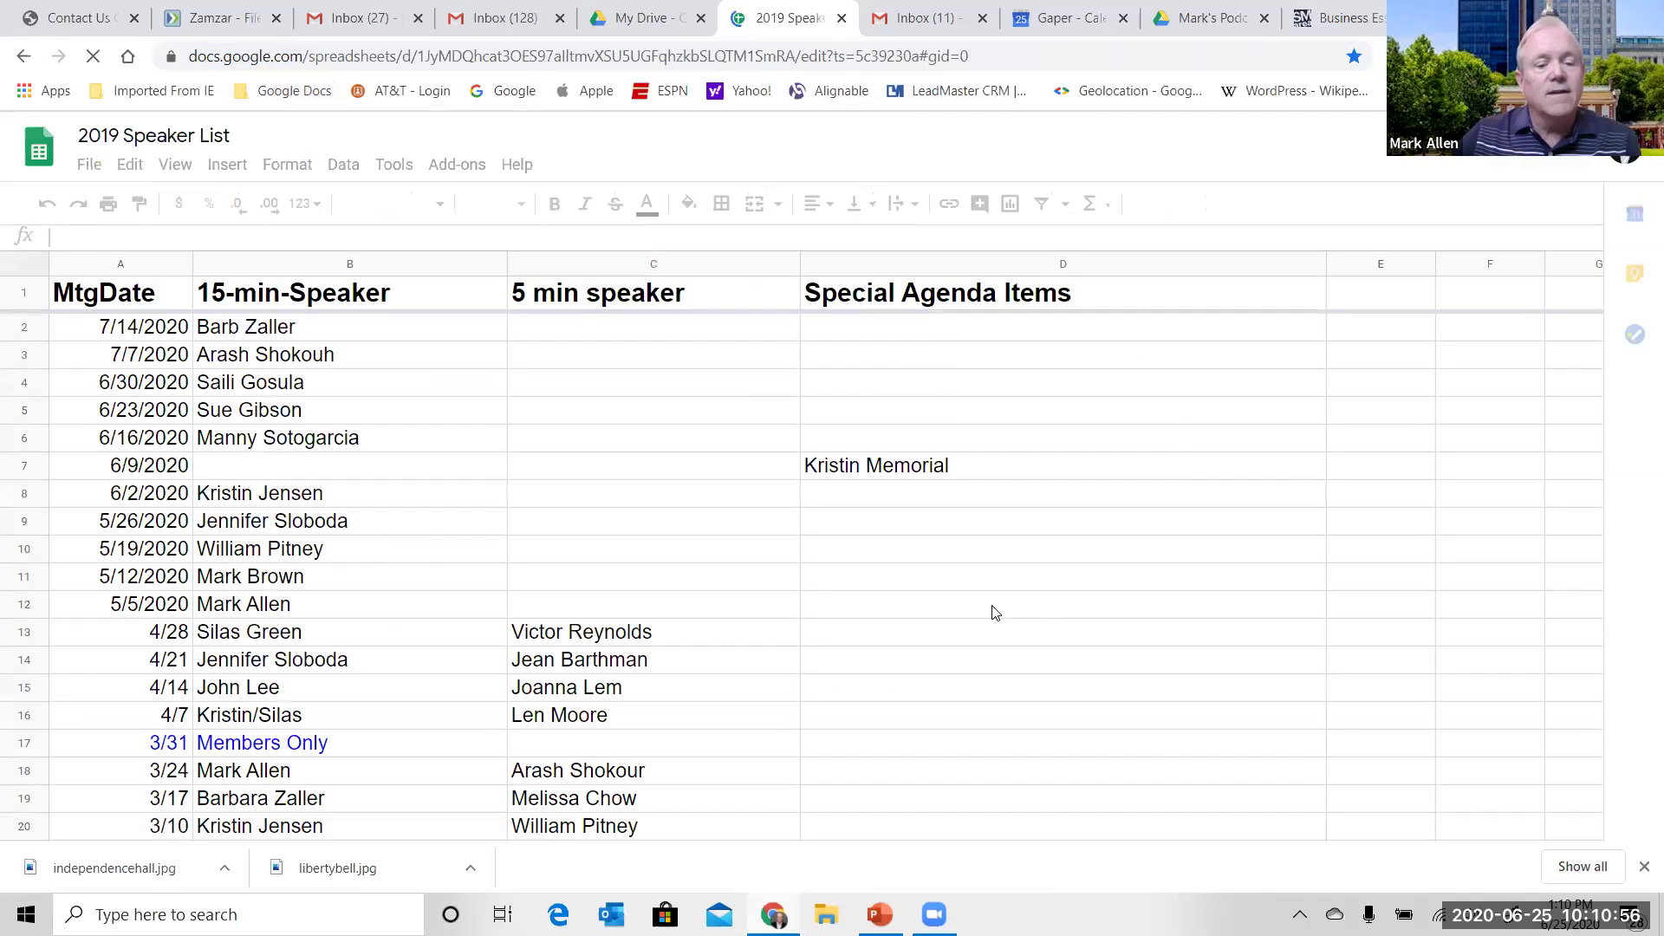
pyautogui.click(1643, 867)
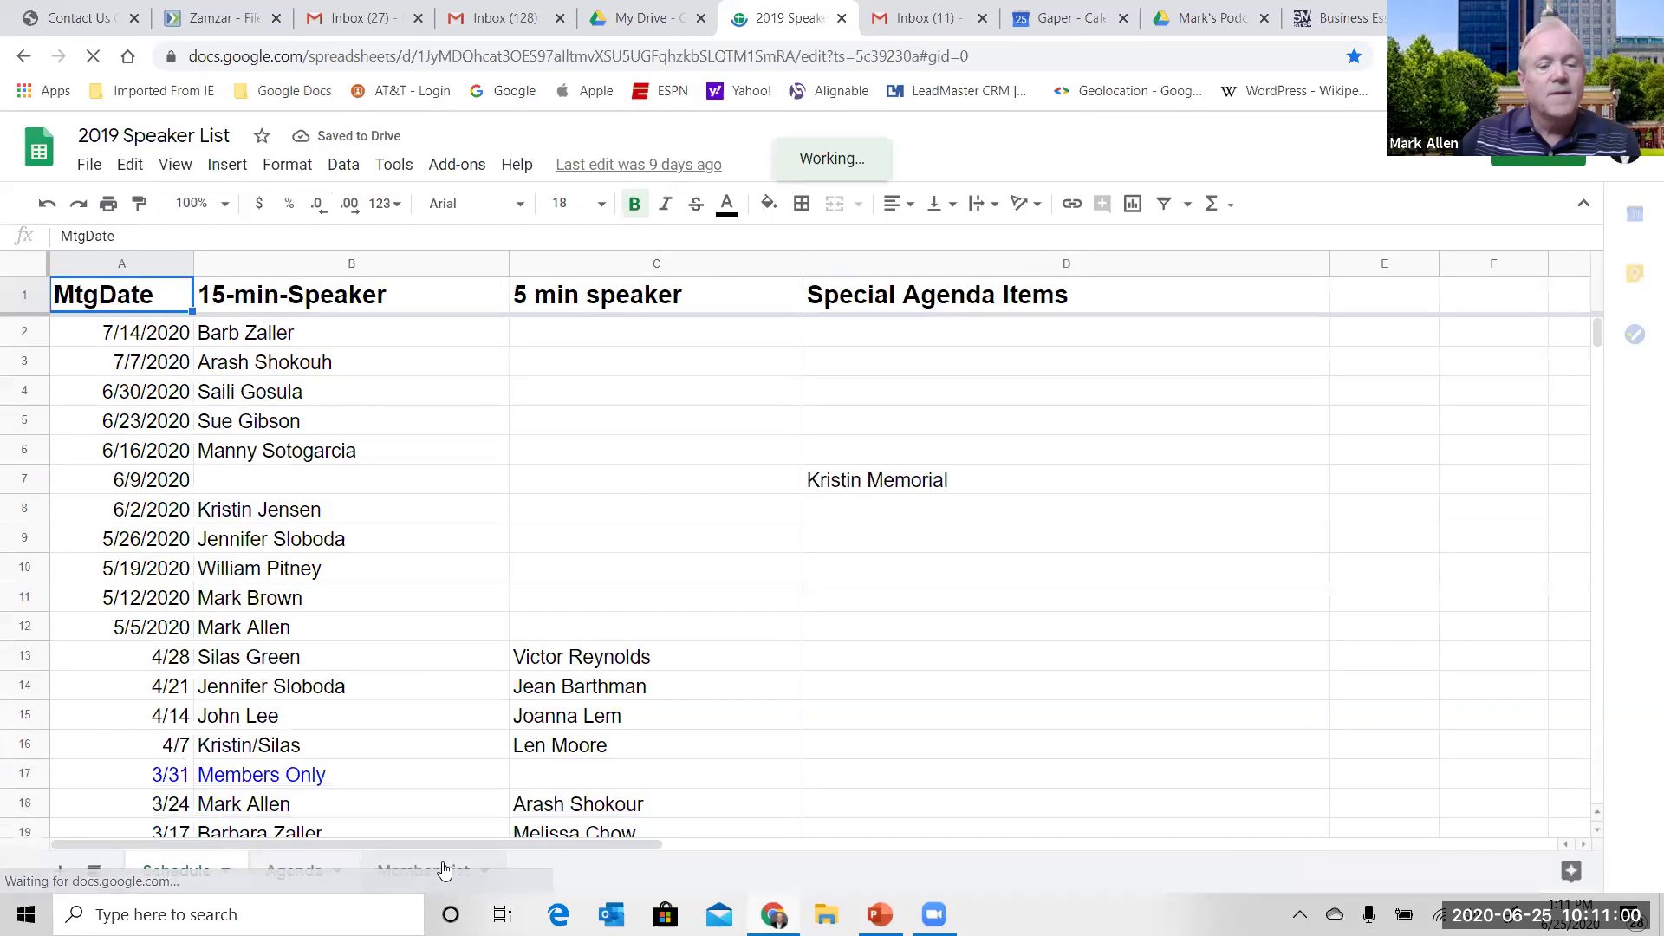
pyautogui.click(444, 870)
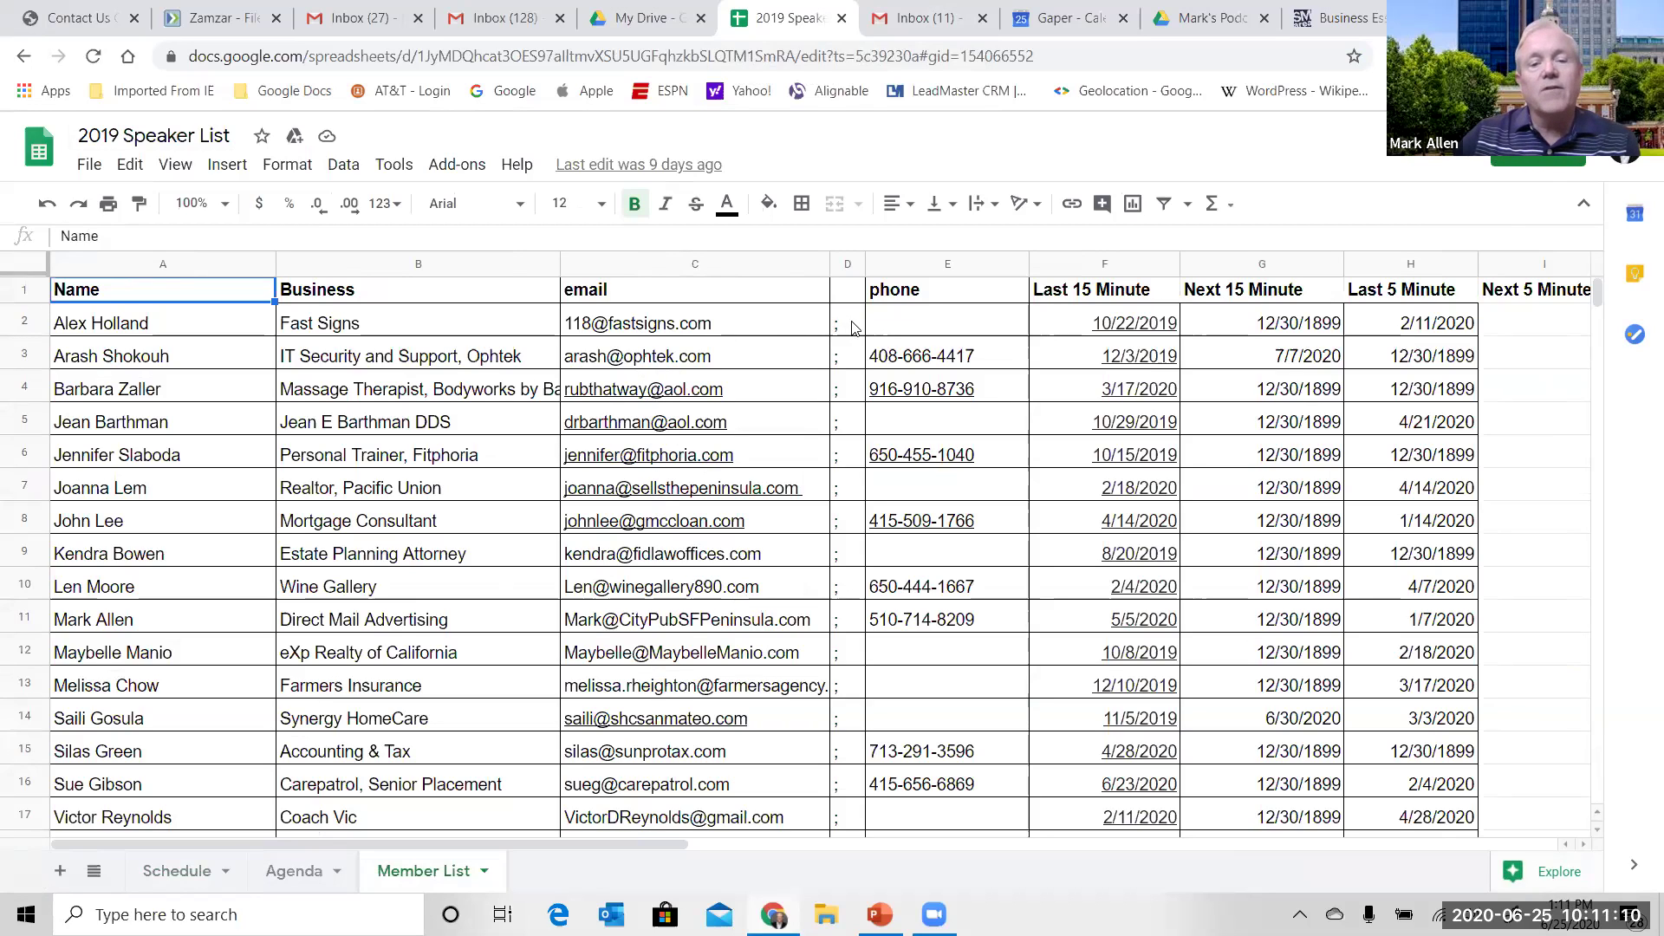
pyautogui.moveTo(815, 338); pyautogui.dragTo(836, 759)
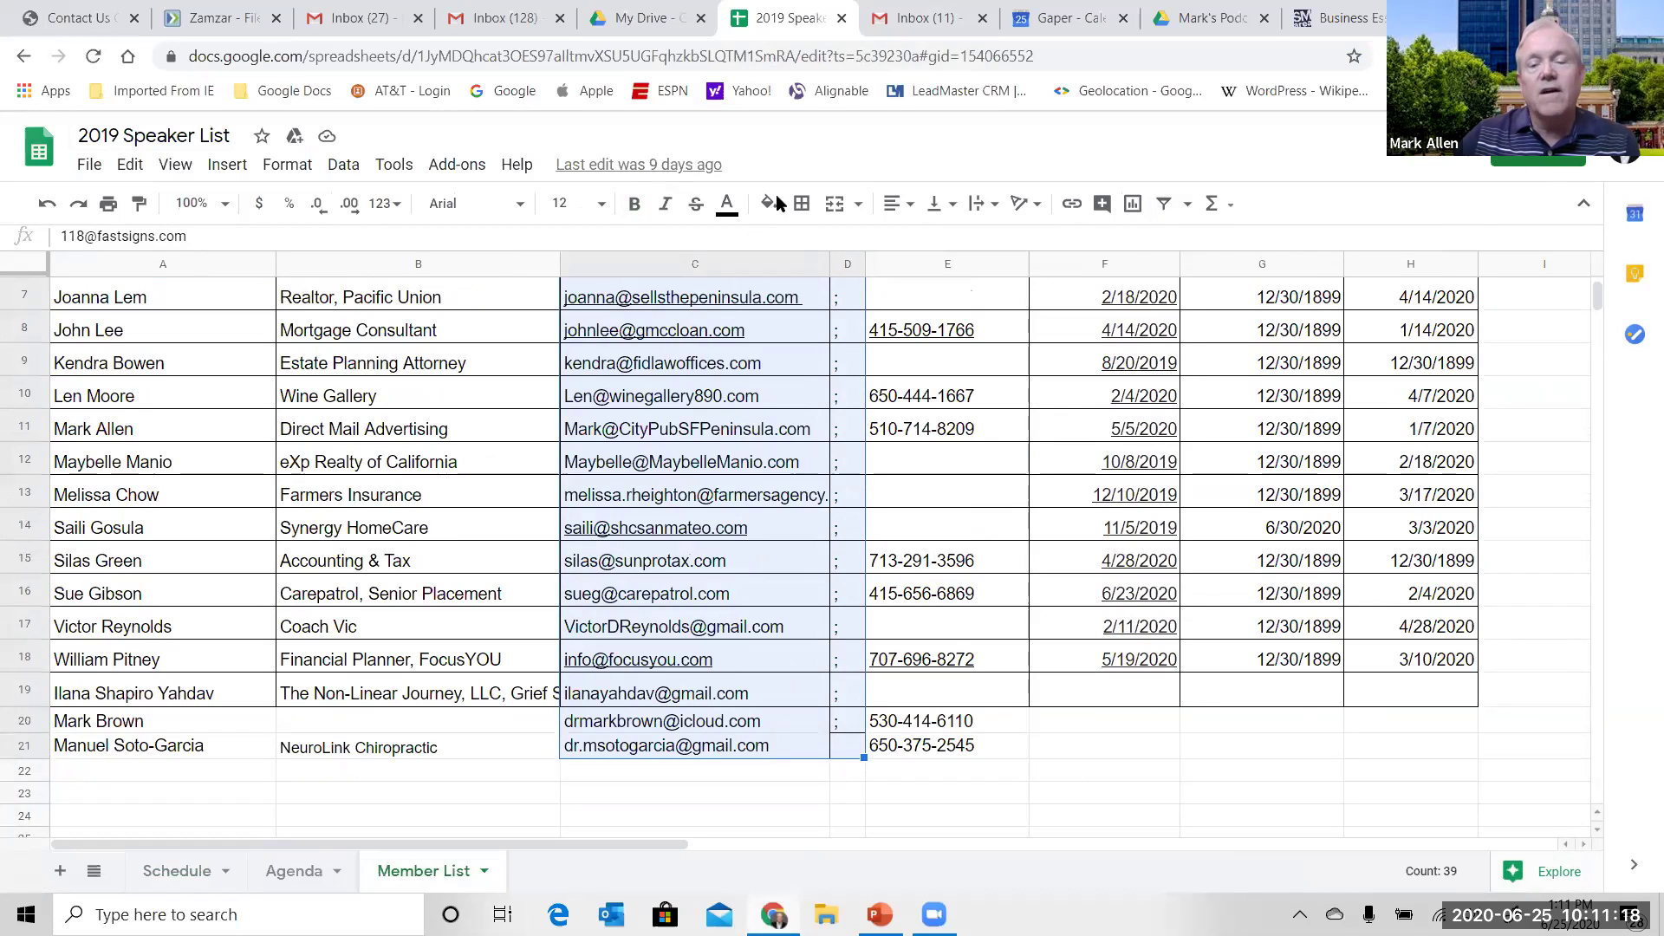
# - Close the speaker list tab, return to the Inbox (128) tab, and scroll the Google apps grid
pyautogui.click(842, 18)
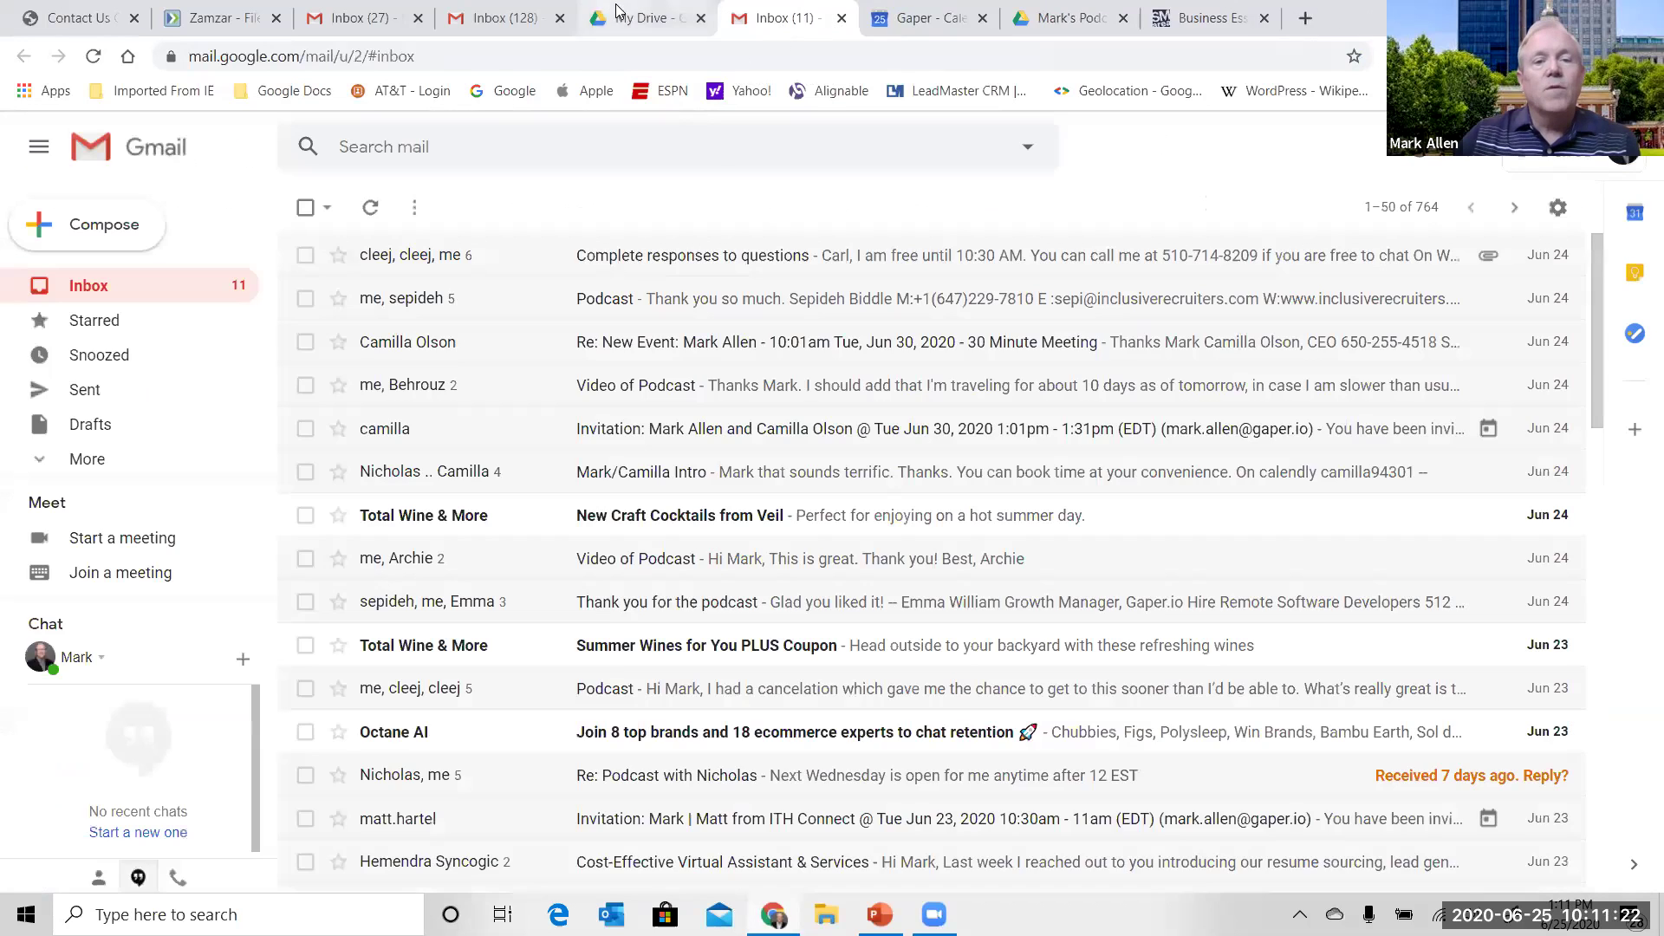
pyautogui.click(515, 26)
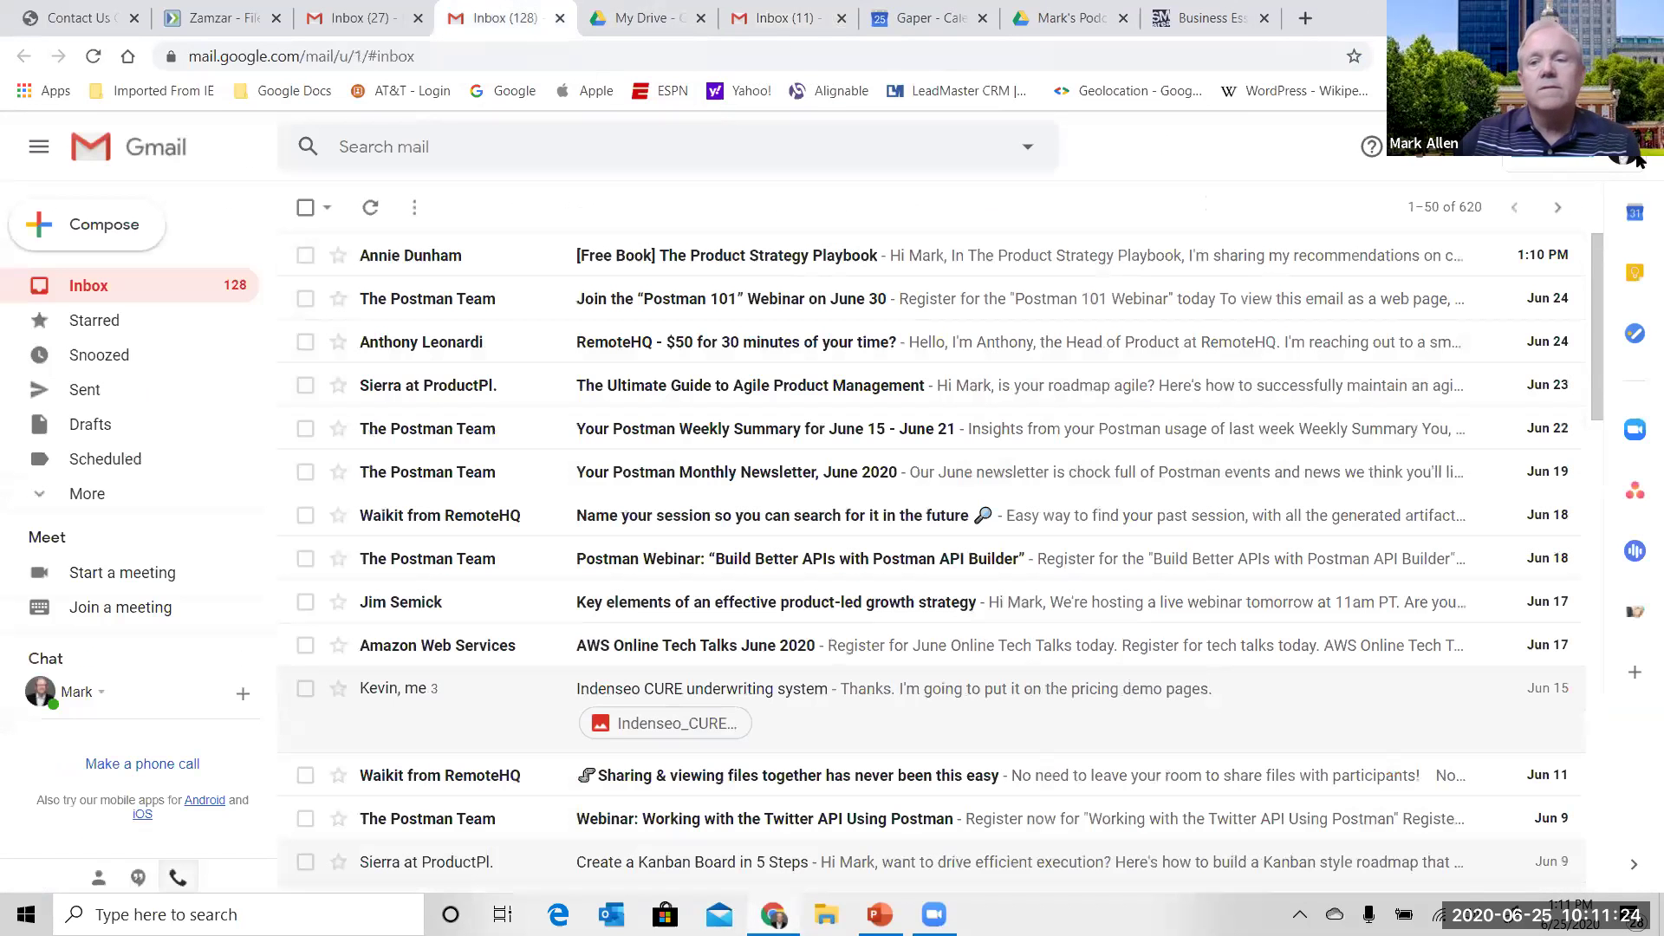
pyautogui.click(1477, 160)
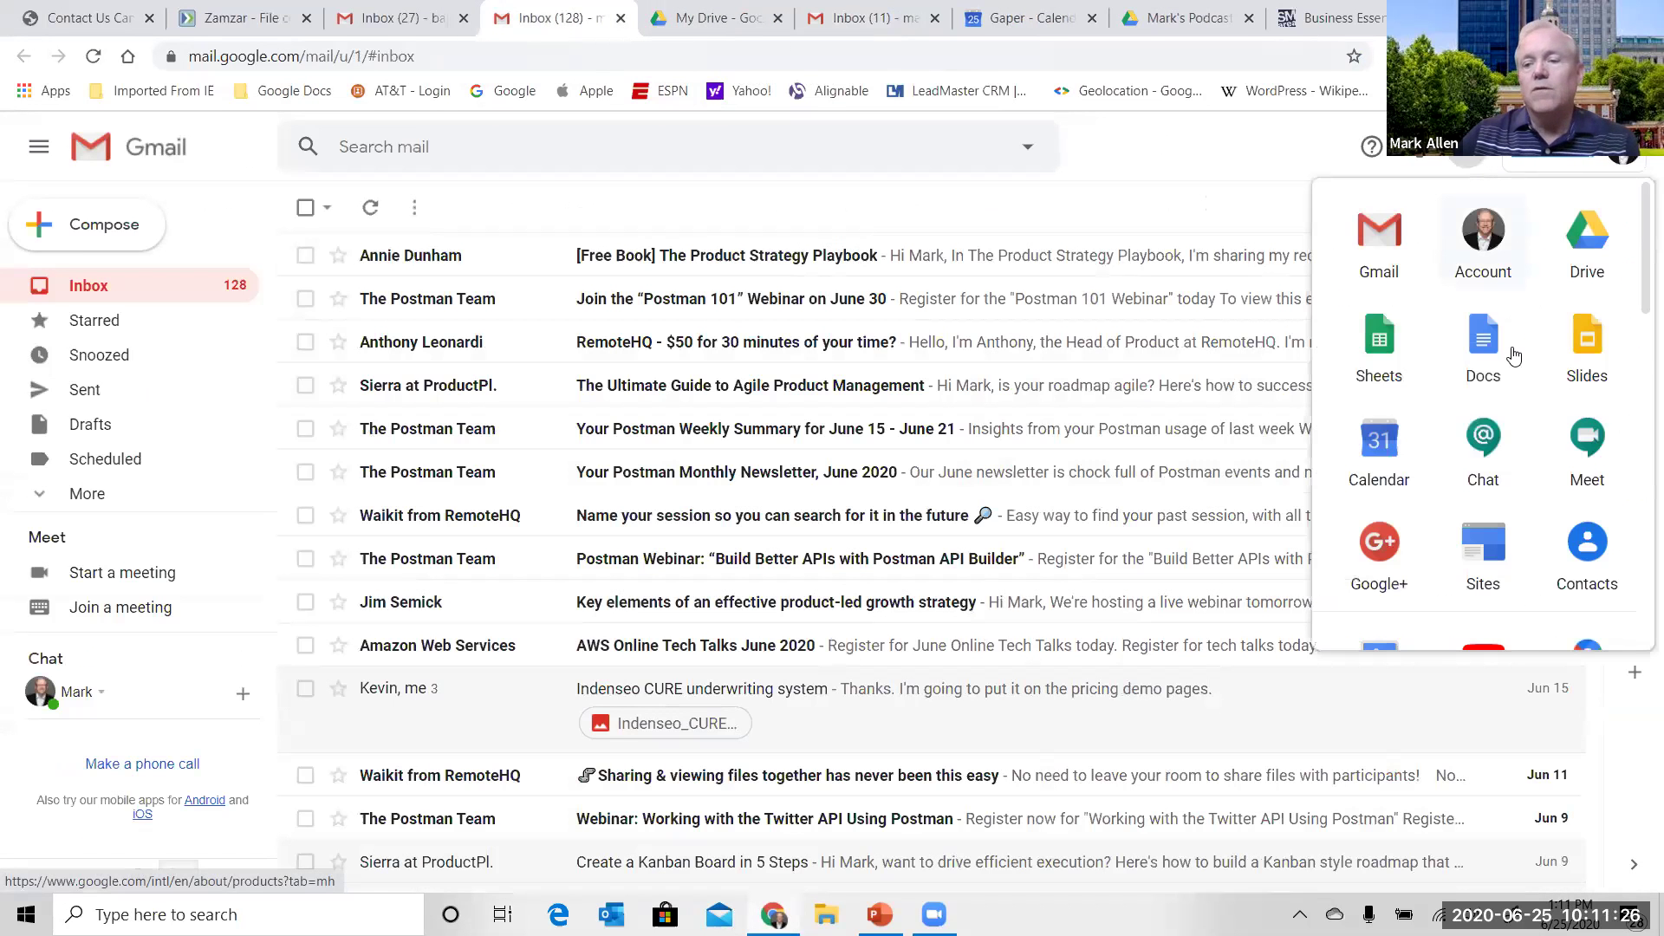
pyautogui.scroll(-3, 1636, 280)
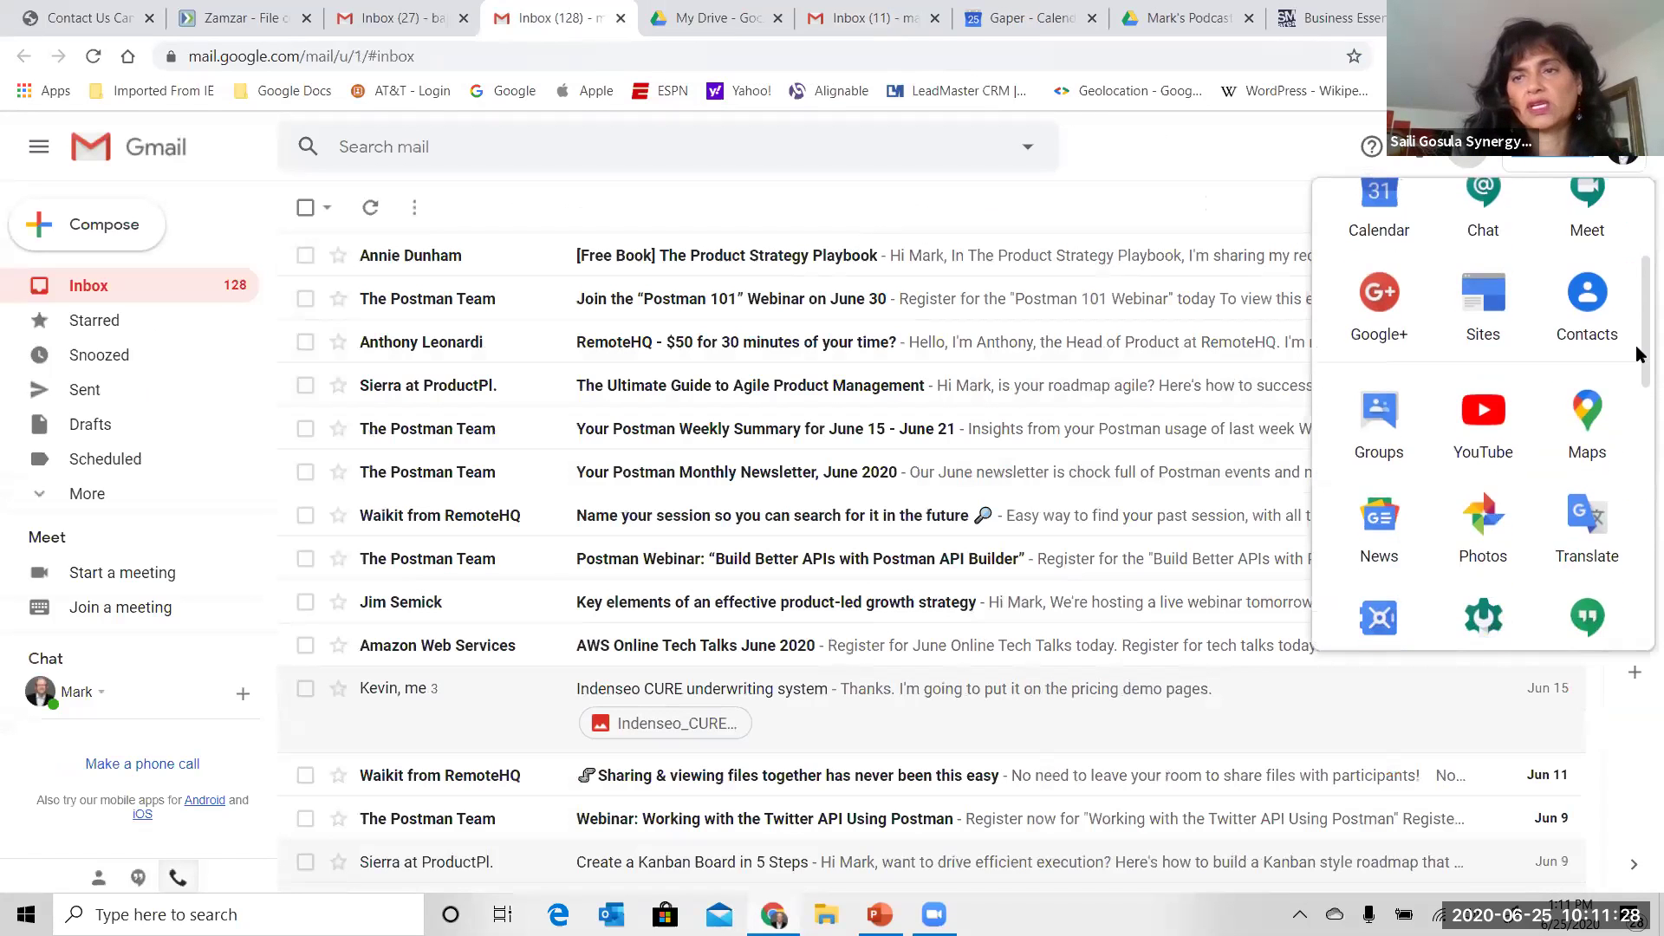
pyautogui.scroll(3, 1638, 278)
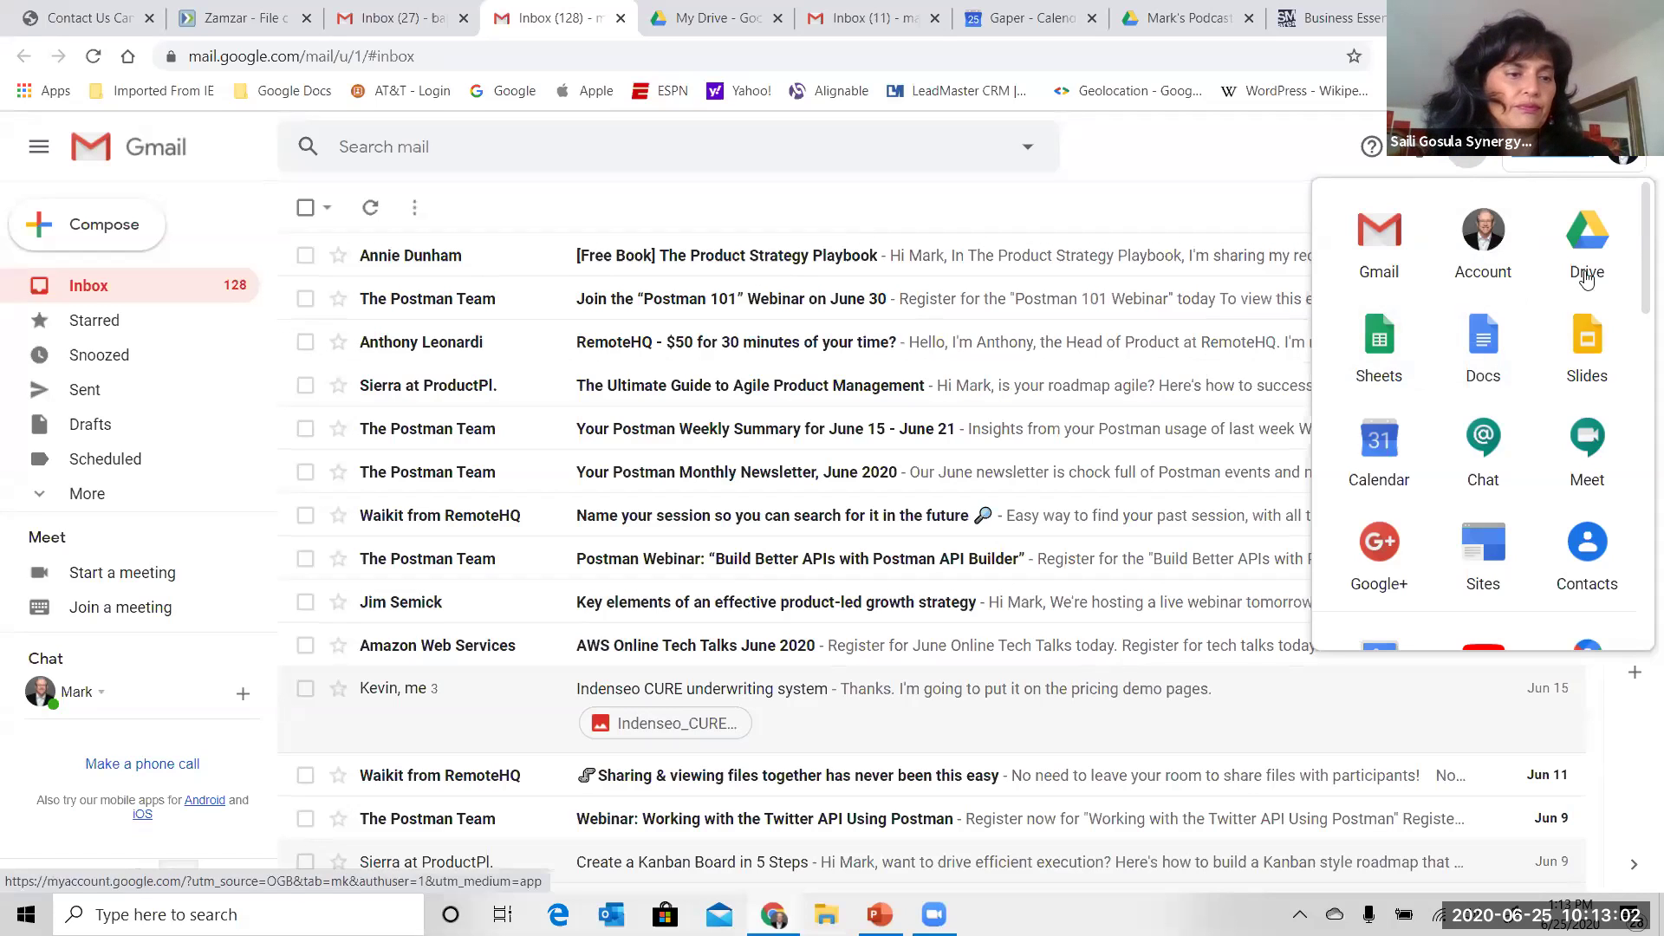
# - Scroll the Gmail inbox and bring up the Zoom meeting's group chat from More
pyautogui.moveTo(1643, 270); pyautogui.dragTo(1636, 559)
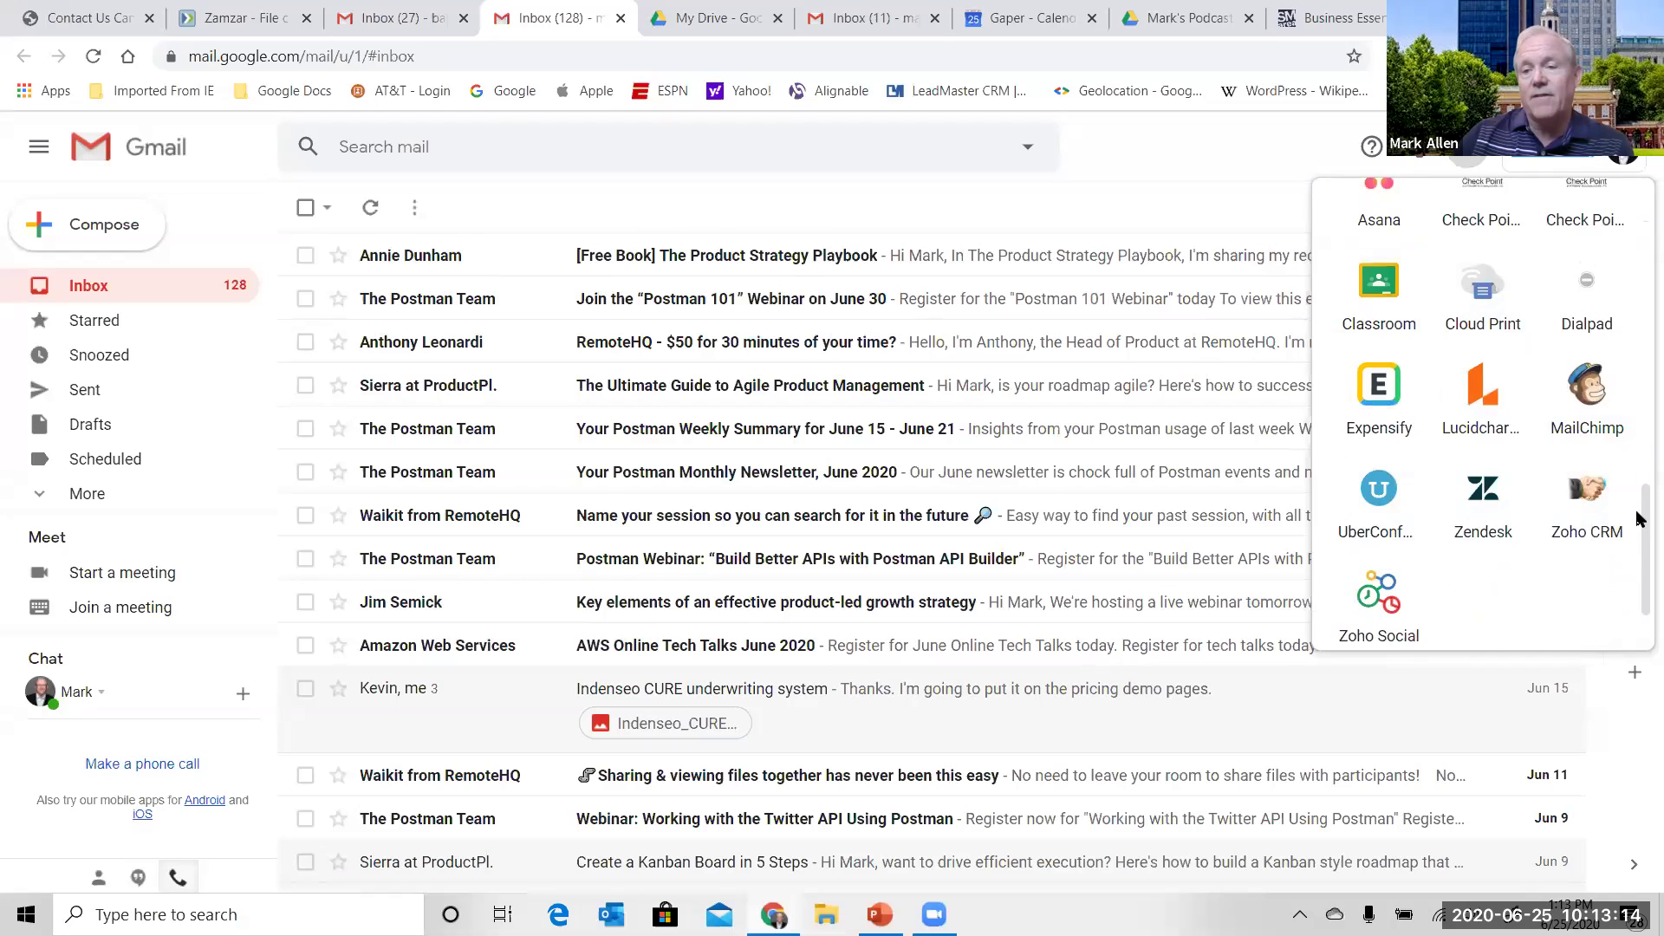
pyautogui.scroll(3, 1420, 440)
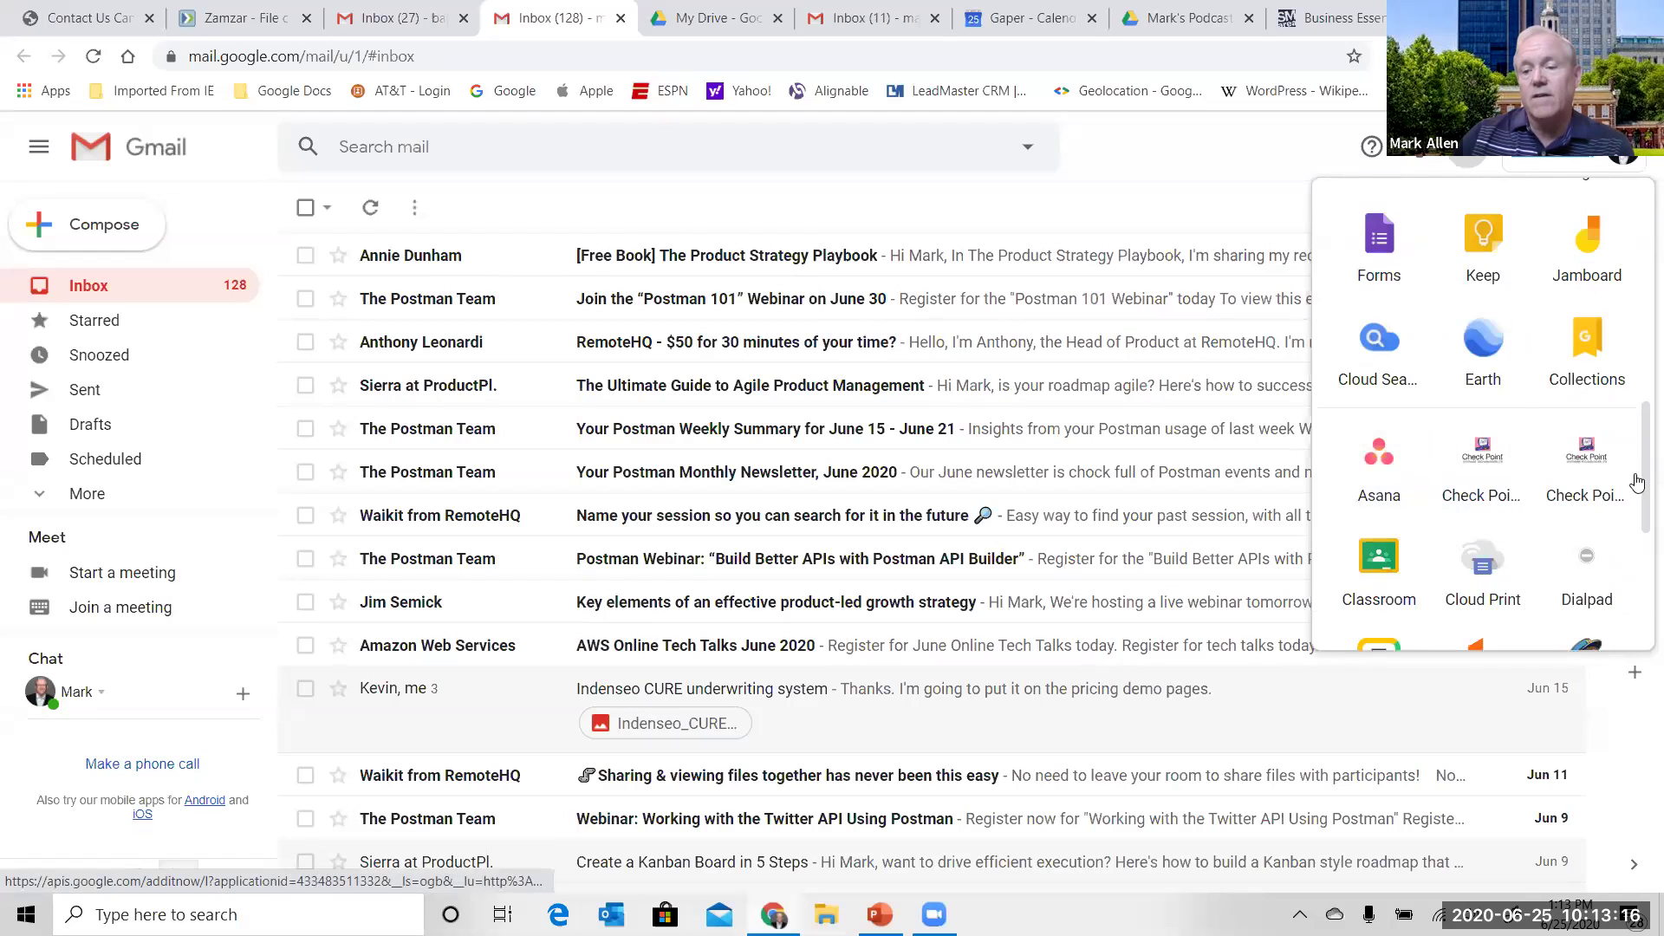
pyautogui.scroll(-3, 1623, 513)
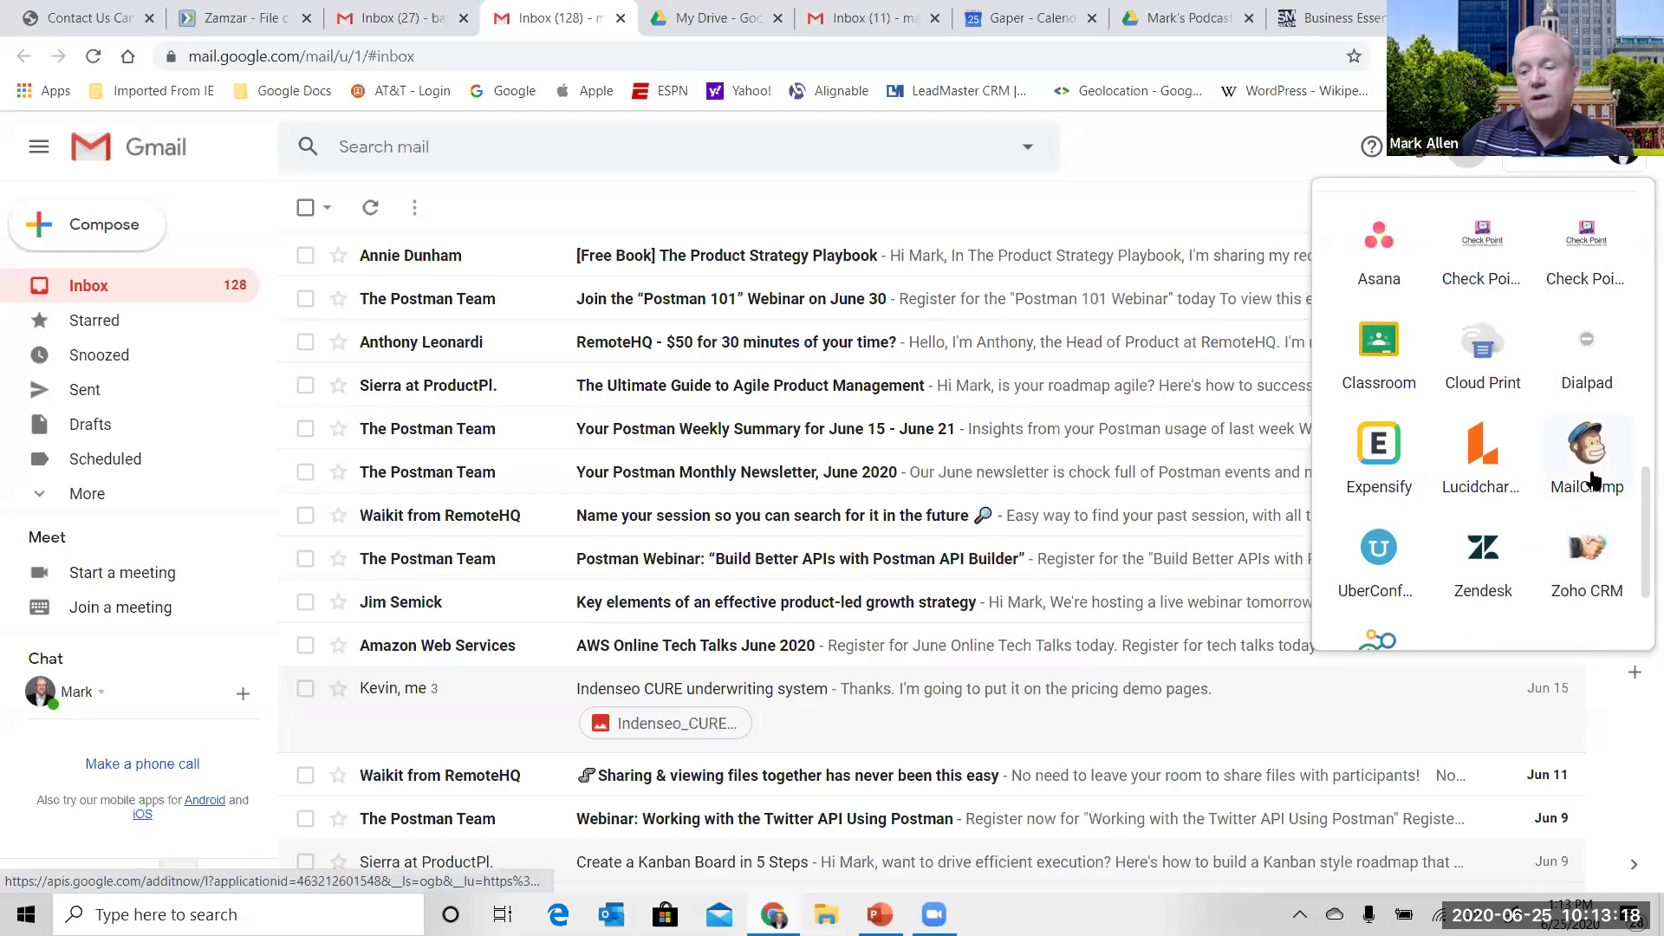
pyautogui.scroll(10, 1638, 442)
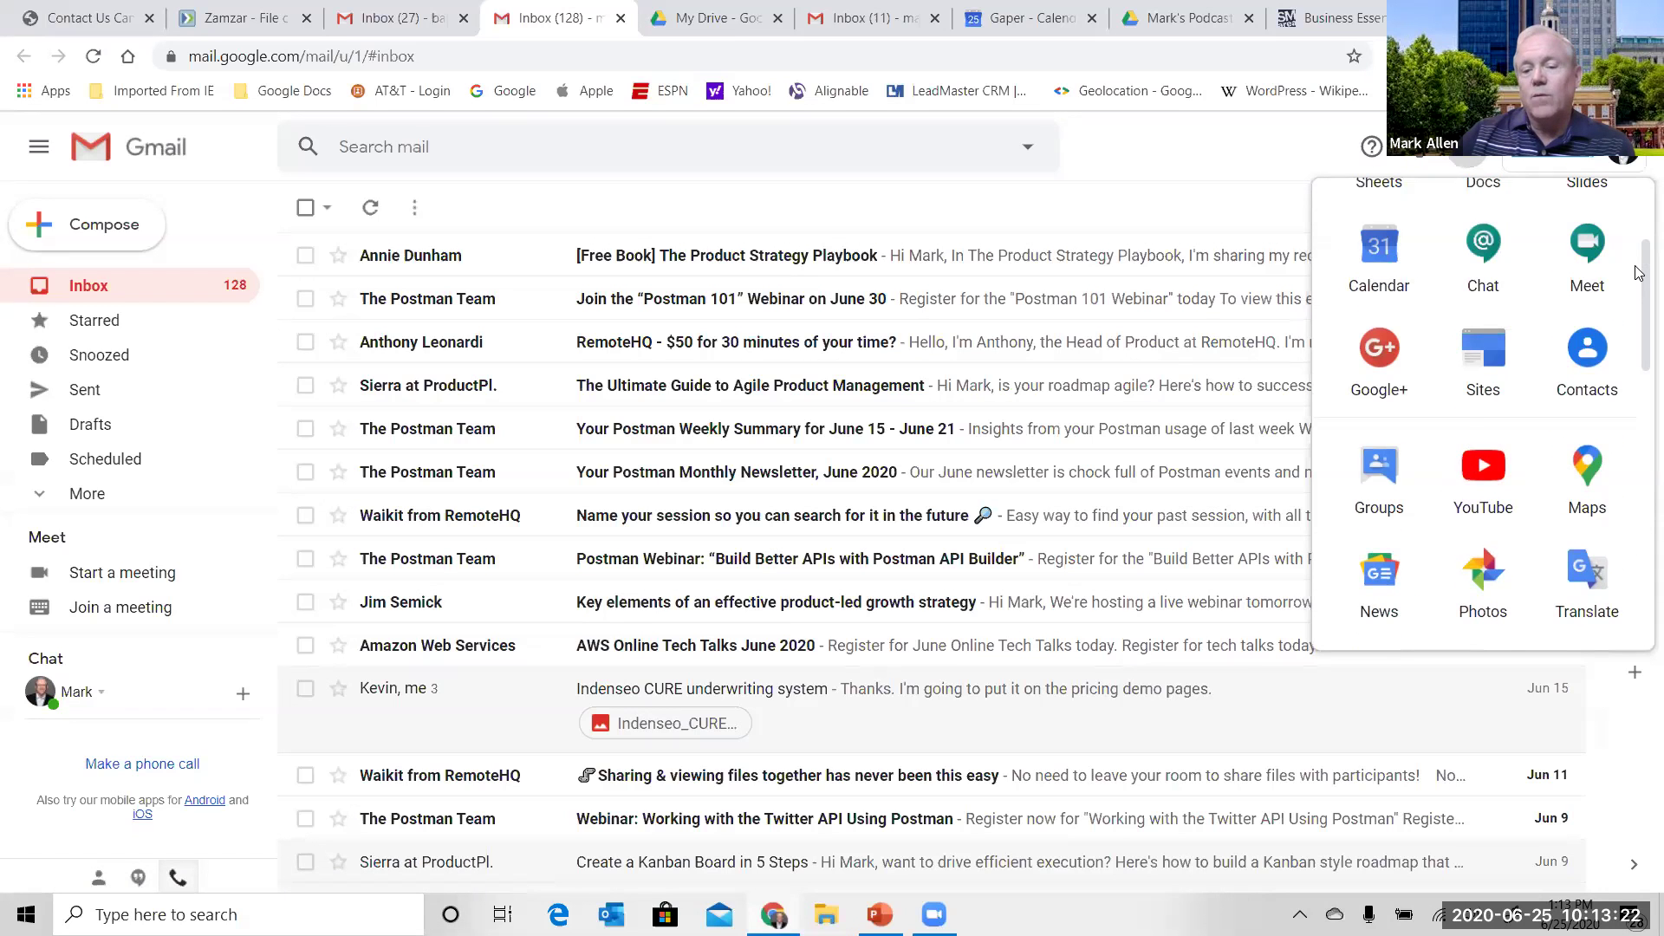
pyautogui.scroll(2, 1636, 252)
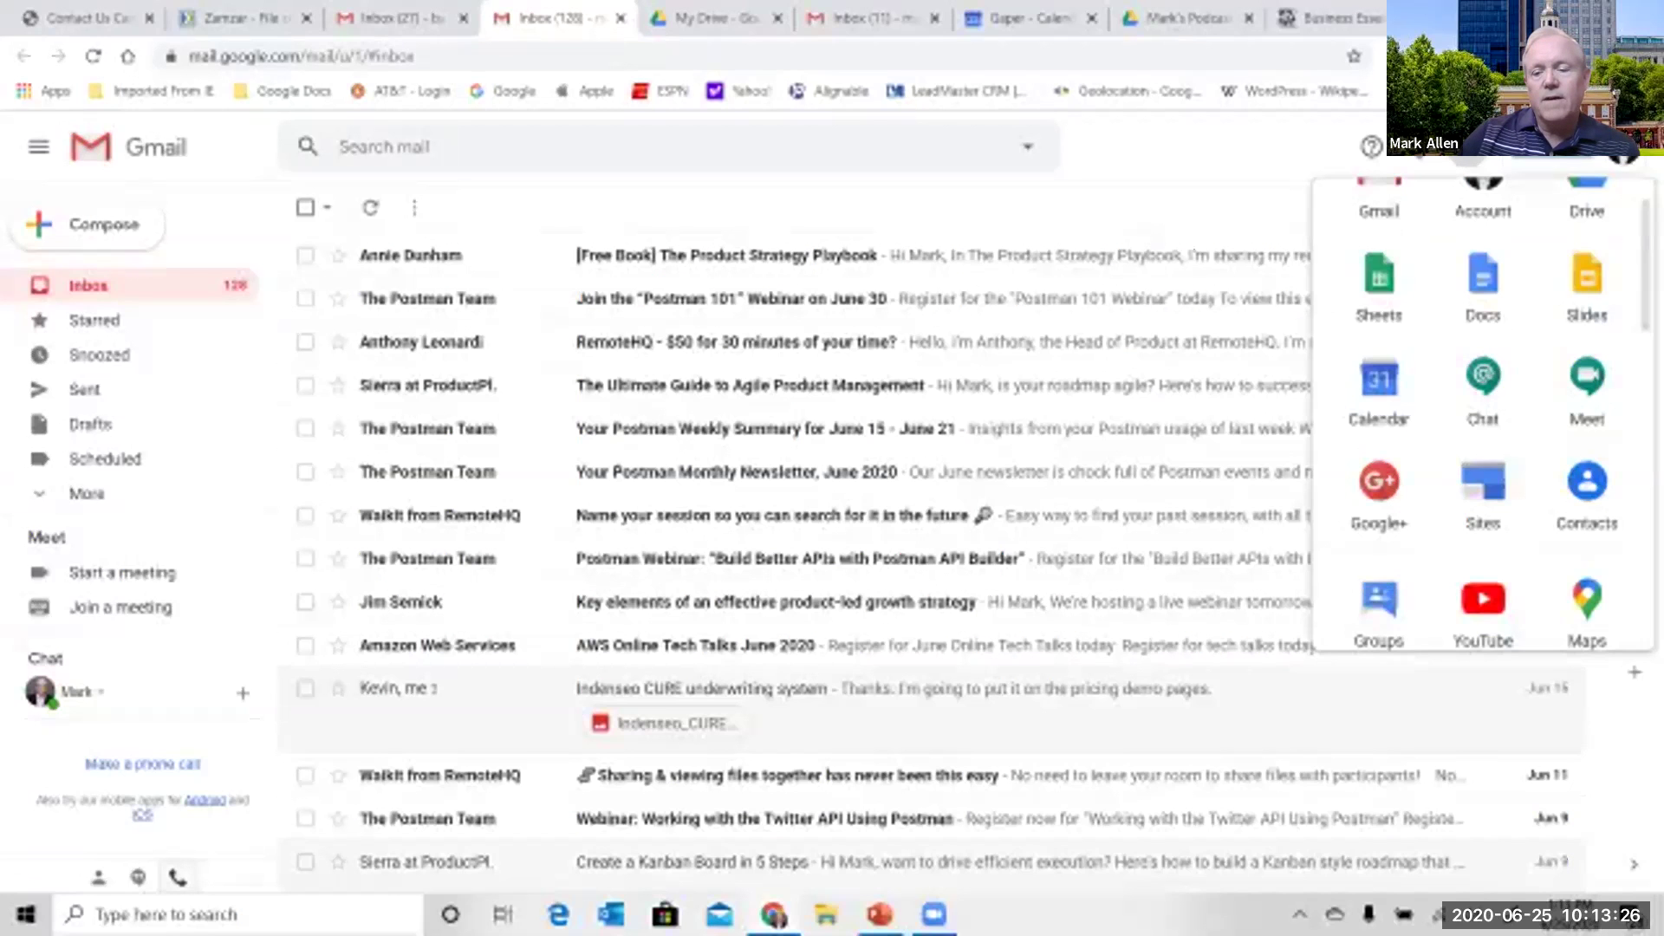
pyautogui.click(1284, 862)
pyautogui.click(1295, 664)
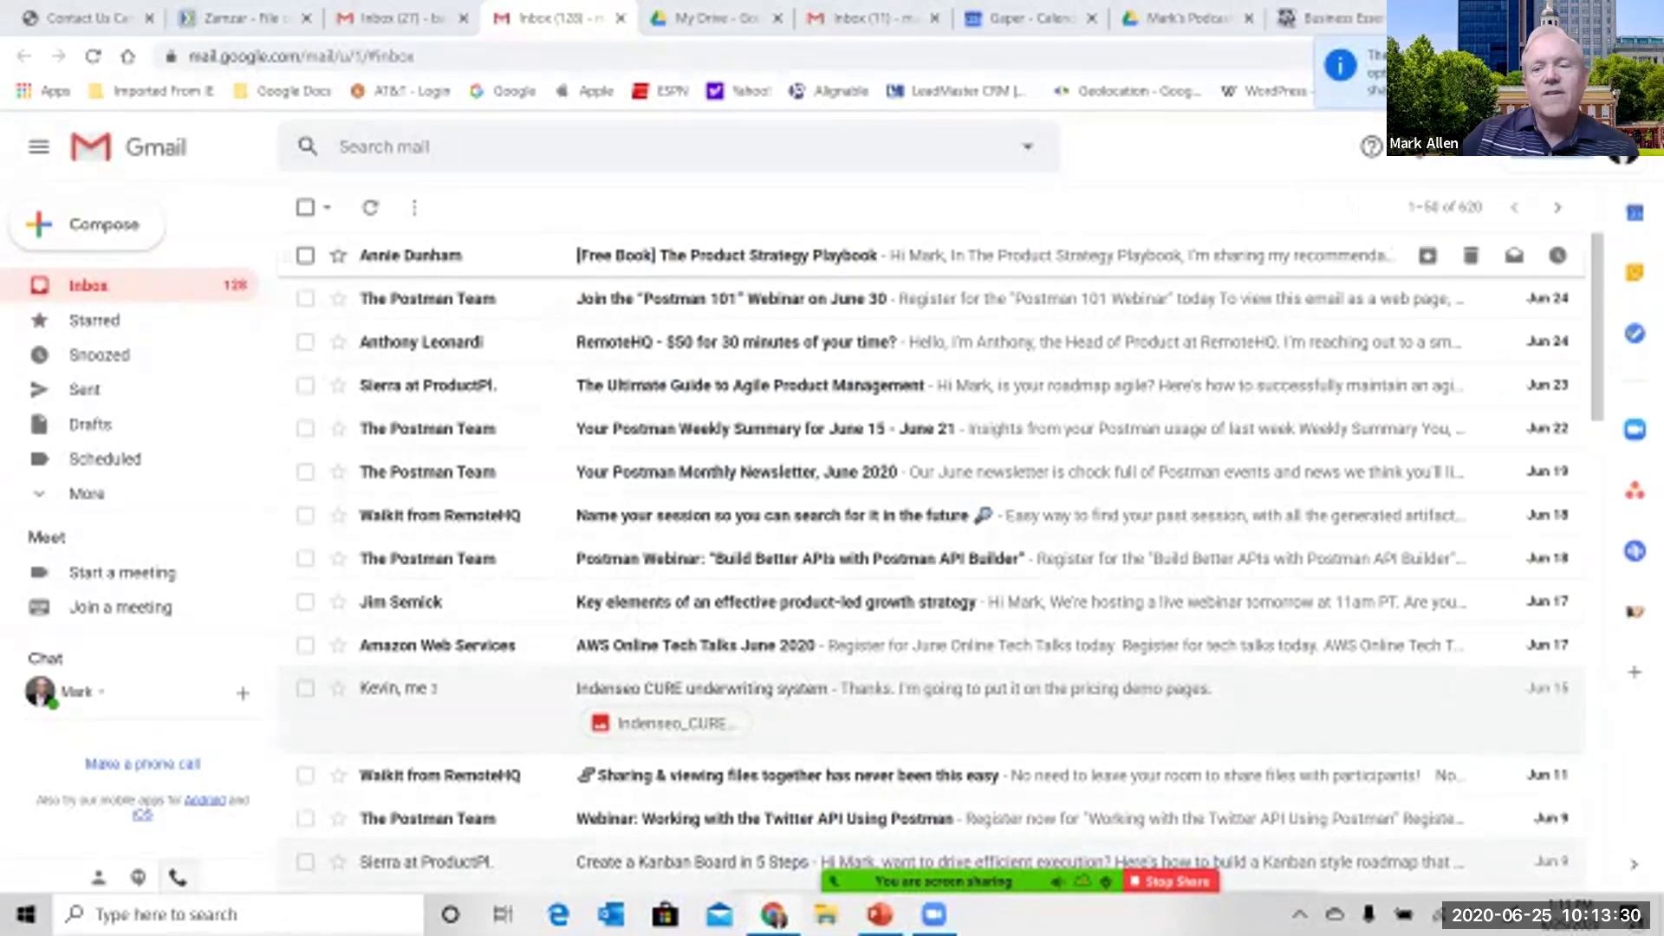
# - Close the meeting chat and show the Google apps launcher with the Forms row in view
pyautogui.click(998, 252)
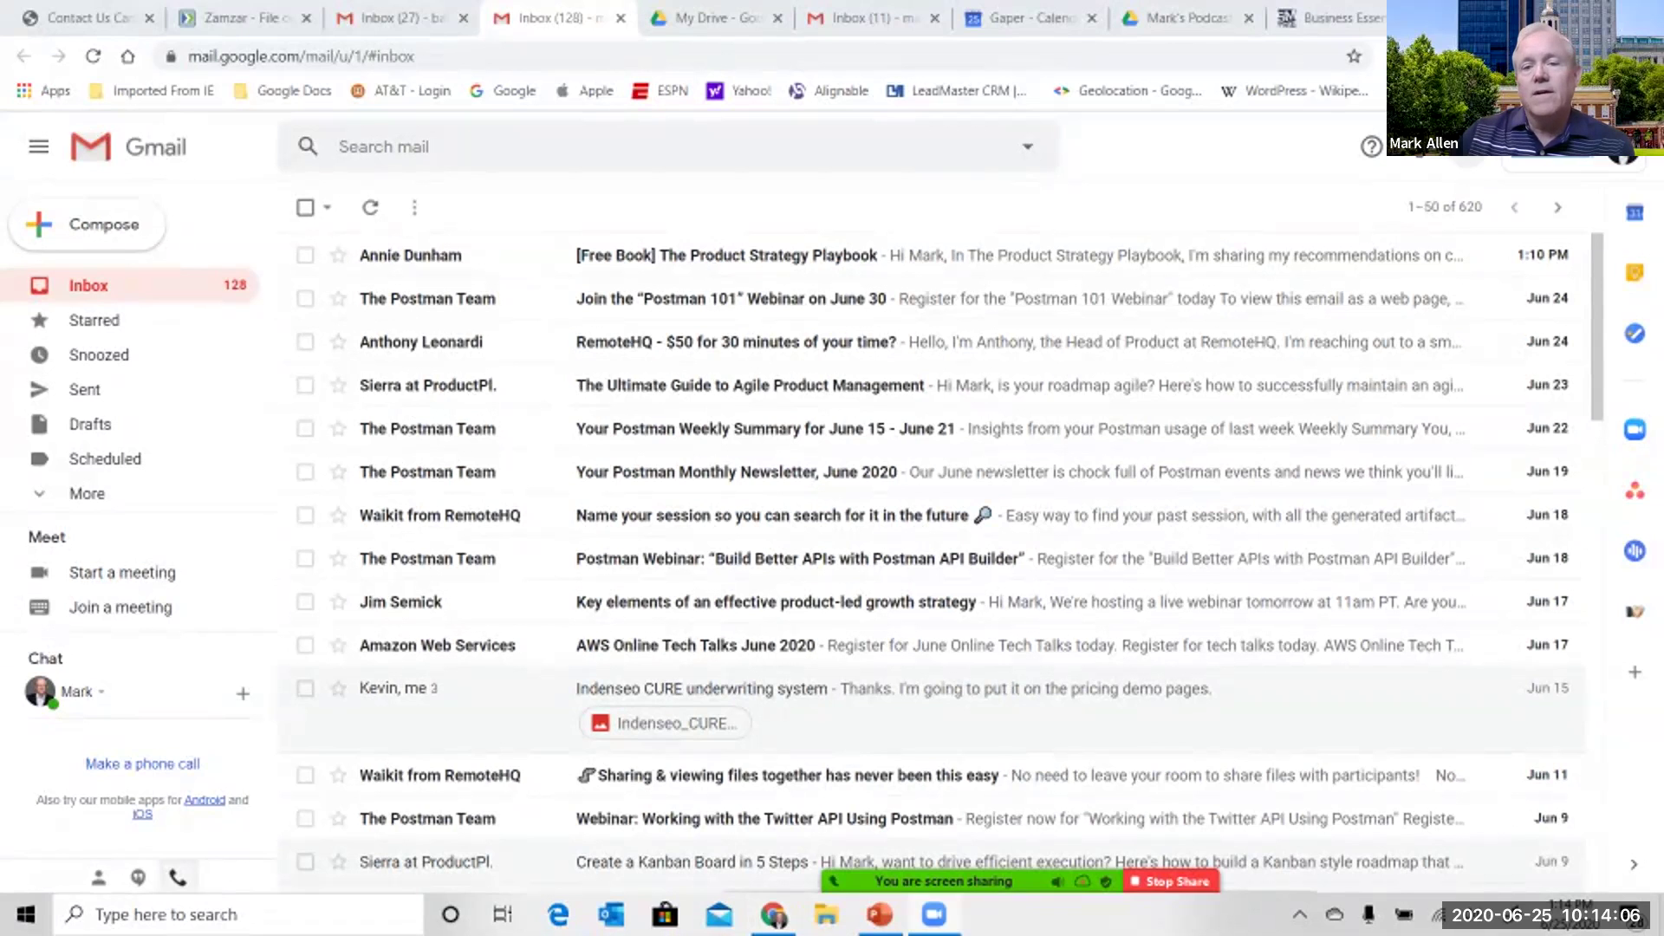
pyautogui.click(1589, 146)
pyautogui.scroll(-7, 1482, 390)
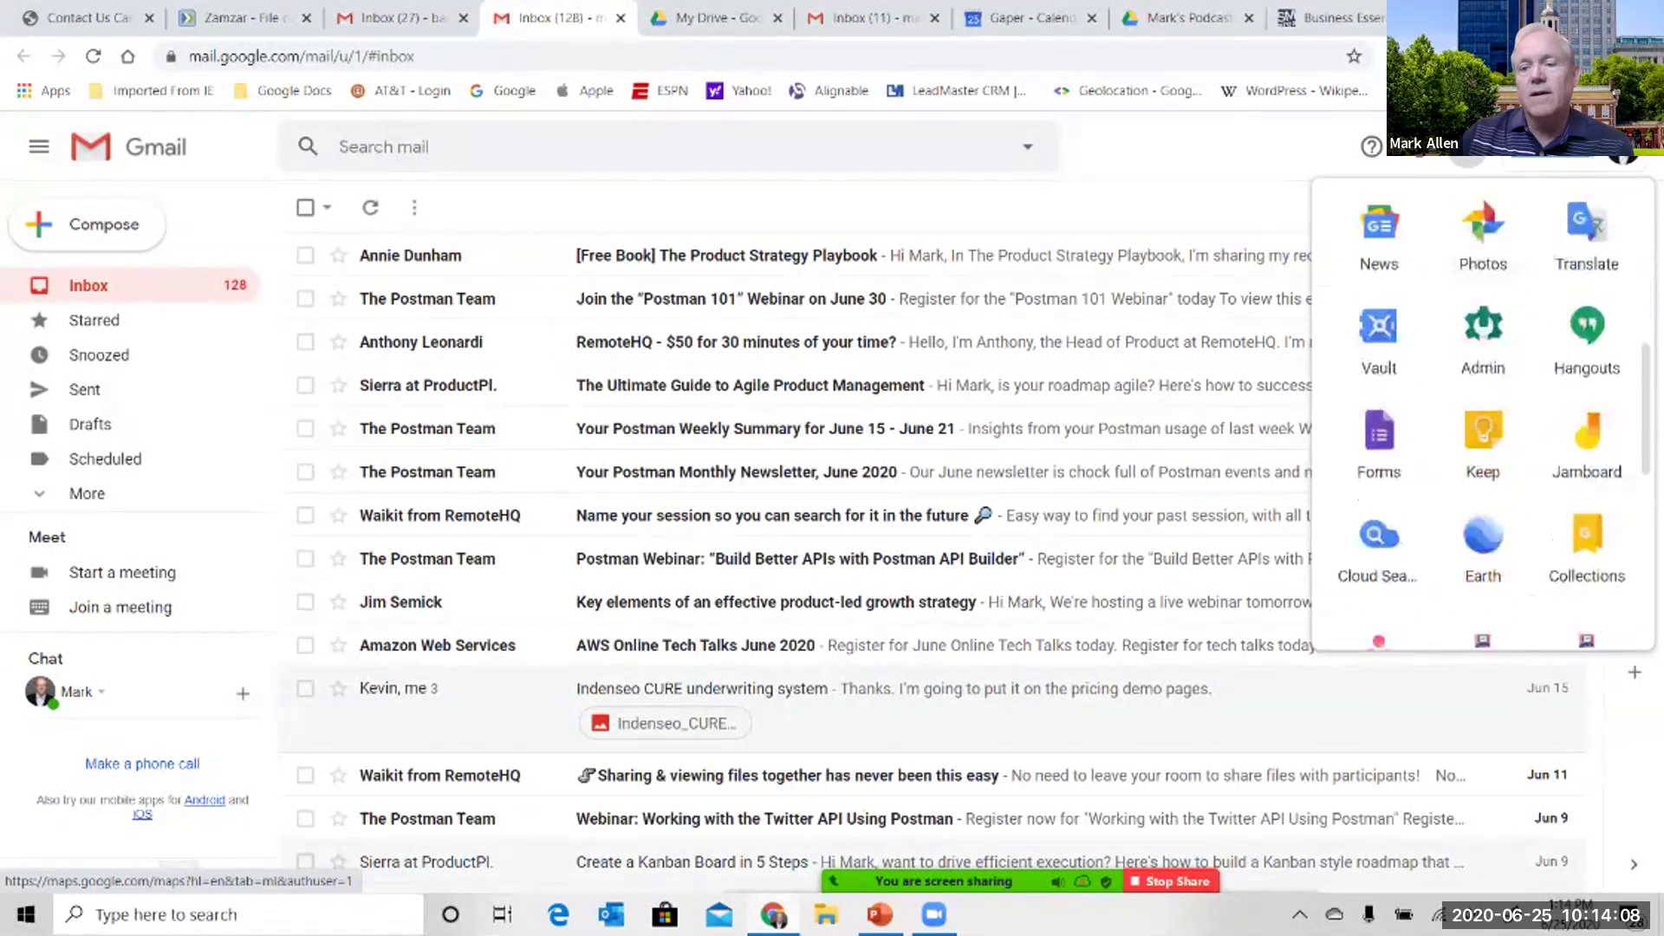
pyautogui.scroll(1, 1379, 520)
# - Start a blank Google Form titled 'IT Services Form' and bring up its Settings
pyautogui.click(1378, 542)
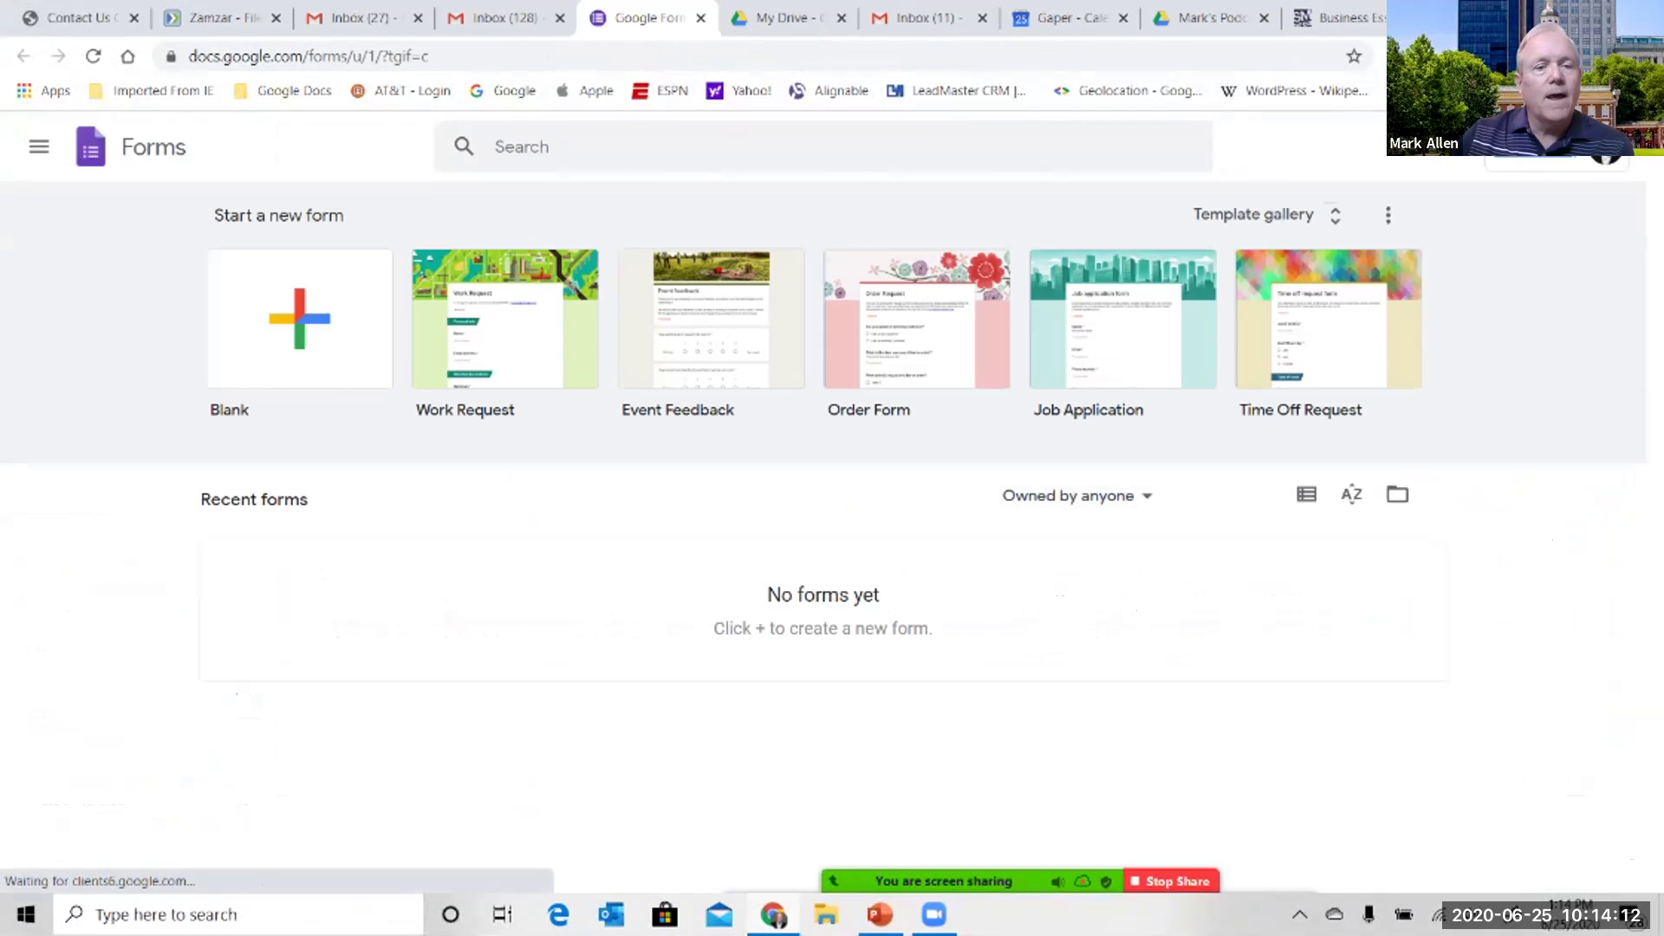
pyautogui.click(839, 510)
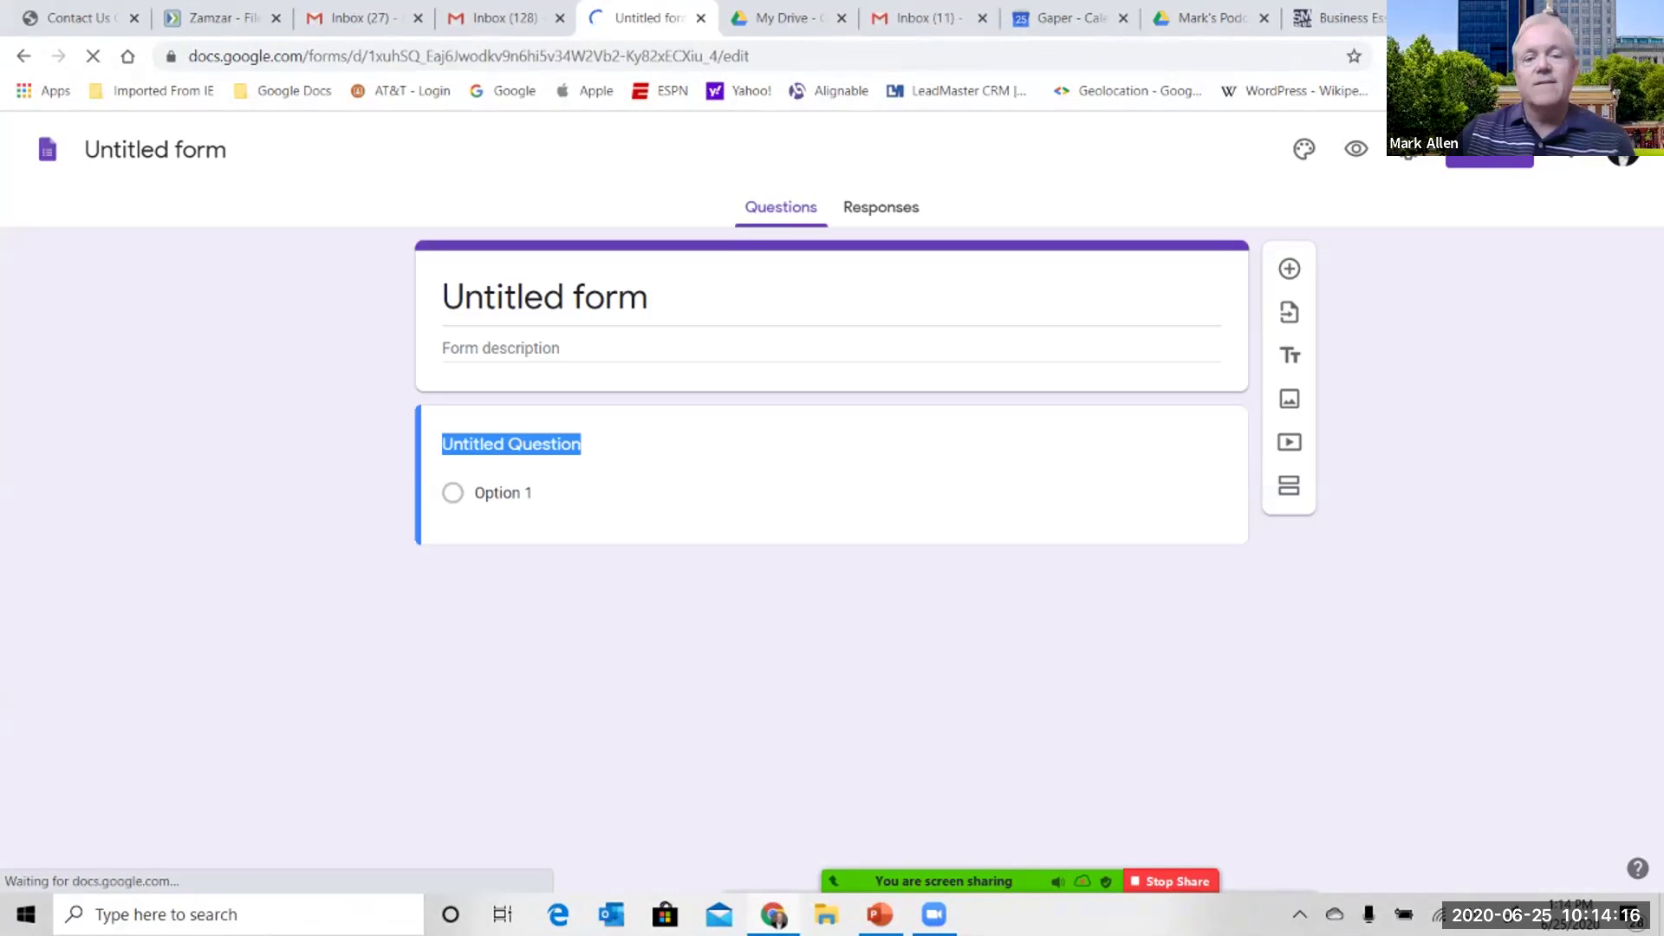
pyautogui.click(545, 297)
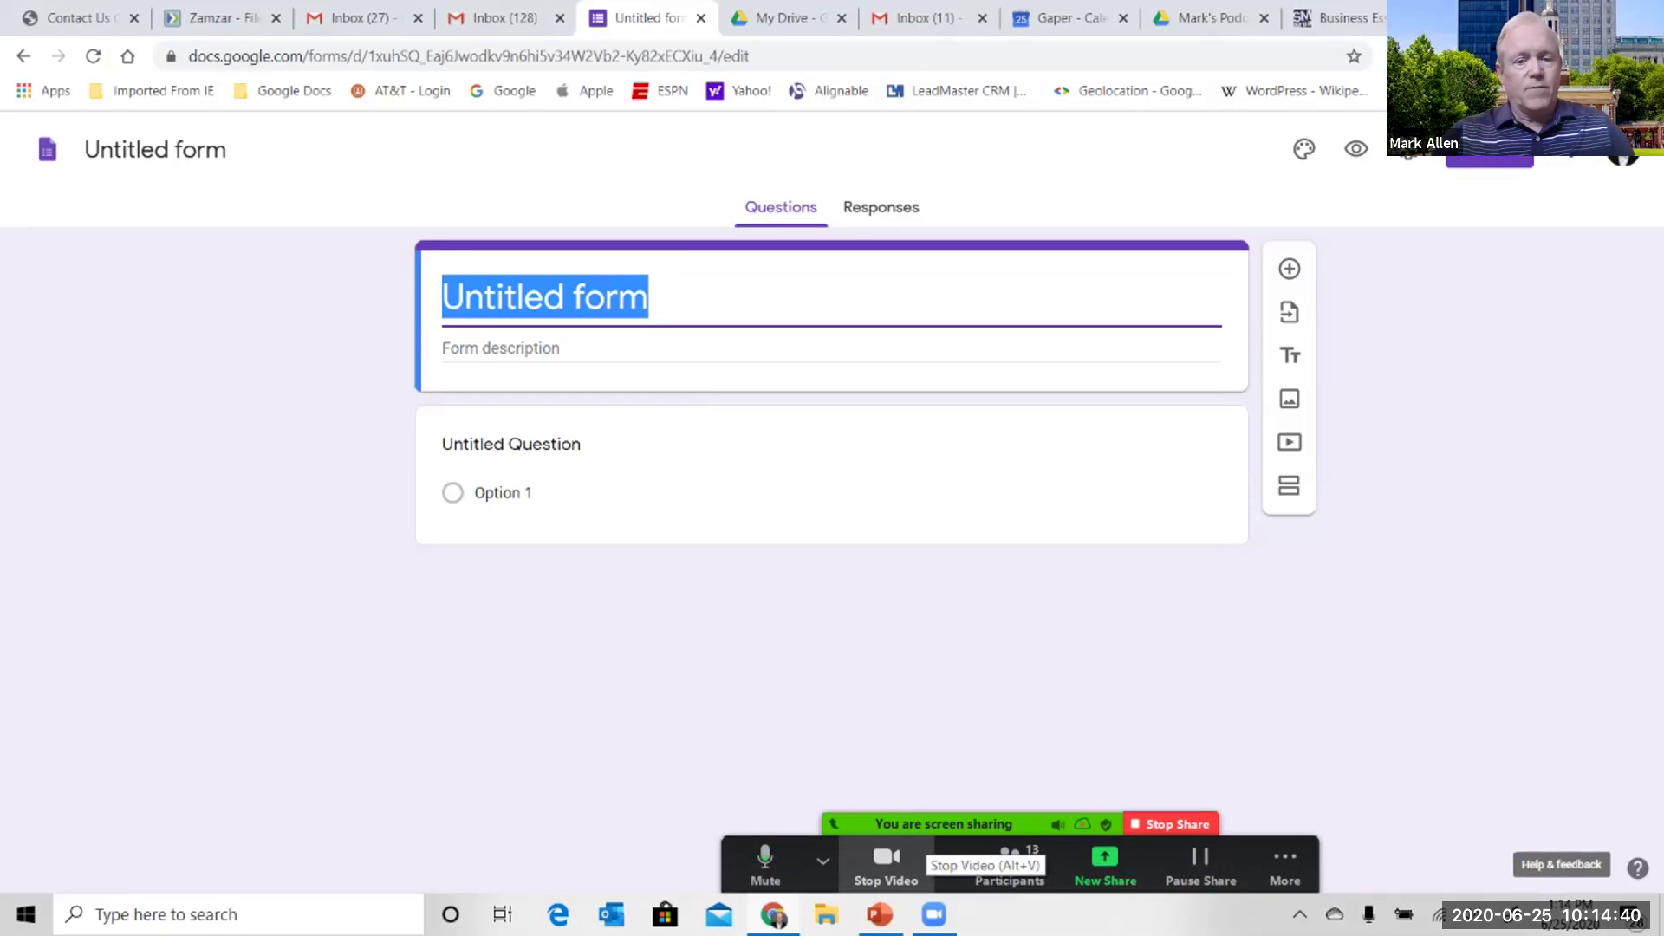
pyautogui.write('IT R')
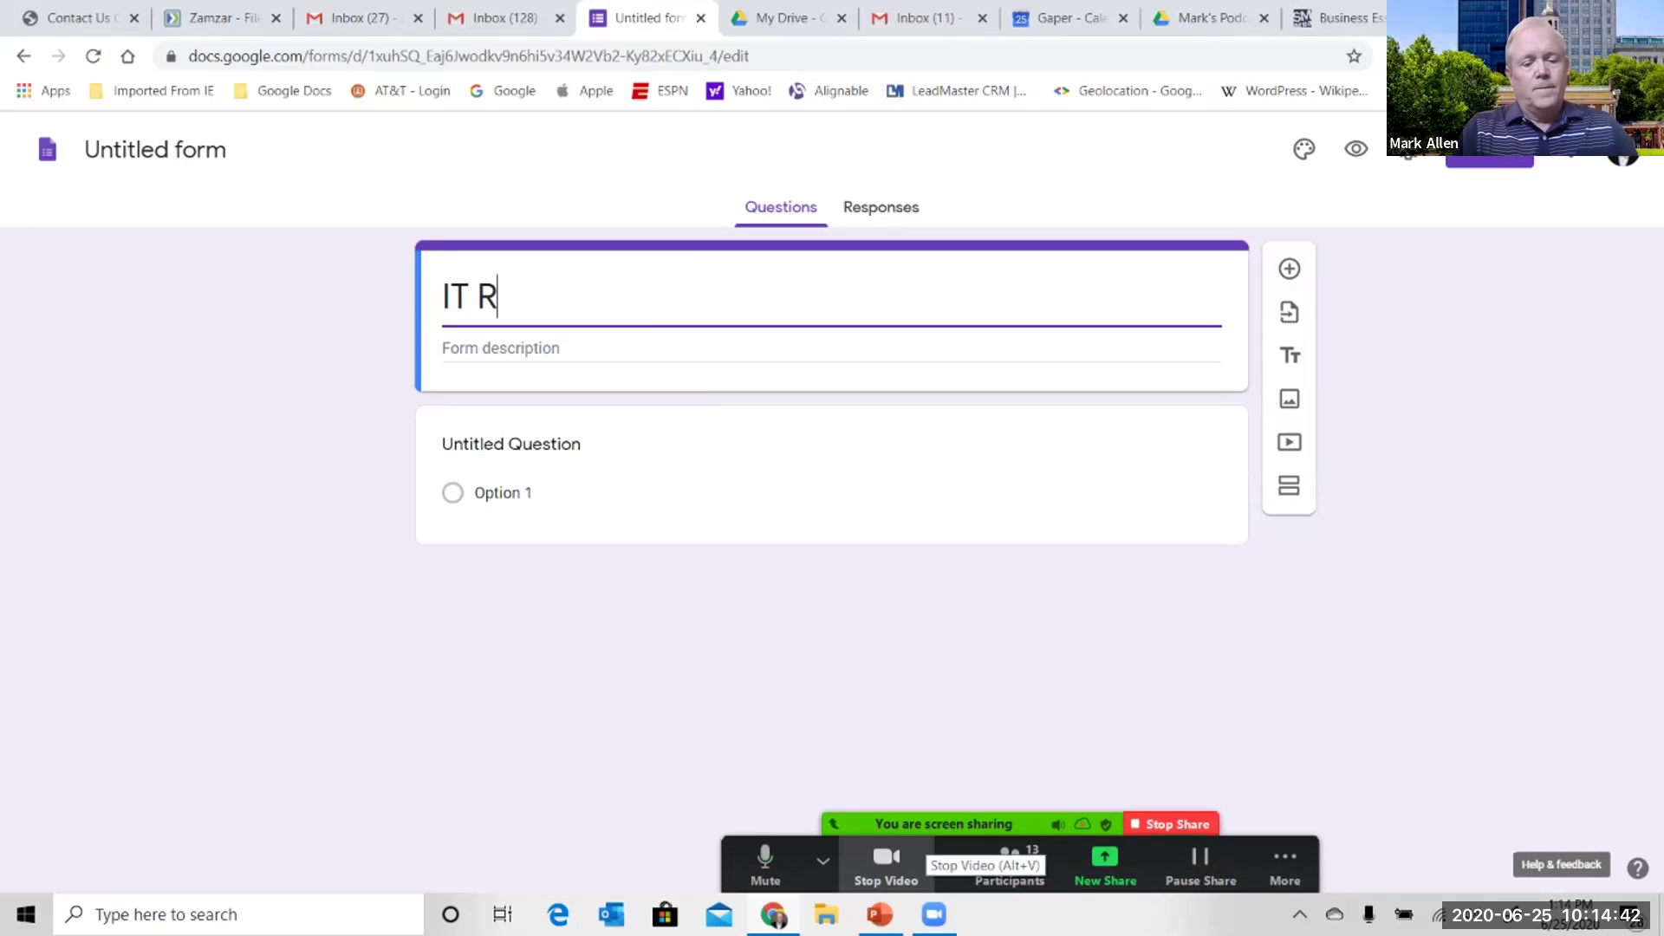
pyautogui.press('BackSpace')
pyautogui.write('Services Form')
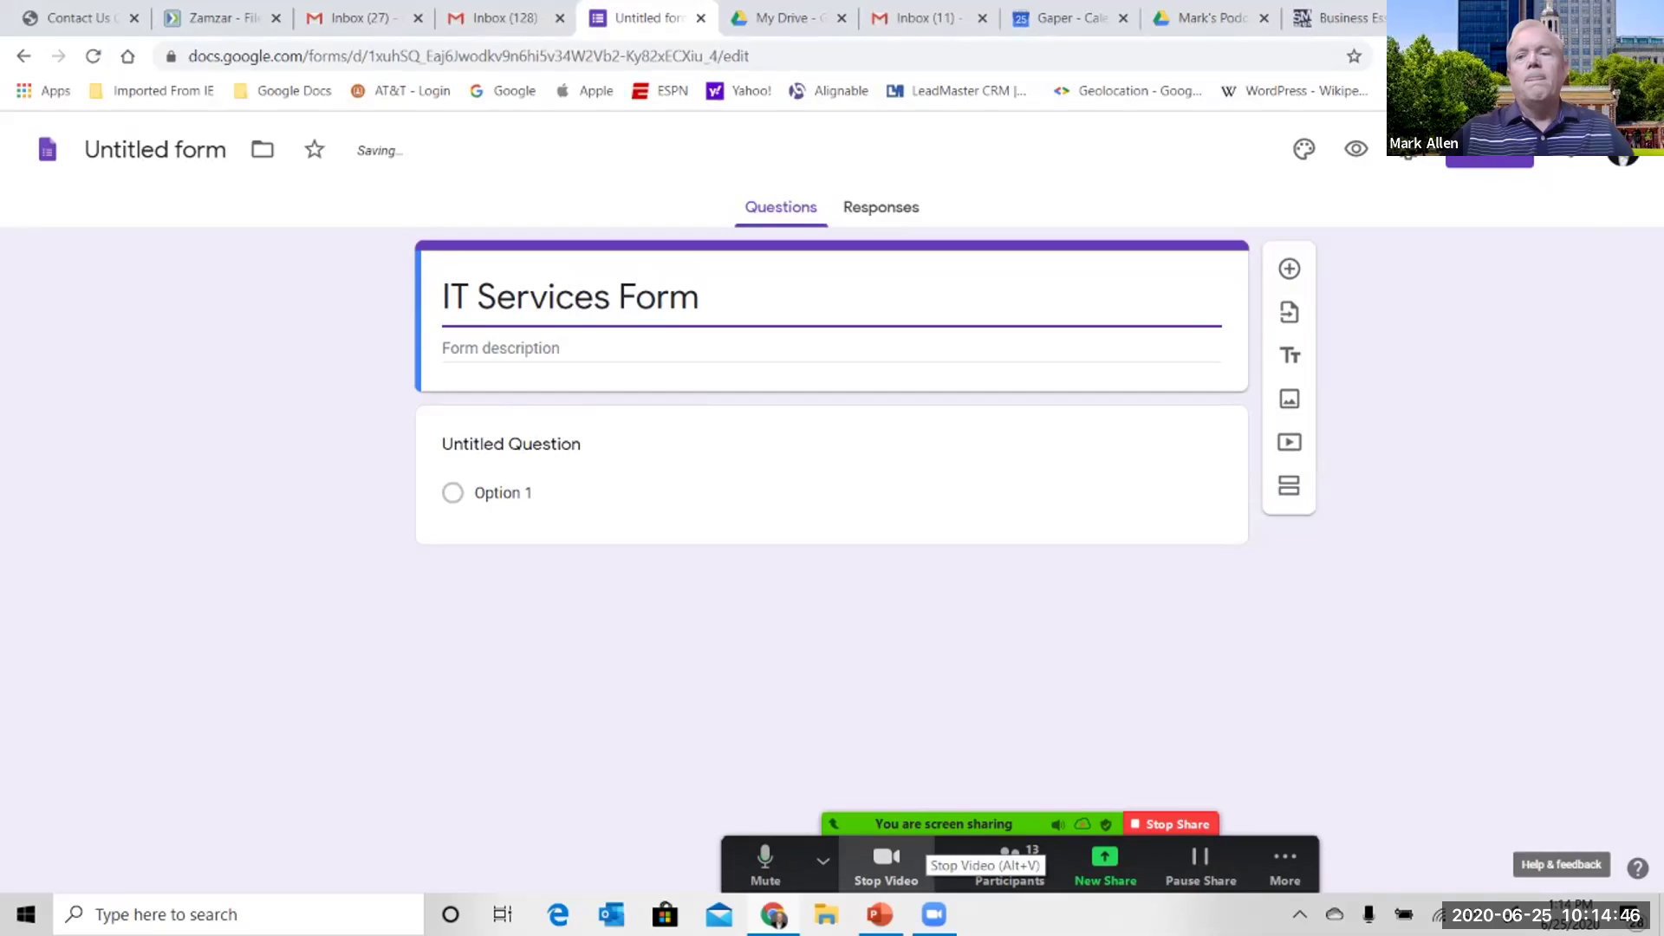
pyautogui.click(1408, 149)
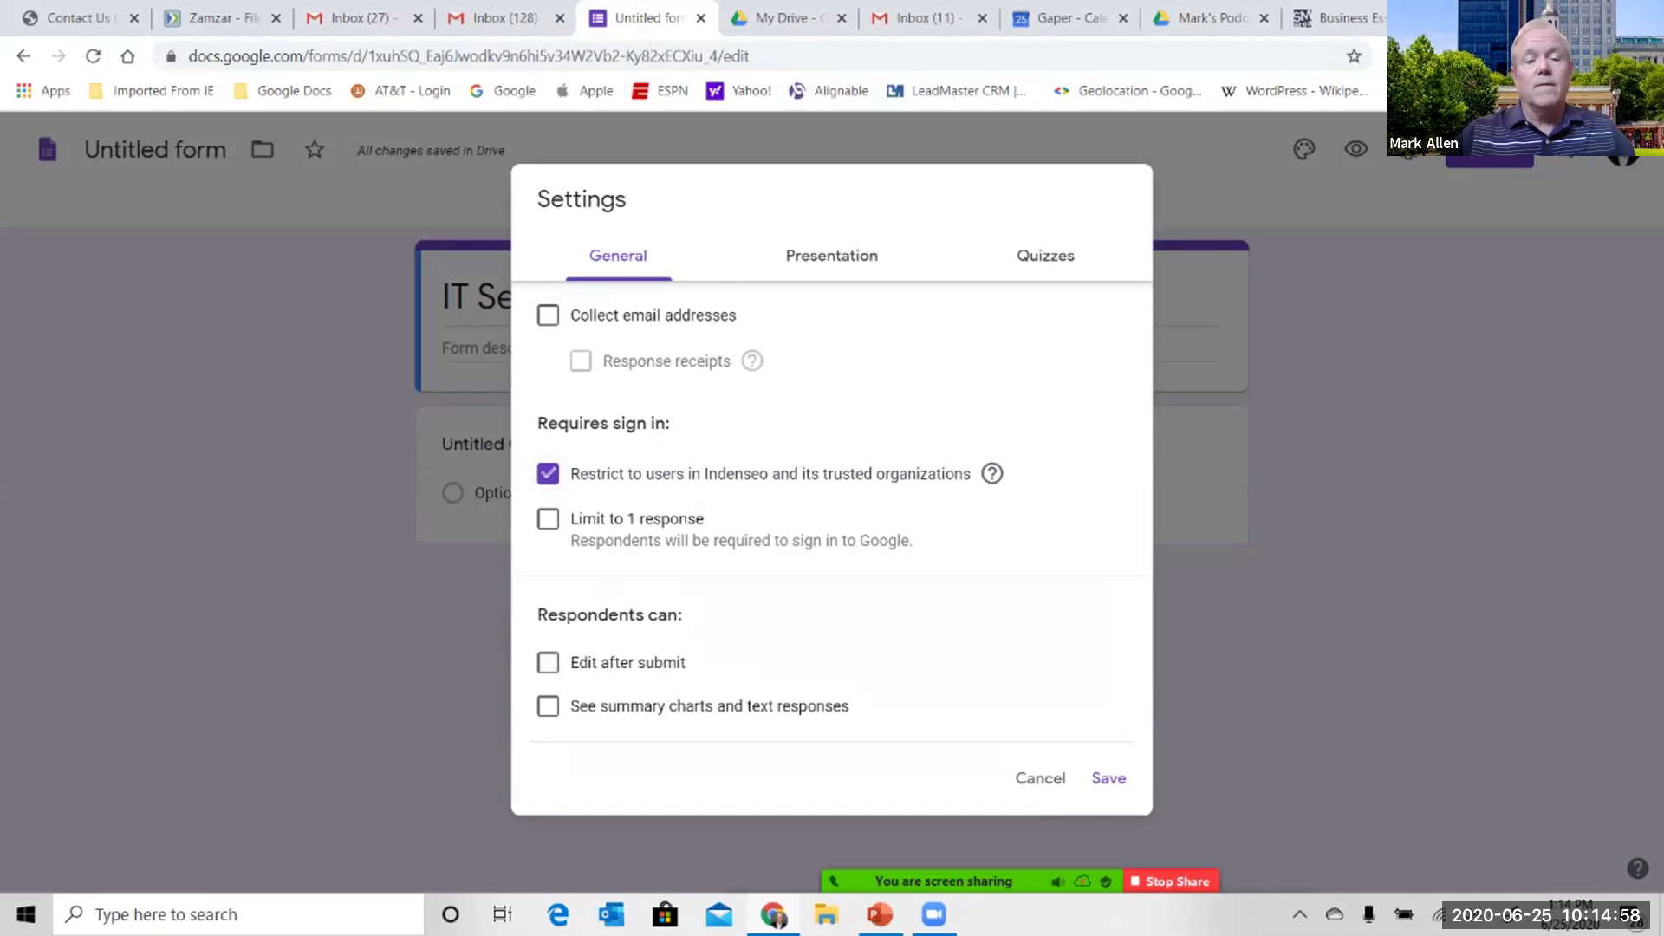
# - Uncheck 'Restrict to users in Indenseo and its trusted organizations' and save the settings
pyautogui.click(548, 473)
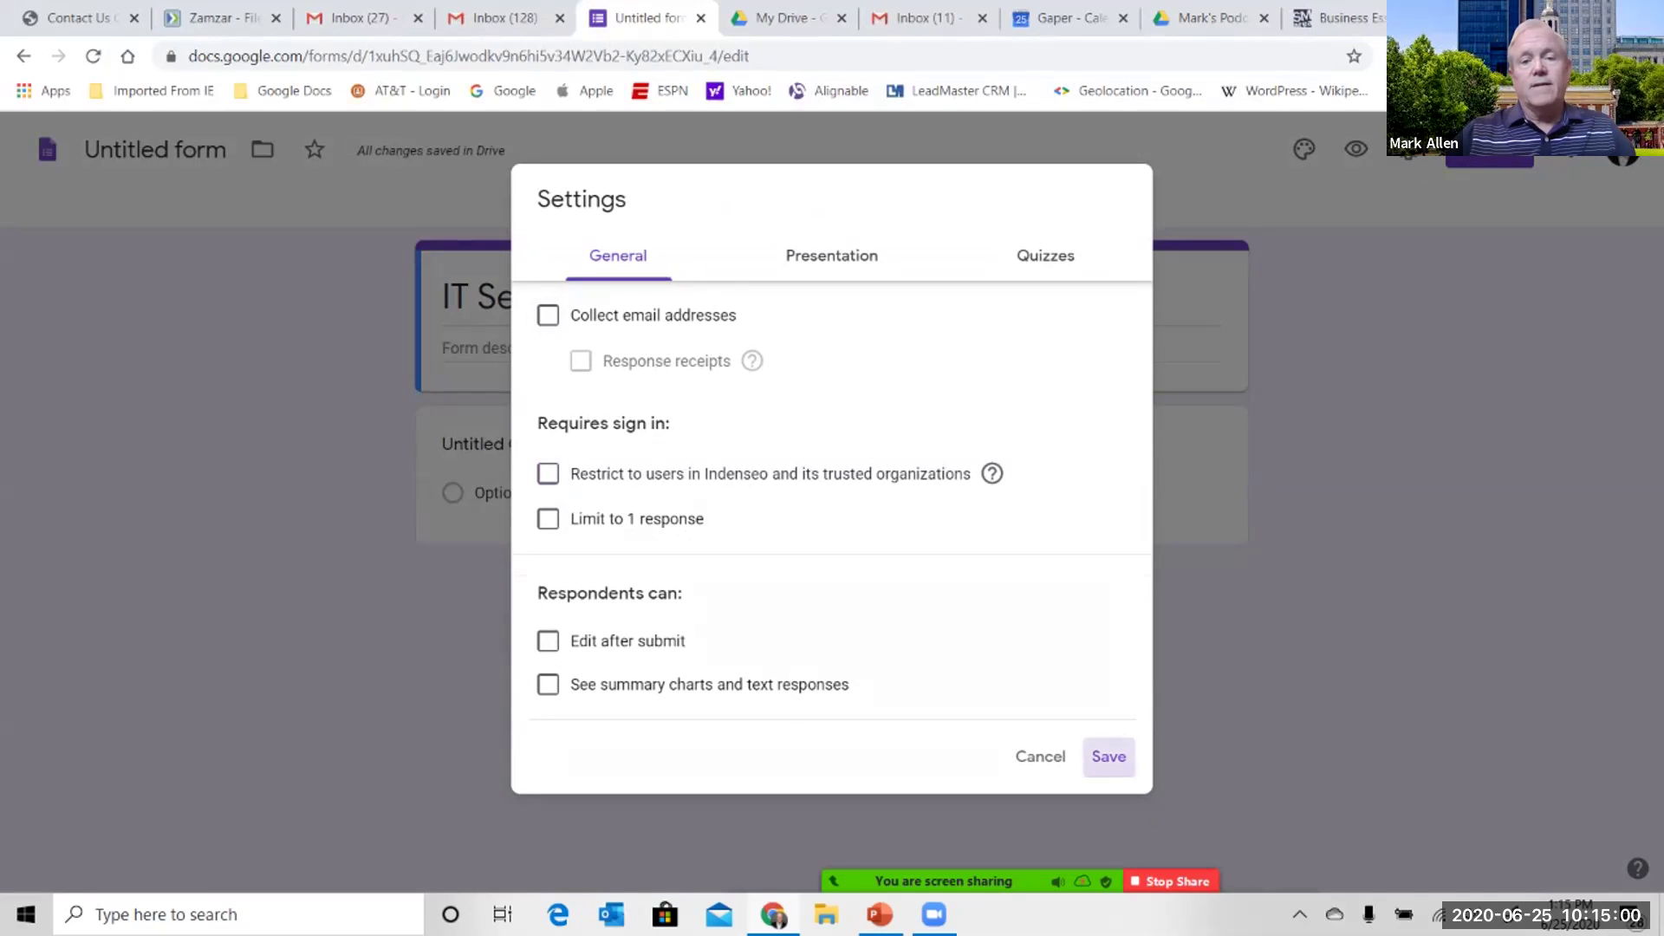
pyautogui.click(1108, 756)
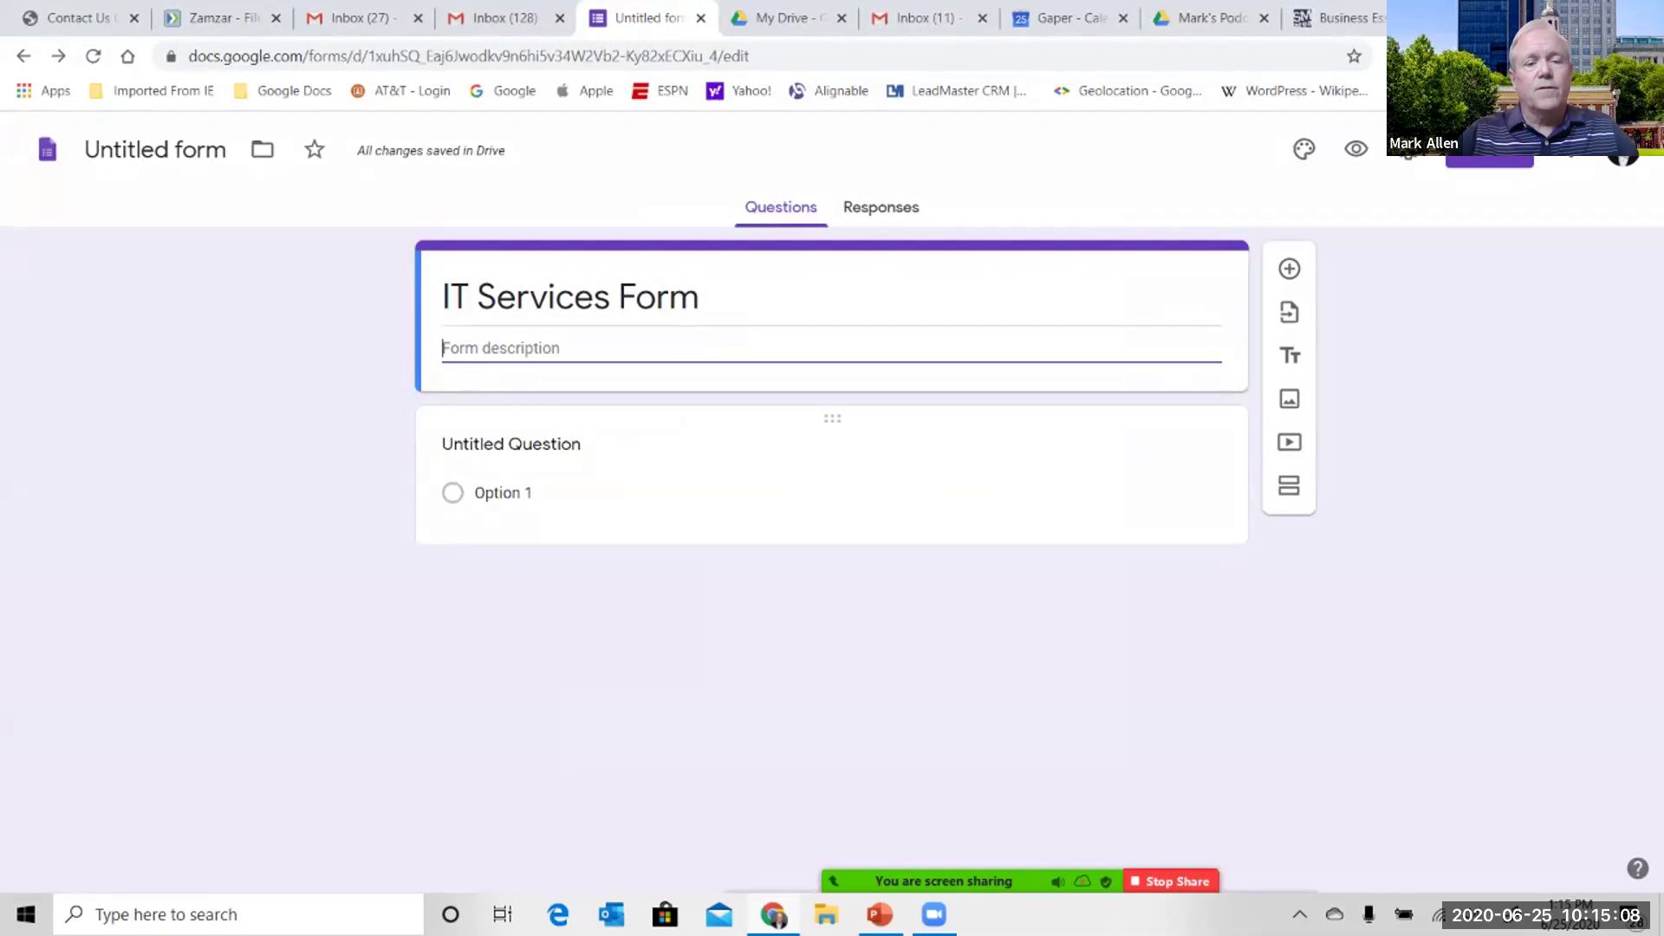
# - Title the first question 'First Name' and keep its type as Short answer
pyautogui.click(511, 443)
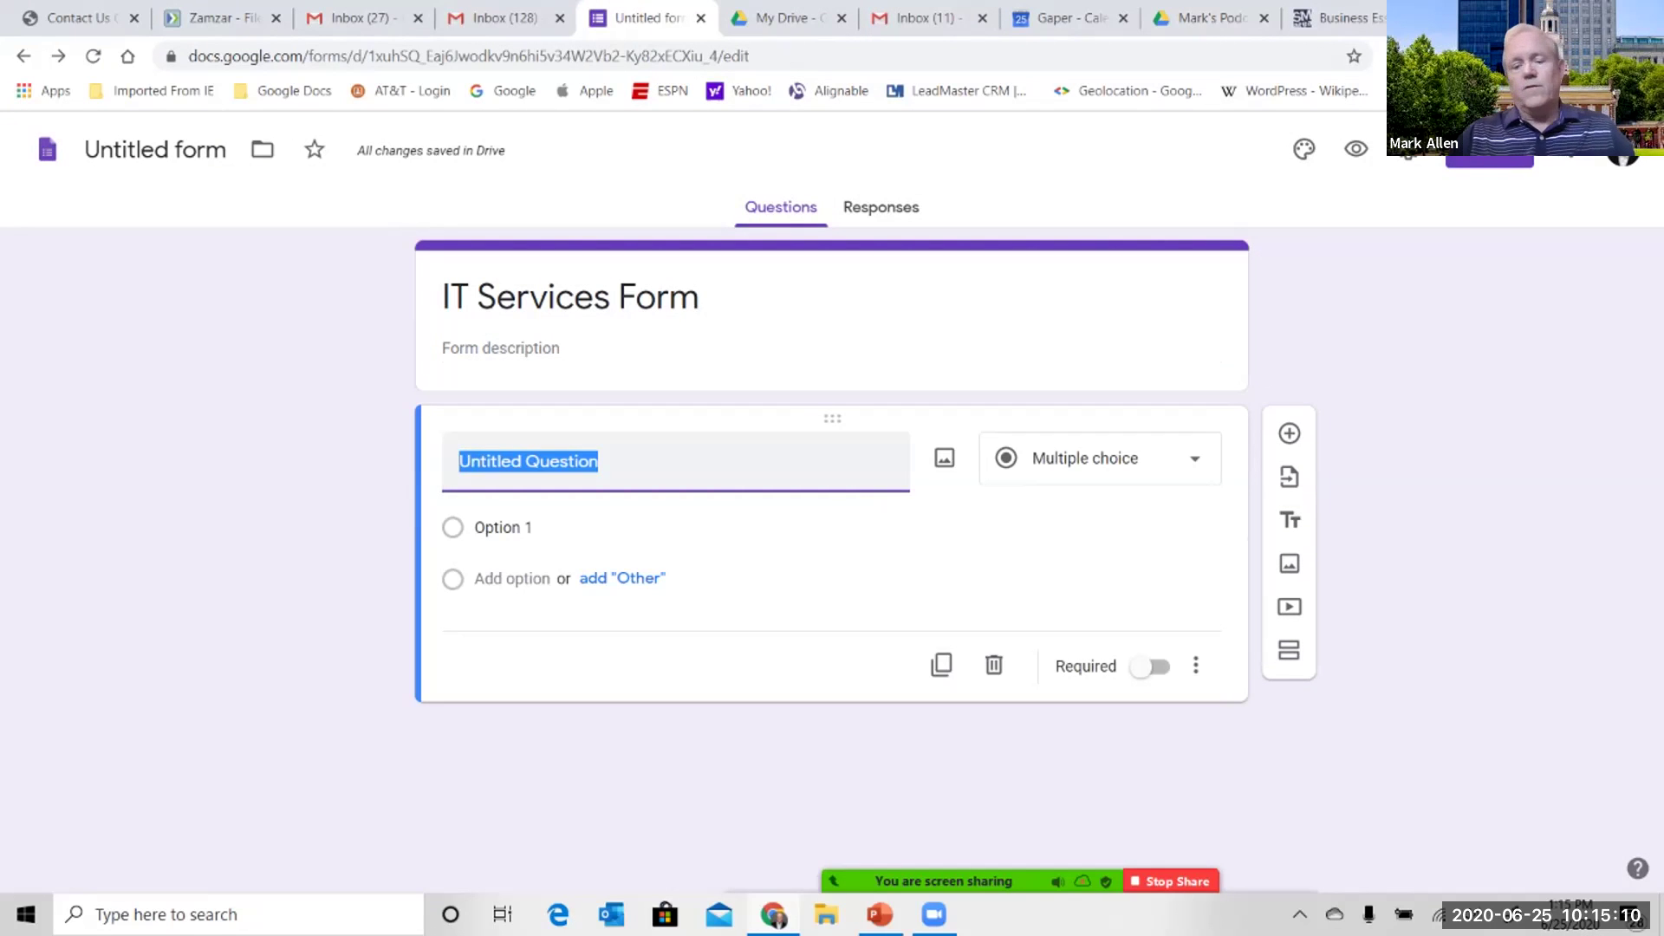
pyautogui.write('Fir')
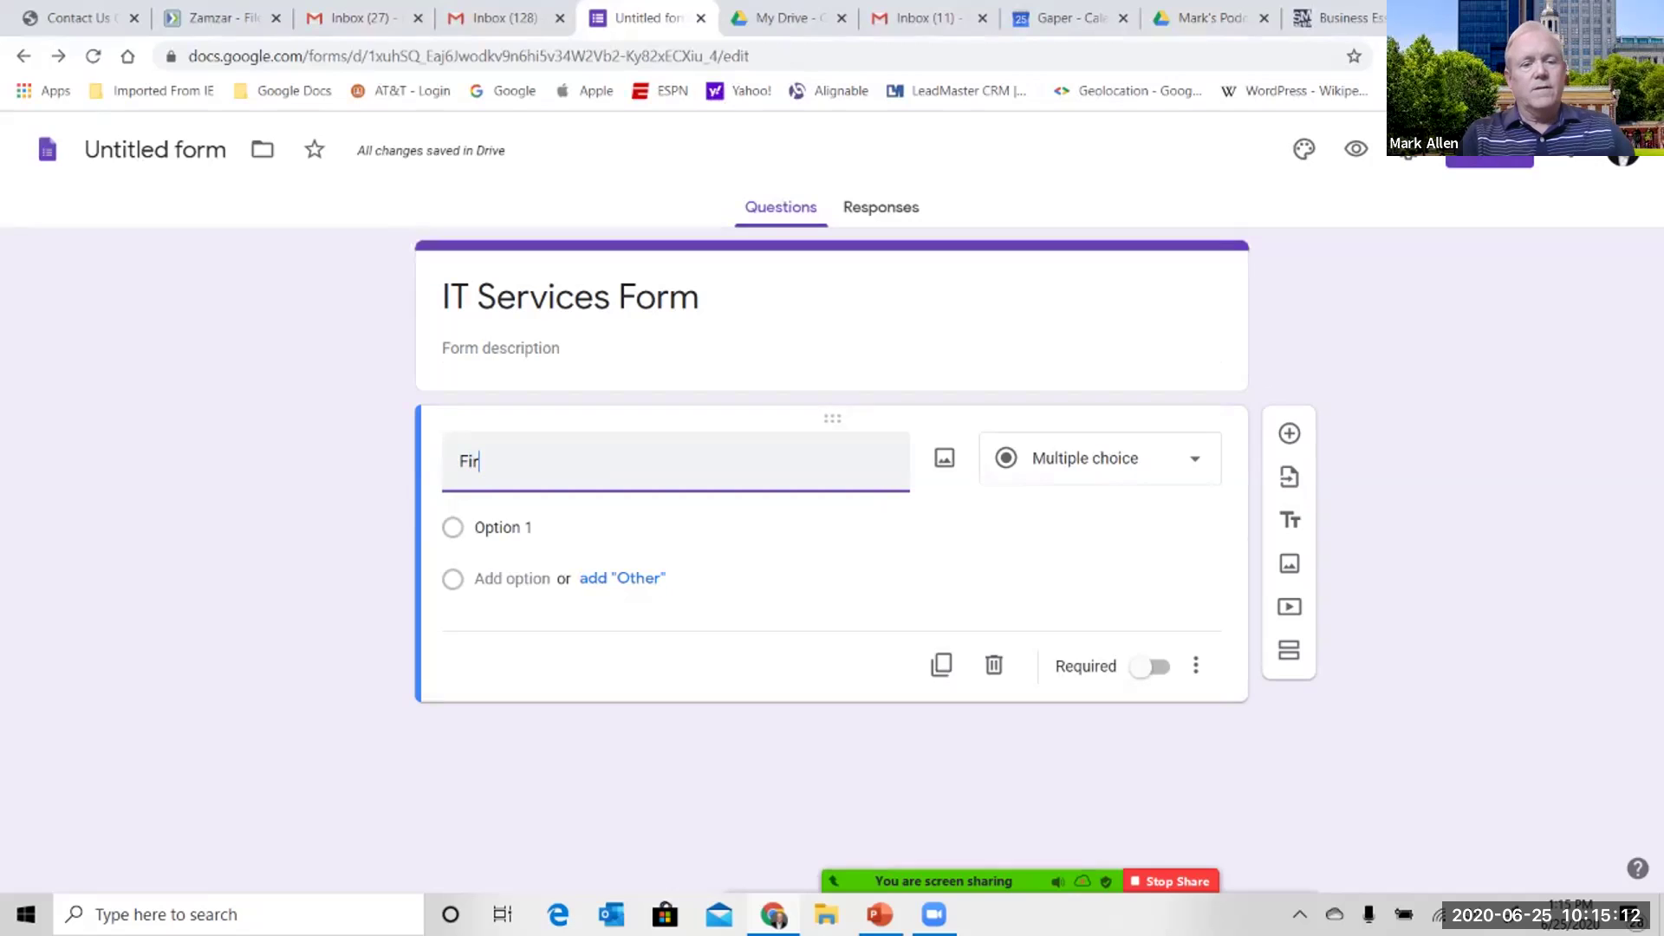
pyautogui.write('st Name')
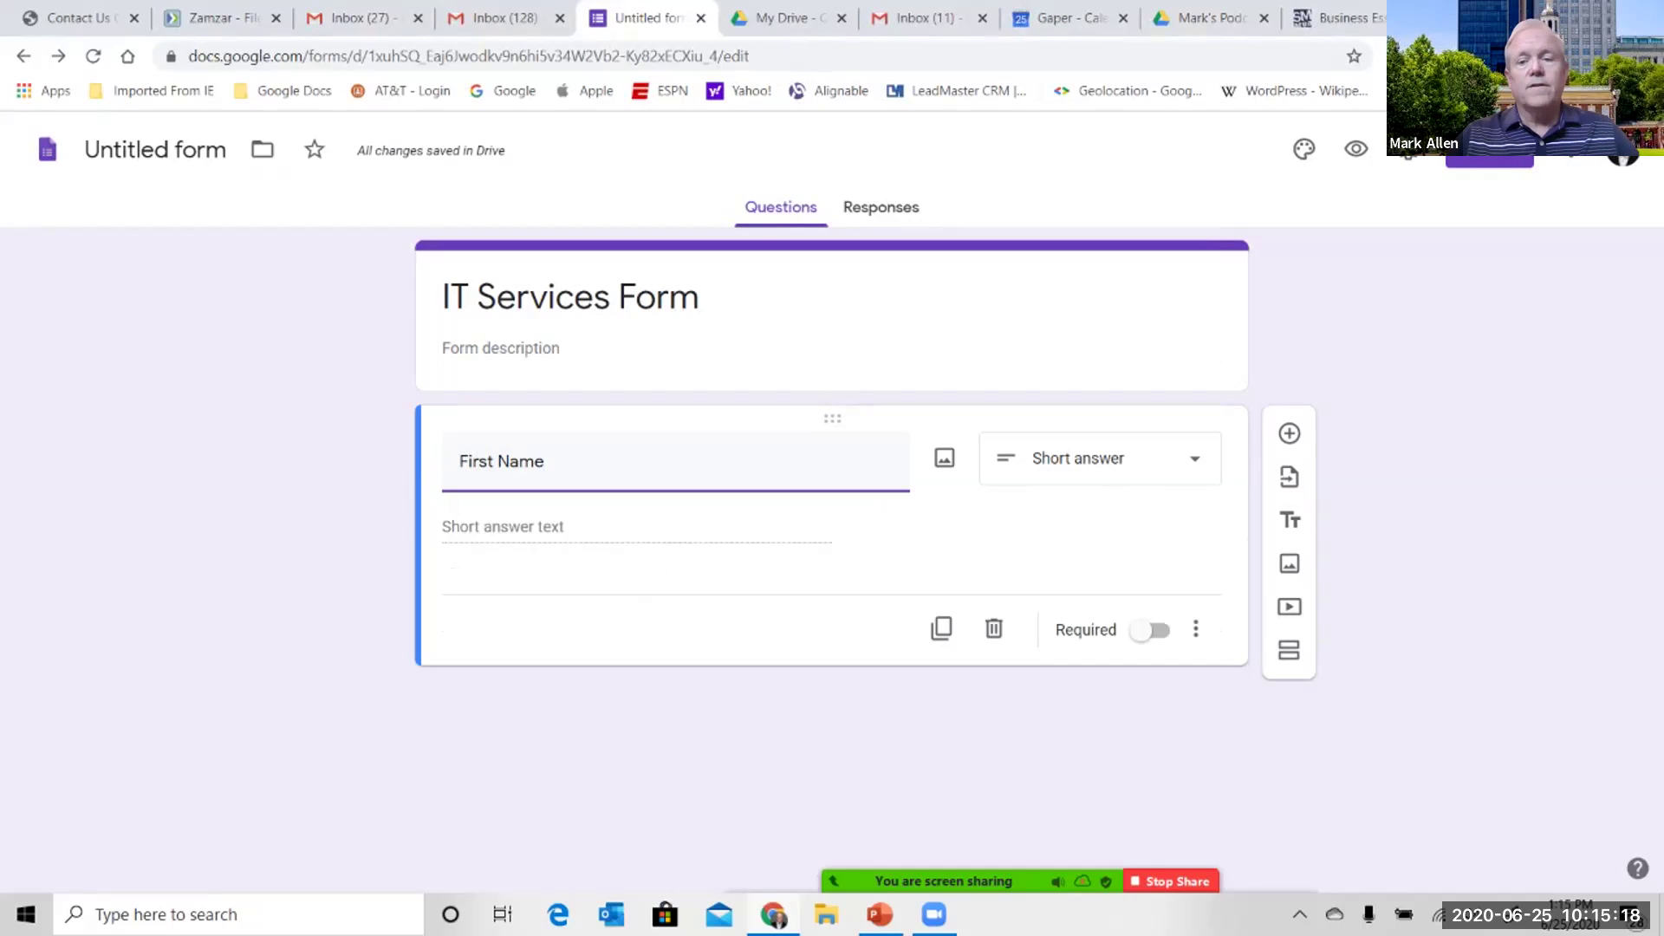
pyautogui.click(1101, 458)
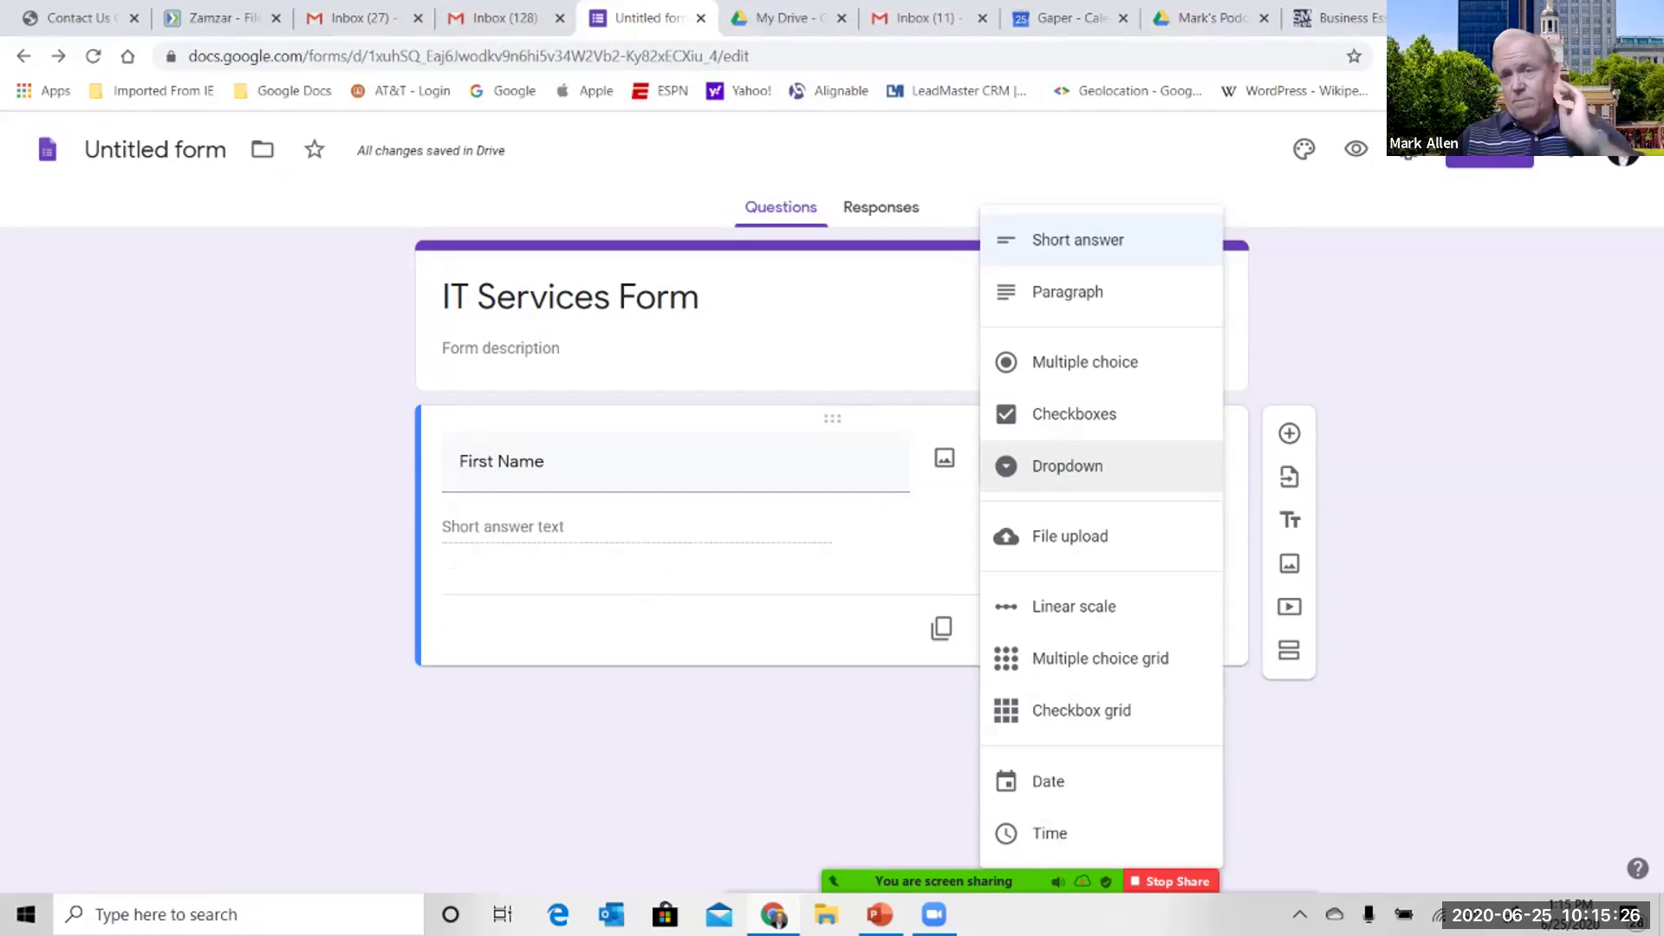
pyautogui.press('Escape')
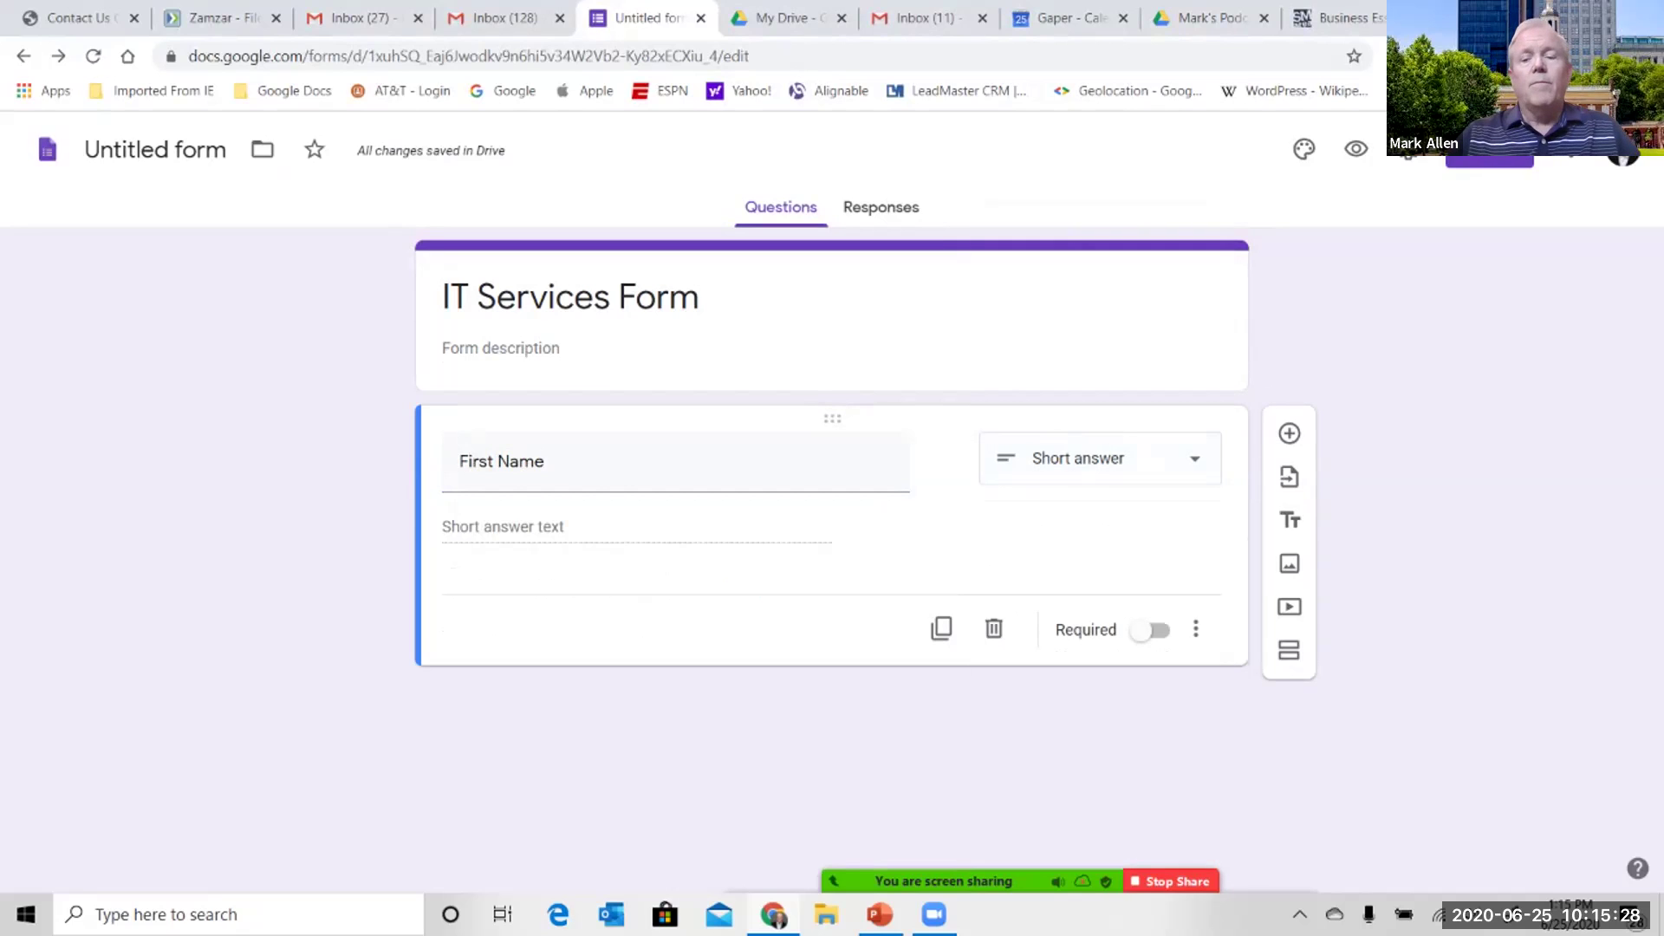
pyautogui.press('Return')
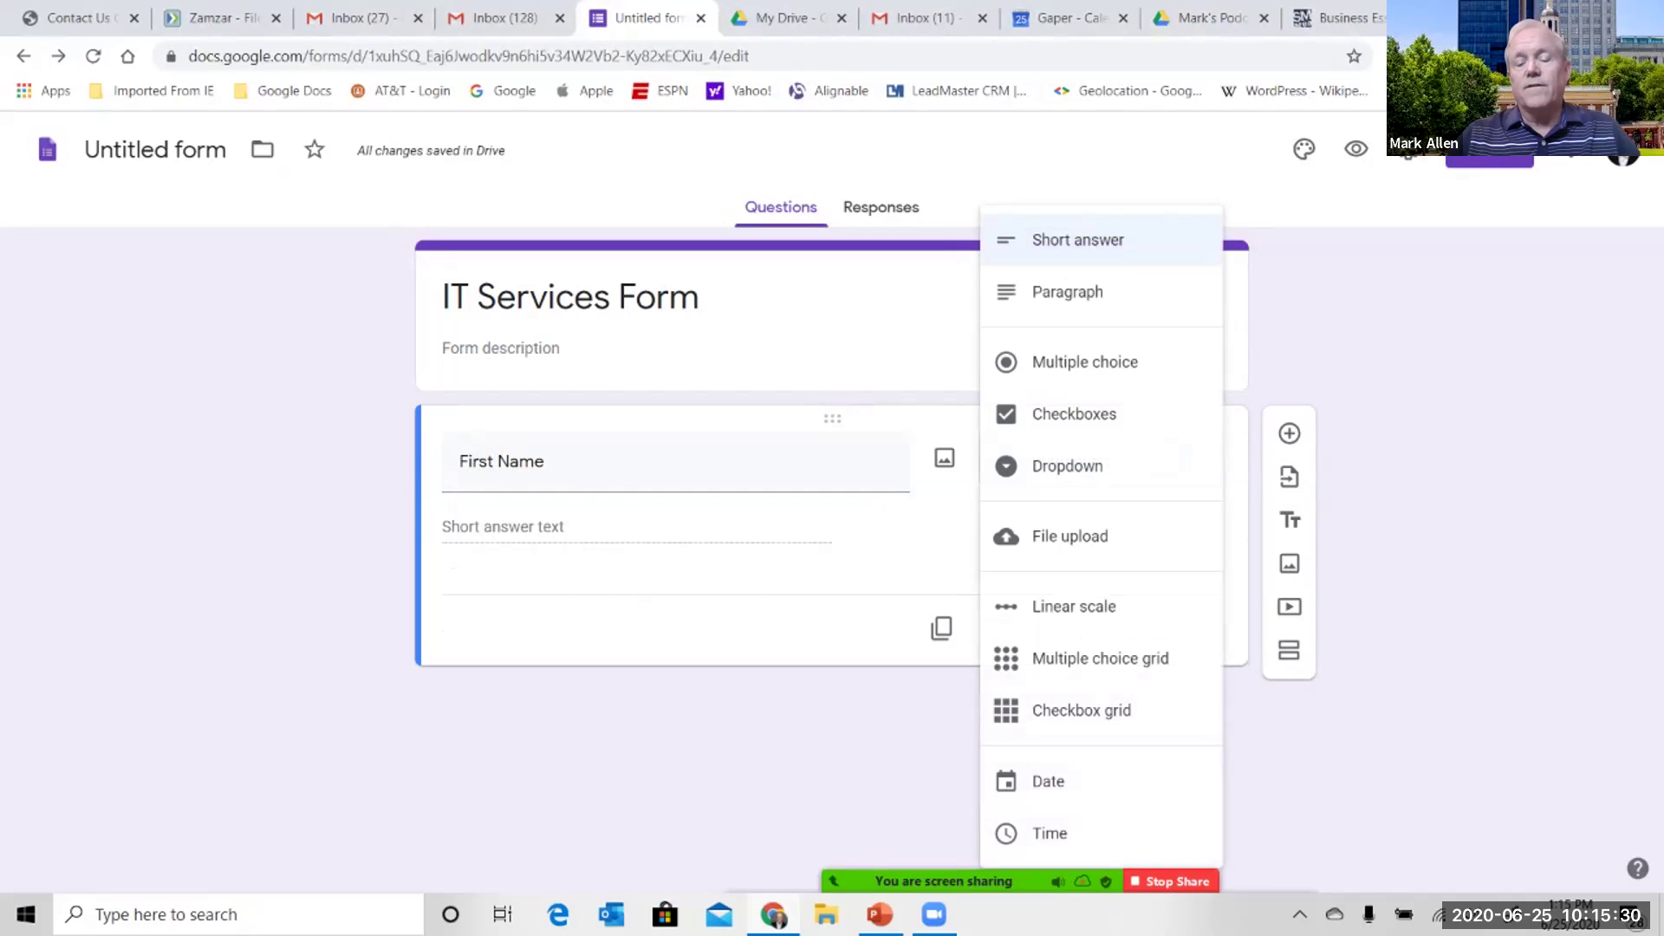
pyautogui.press('Down')
pyautogui.press('Down')
pyautogui.press('Down')
pyautogui.press('Down')
pyautogui.press('Escape')
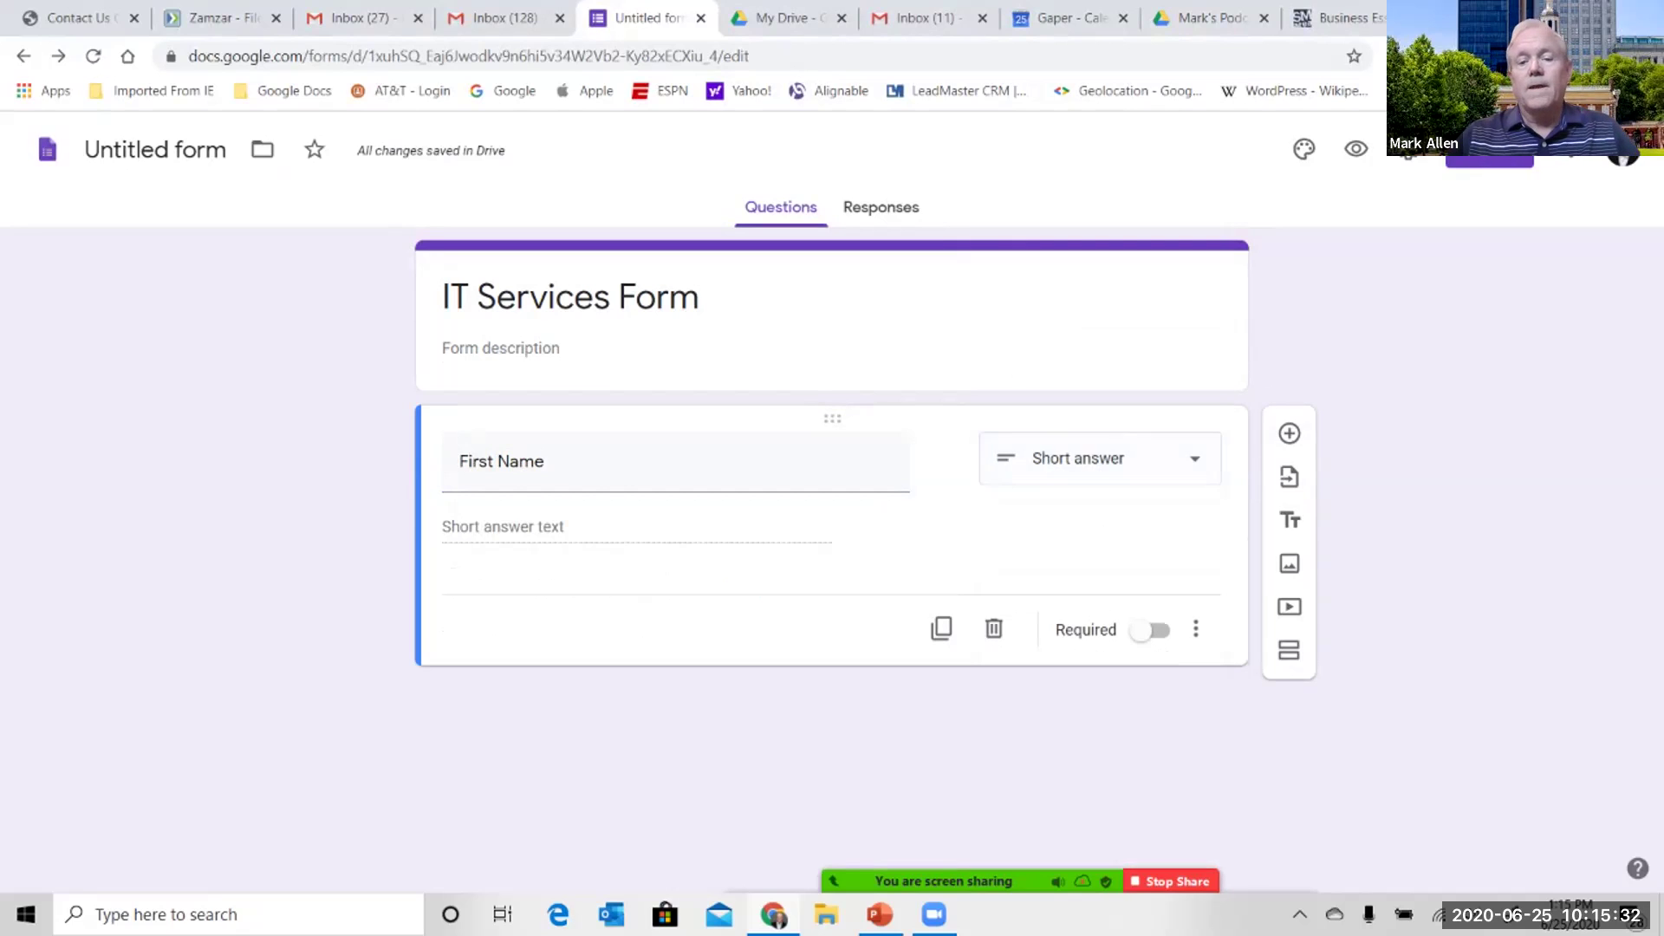
# - Add short-answer 'Last Name' and 'Phone Number' questions, correcting the 'Phine' typo
pyautogui.click(1289, 433)
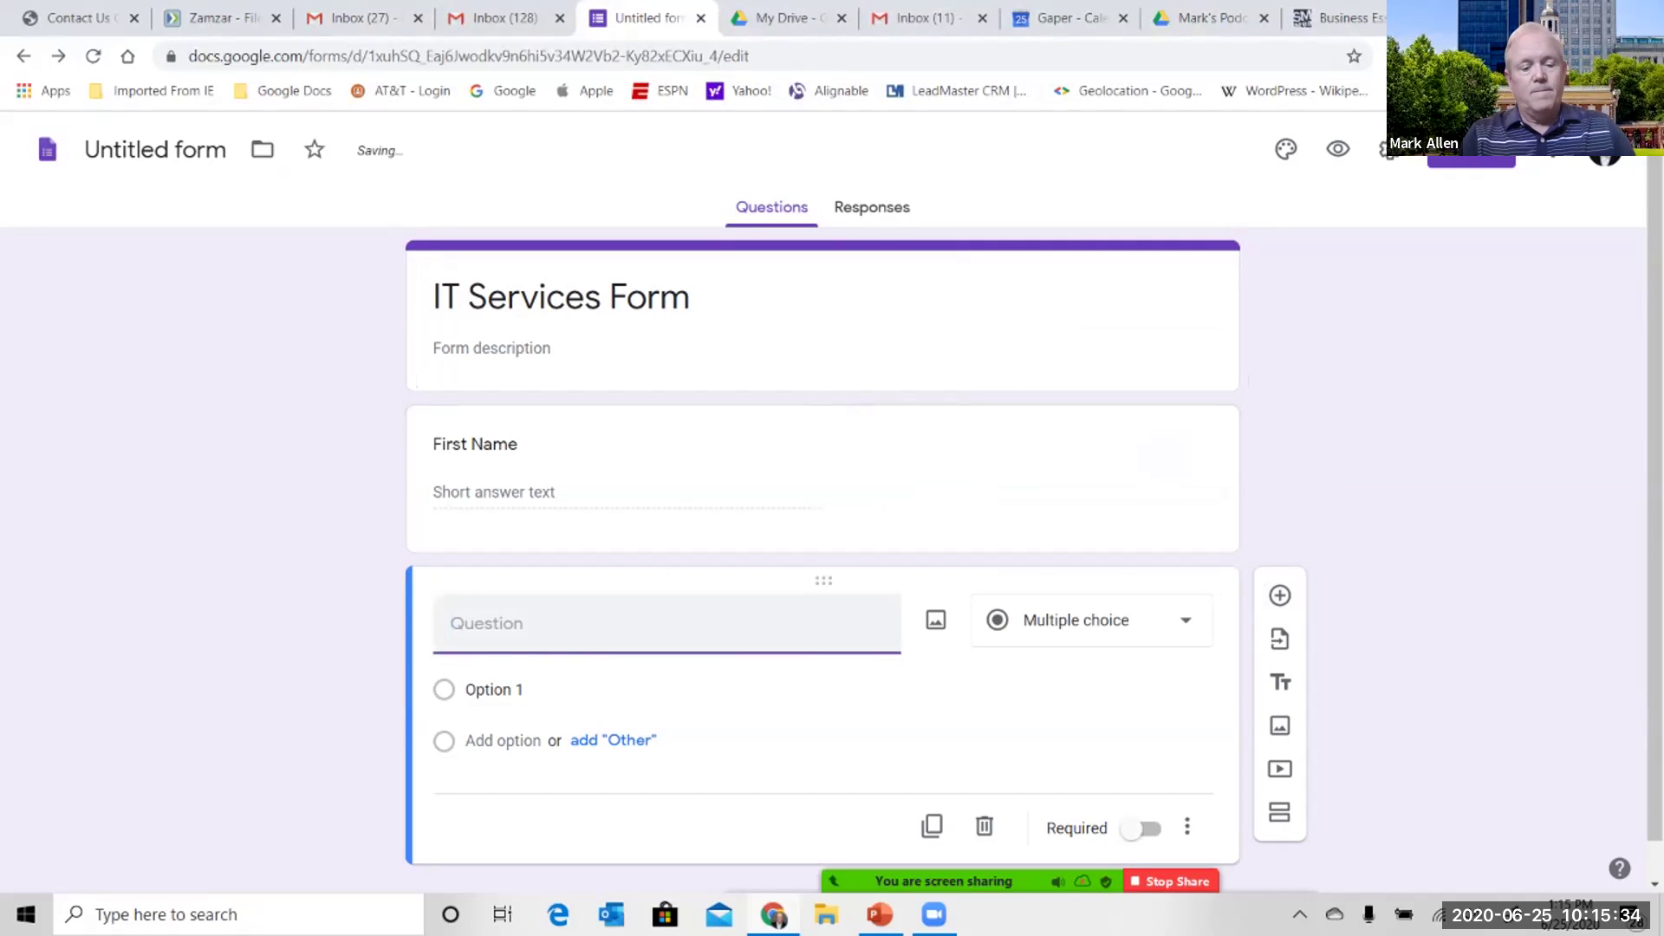
pyautogui.write('Last Name')
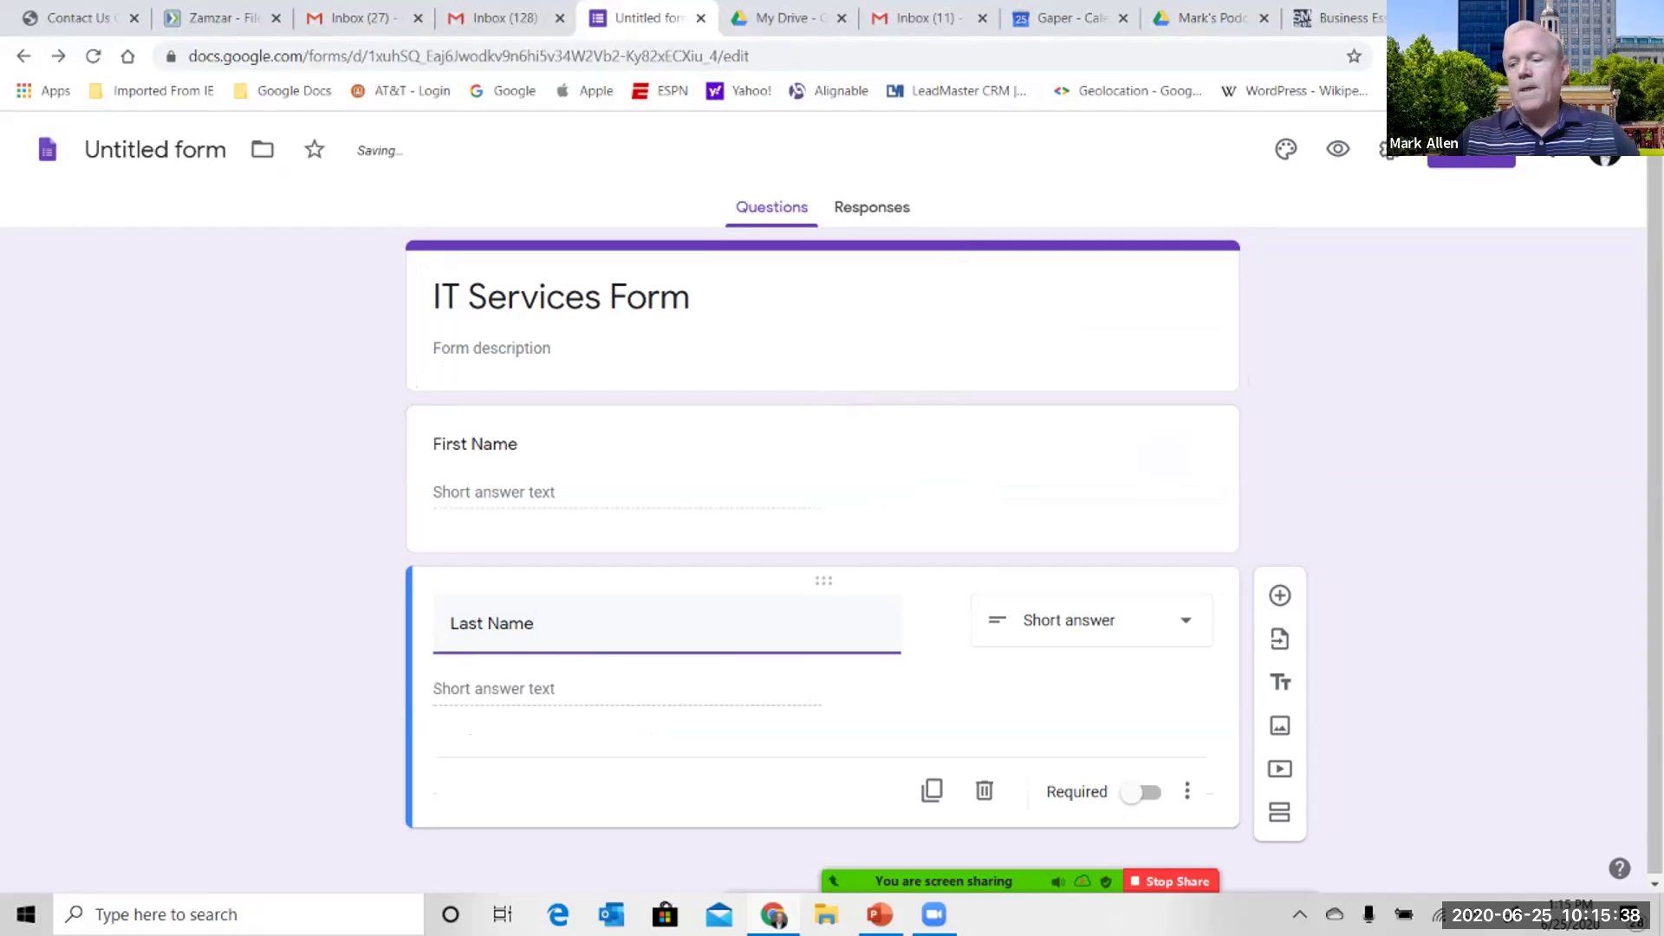
pyautogui.click(1281, 596)
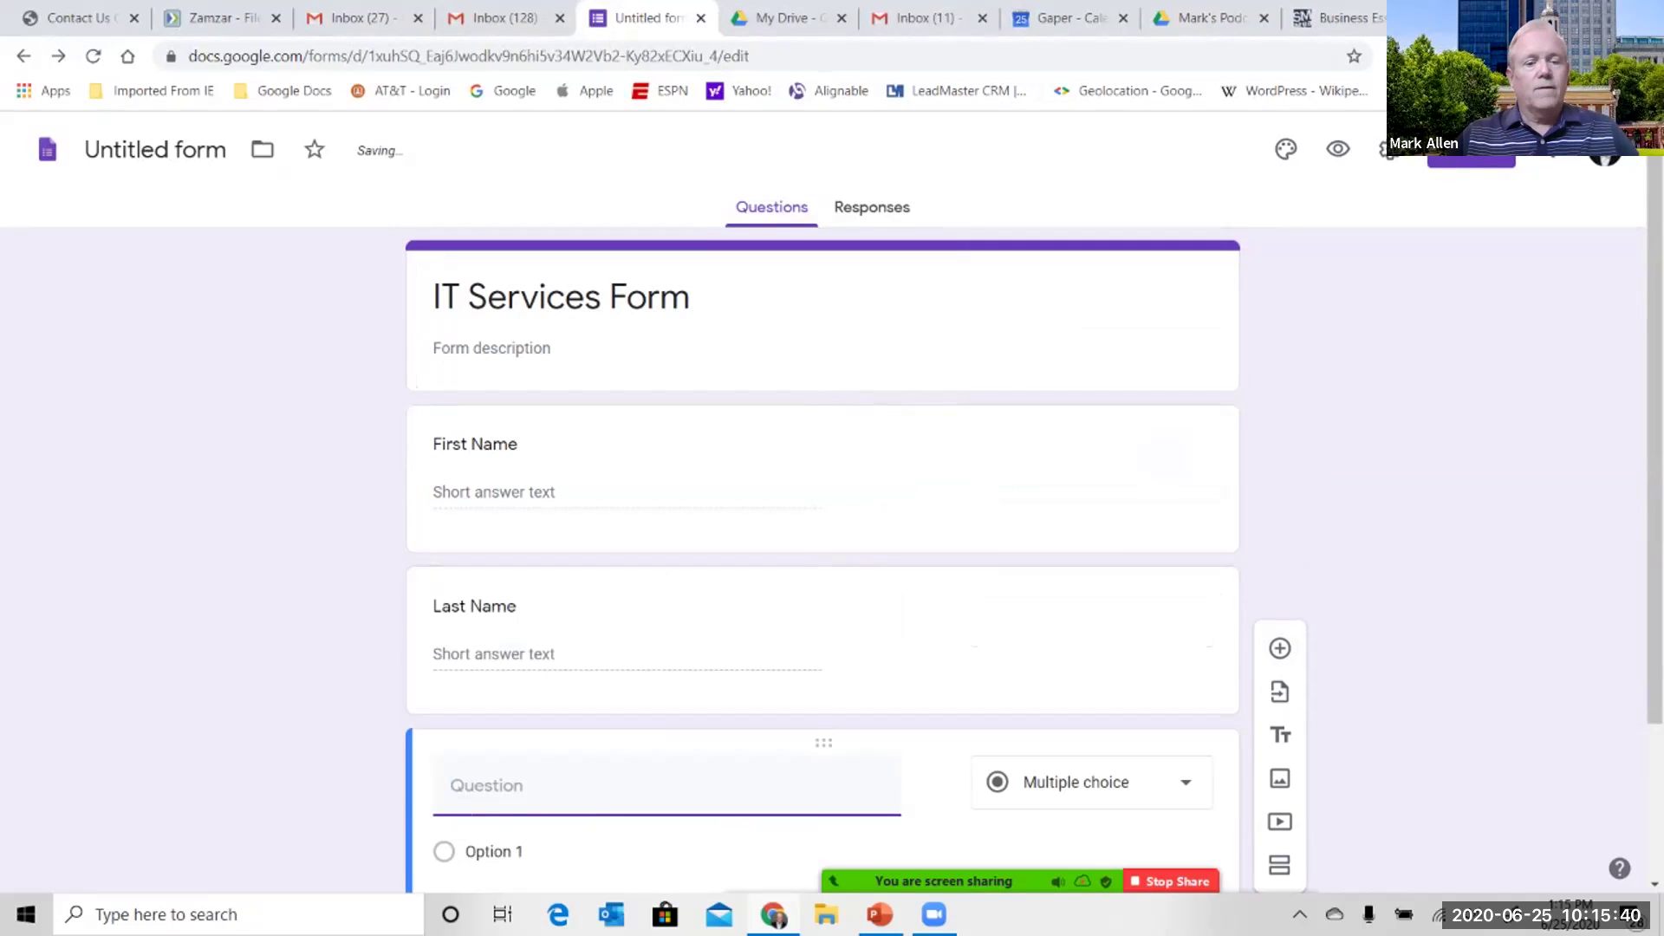
pyautogui.write('Phine')
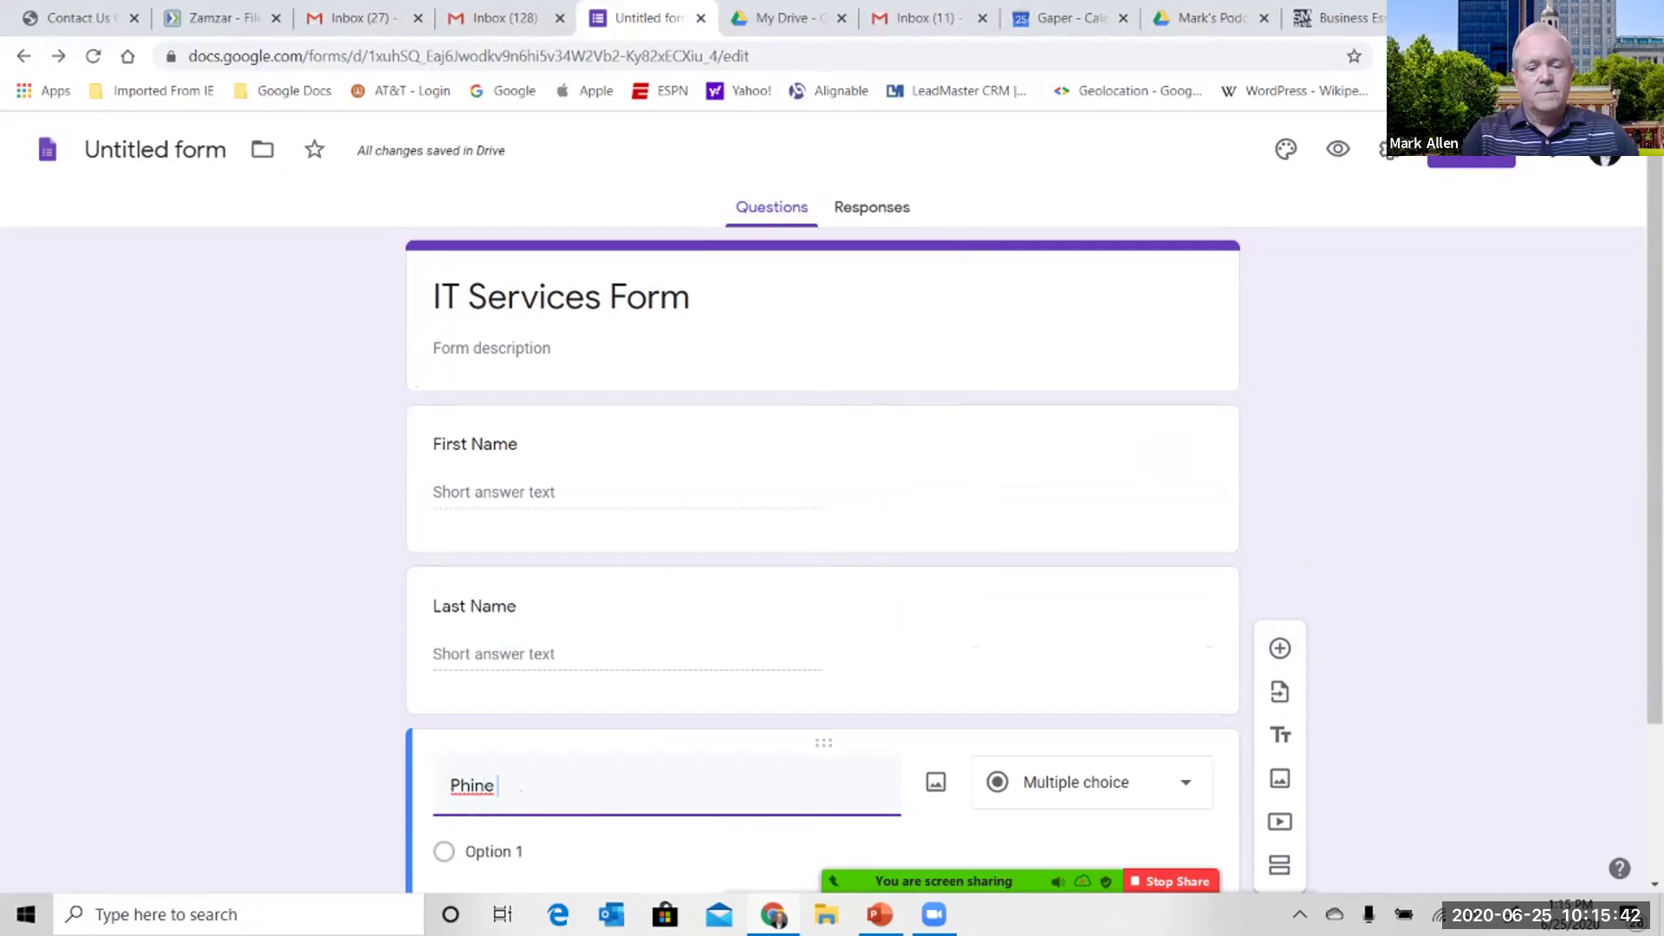
pyautogui.write(' Number')
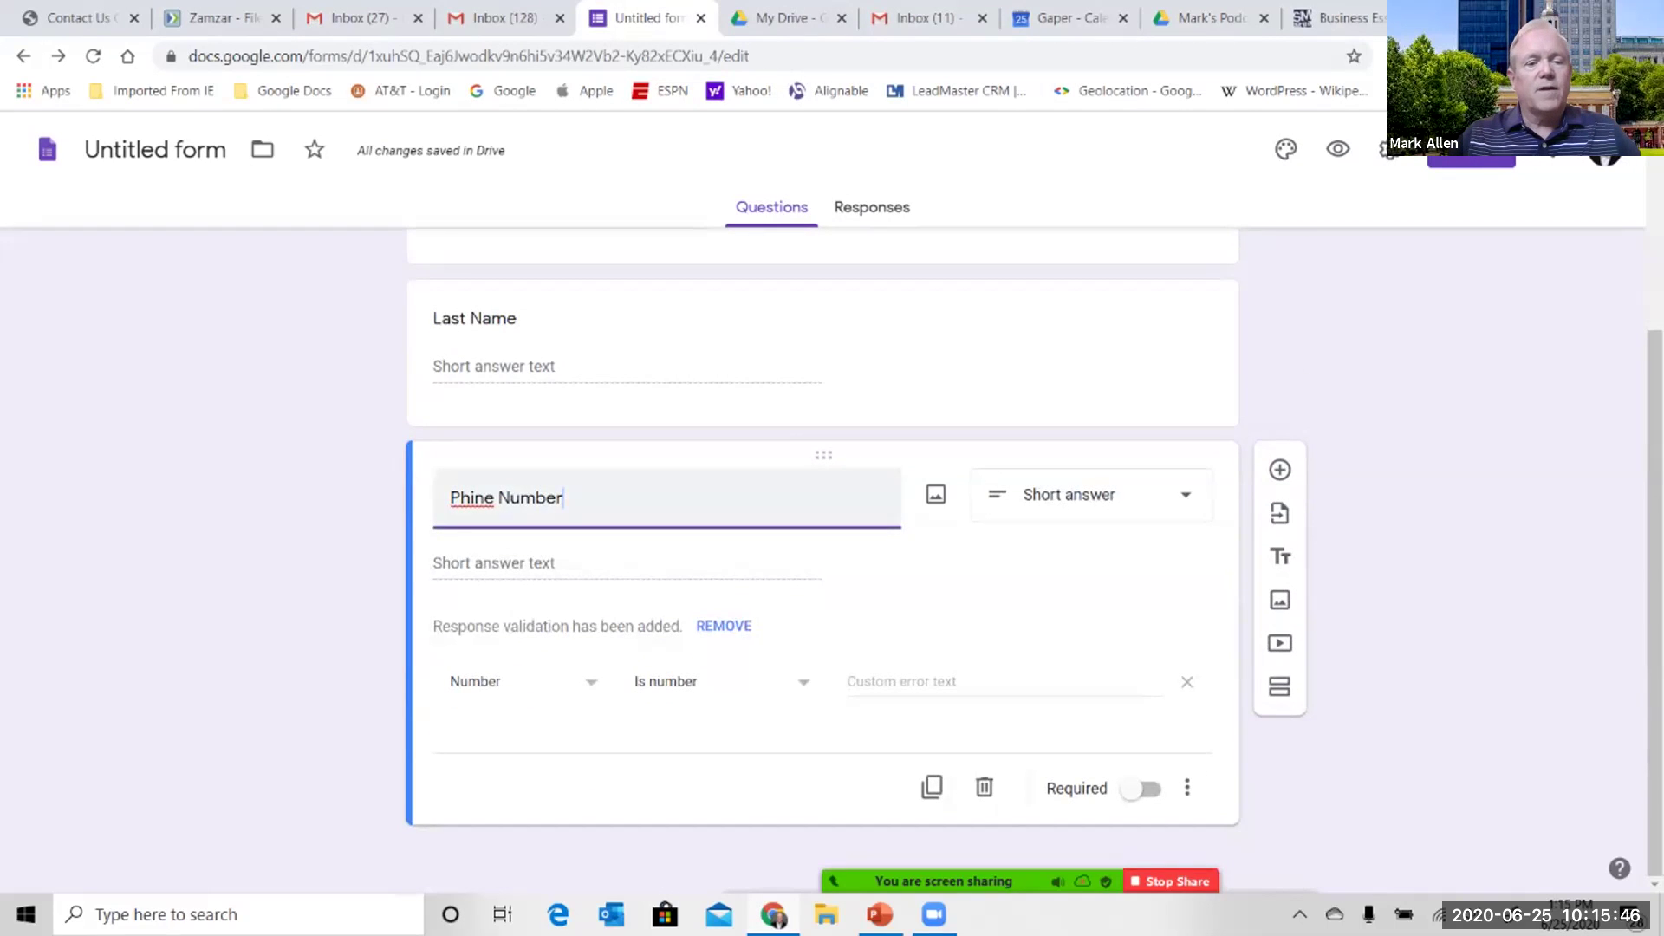
pyautogui.click(474, 492)
pyautogui.press('Delete')
pyautogui.write('o')
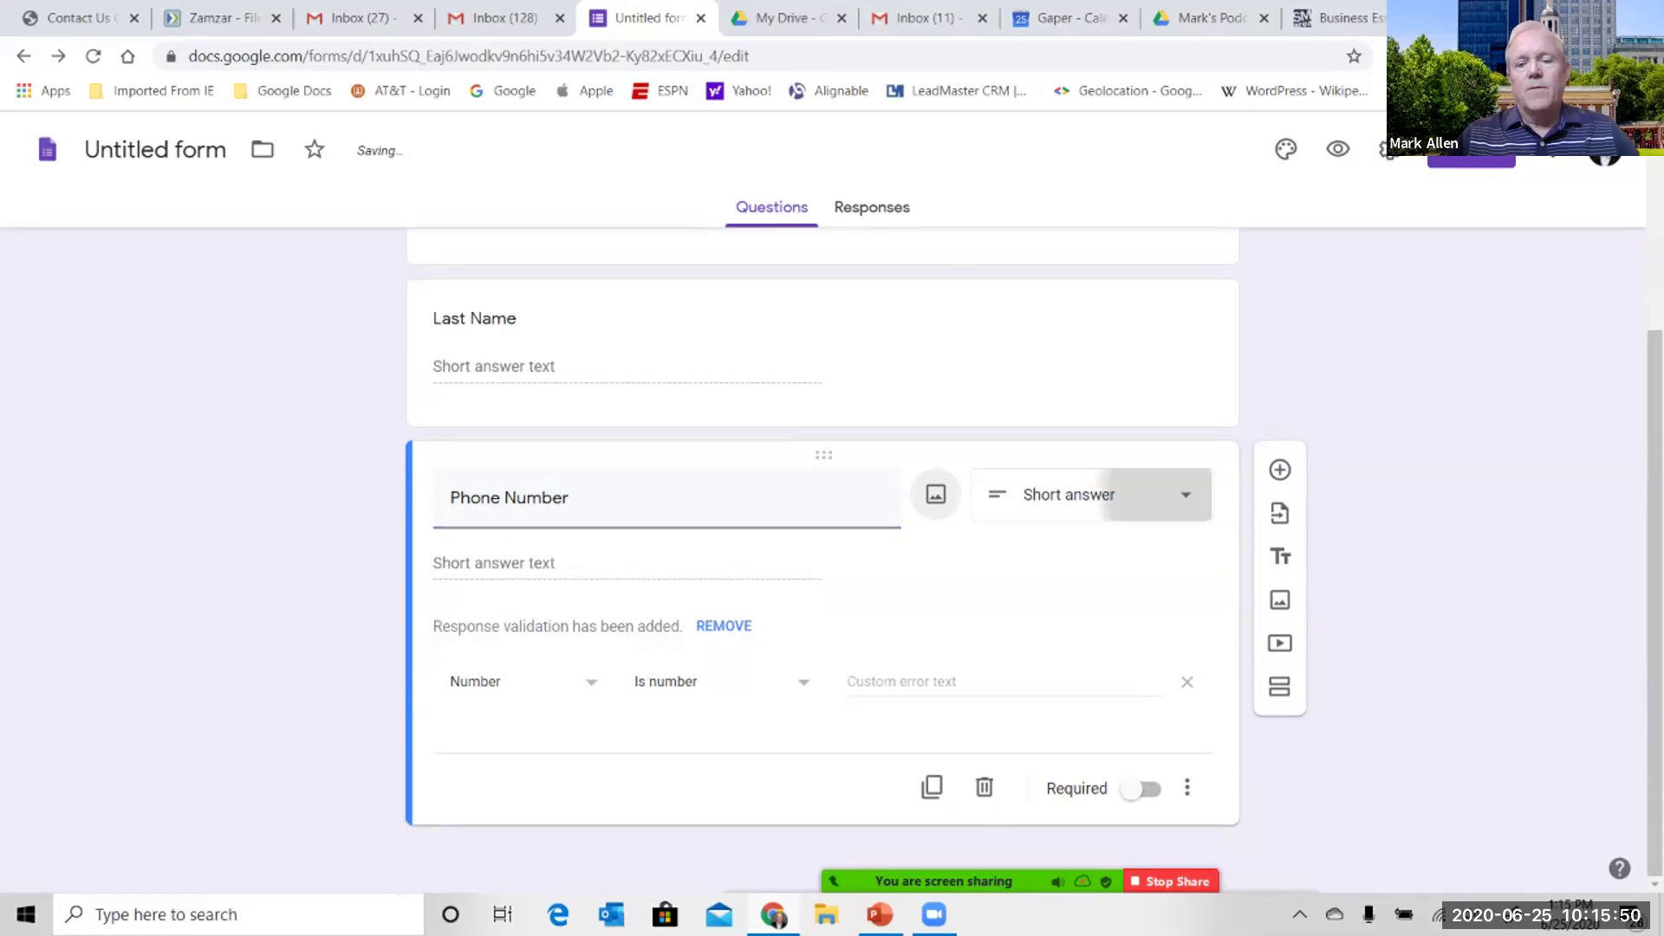
pyautogui.click(1083, 494)
pyautogui.press('Escape')
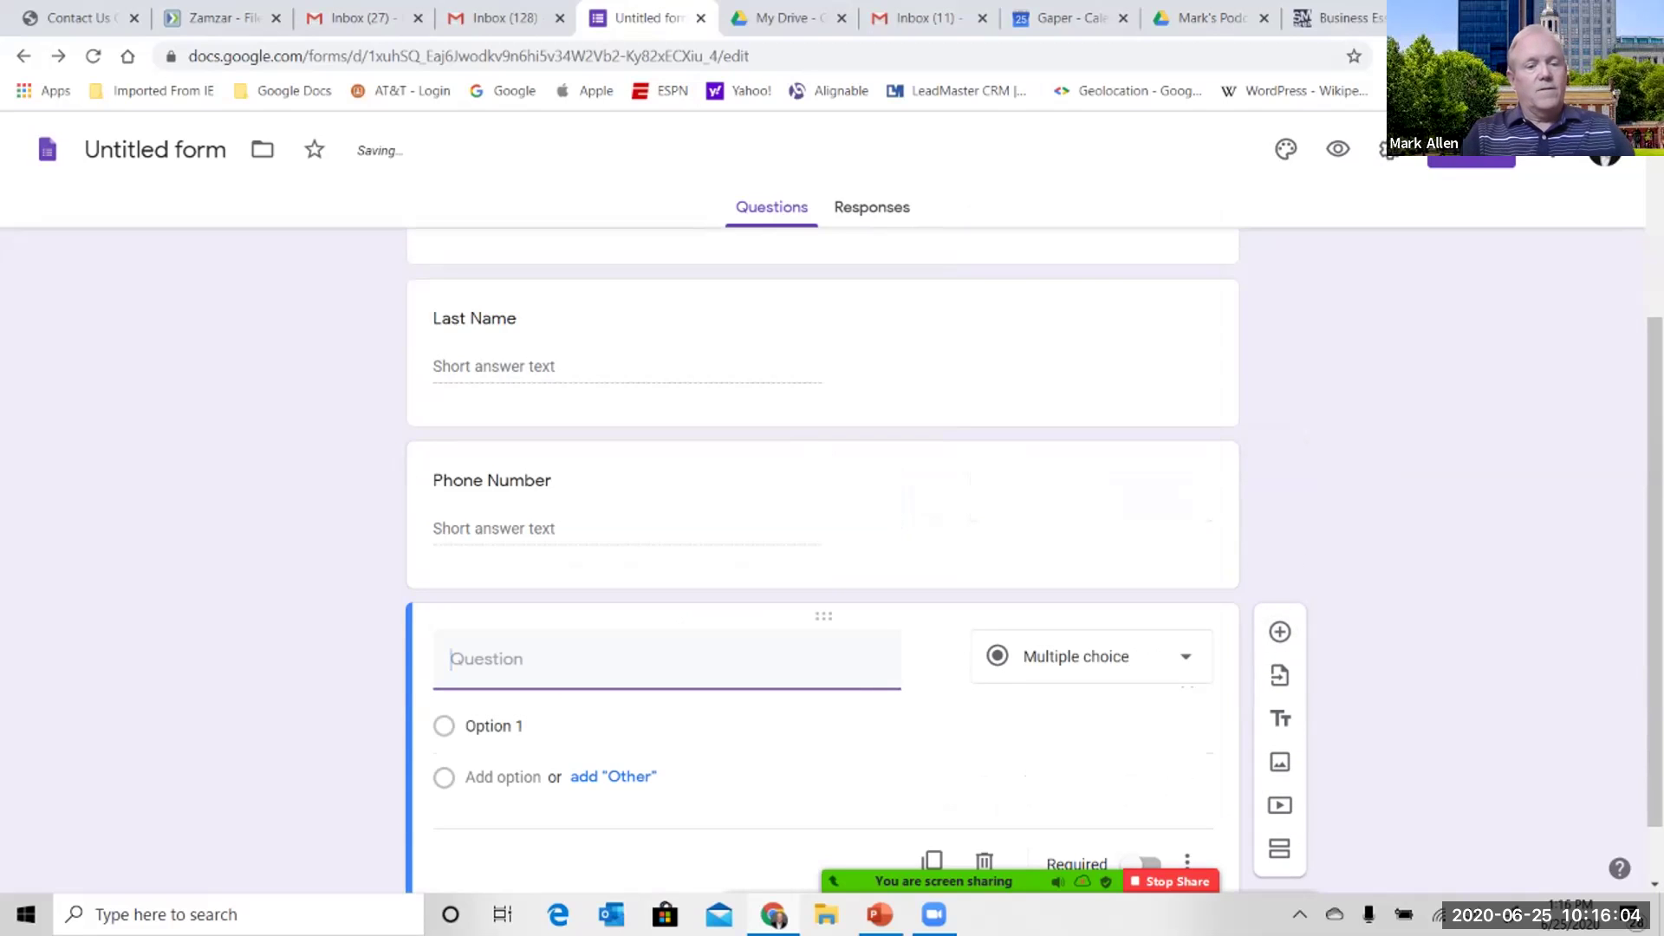
# - Add 'Business Name', 'City' and 'Number of Employees with Computer' questions, fixing the title typo
pyautogui.write('Business Name')
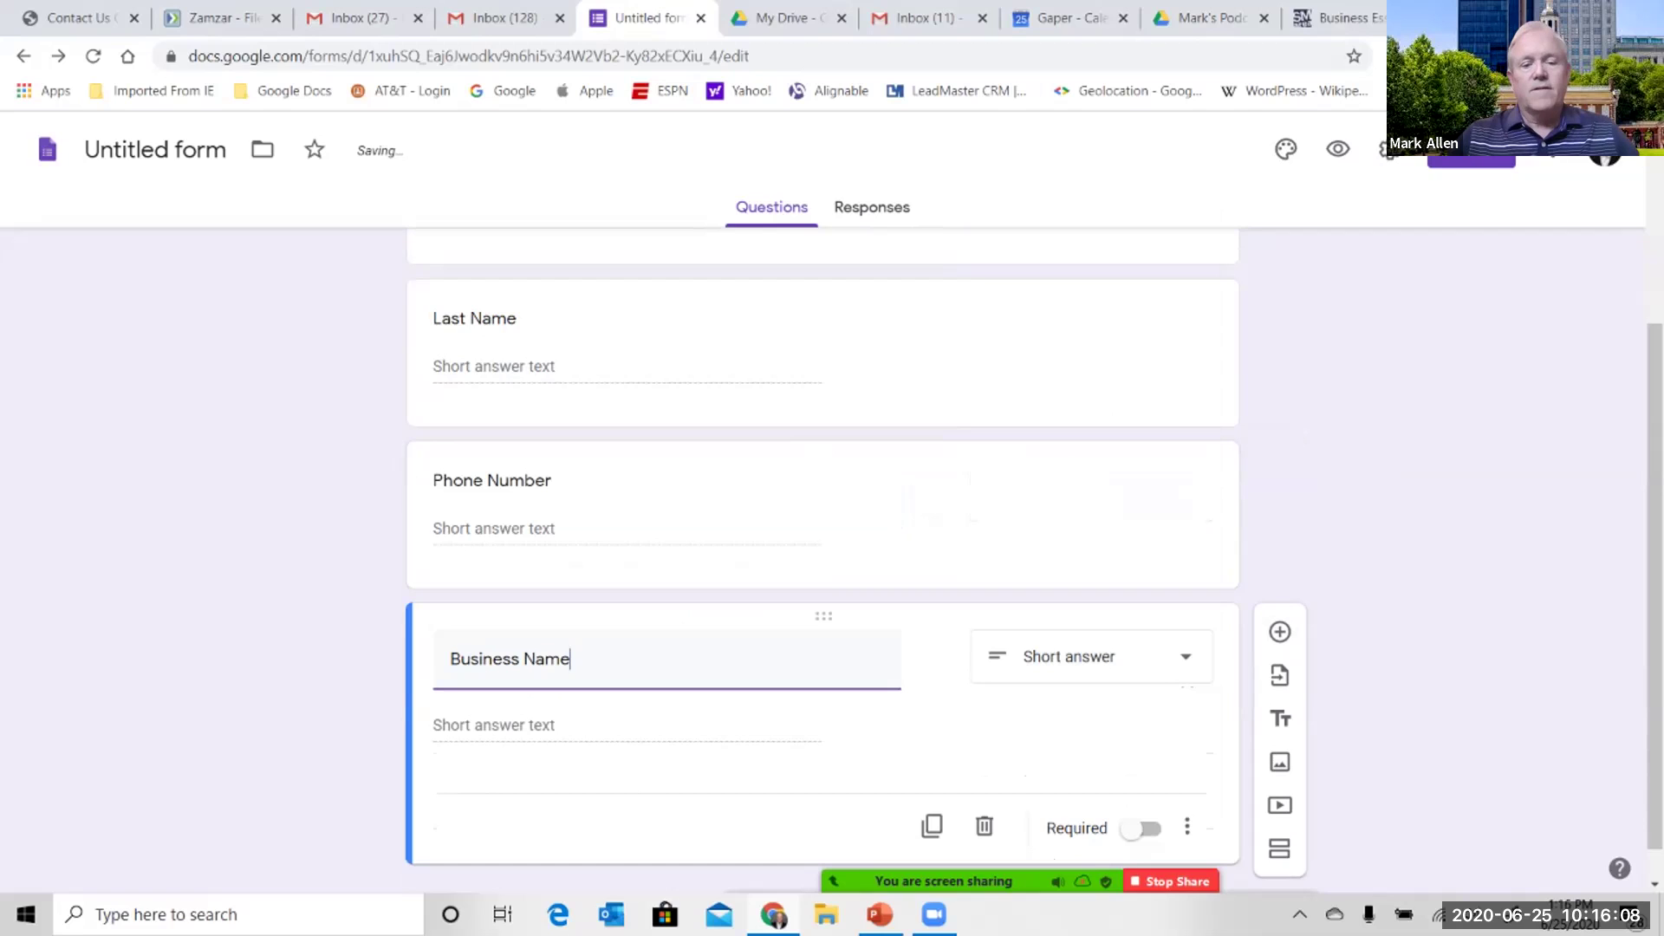
pyautogui.click(1280, 632)
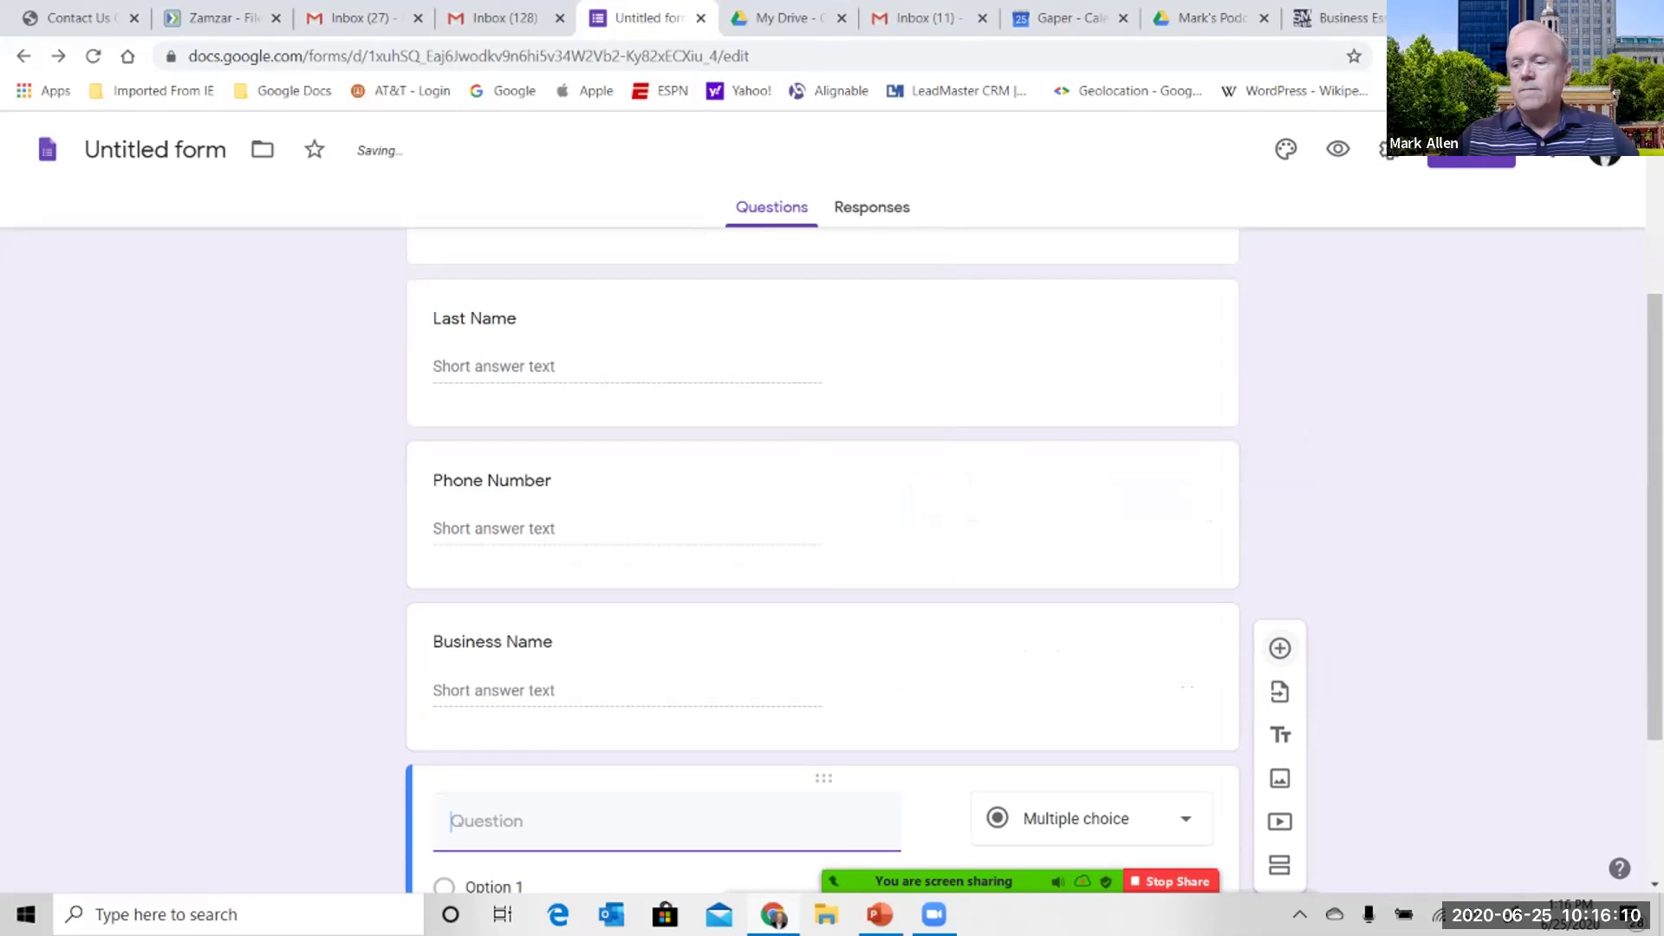
pyautogui.write('City')
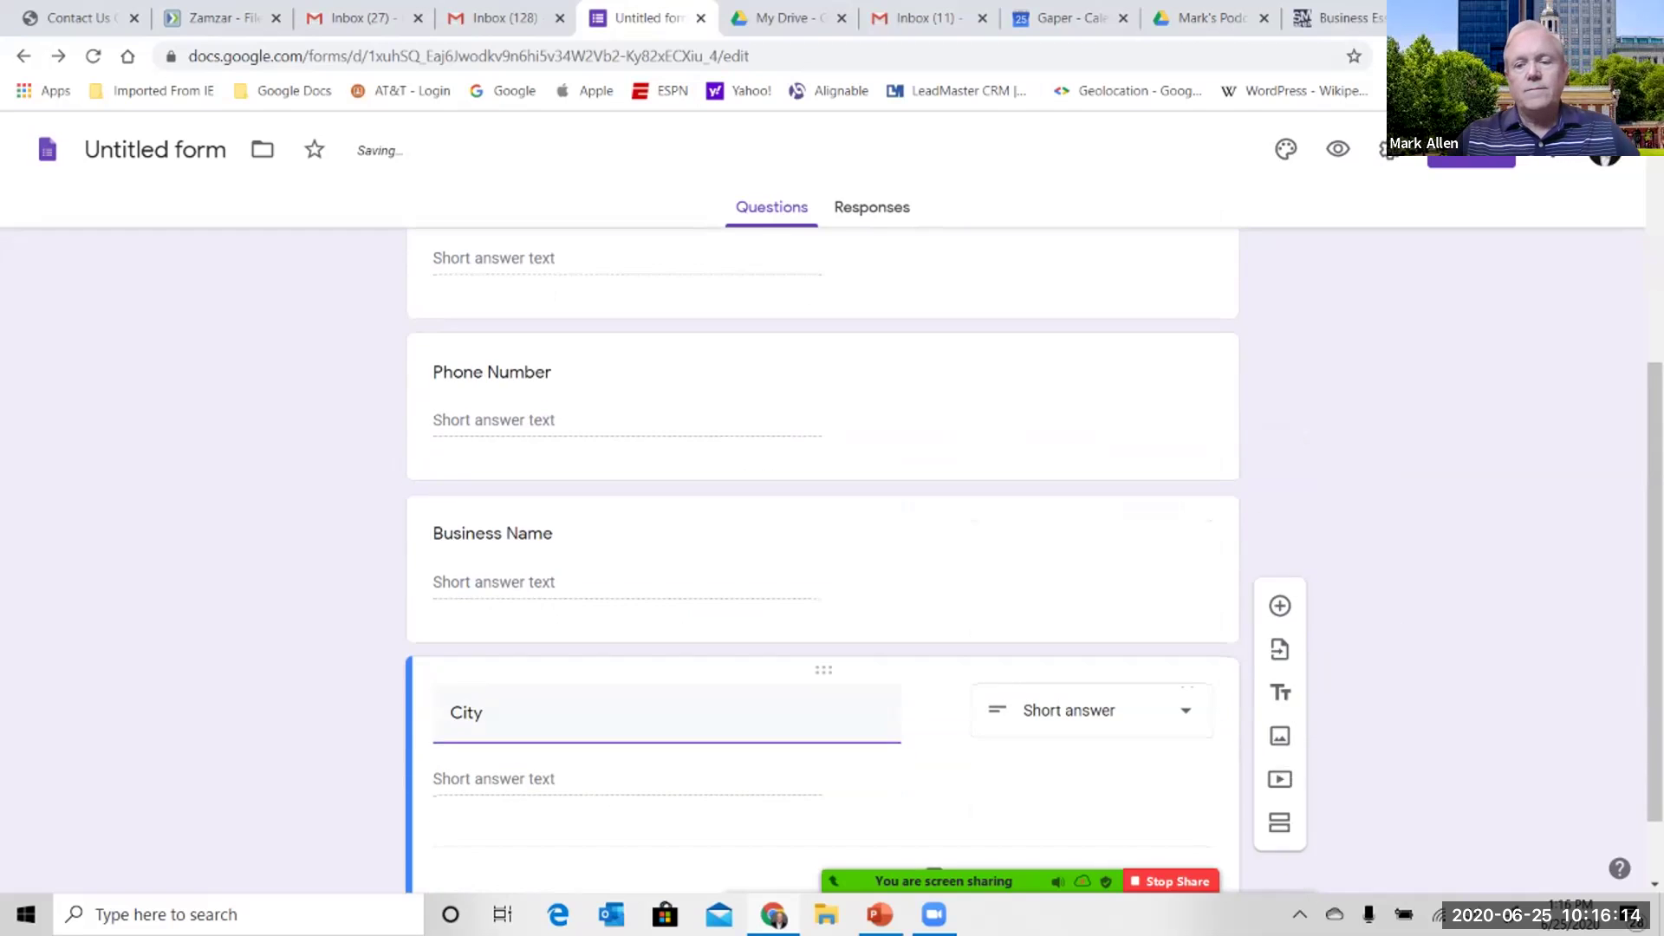
pyautogui.click(1280, 648)
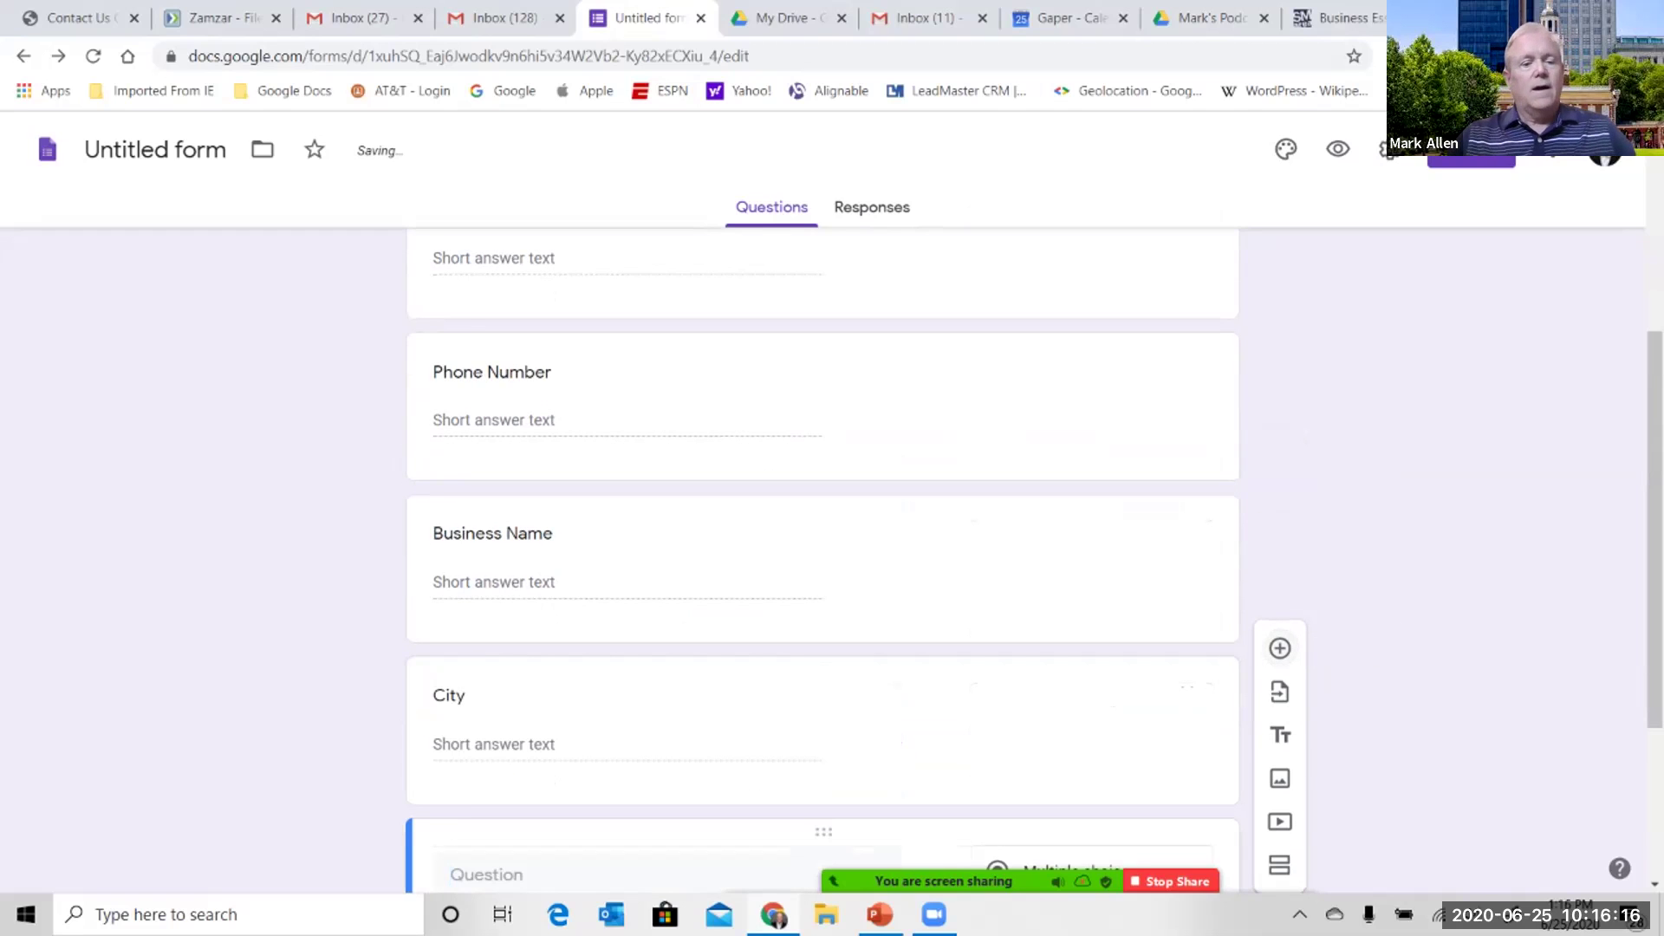
pyautogui.write('Number of Employue')
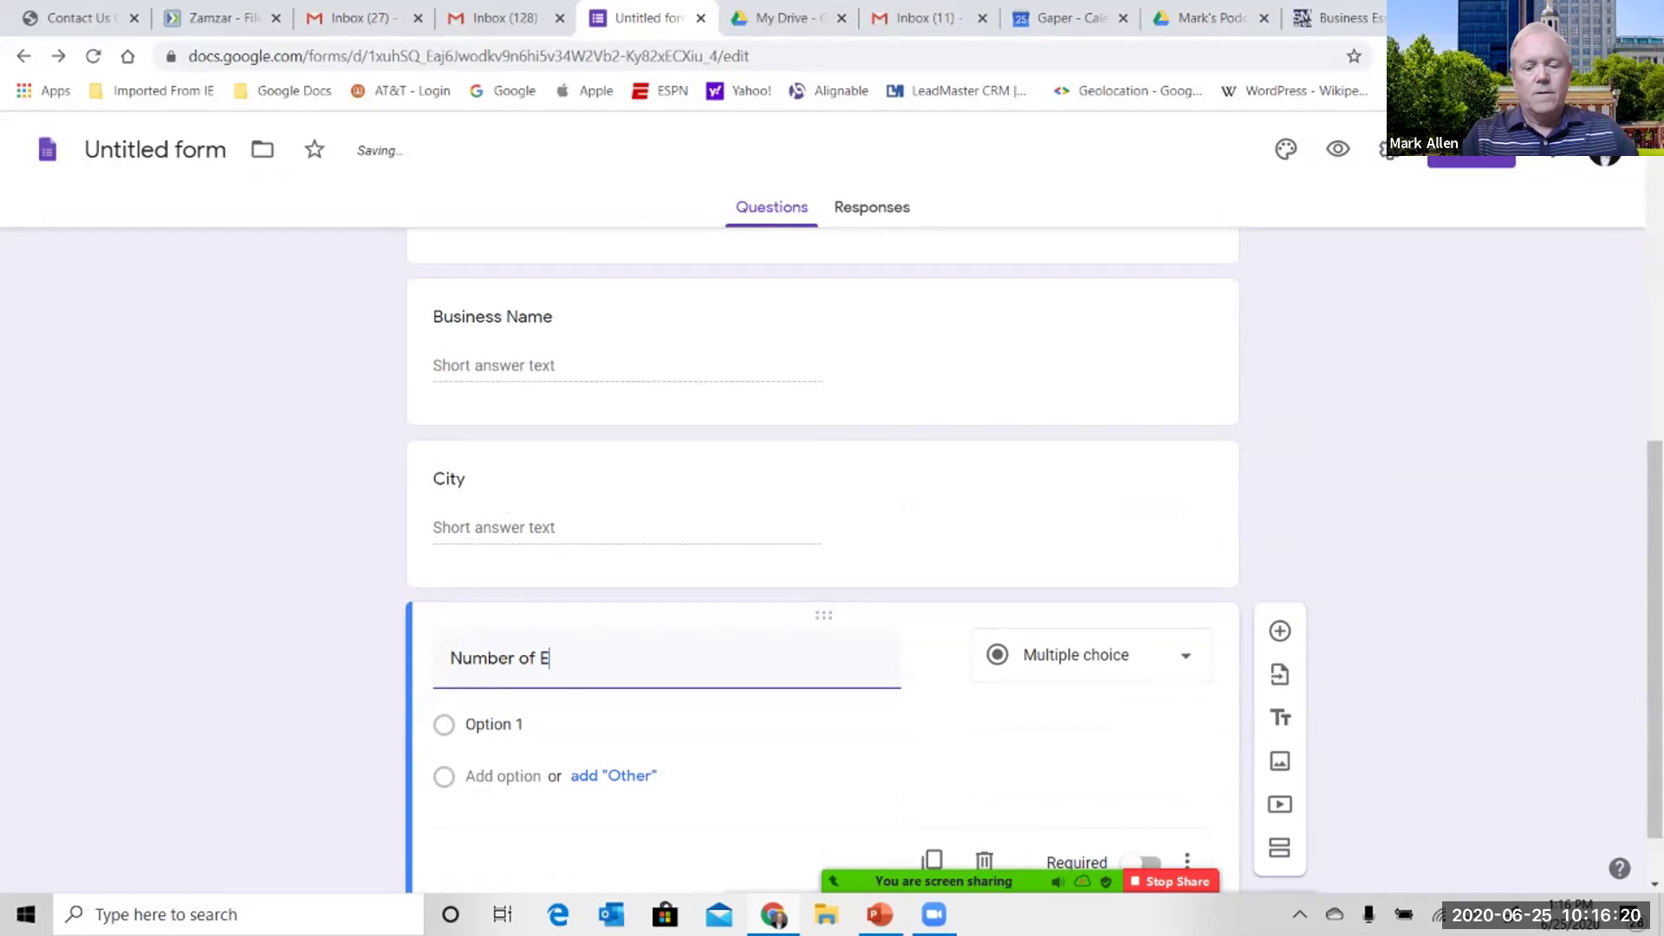
pyautogui.press('BackSpace')
pyautogui.press('BackSpace')
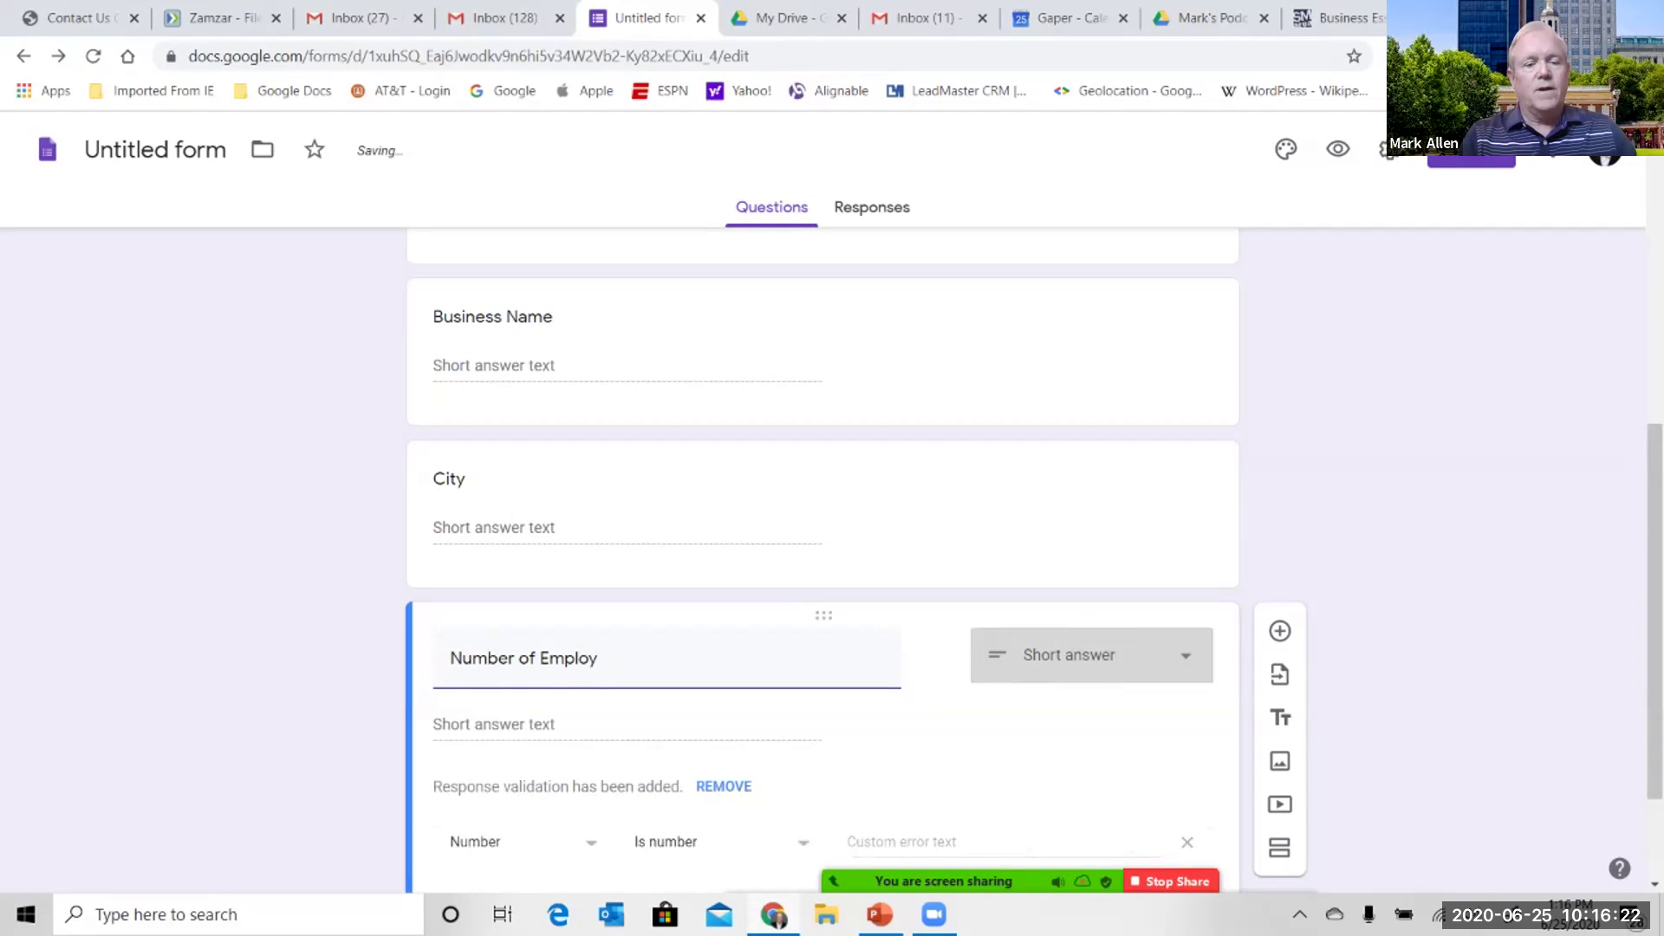
pyautogui.write('ees with ')
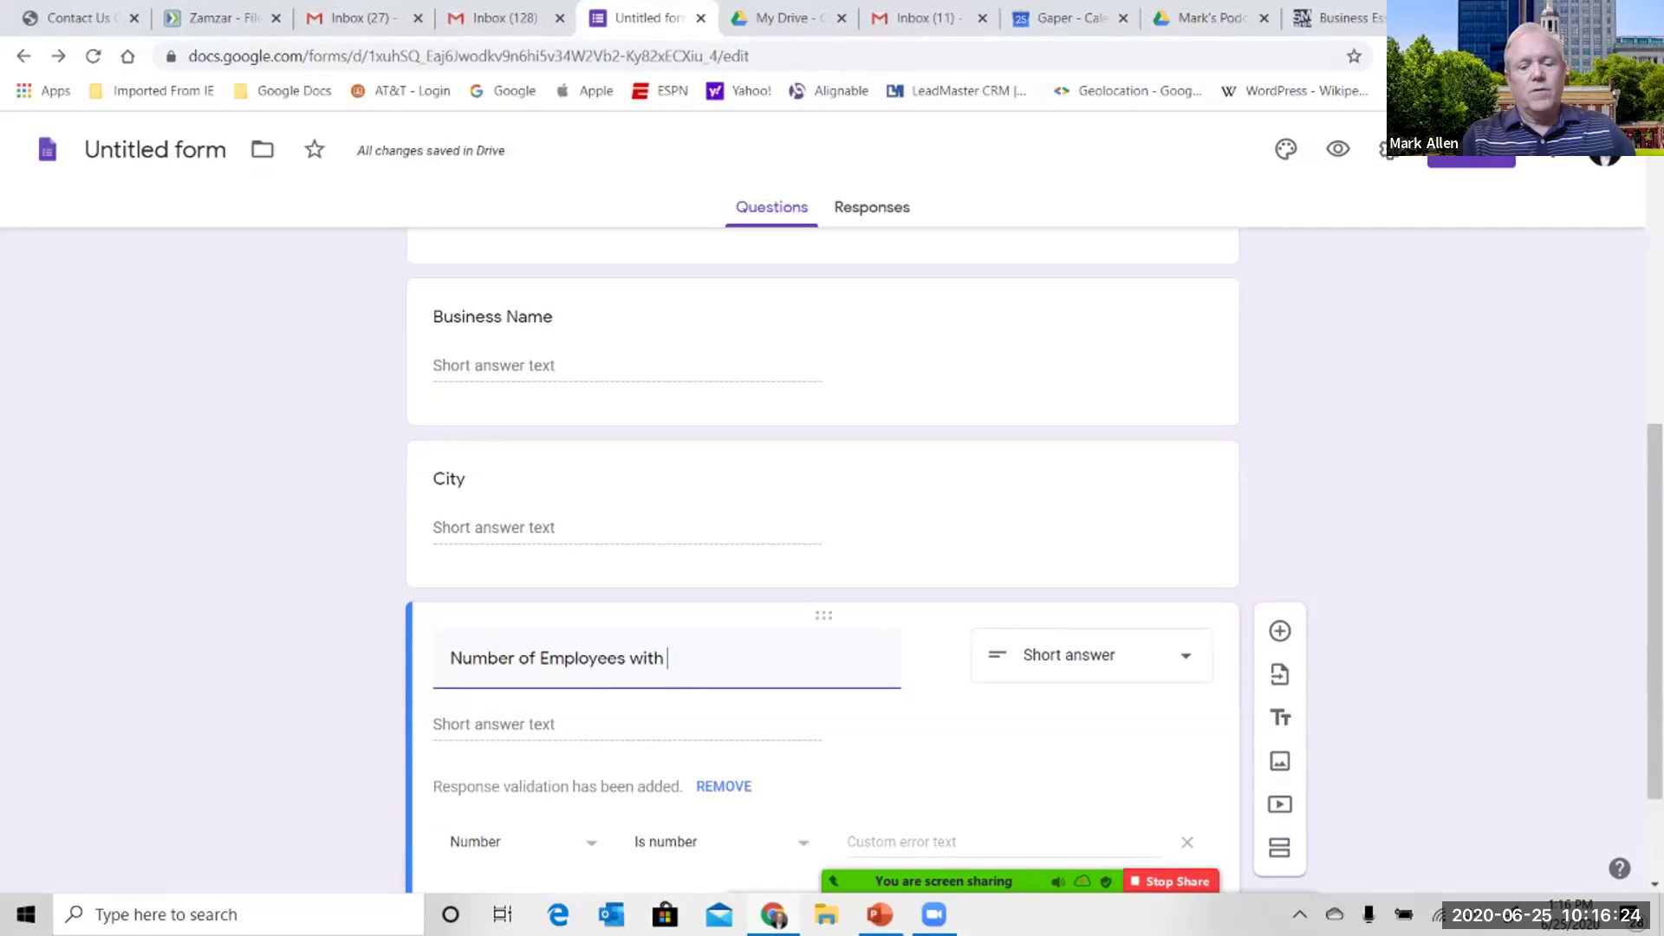
pyautogui.write('Computer')
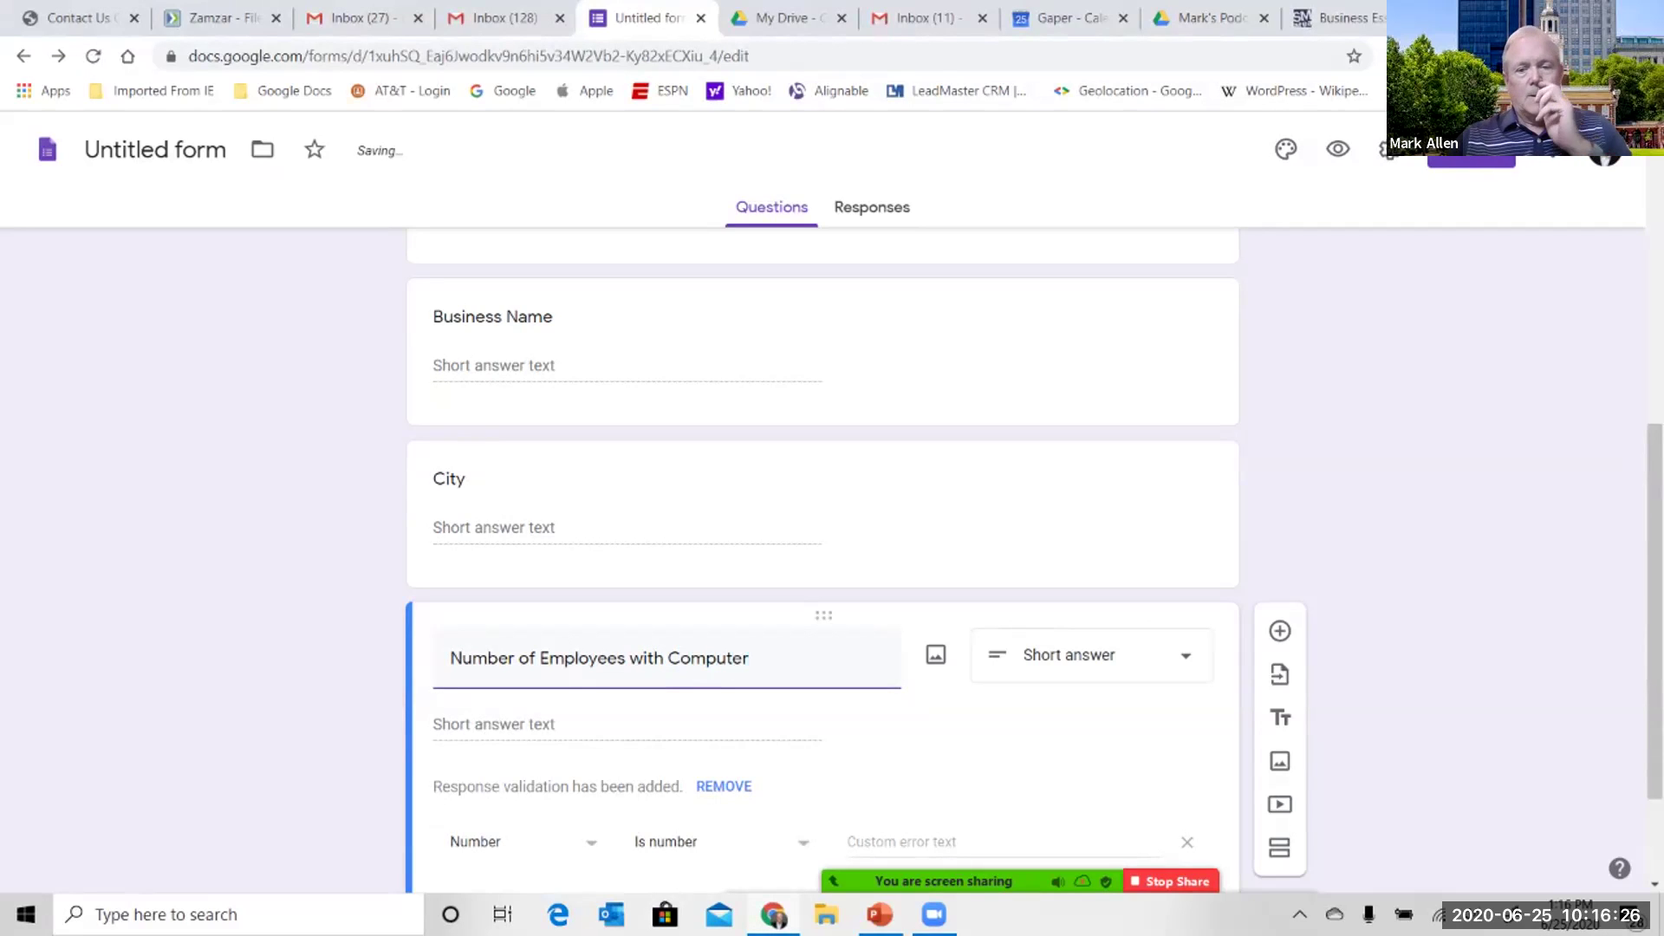
pyautogui.press('Tab')
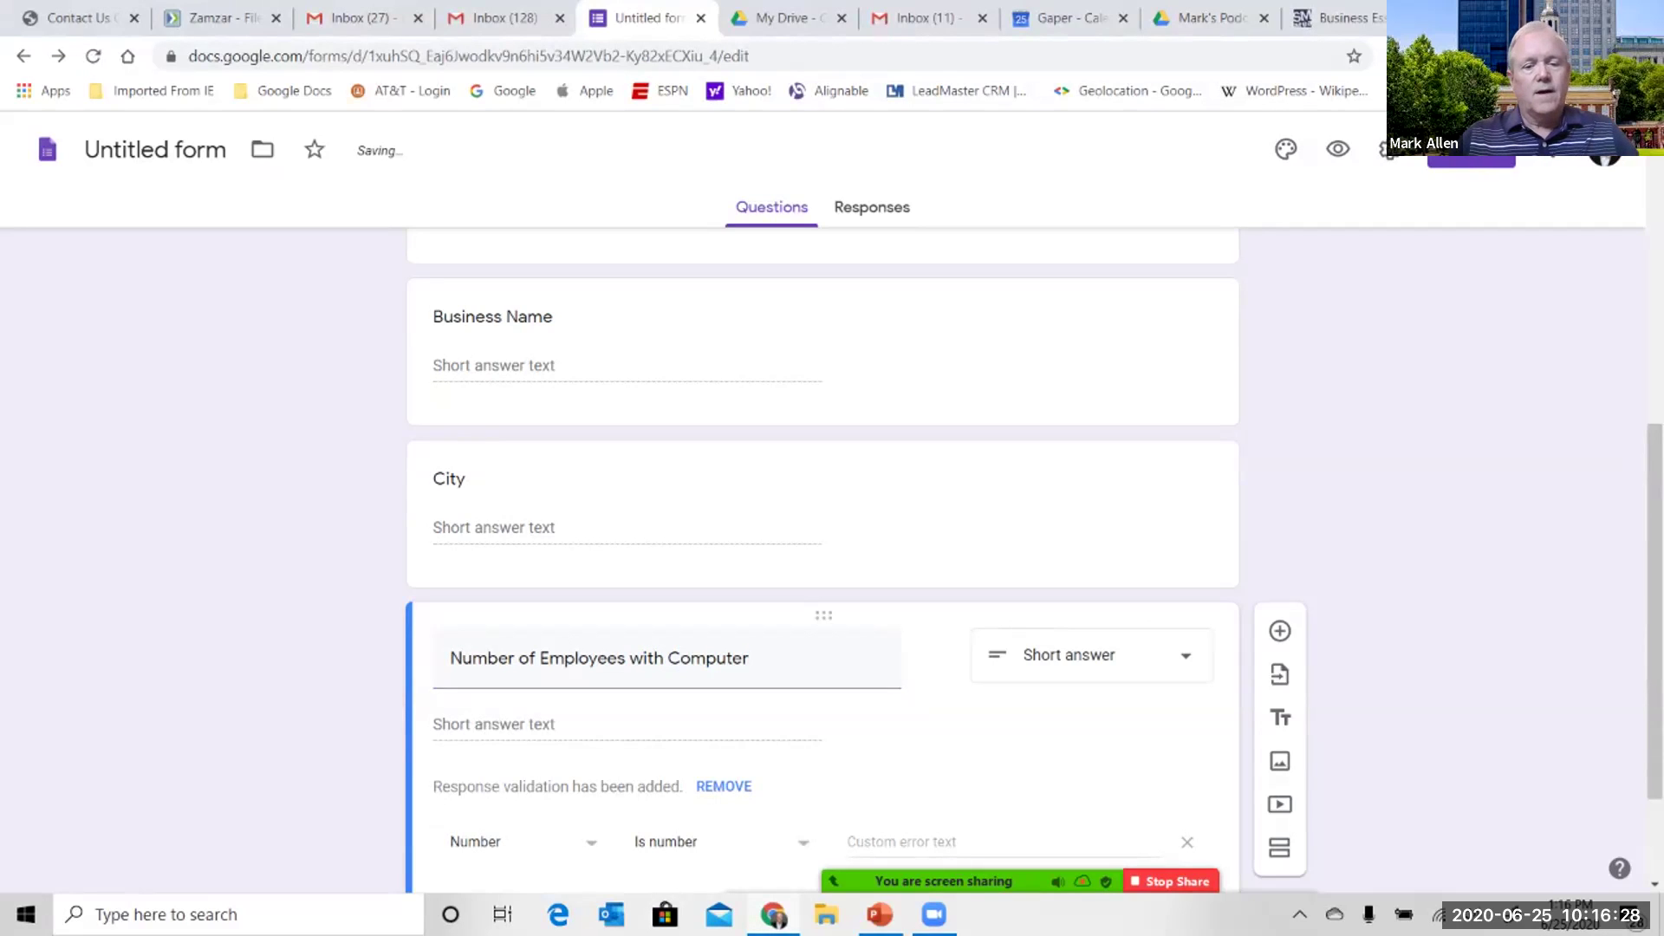
pyautogui.scroll(-1, 821, 572)
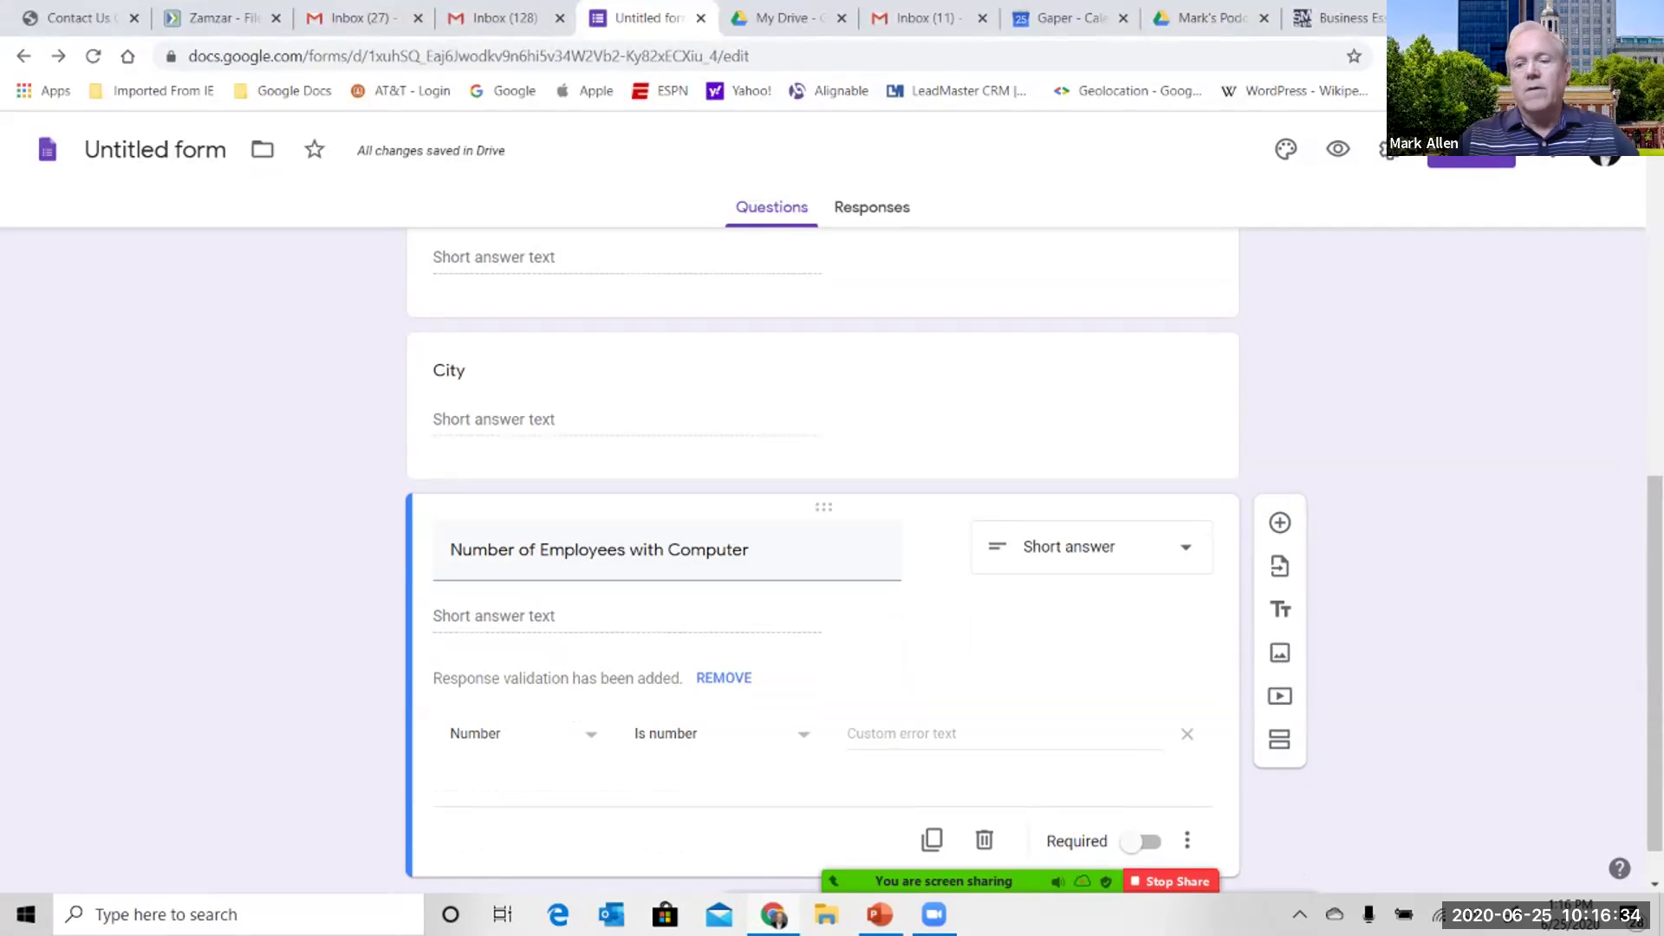
# - Add a new question titled 'Systems Supported'
pyautogui.click(1280, 522)
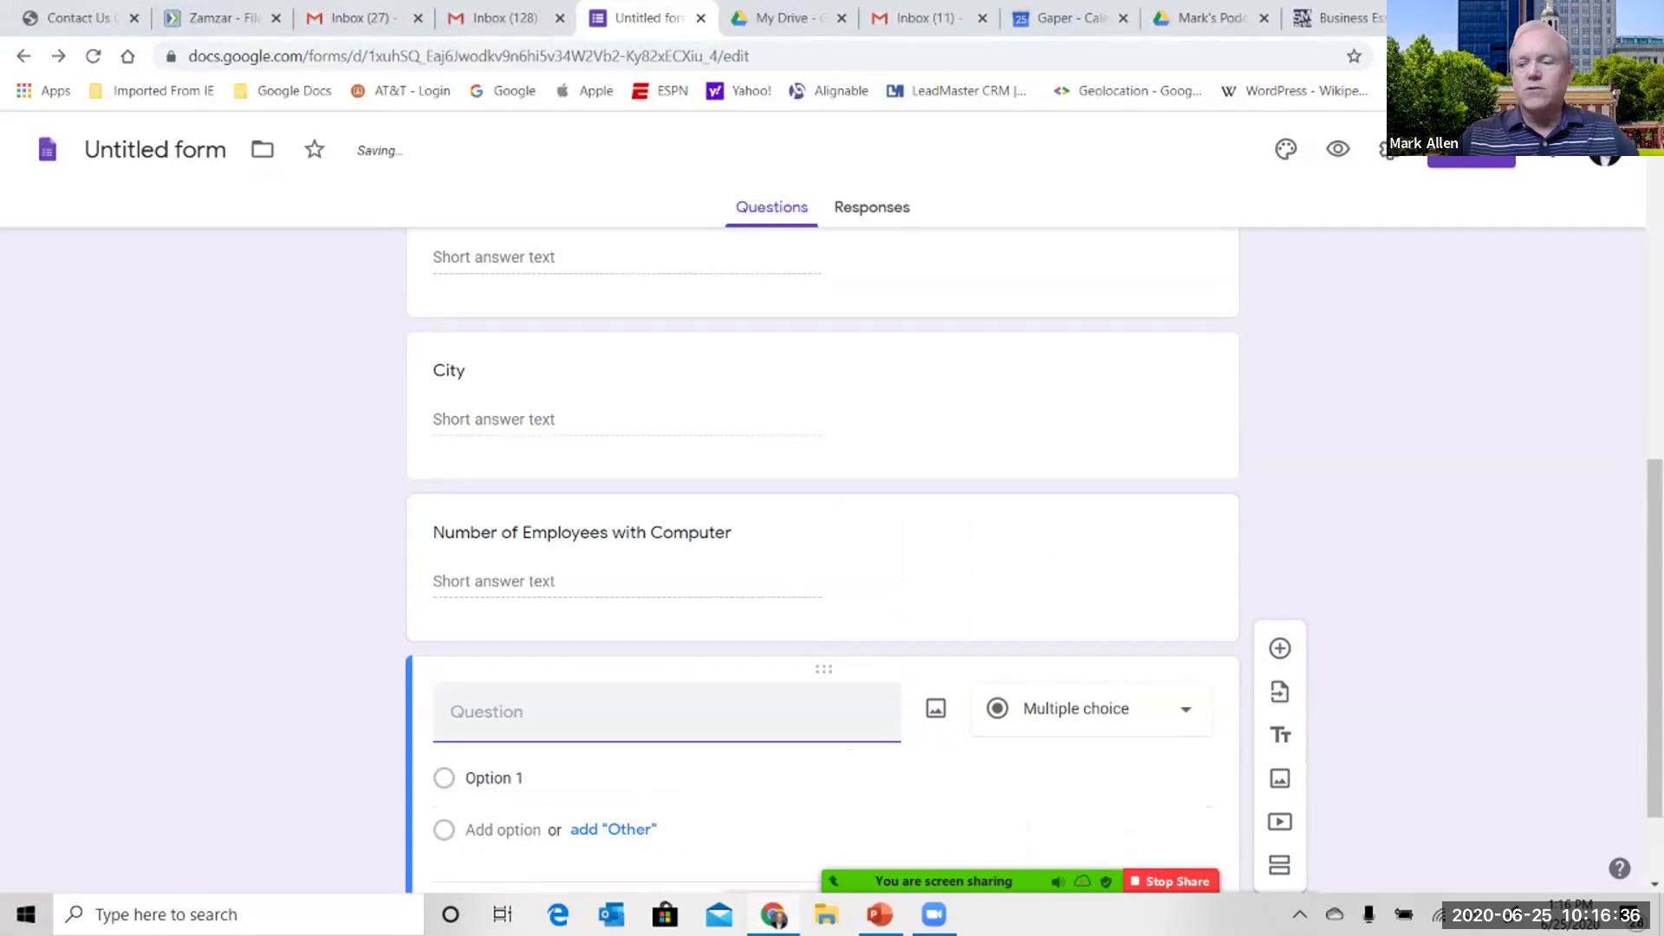
pyautogui.write('System')
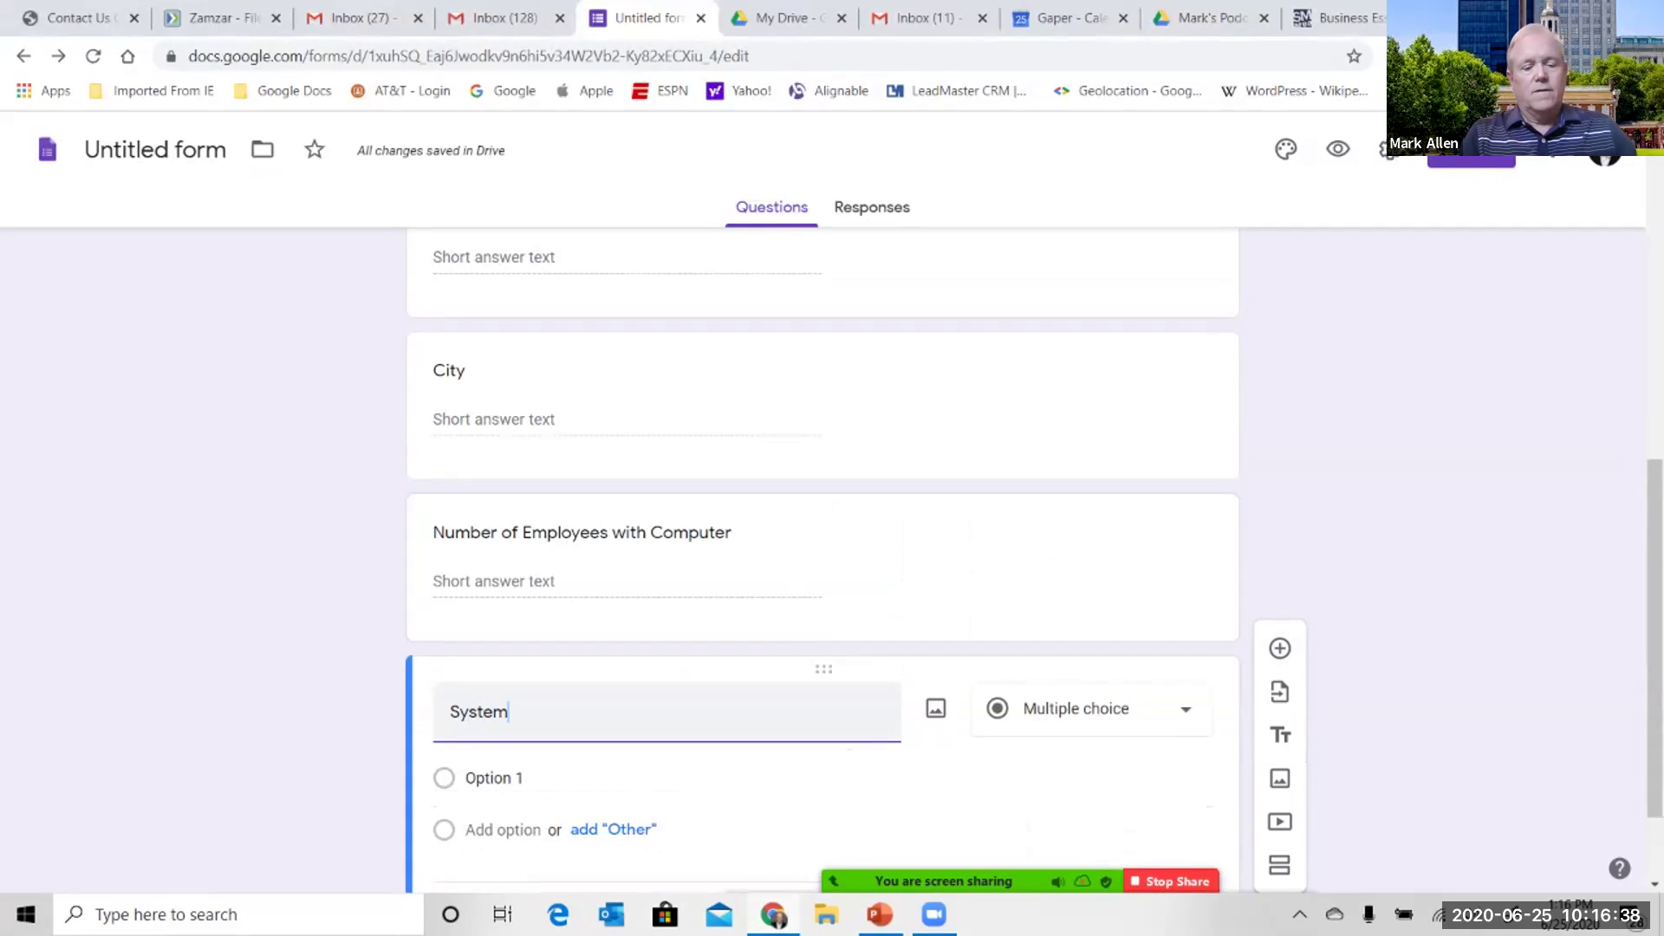
pyautogui.write('s Supported')
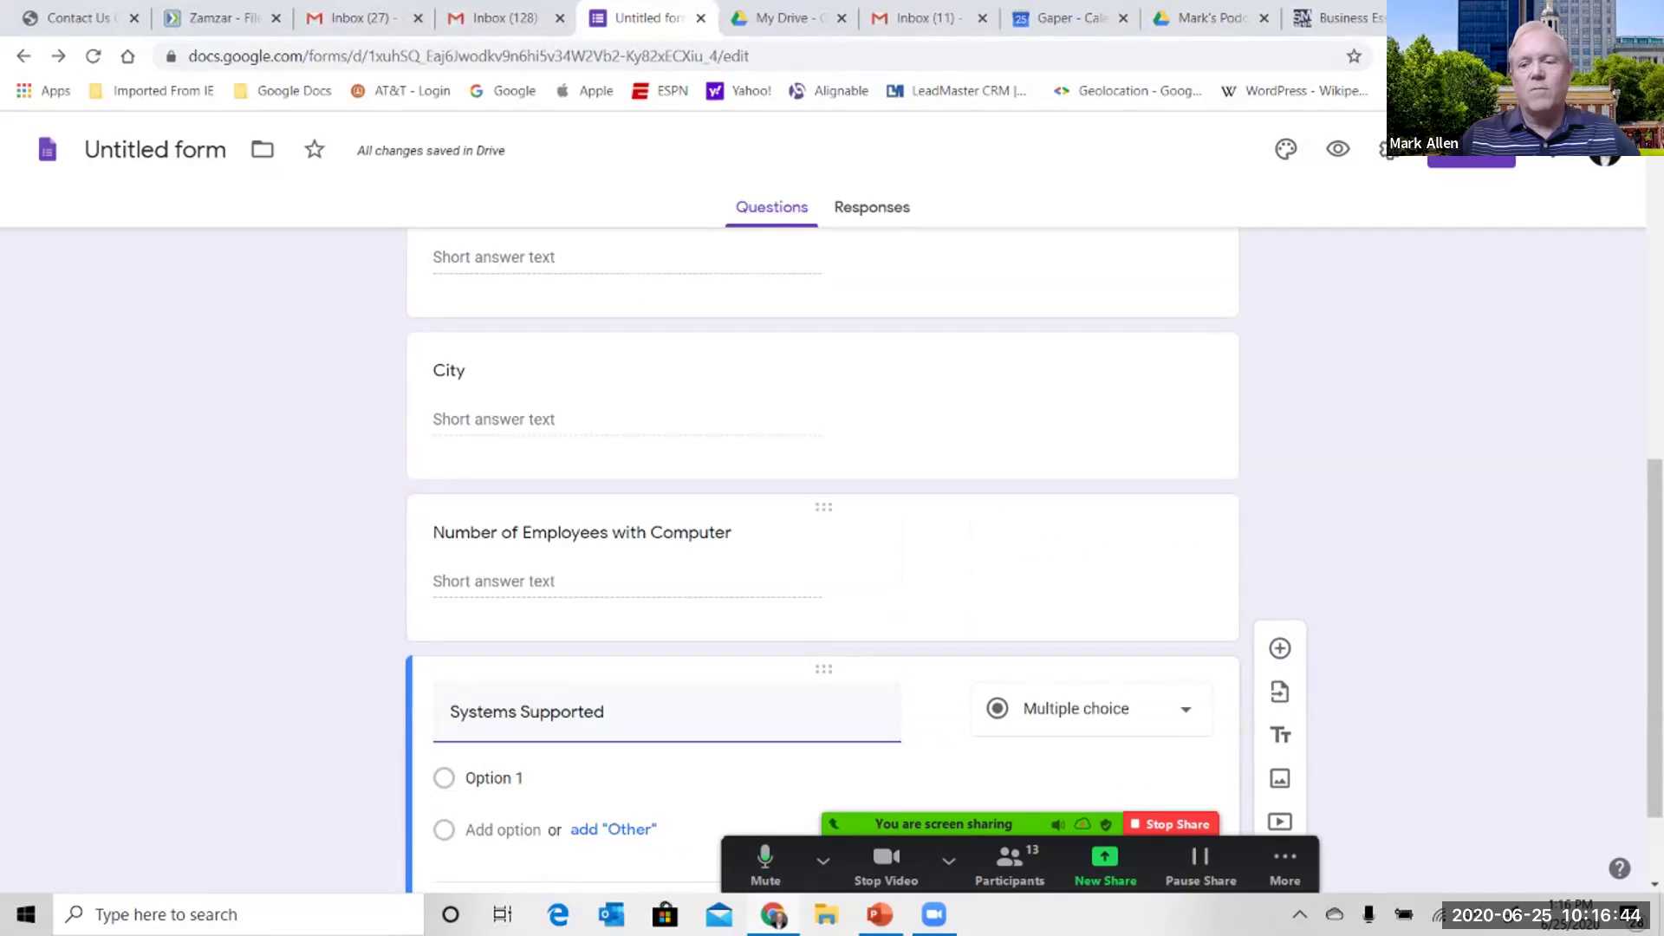
pyautogui.scroll(-1, 822, 520)
# - Enter the choices MAC, Windows and Chromebook, then delete the empty fourth option
pyautogui.click(494, 651)
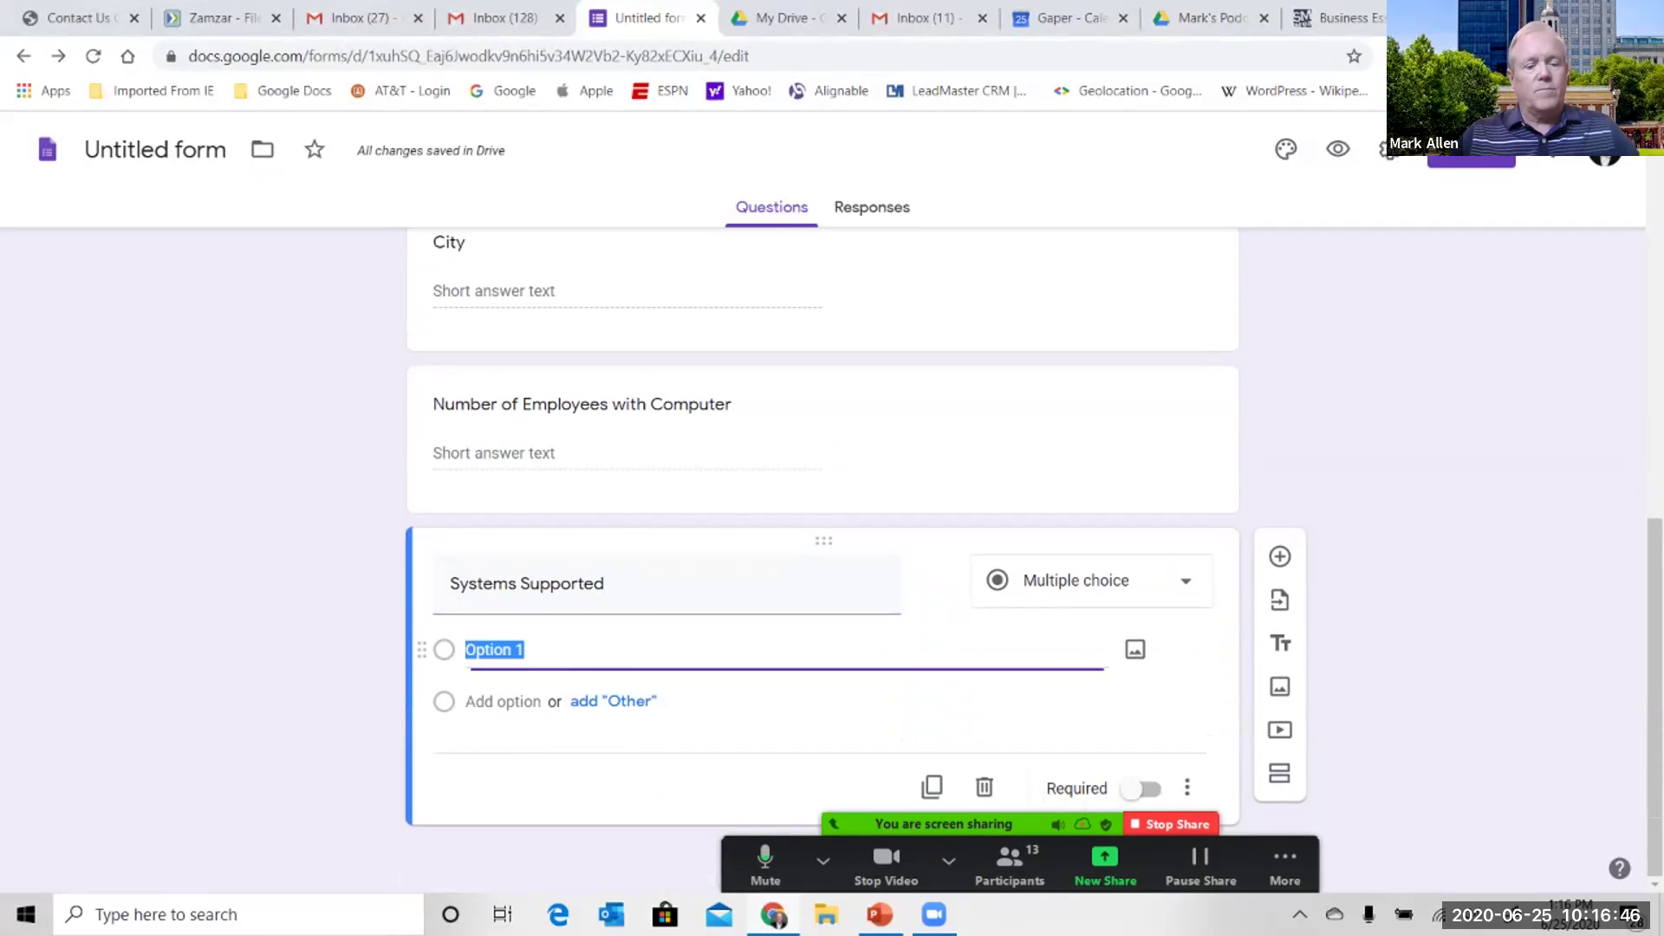
pyautogui.write('Mac')
pyautogui.press('BackSpace')
pyautogui.press('BackSpace')
pyautogui.write('O')
pyautogui.press('BackSpace')
pyautogui.write('AC')
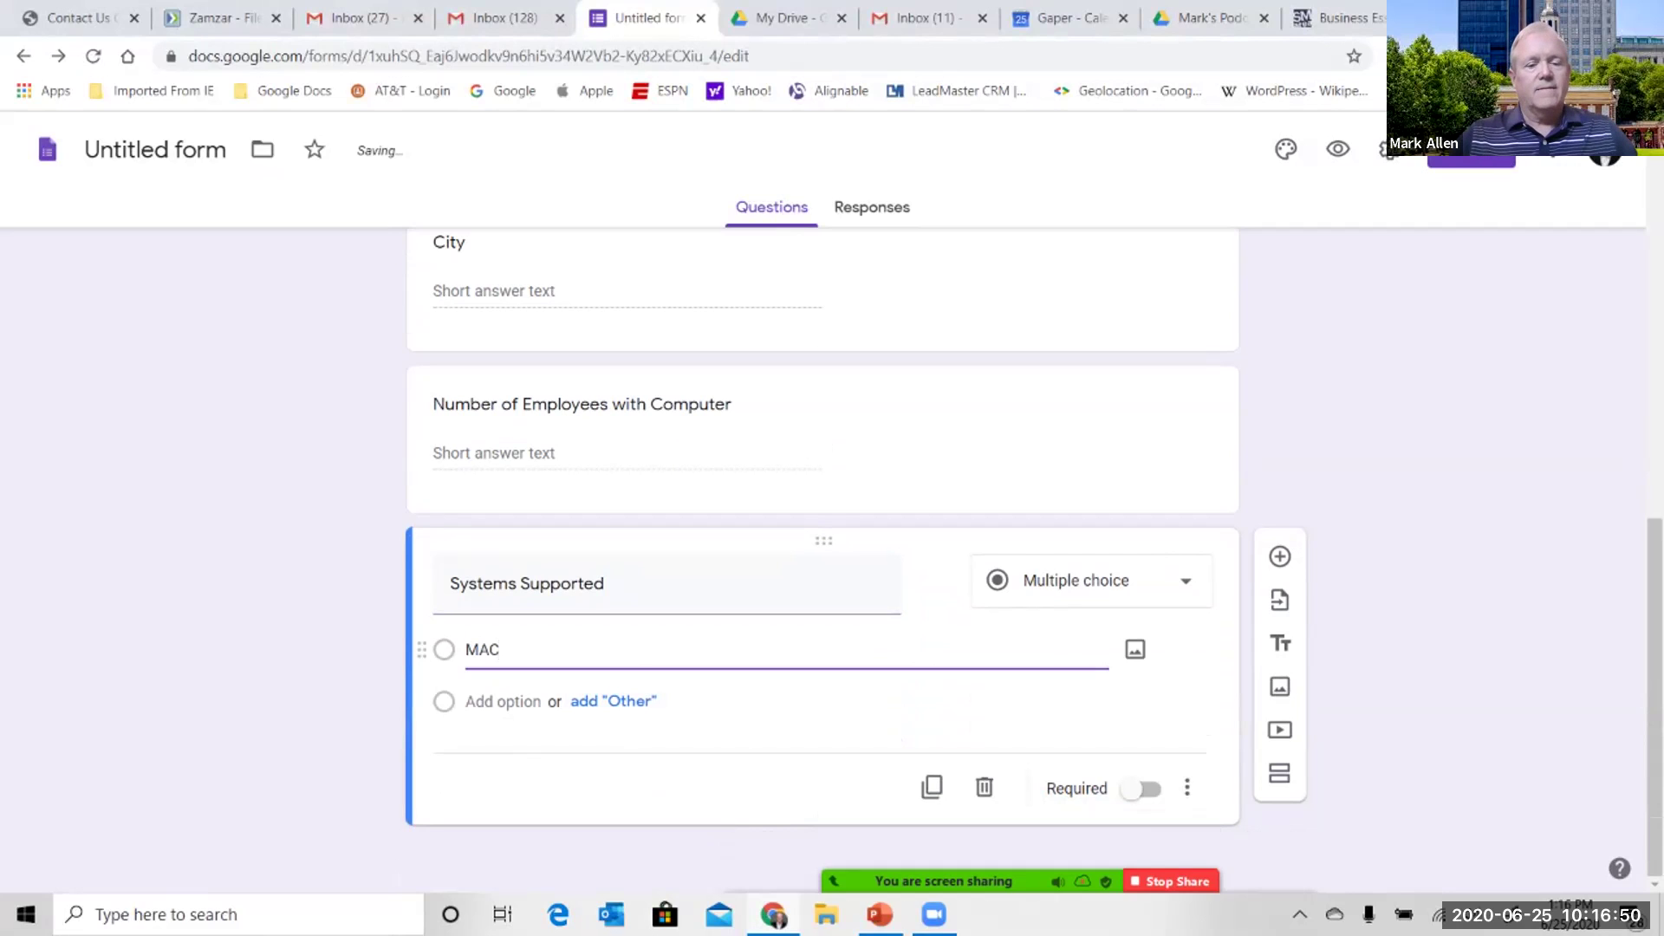
pyautogui.press('Return')
pyautogui.write('Windows')
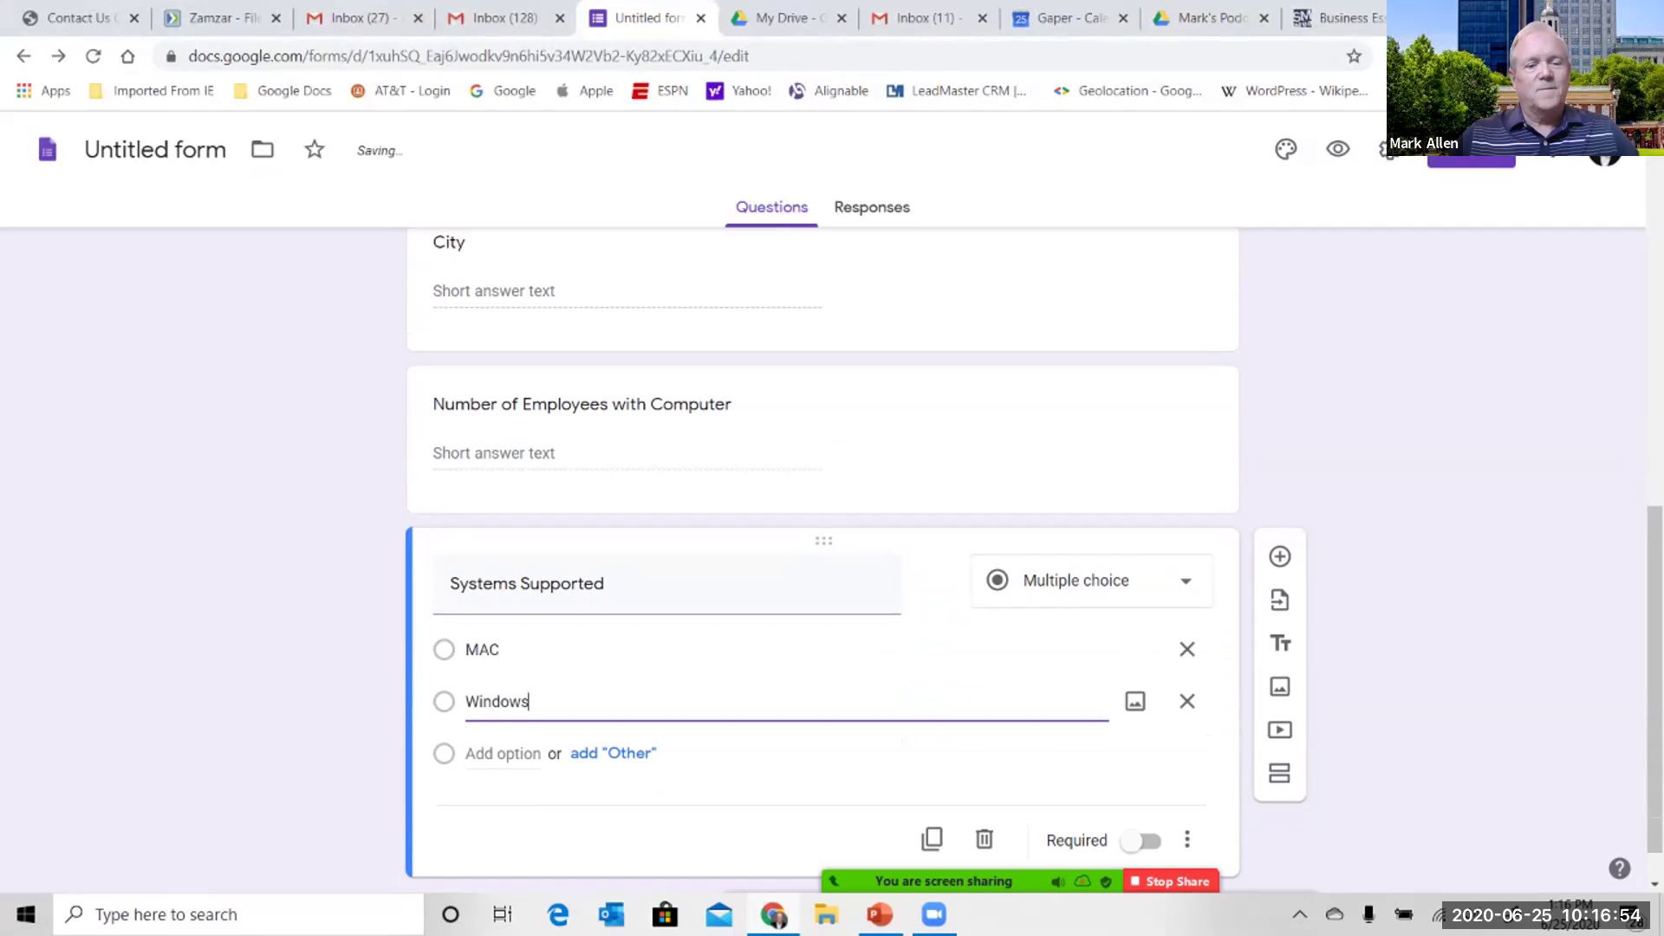
pyautogui.press('Return')
pyautogui.write('Chromebook')
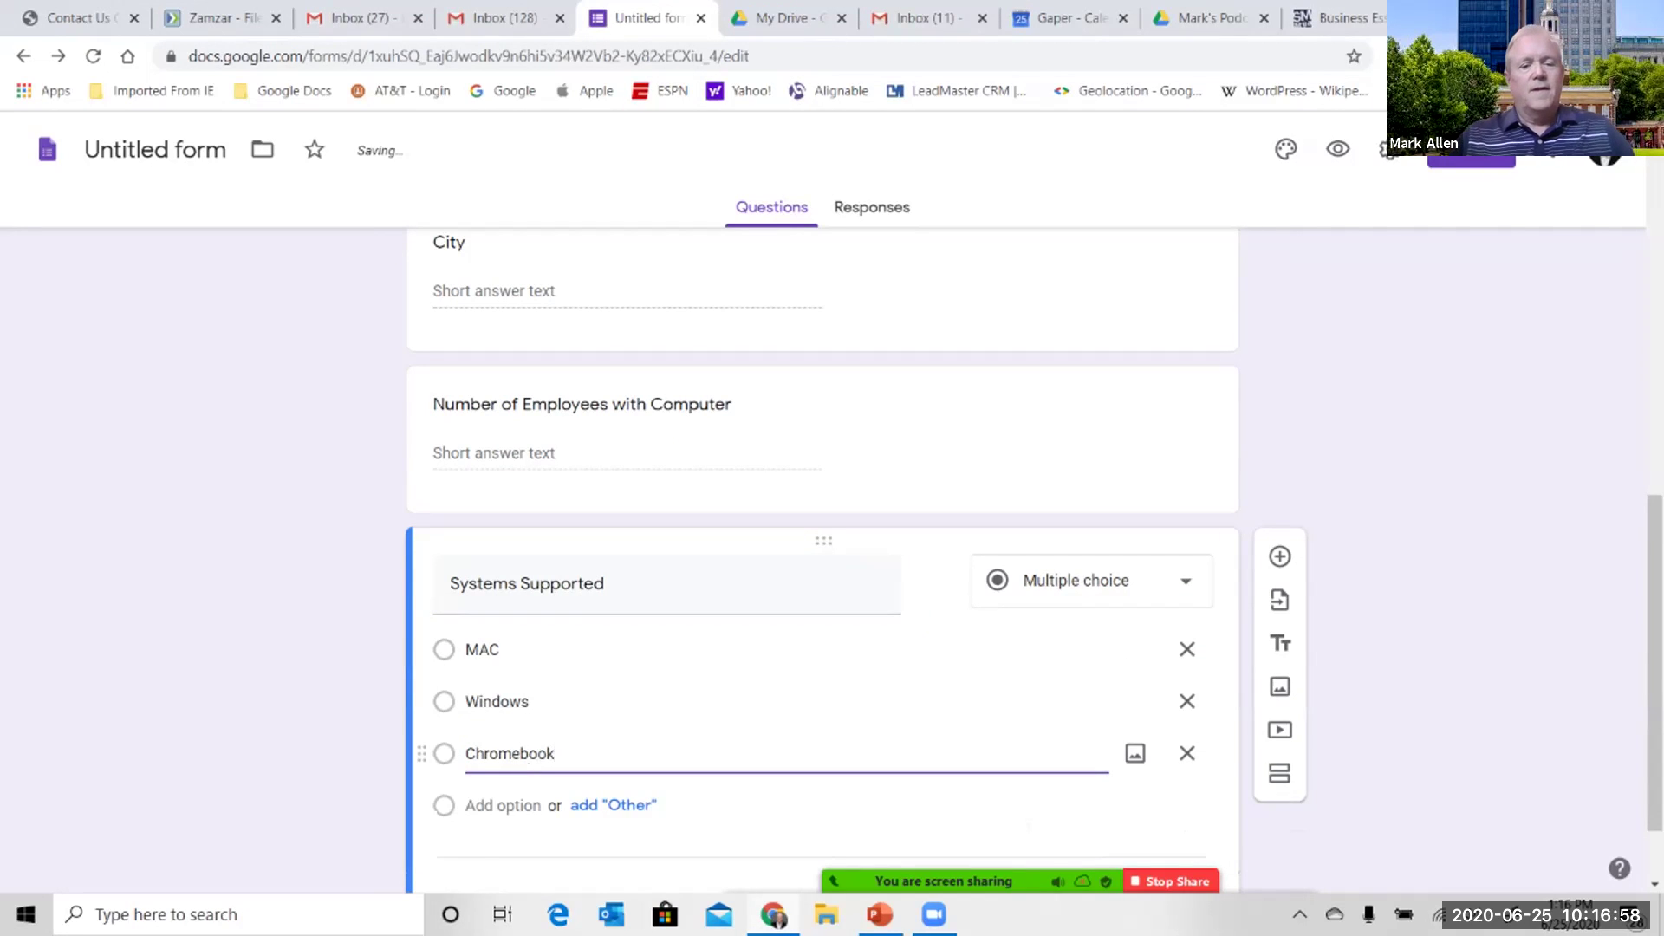
pyautogui.press('Return')
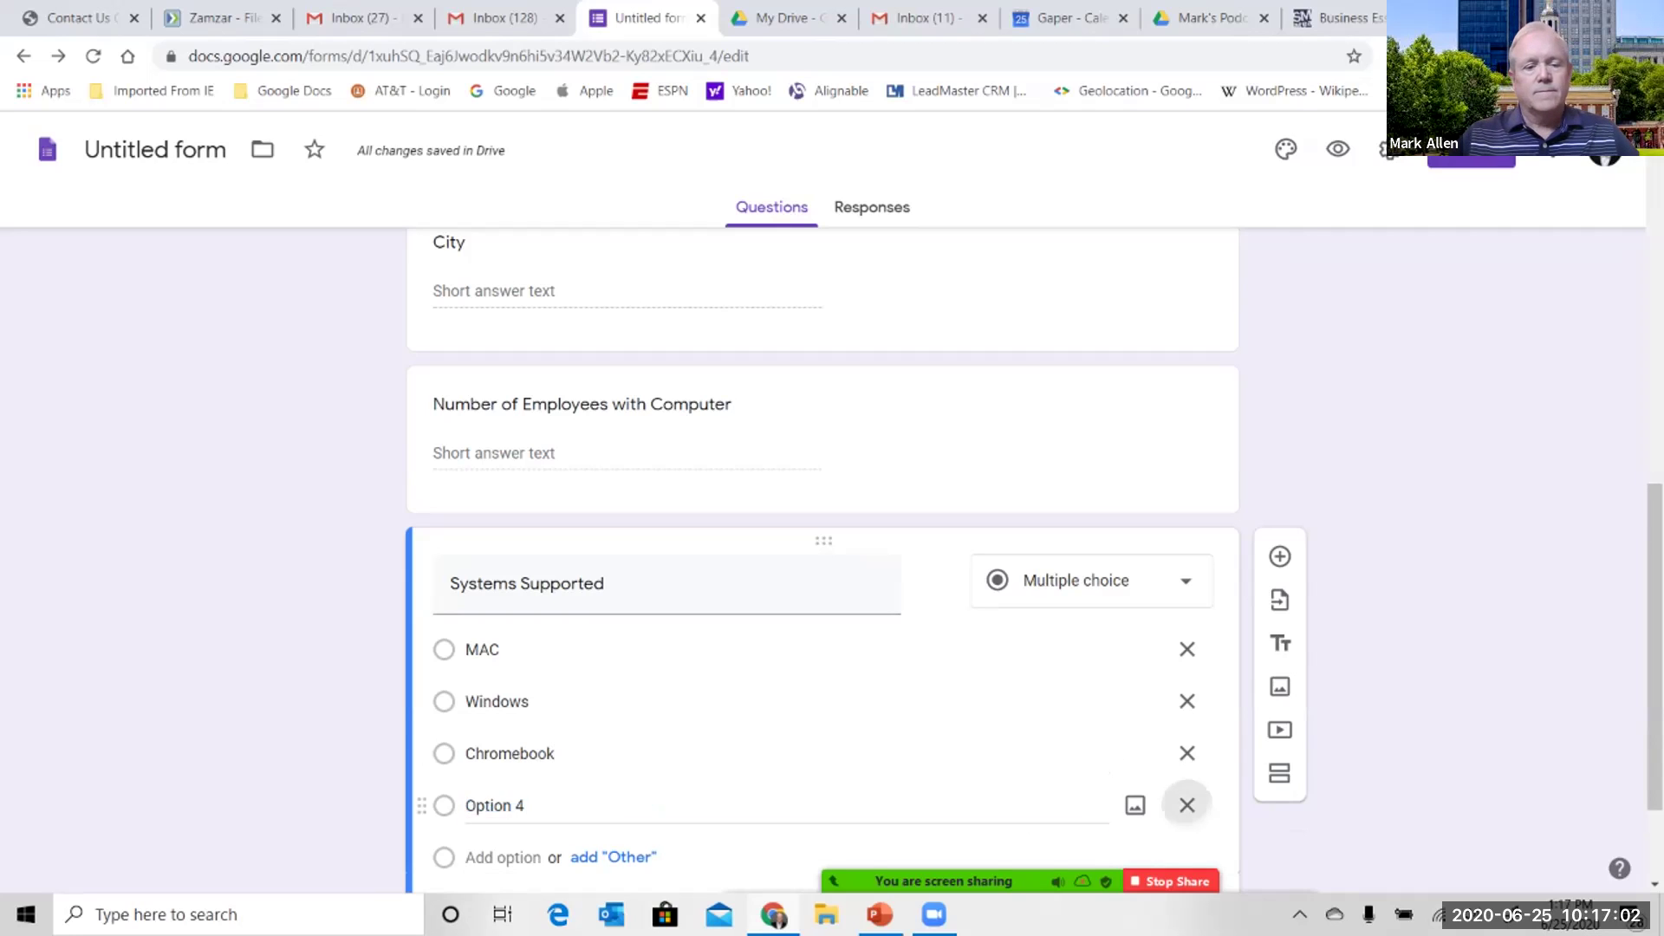
pyautogui.click(1187, 806)
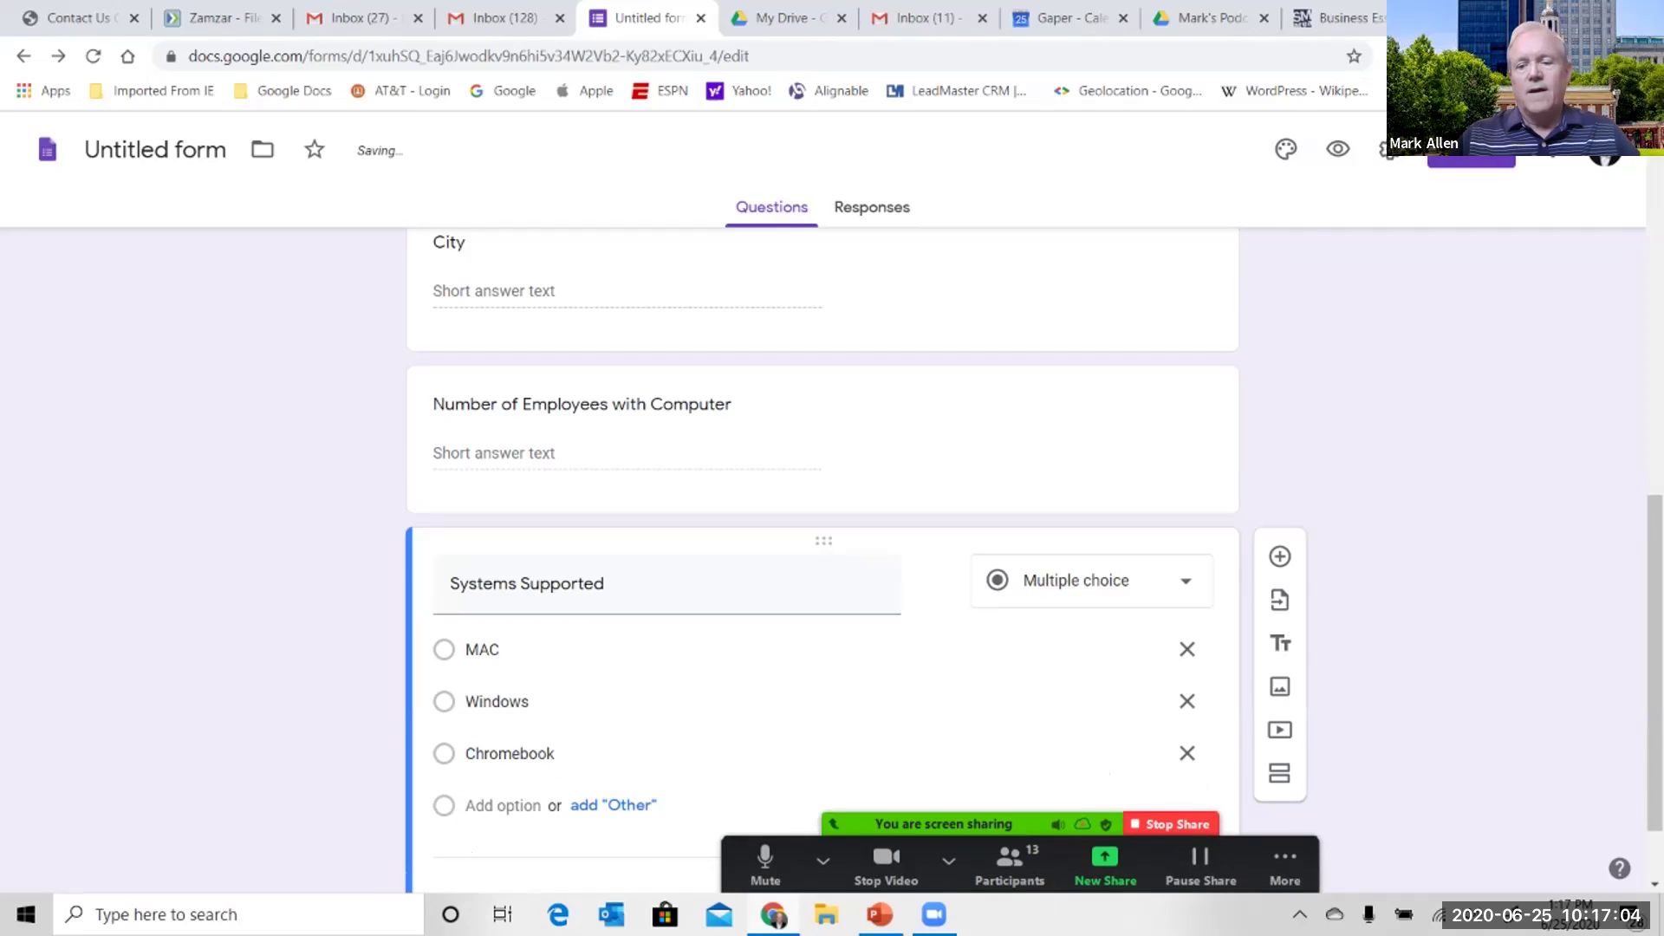
pyautogui.scroll(-1, 822, 520)
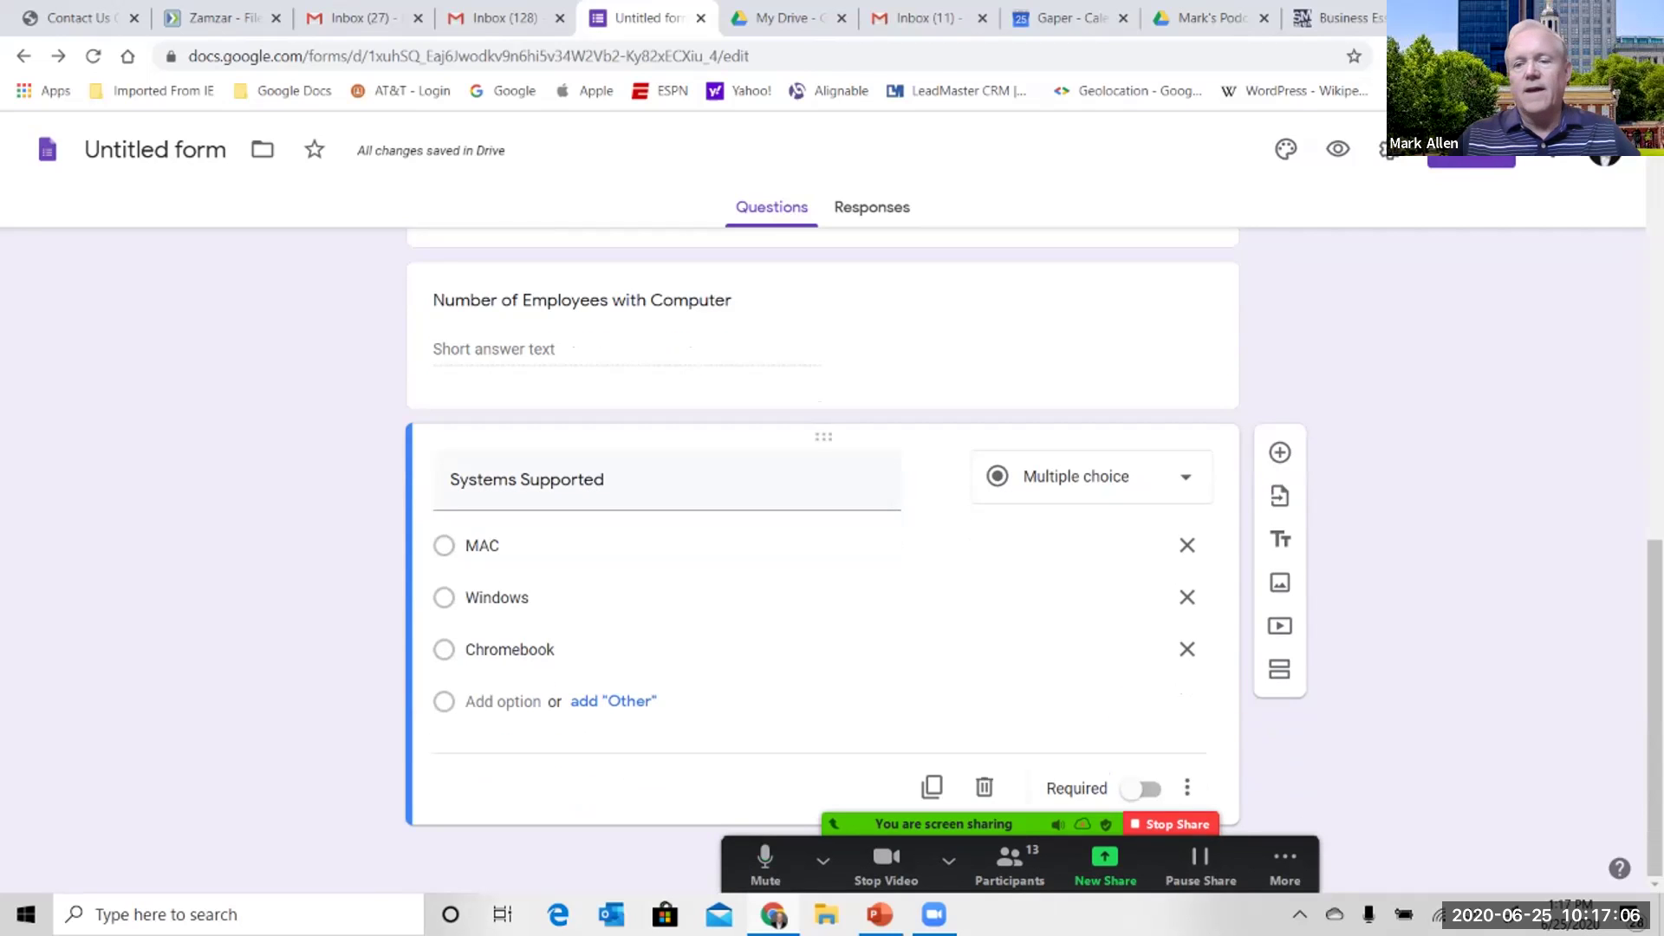
# - Add a Paragraph question titled 'Comments', correcting the misspelled 'Commnets'
pyautogui.click(1281, 452)
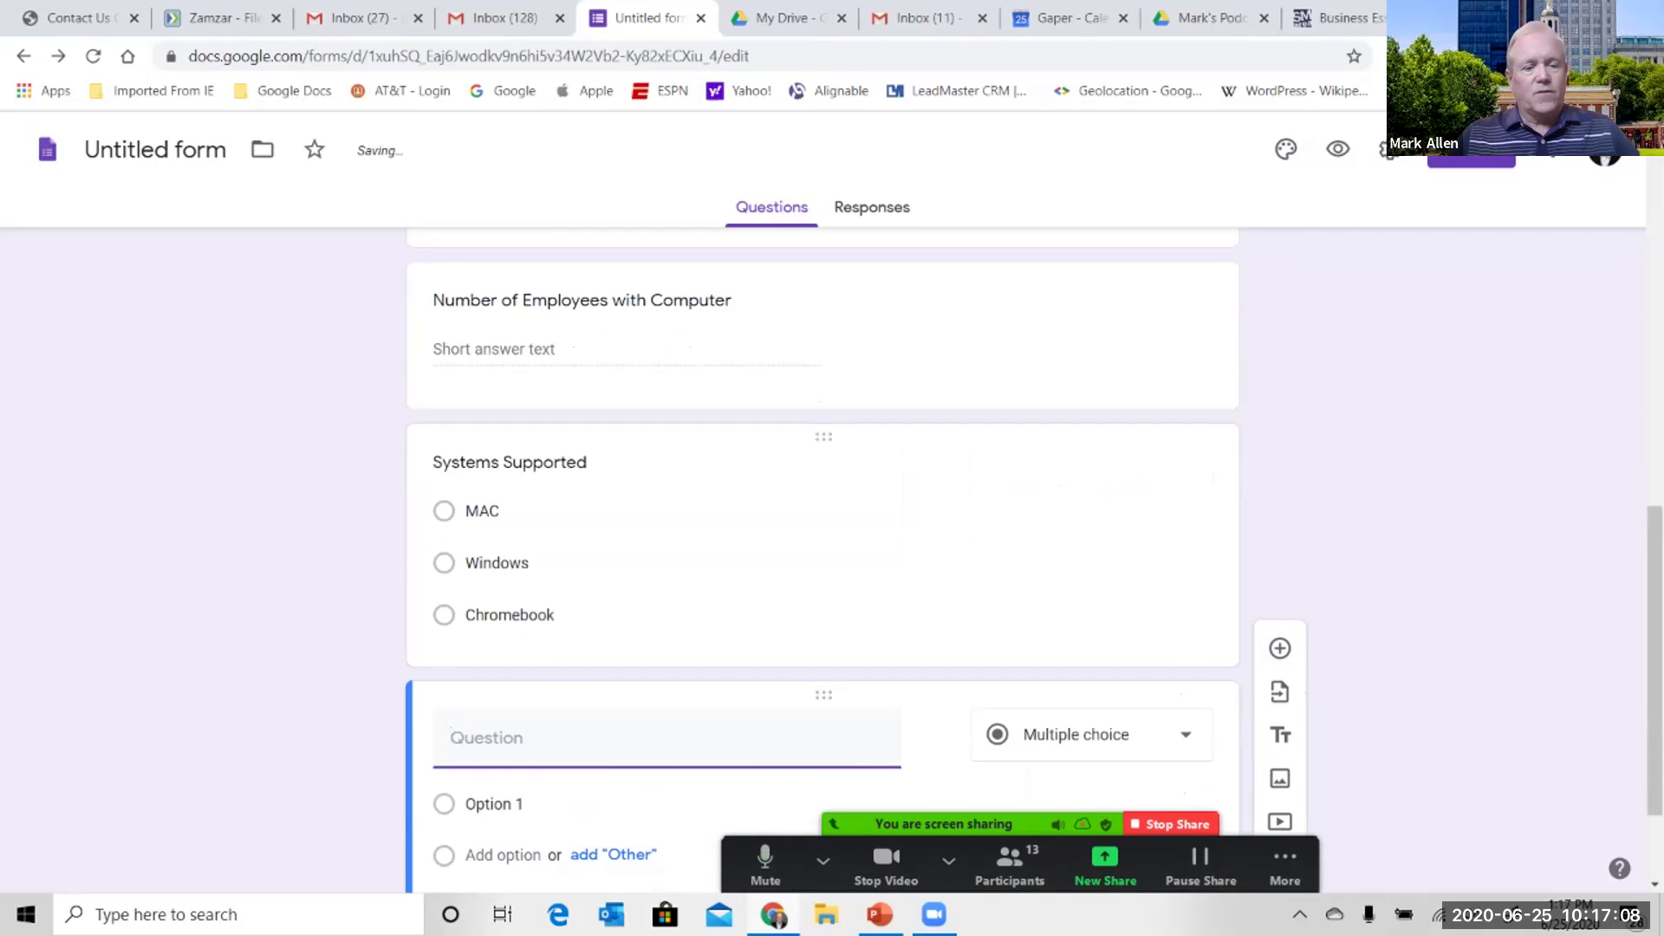
pyautogui.write('Commnets')
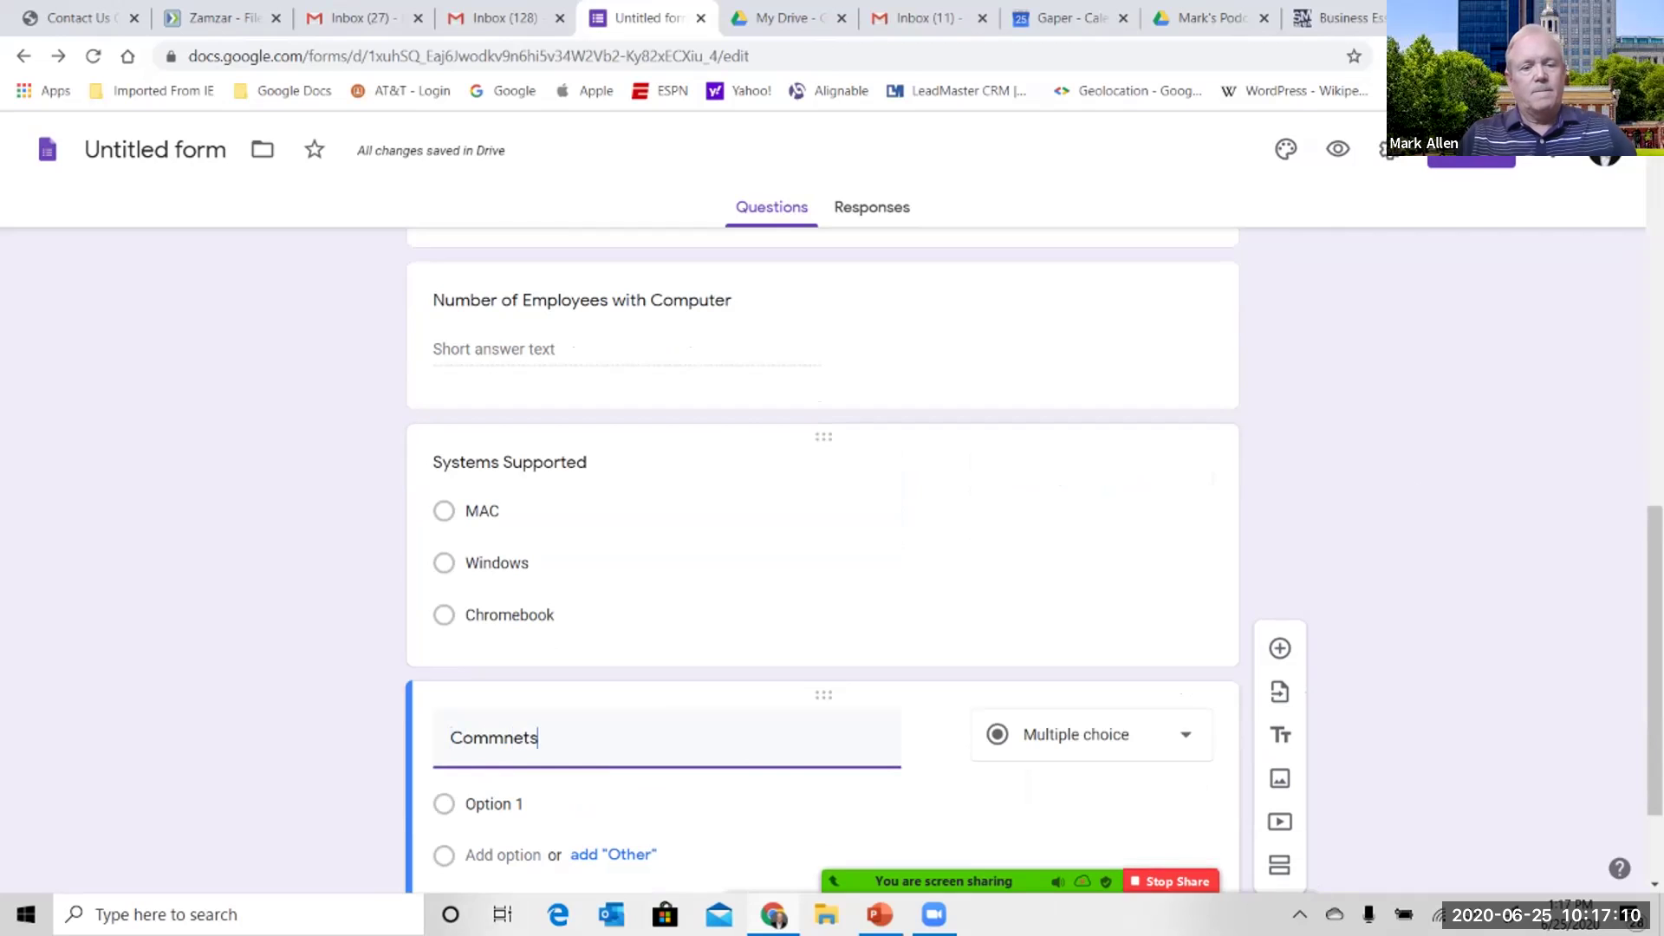
pyautogui.press('BackSpace')
pyautogui.press('BackSpace')
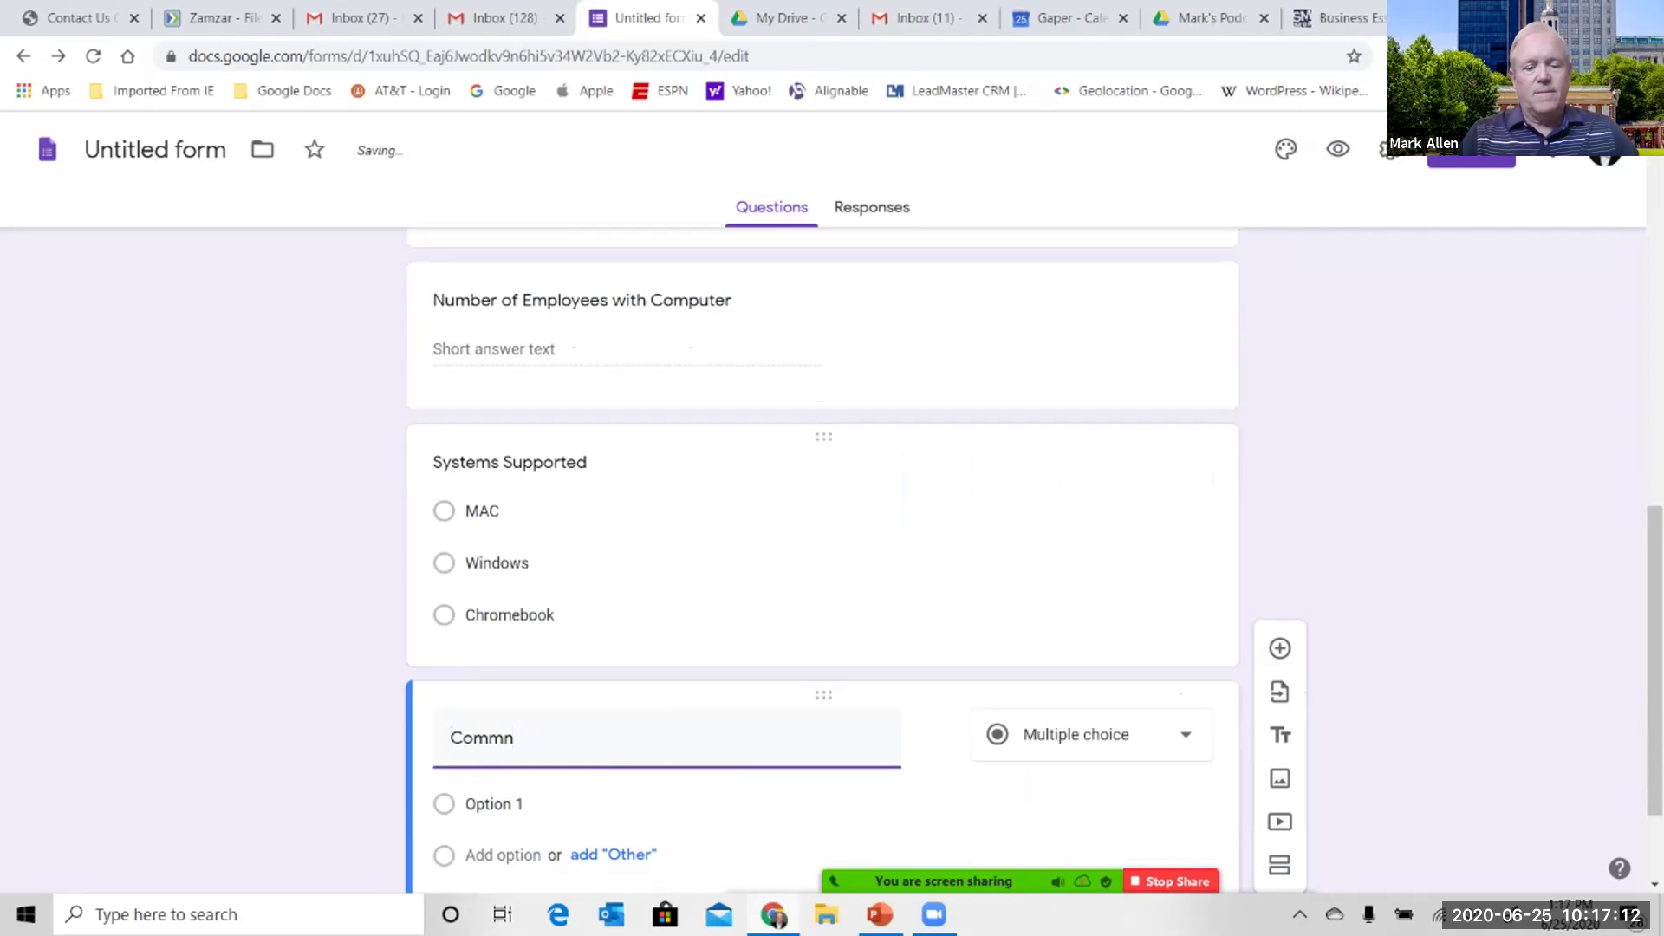
pyautogui.press('BackSpace')
pyautogui.write('ent')
pyautogui.press('BackSpace')
pyautogui.write('nts')
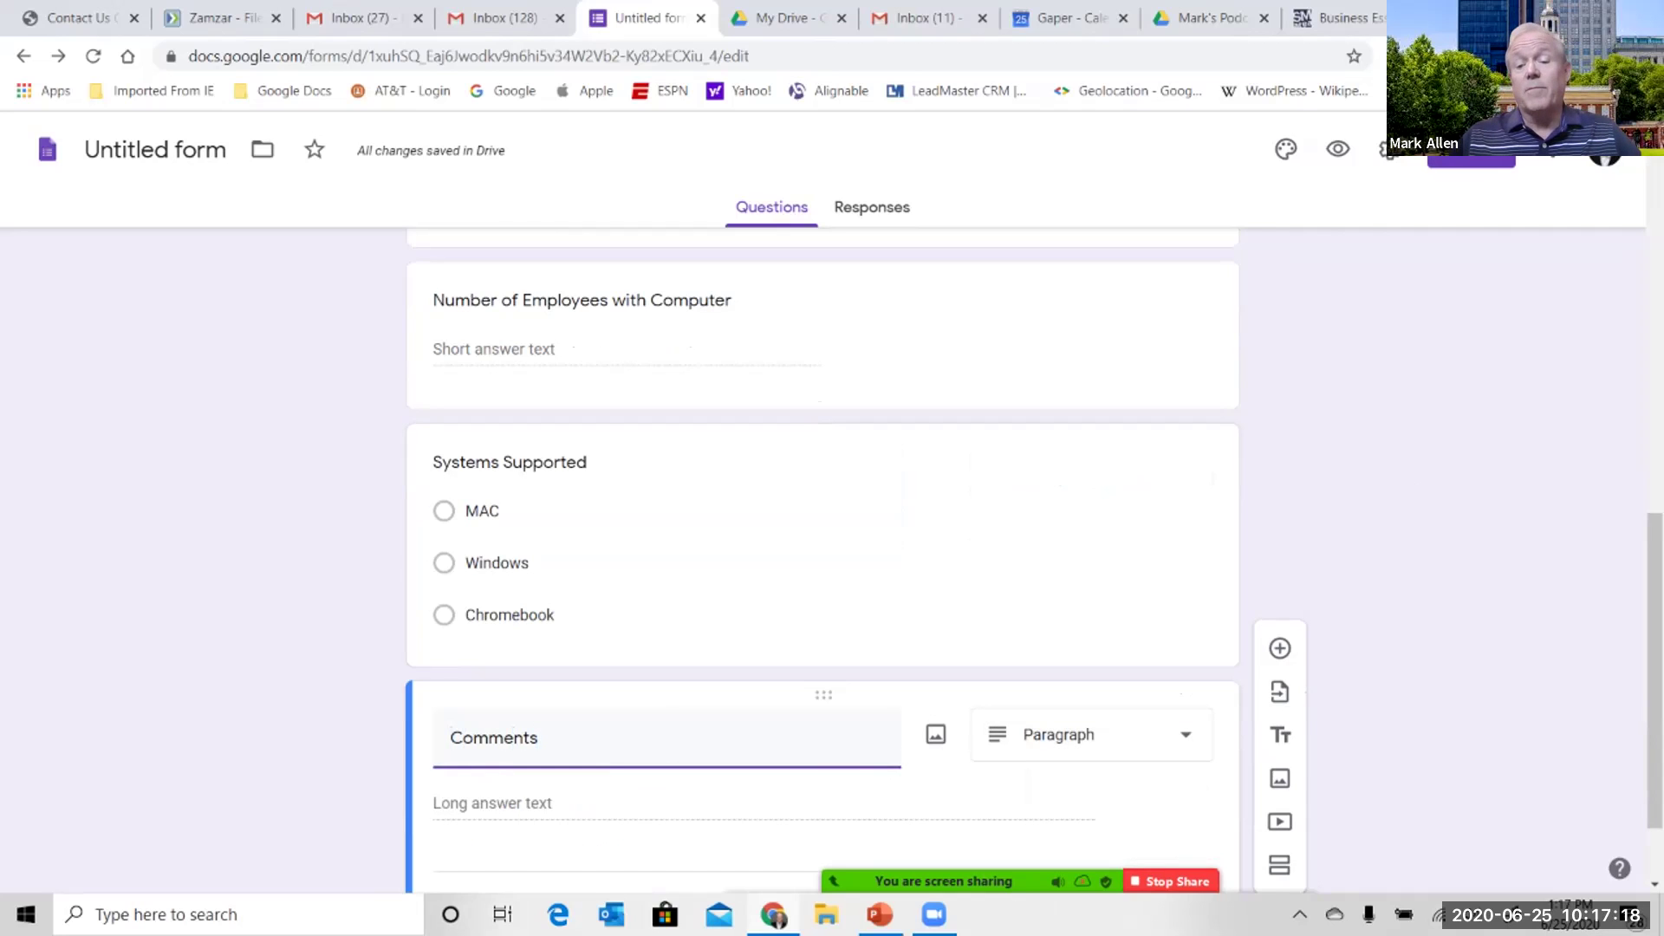
pyautogui.scroll(-1, 823, 520)
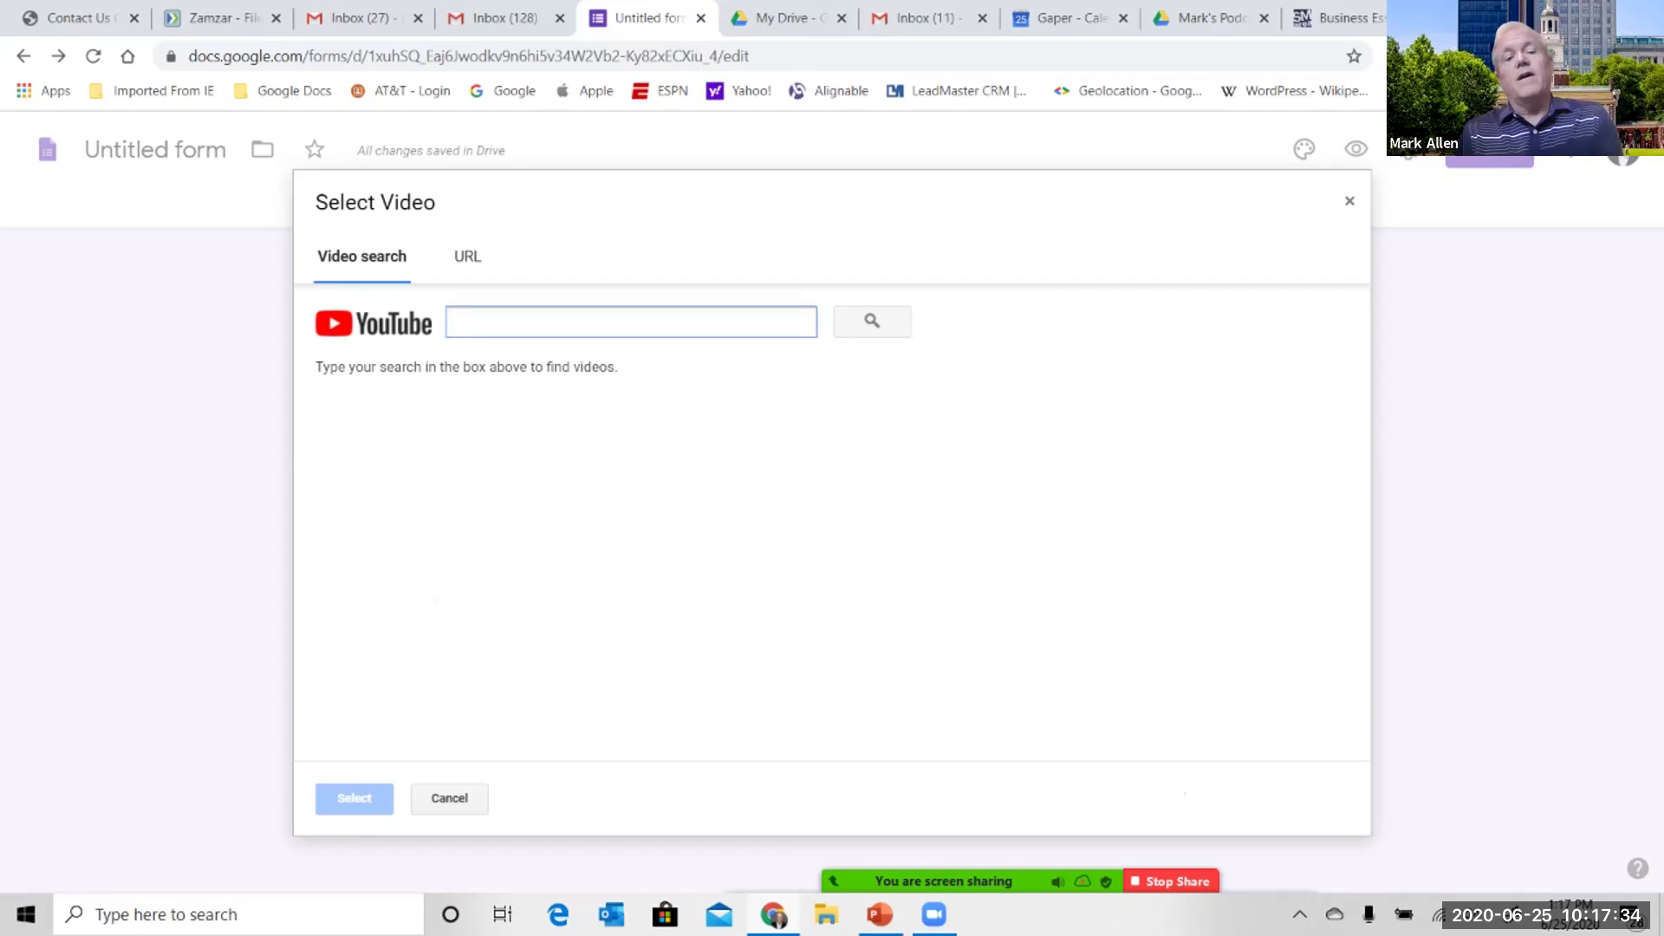
# - Search YouTube for 'Ophtek' and insert the How Ophtek Helps Businesses video
pyautogui.write('Ophtek')
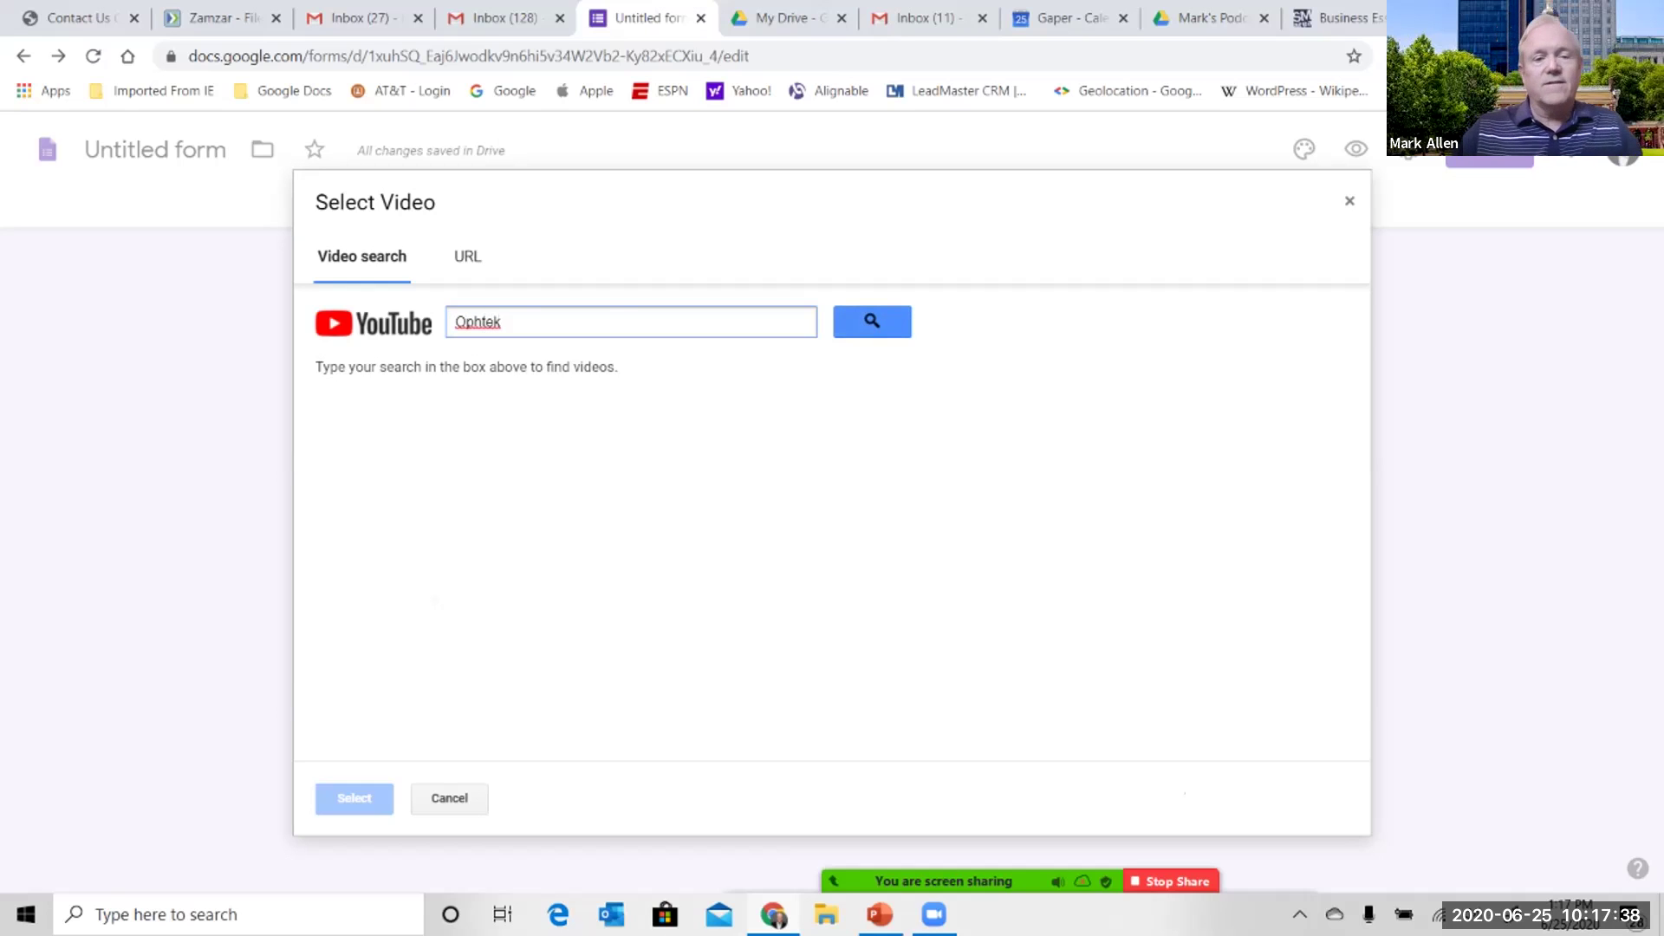
pyautogui.press('Return')
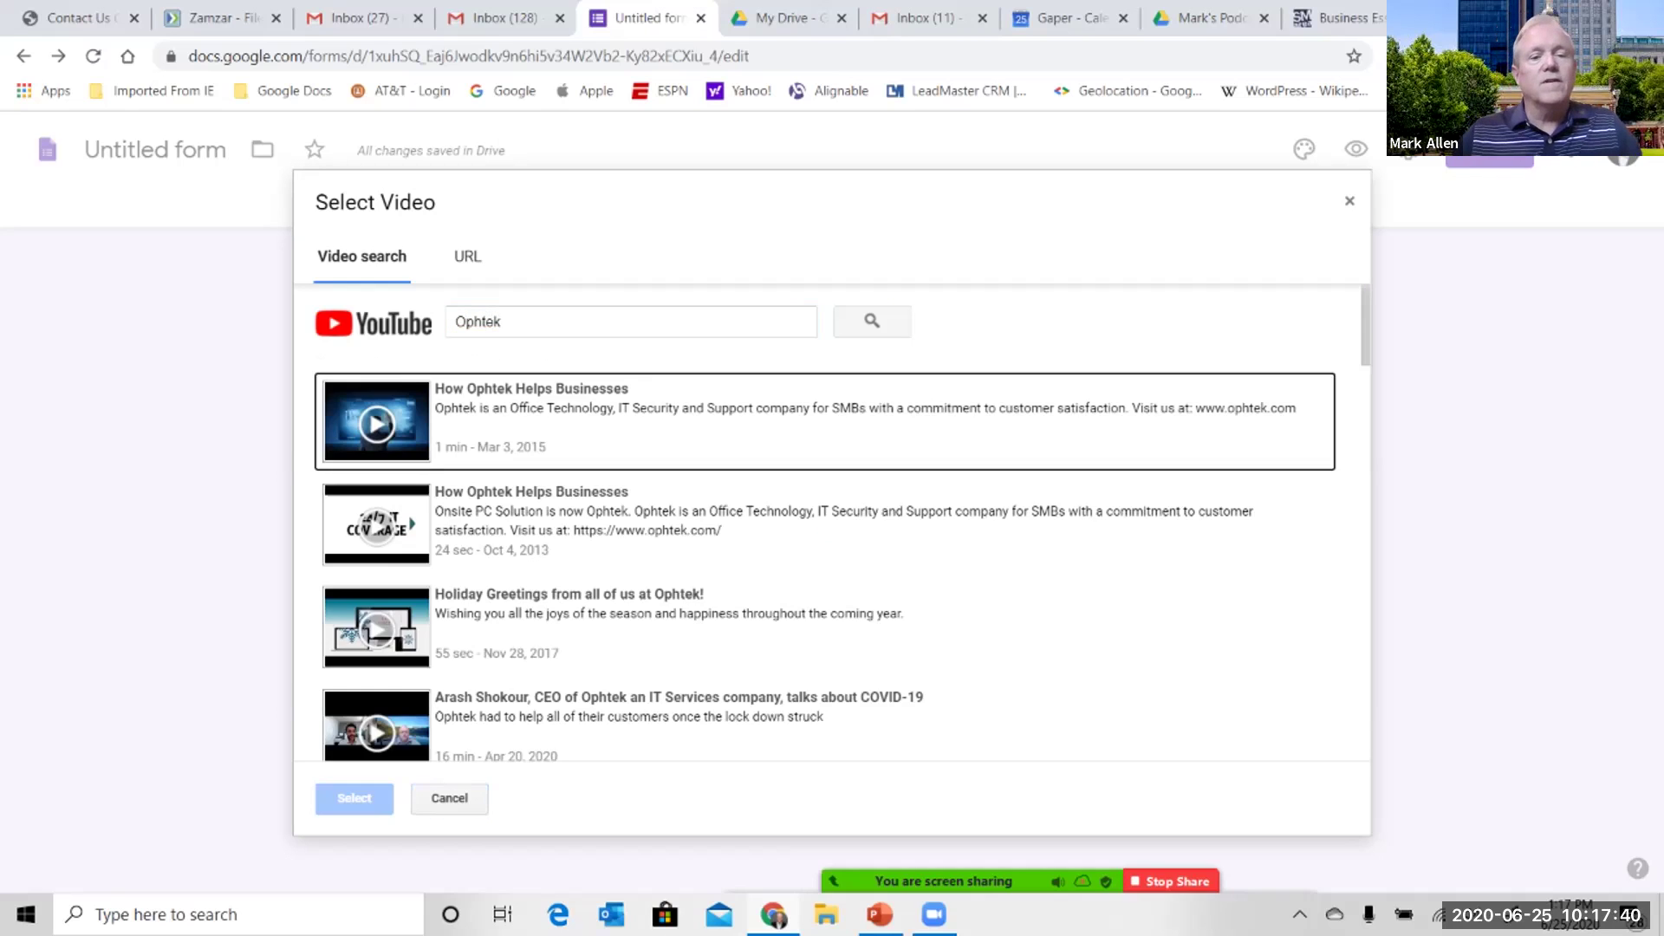
pyautogui.click(823, 423)
pyautogui.click(354, 797)
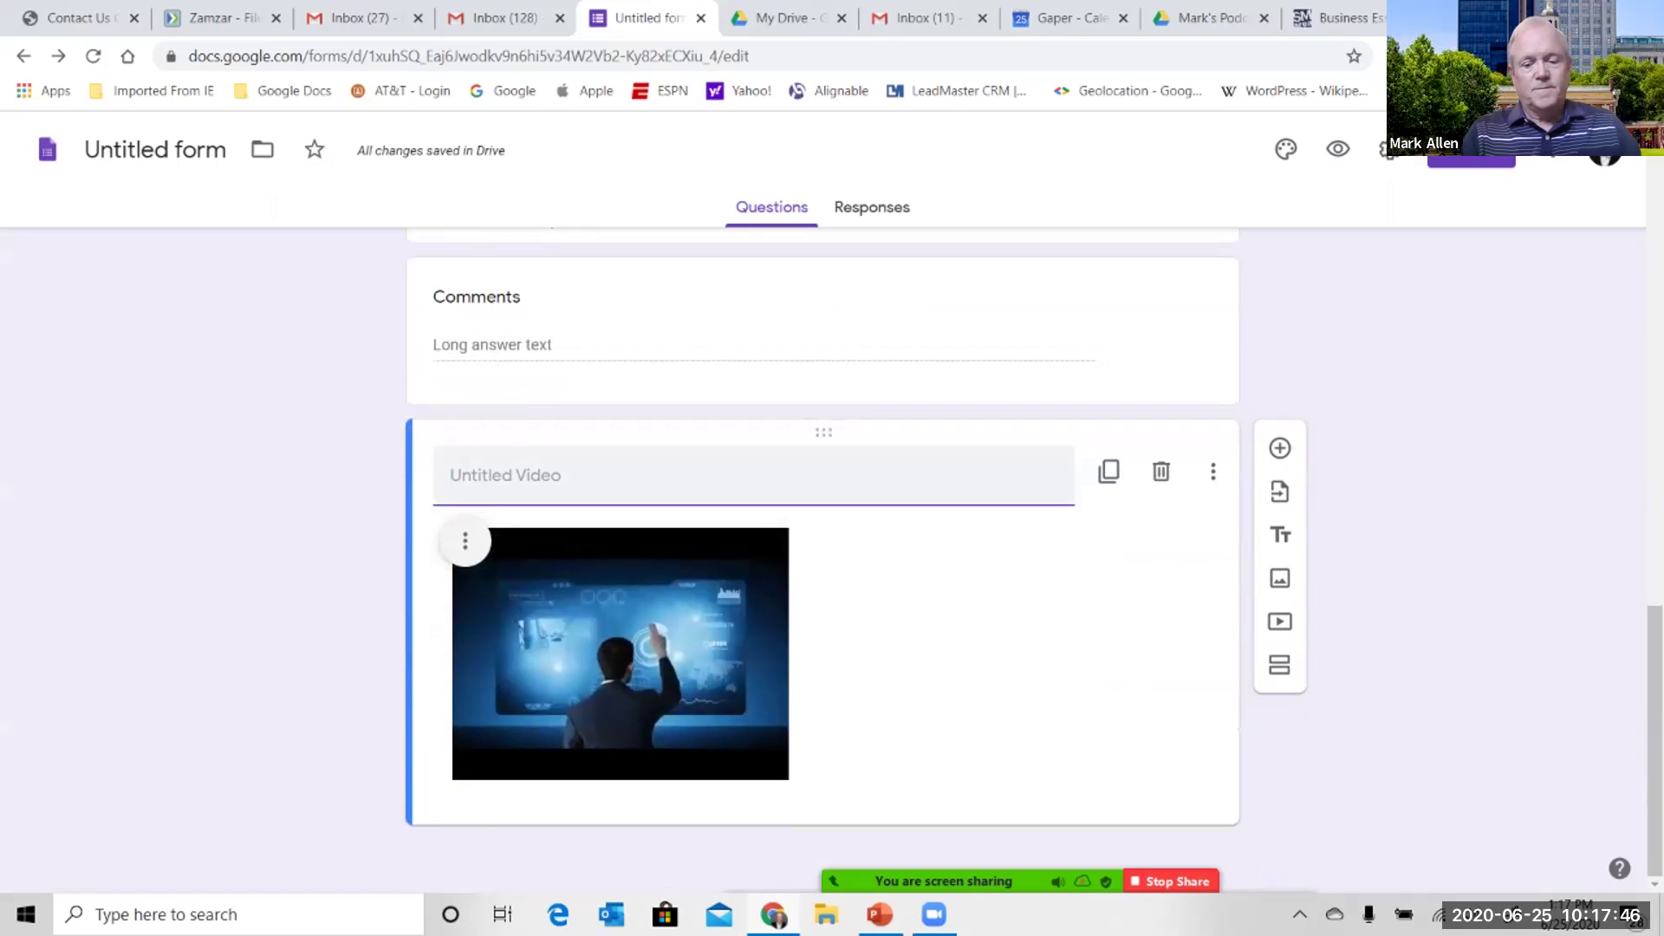
# - Title the video 'Ophtek Services' and move it above the First Name question
pyautogui.write('Ophtek Ser')
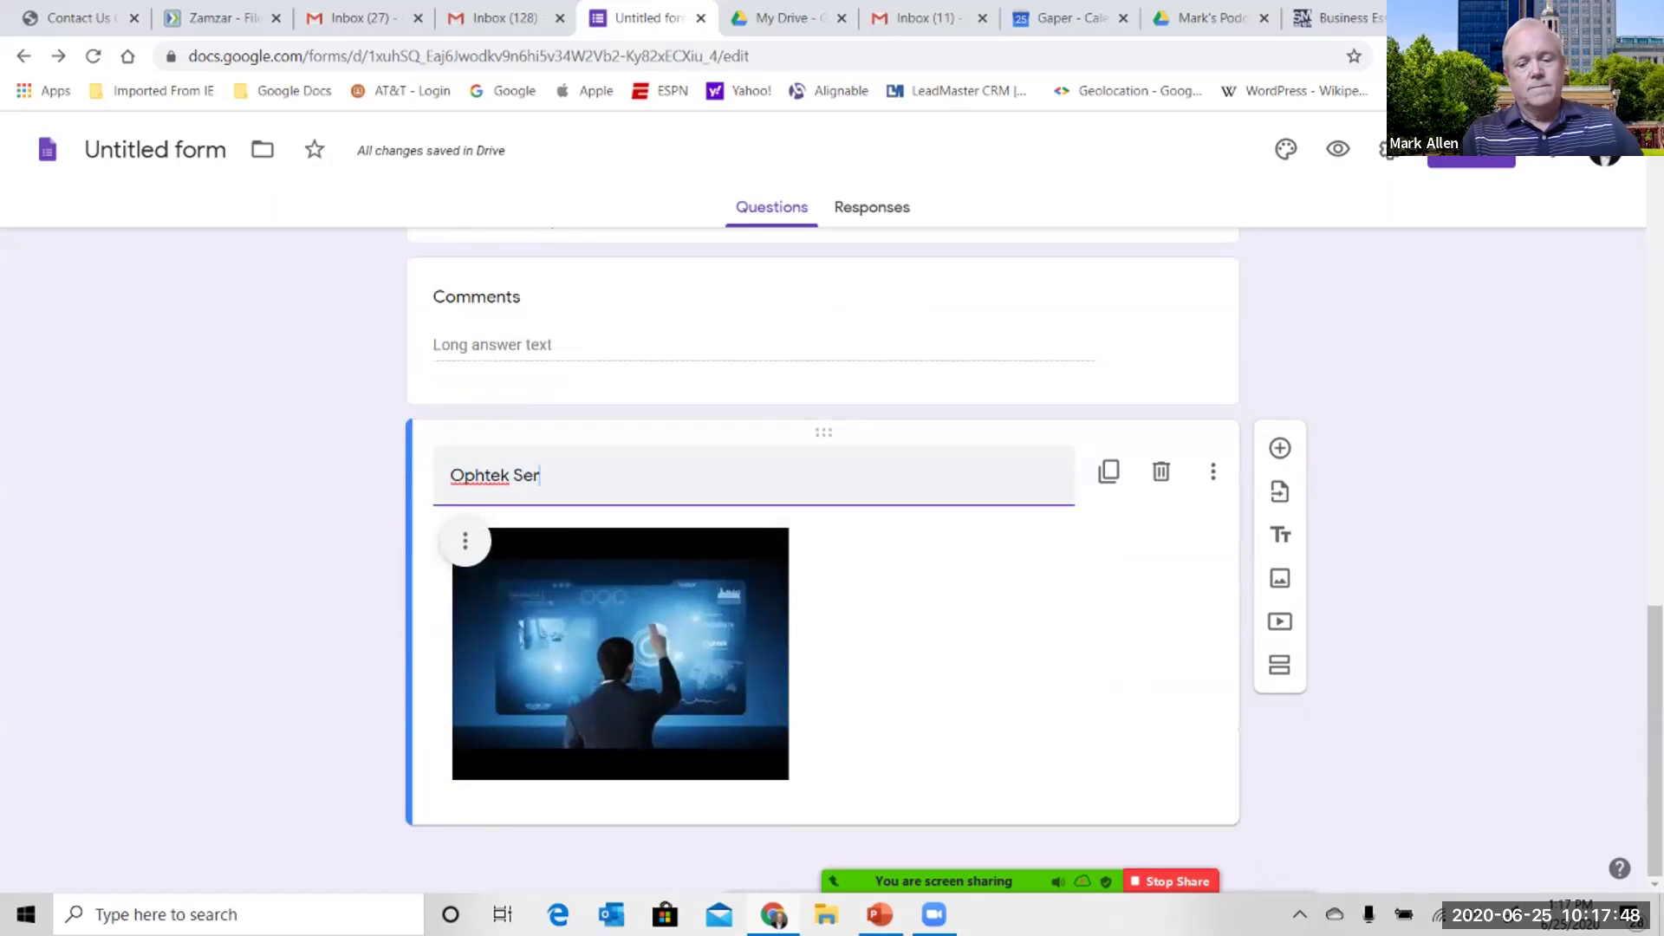
pyautogui.write('vices')
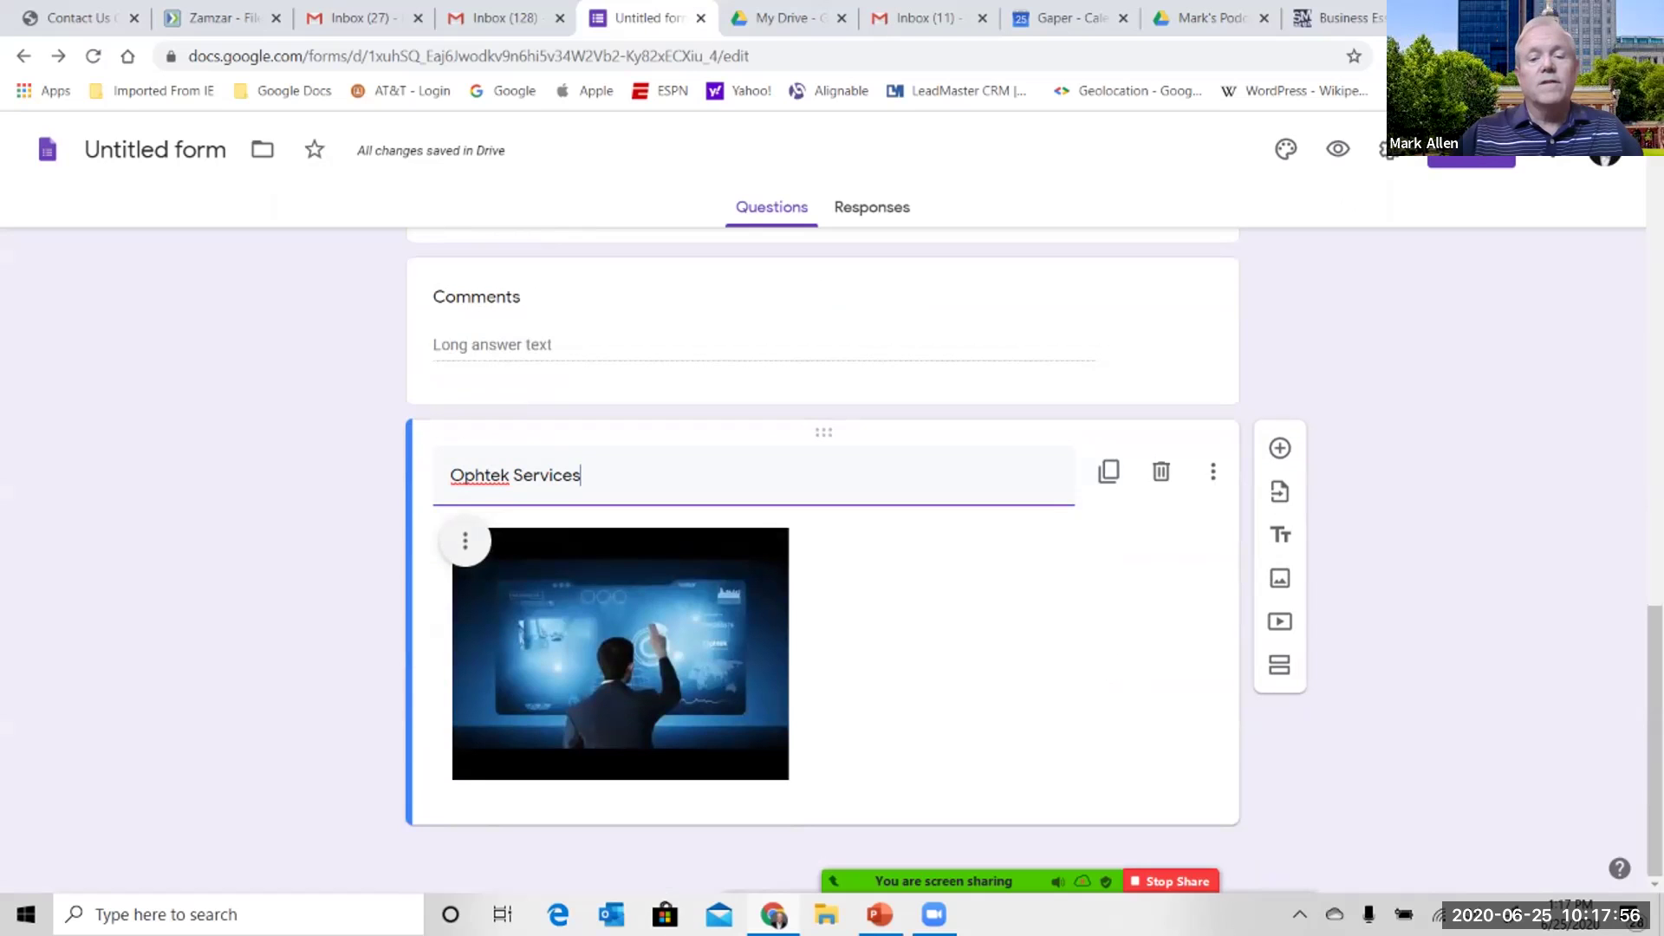
pyautogui.moveTo(823, 432); pyautogui.dragTo(823, 286)
pyautogui.scroll(2, 823, 520)
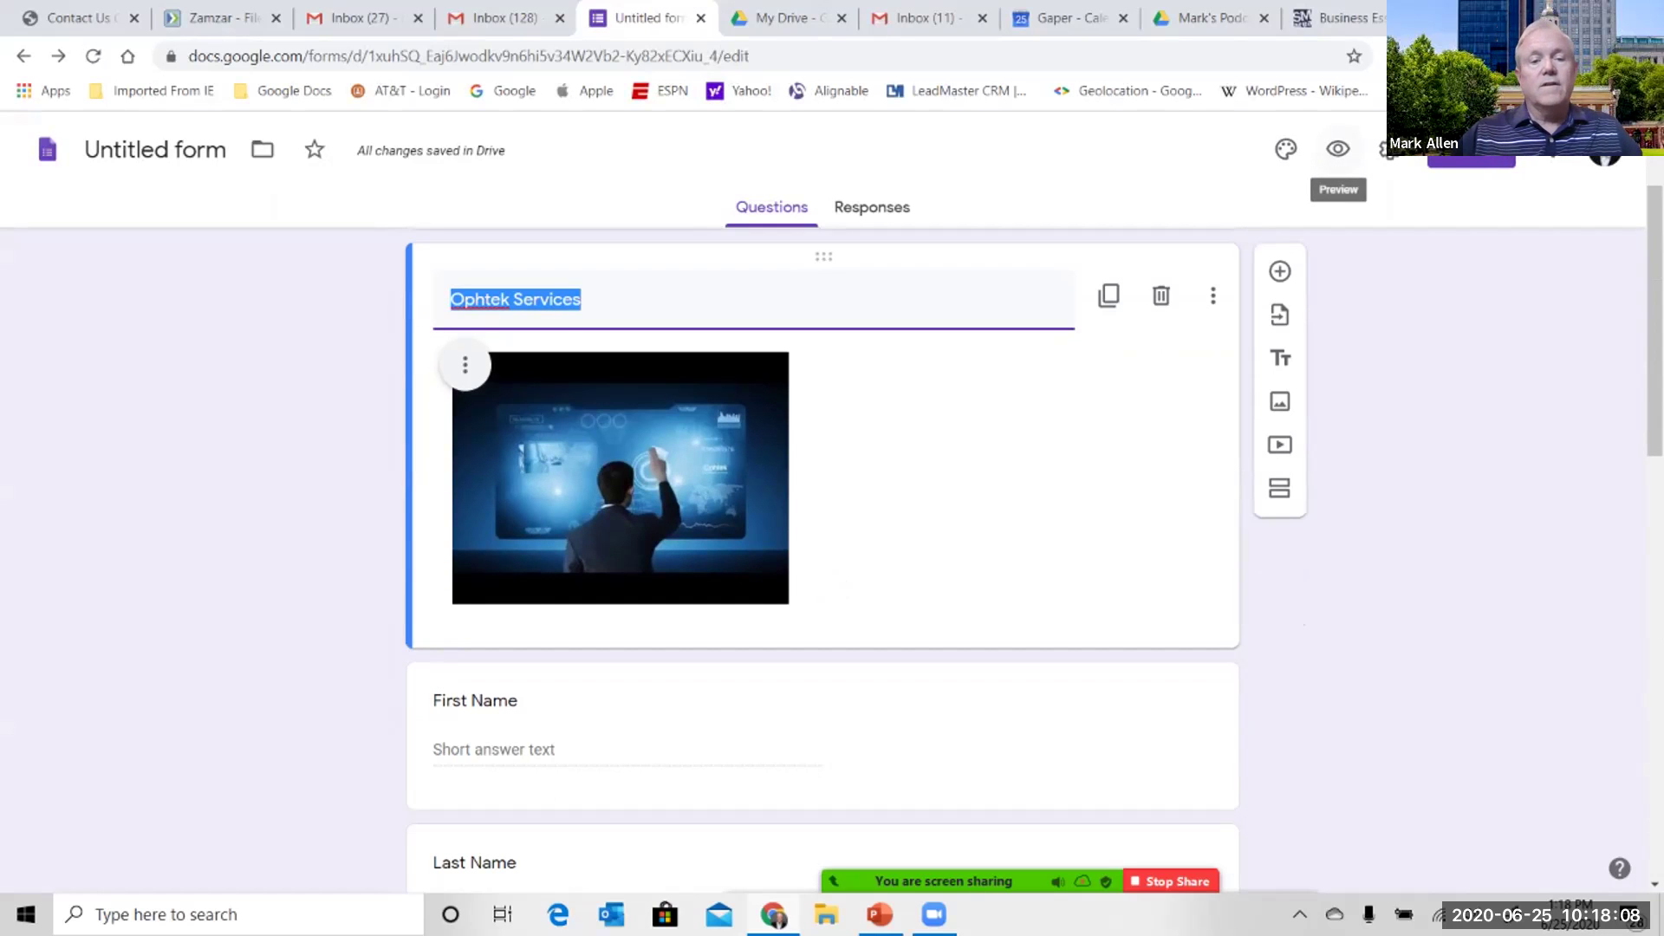
# - Preview the live IT Services Form with its video, then return to editing its theme
pyautogui.click(1338, 149)
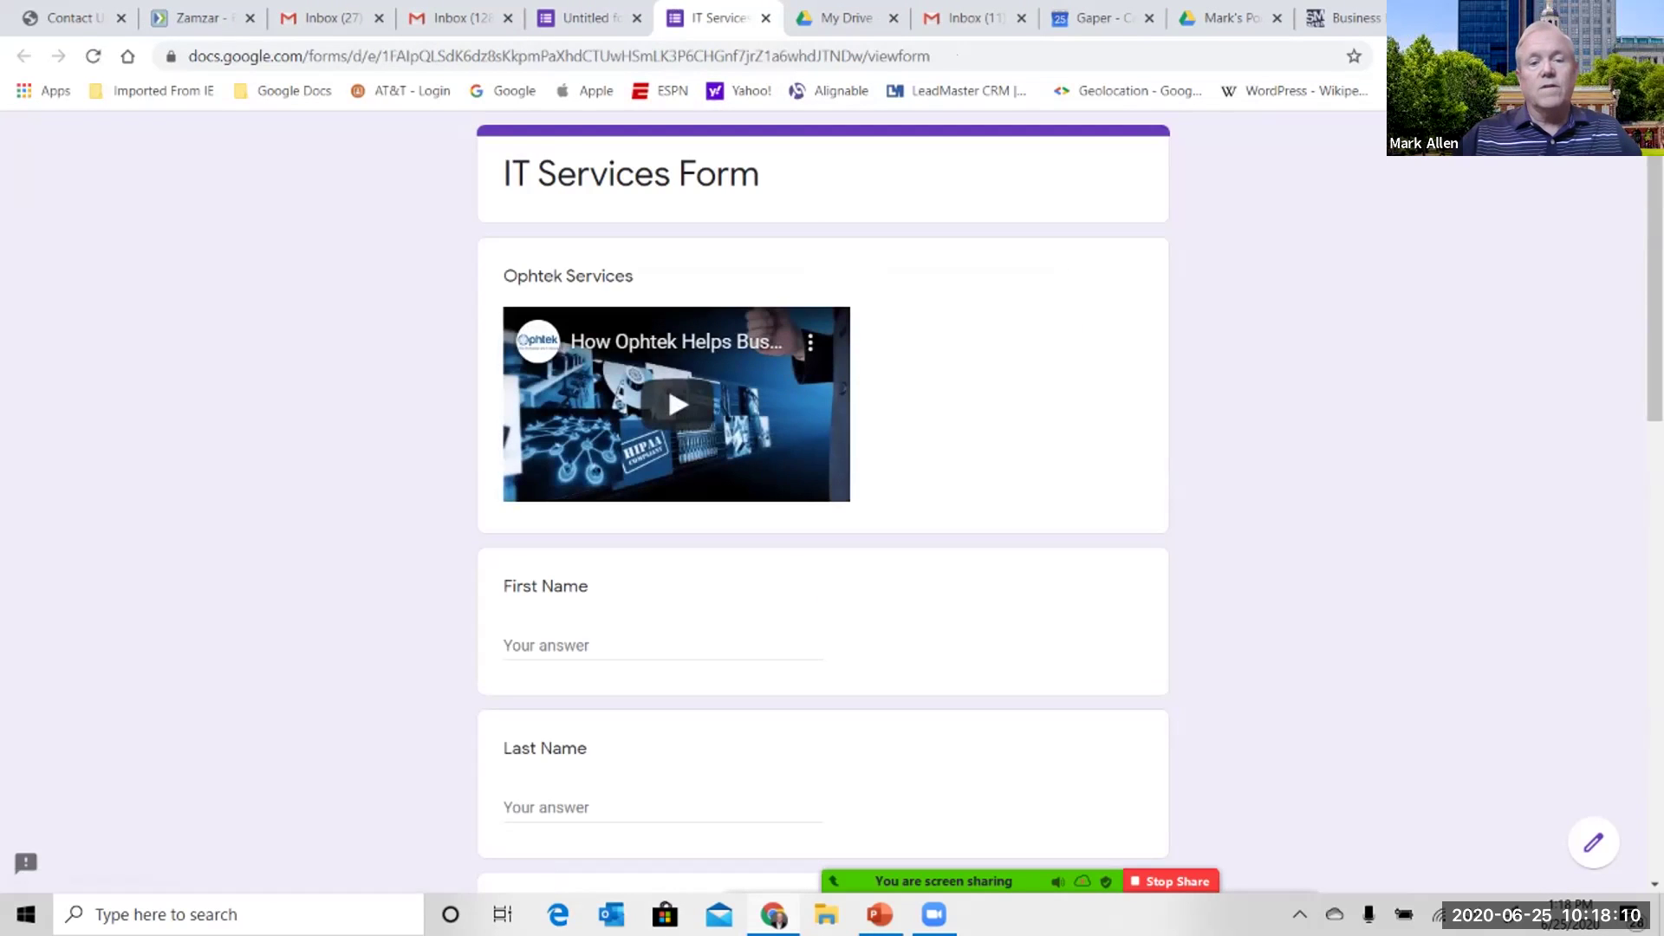
pyautogui.scroll(-8, 824, 503)
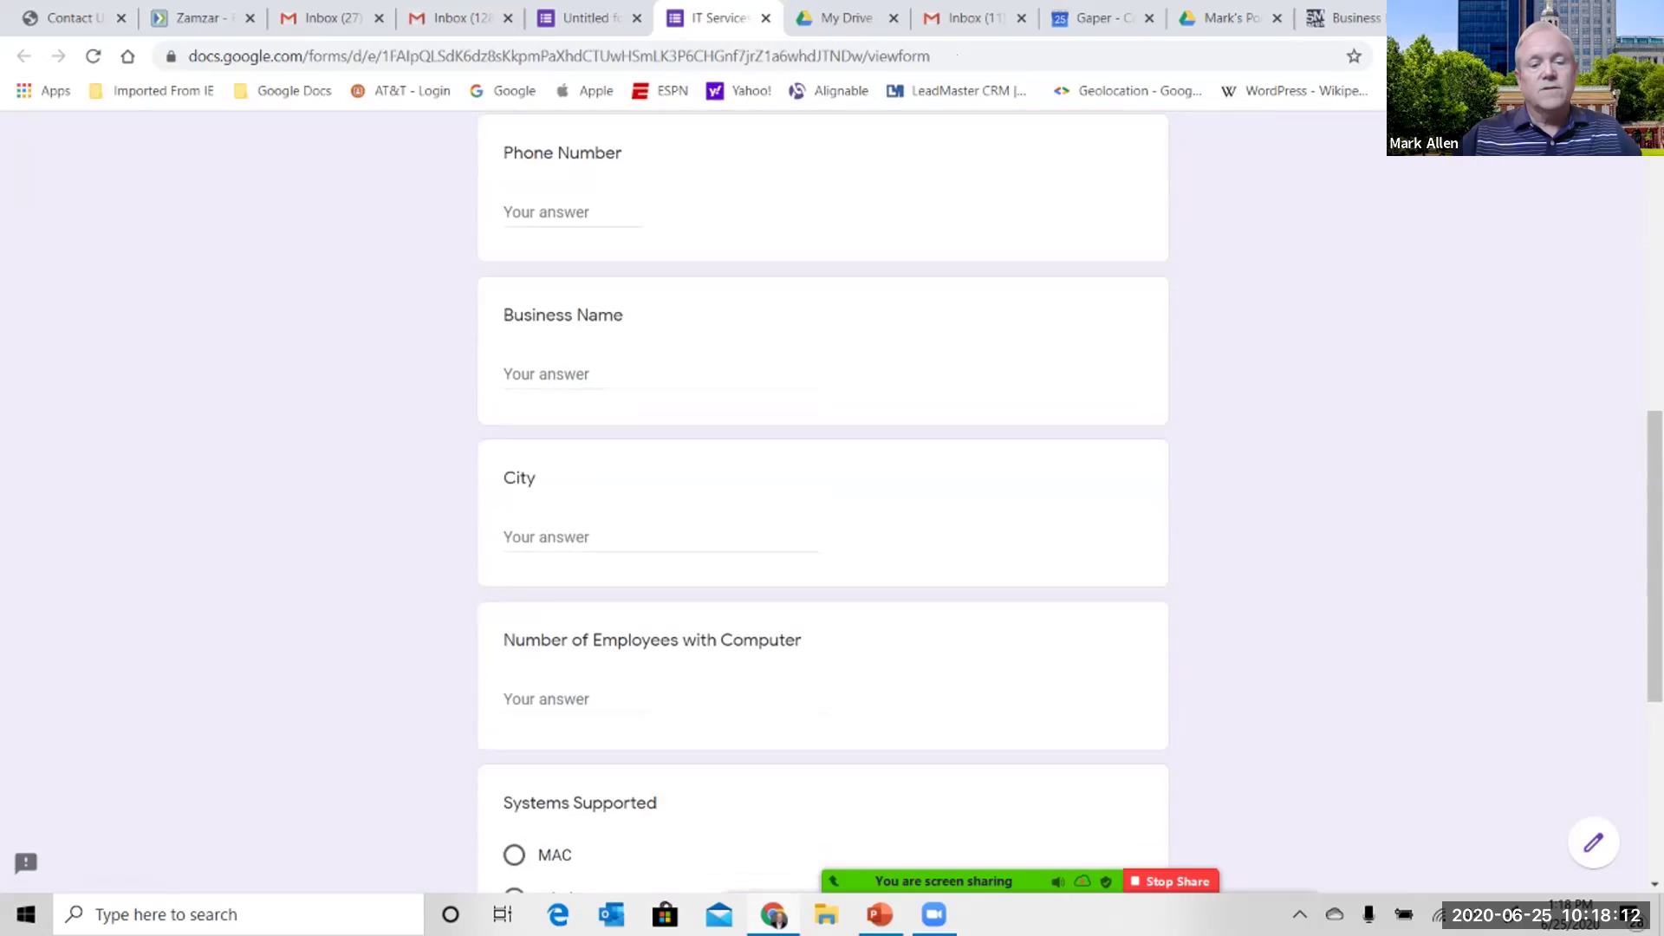
pyautogui.scroll(8, 824, 502)
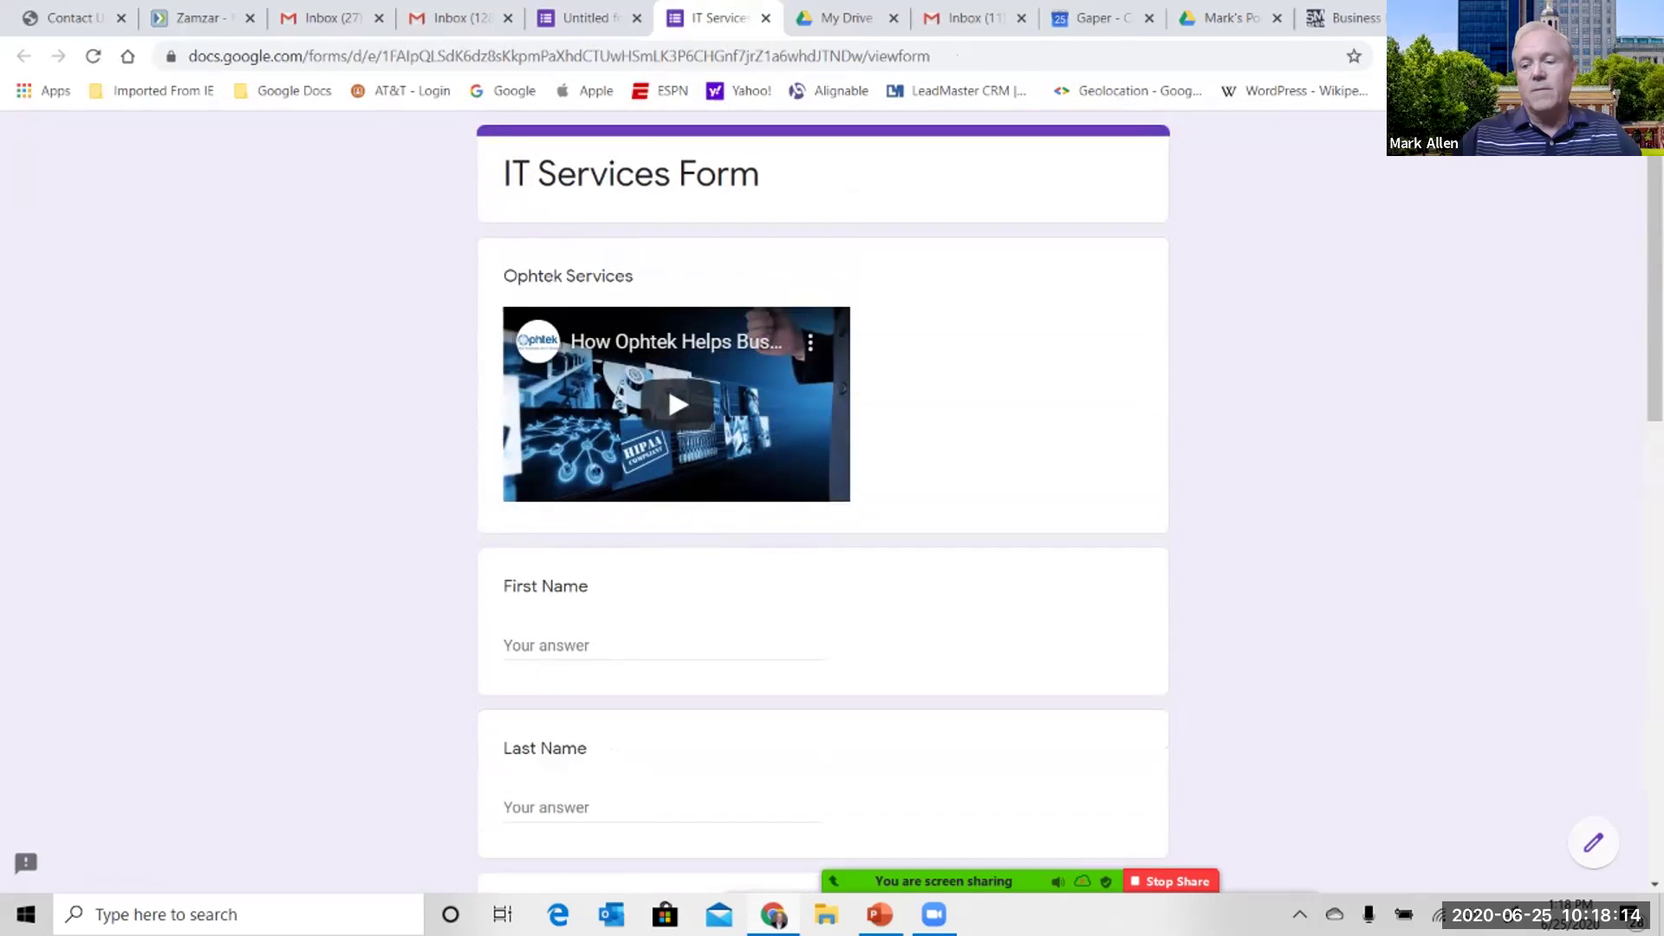
pyautogui.click(1593, 843)
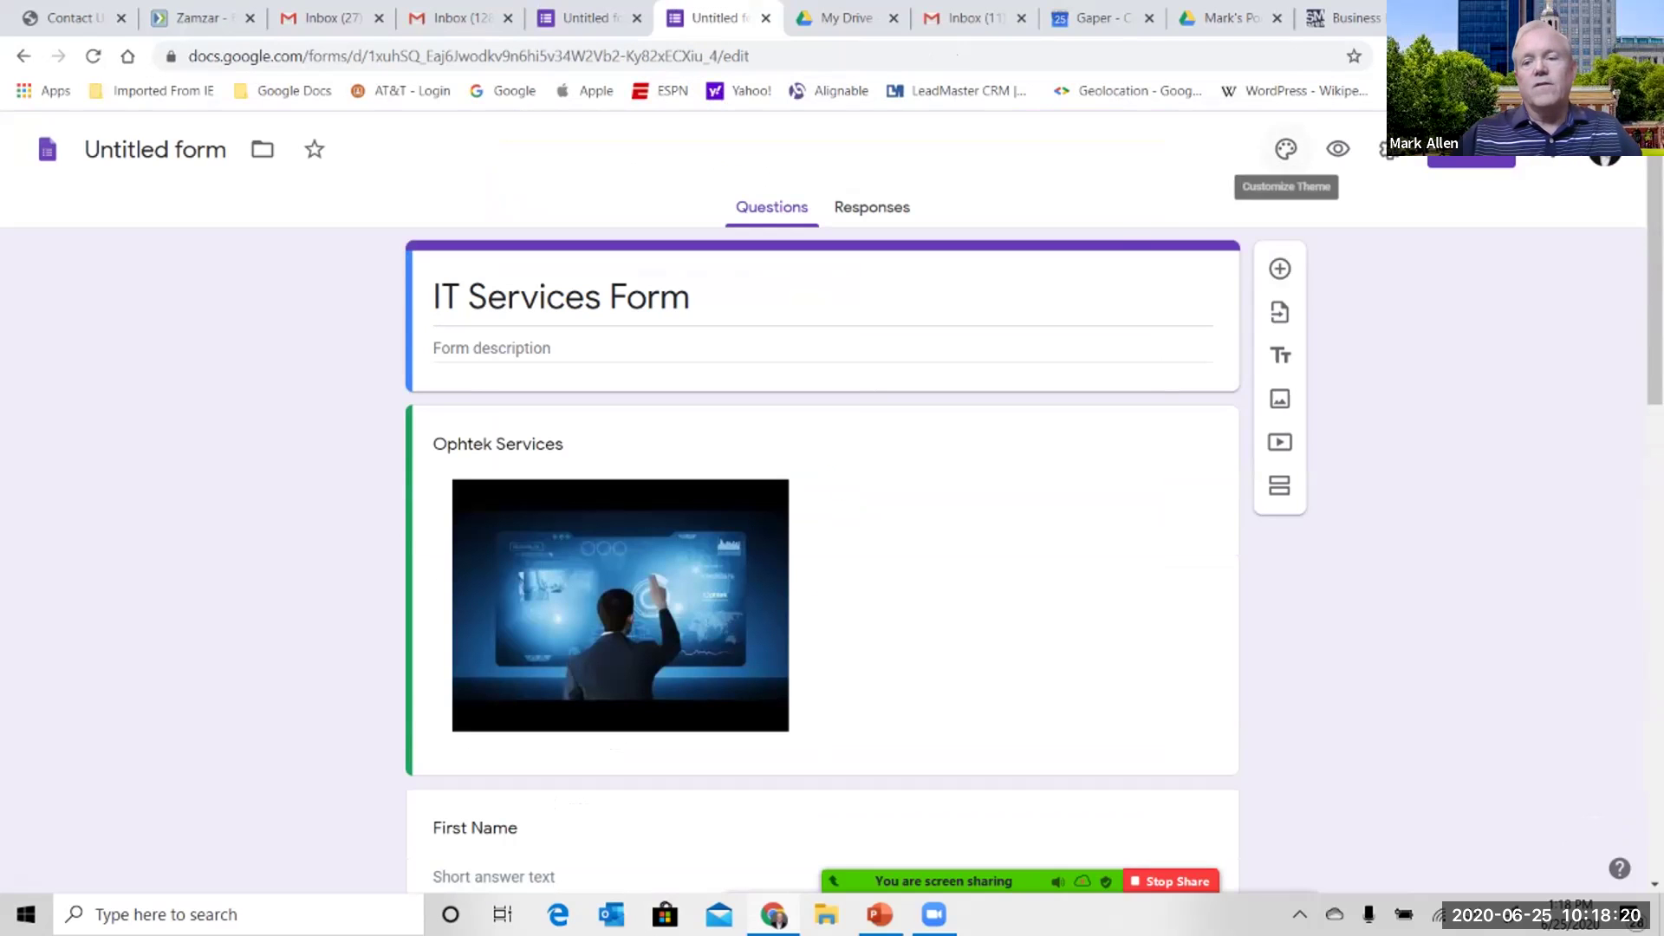
pyautogui.click(1286, 150)
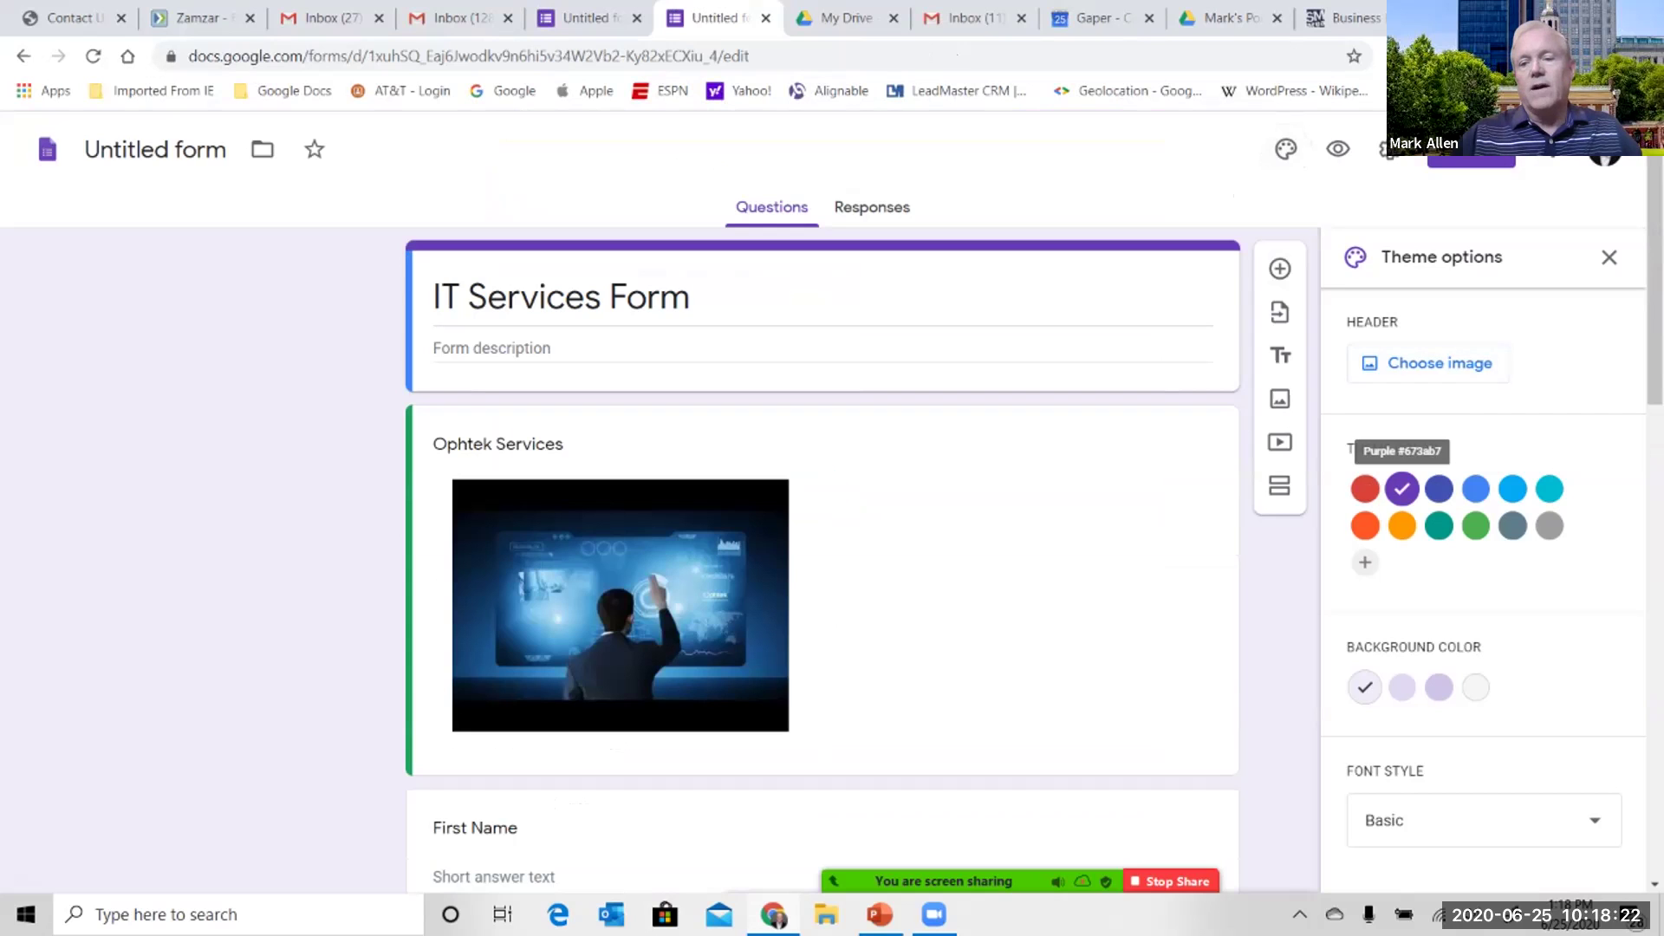
# - Insert the first Work and School theme image as the form's dark blue header
pyautogui.click(1440, 362)
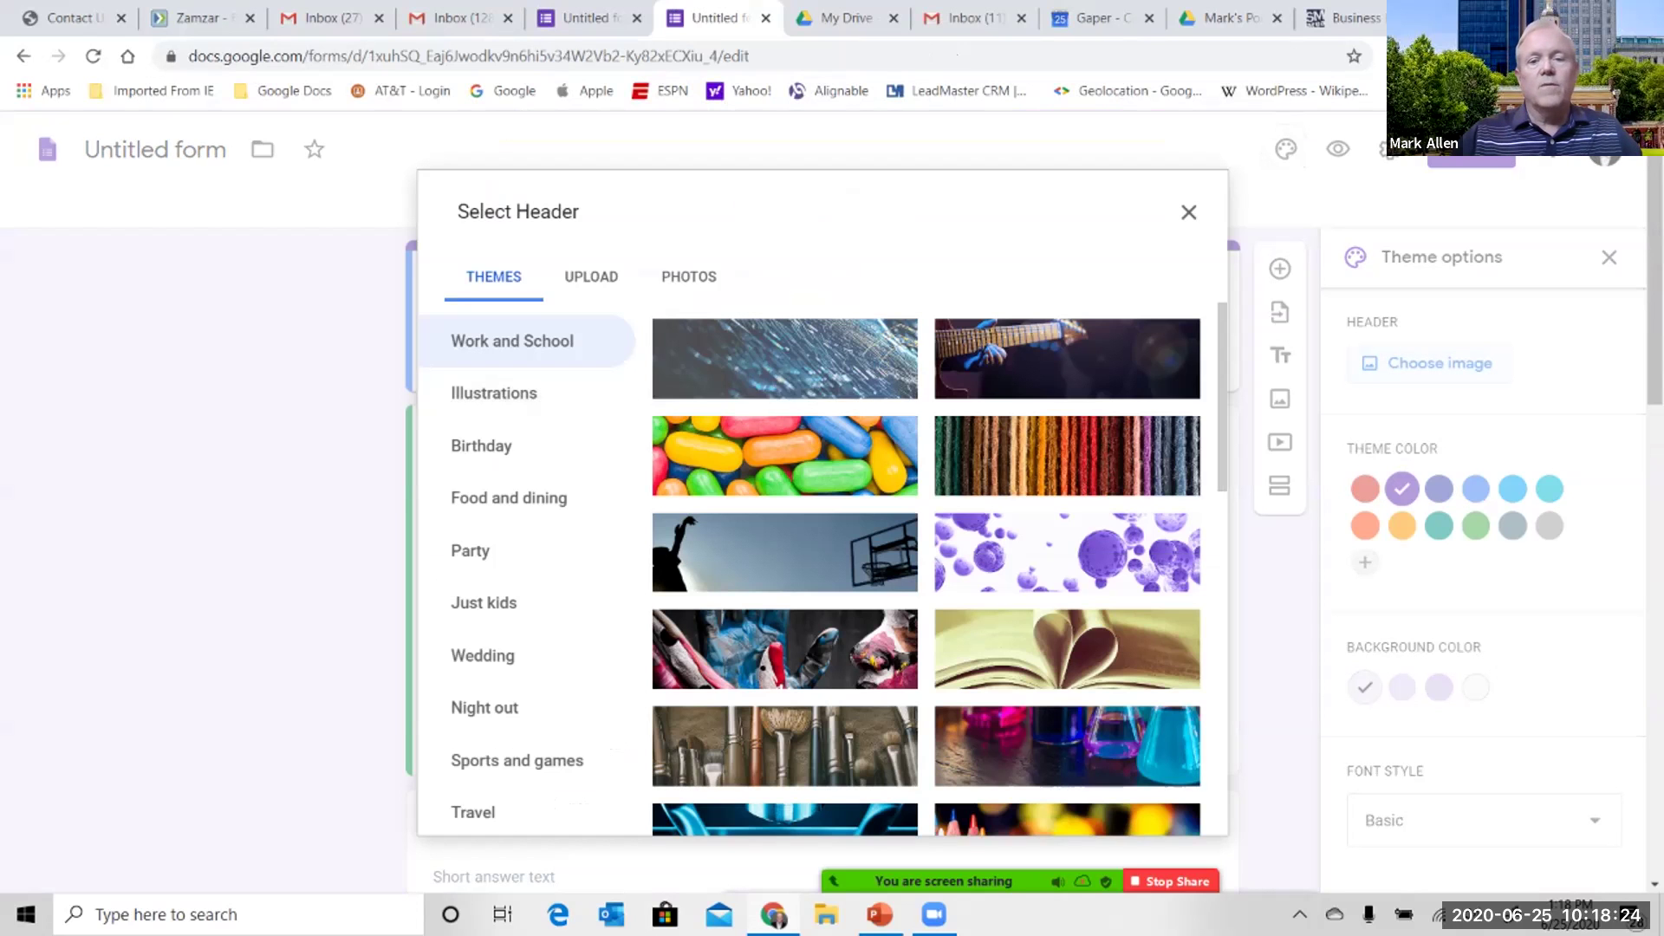
pyautogui.click(785, 358)
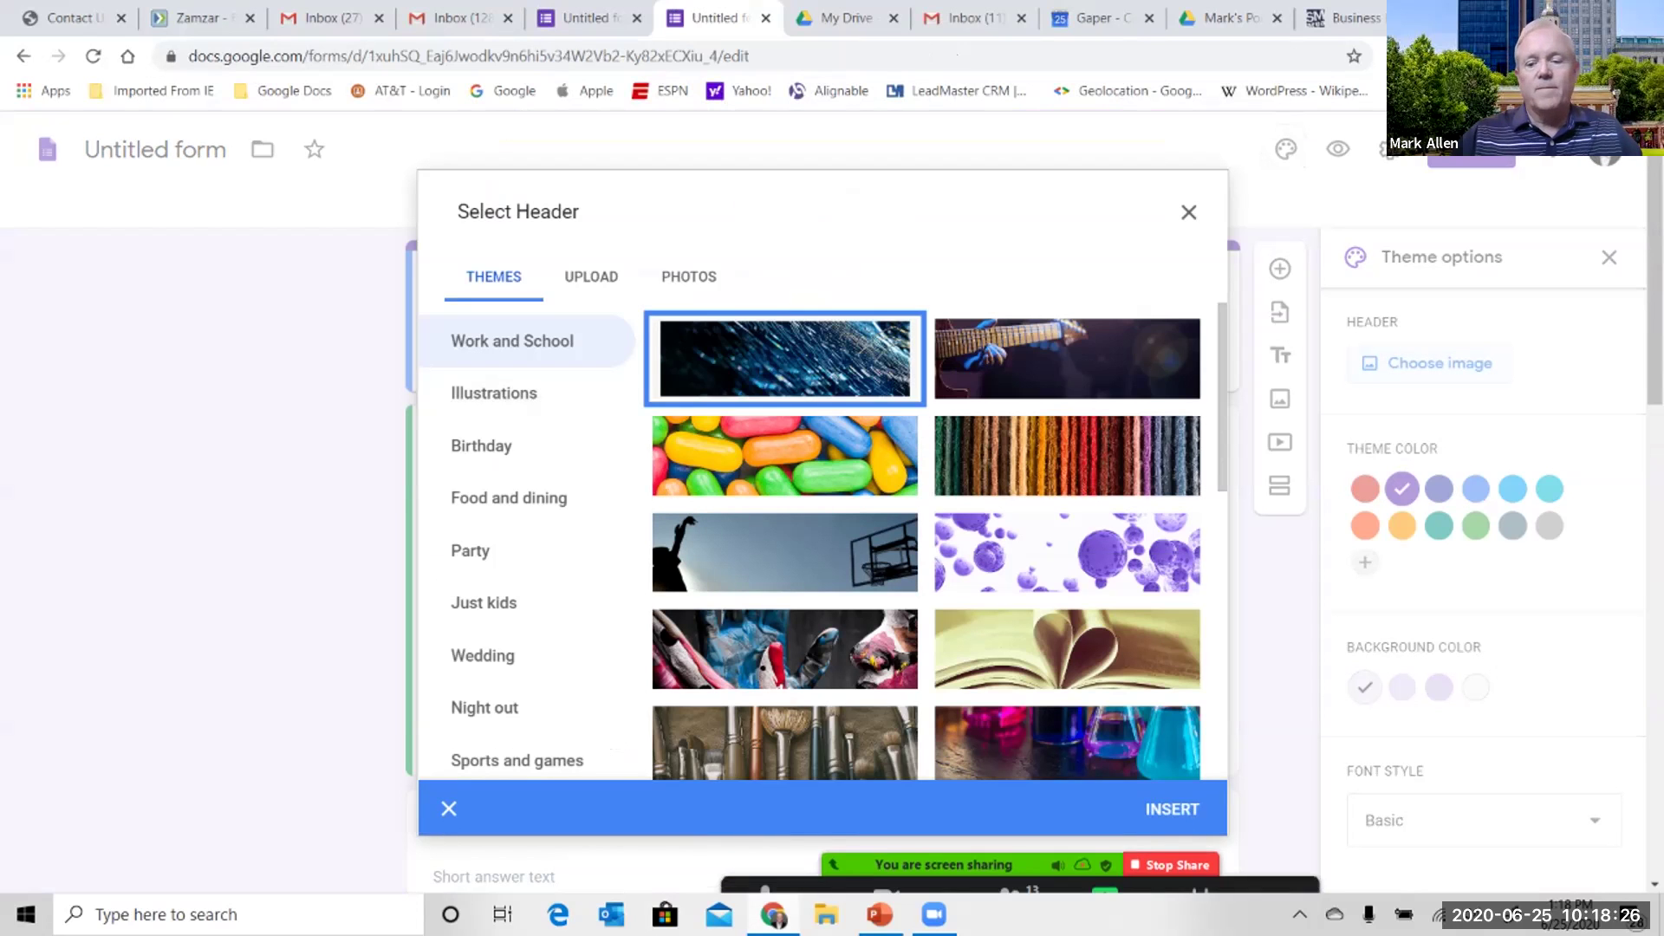
pyautogui.click(1172, 809)
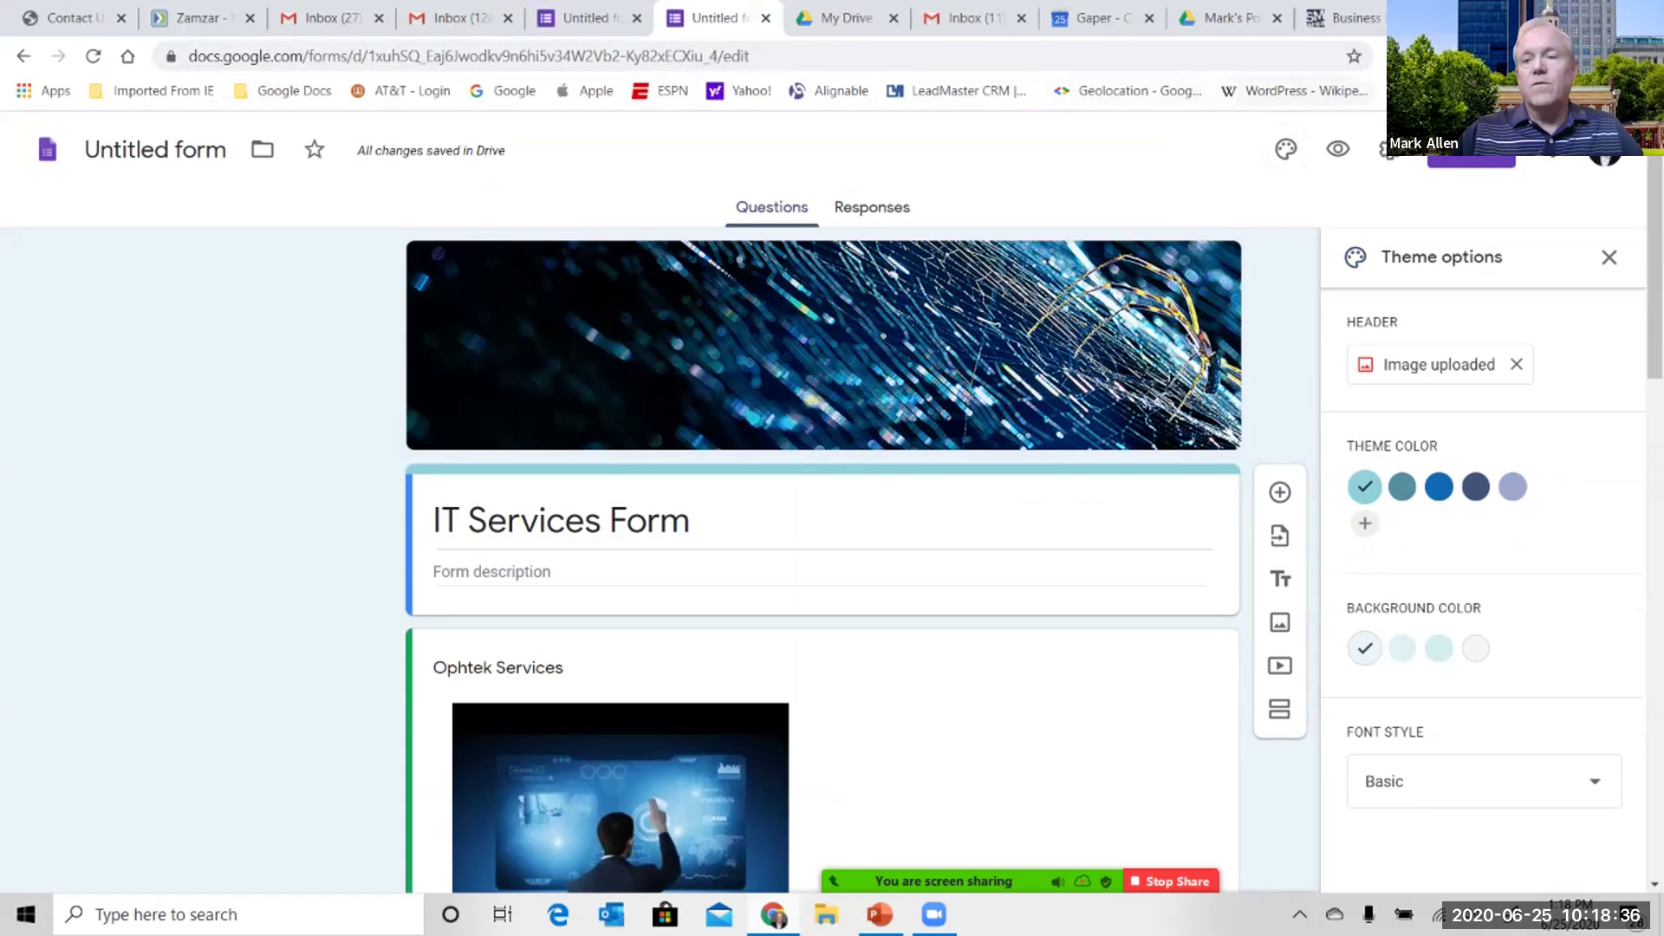
# - Add the first two recipients to the Send form email from autocomplete suggestions
pyautogui.click(1471, 154)
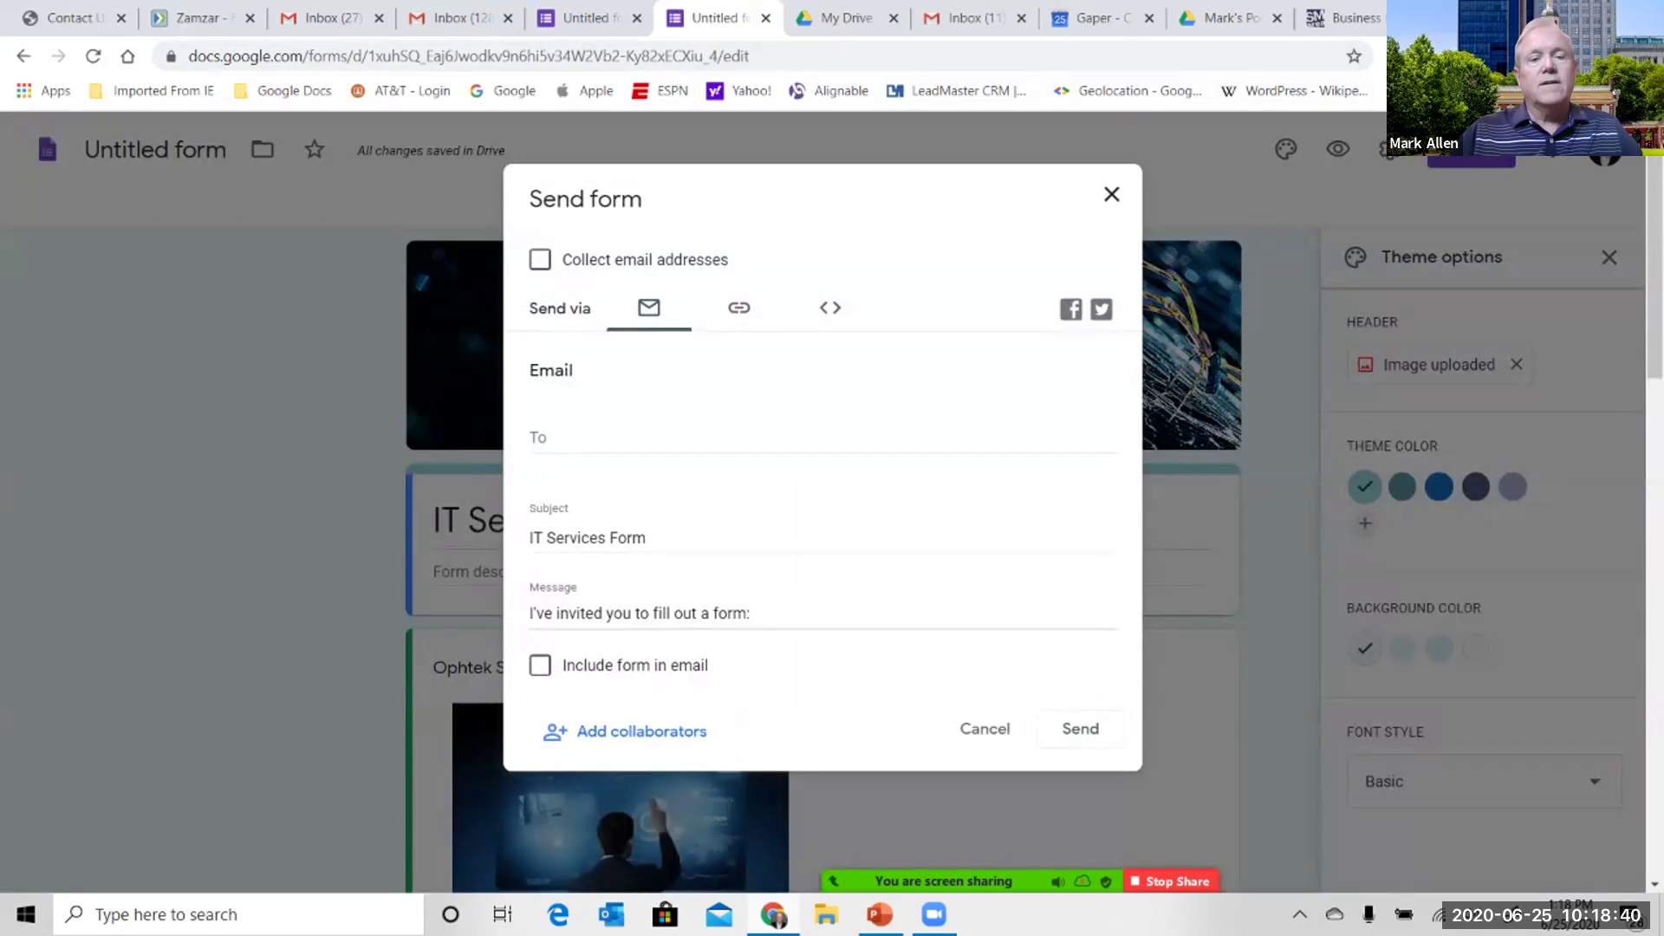
pyautogui.click(823, 437)
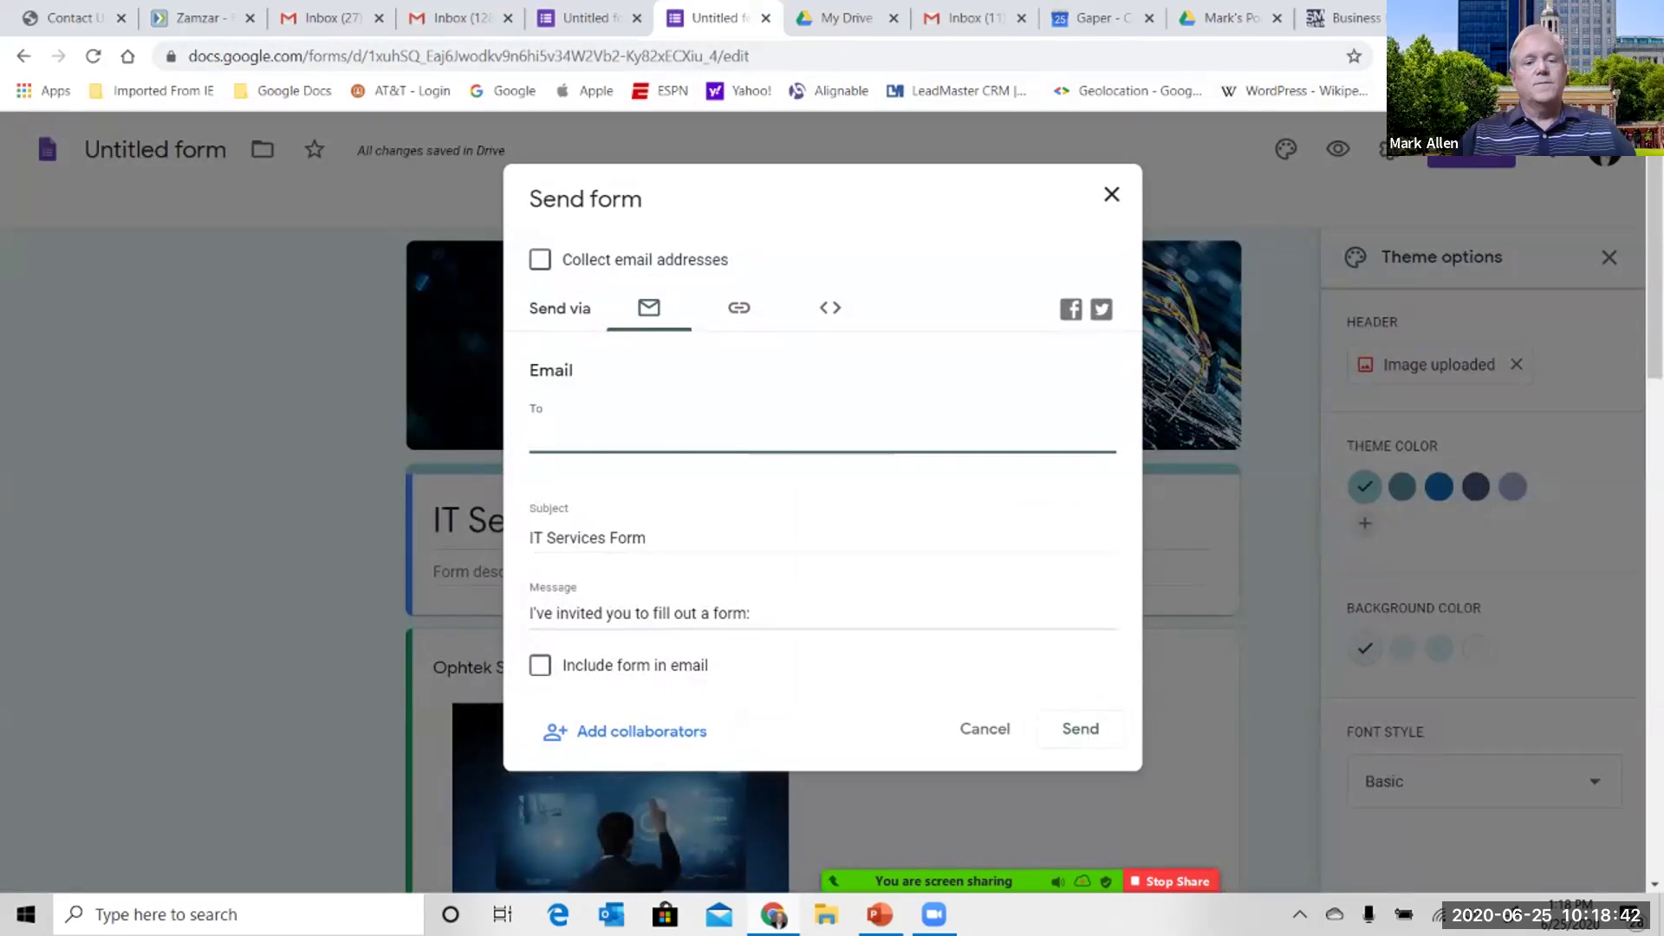
pyautogui.write('sai')
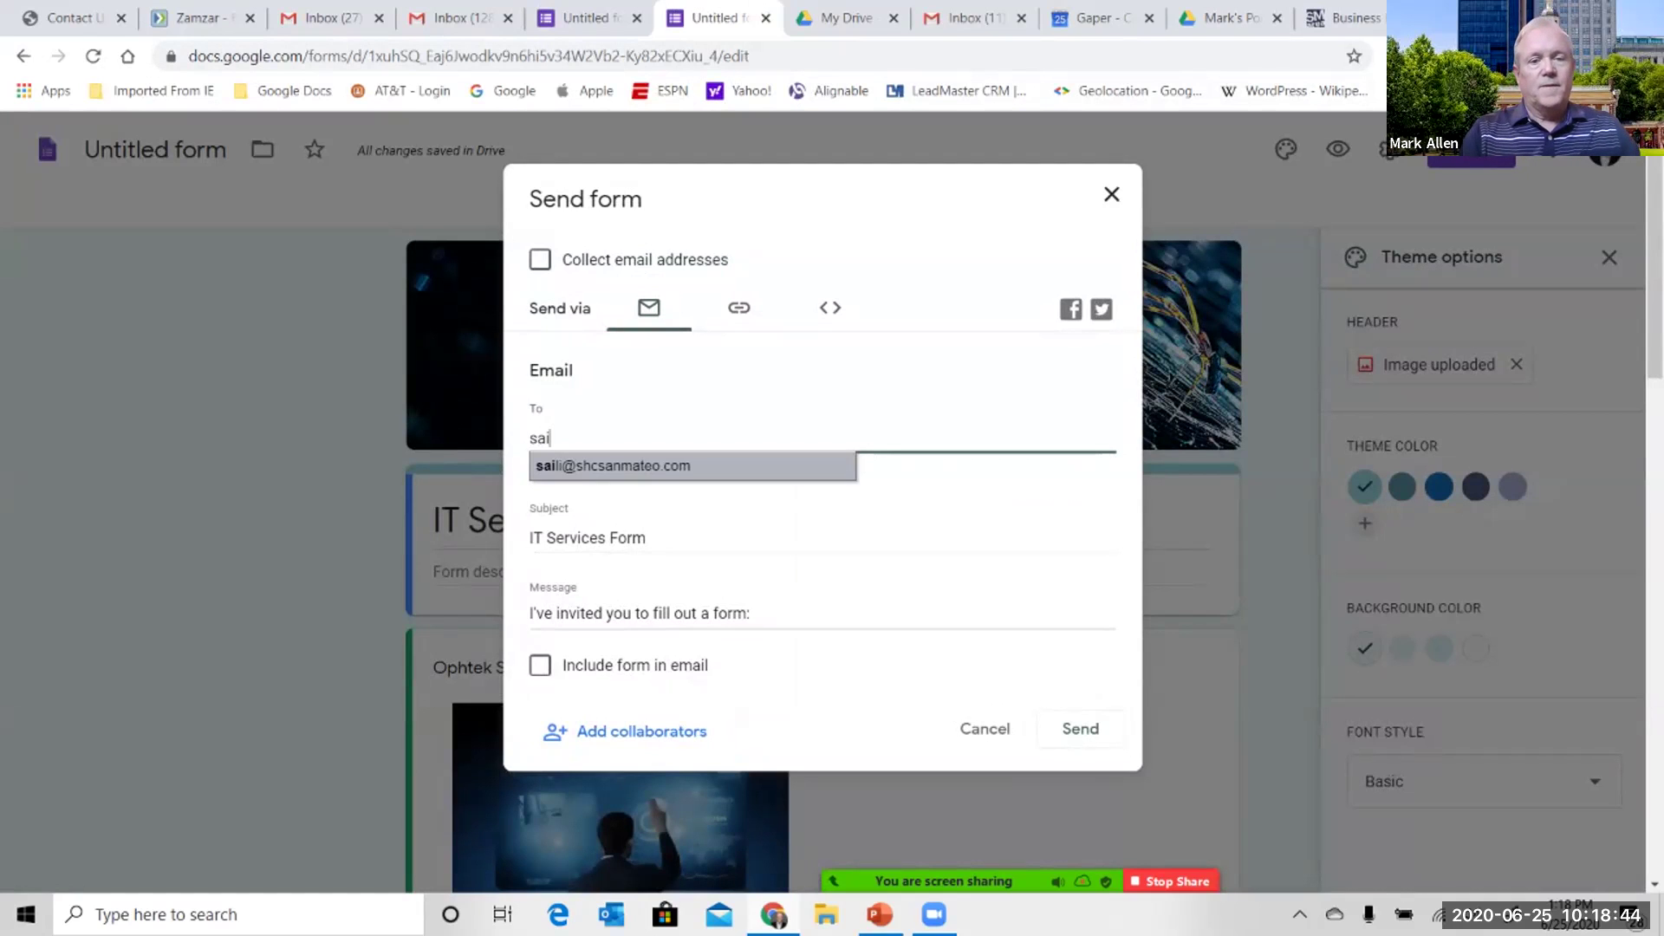
pyautogui.press('Return')
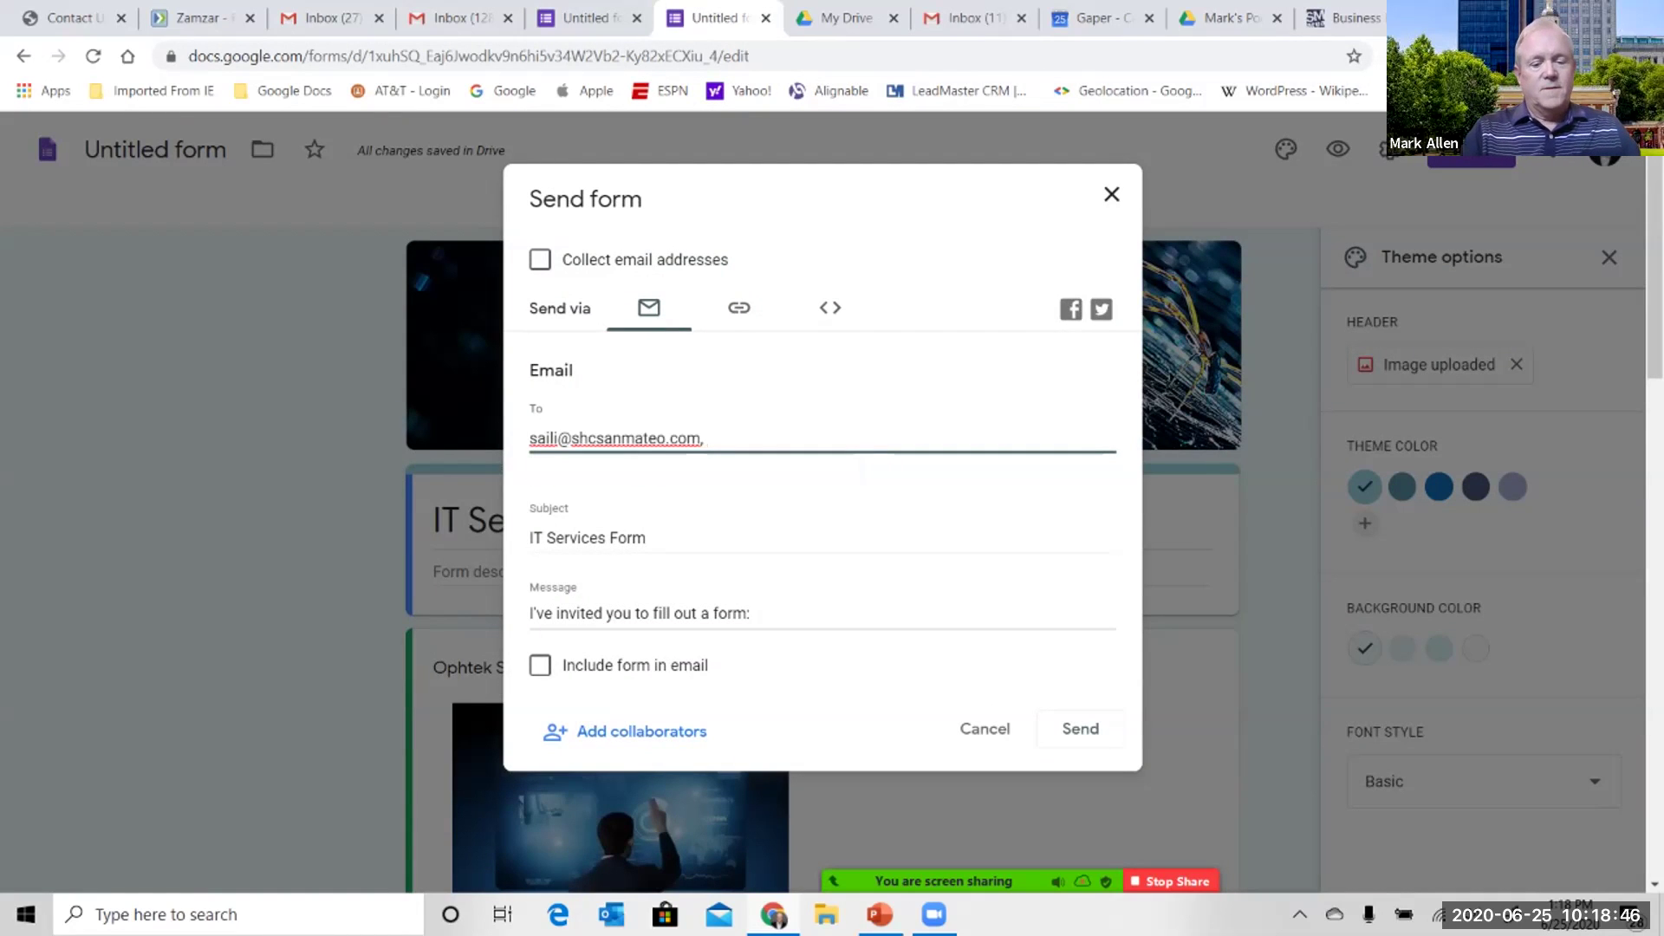
pyautogui.write('pa')
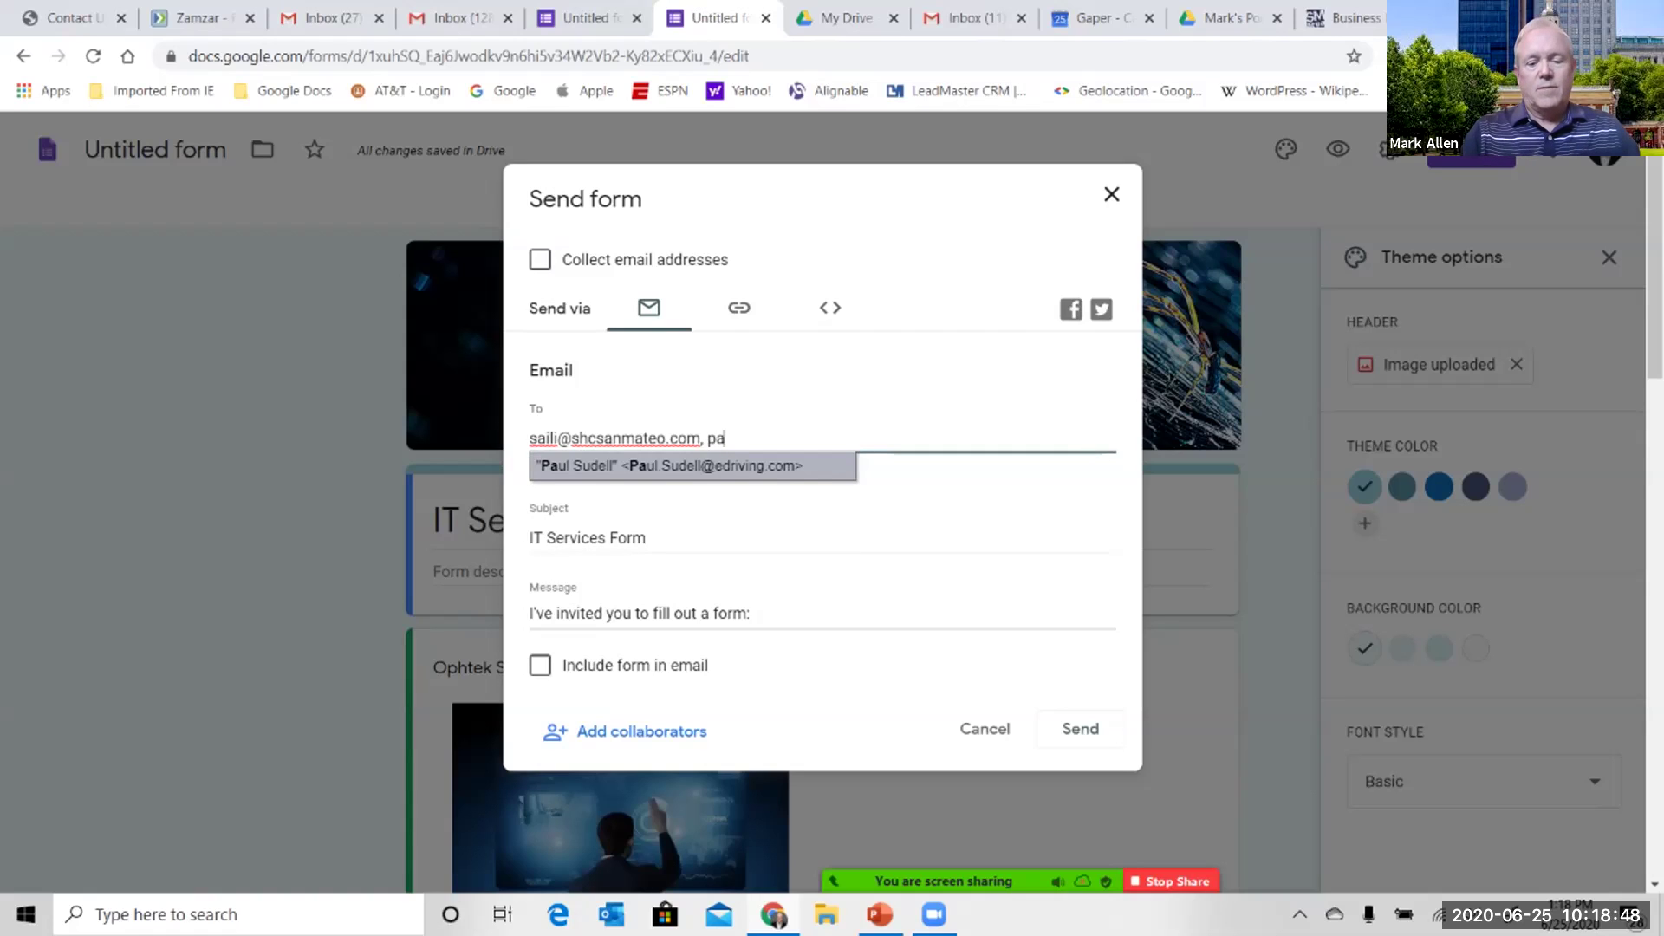
pyautogui.write('ul')
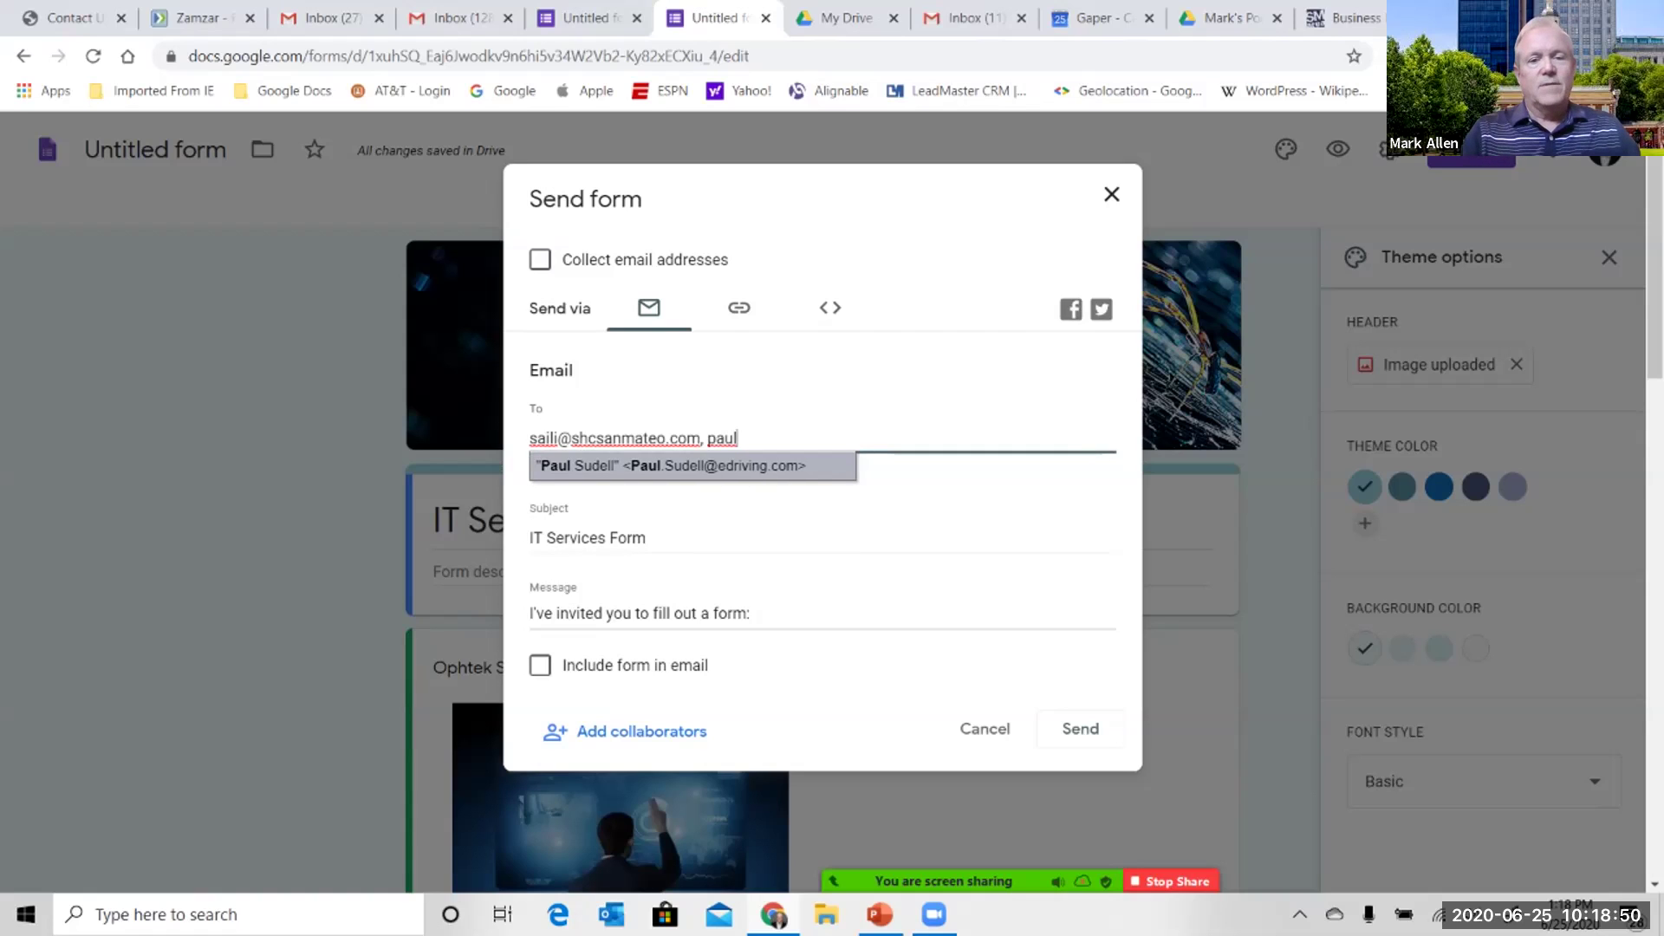
pyautogui.write('ine')
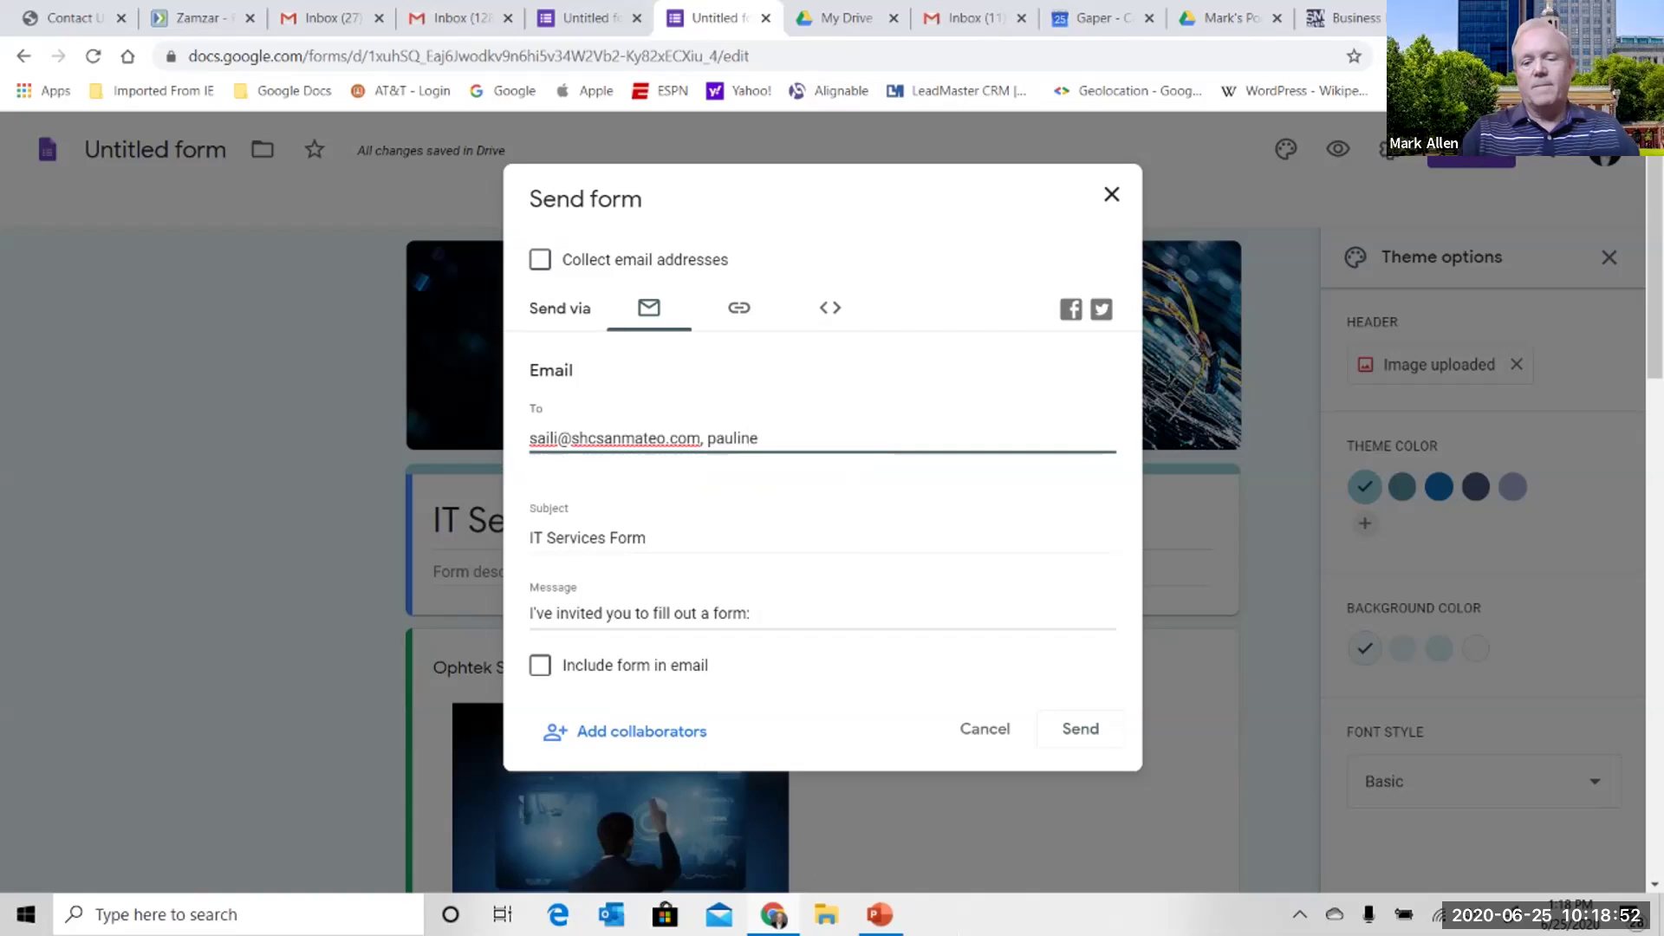
pyautogui.press('BackSpace')
pyautogui.press('BackSpace')
pyautogui.press('BackSpace')
pyautogui.press('BackSpace')
pyautogui.press('BackSpace')
pyautogui.press('BackSpace')
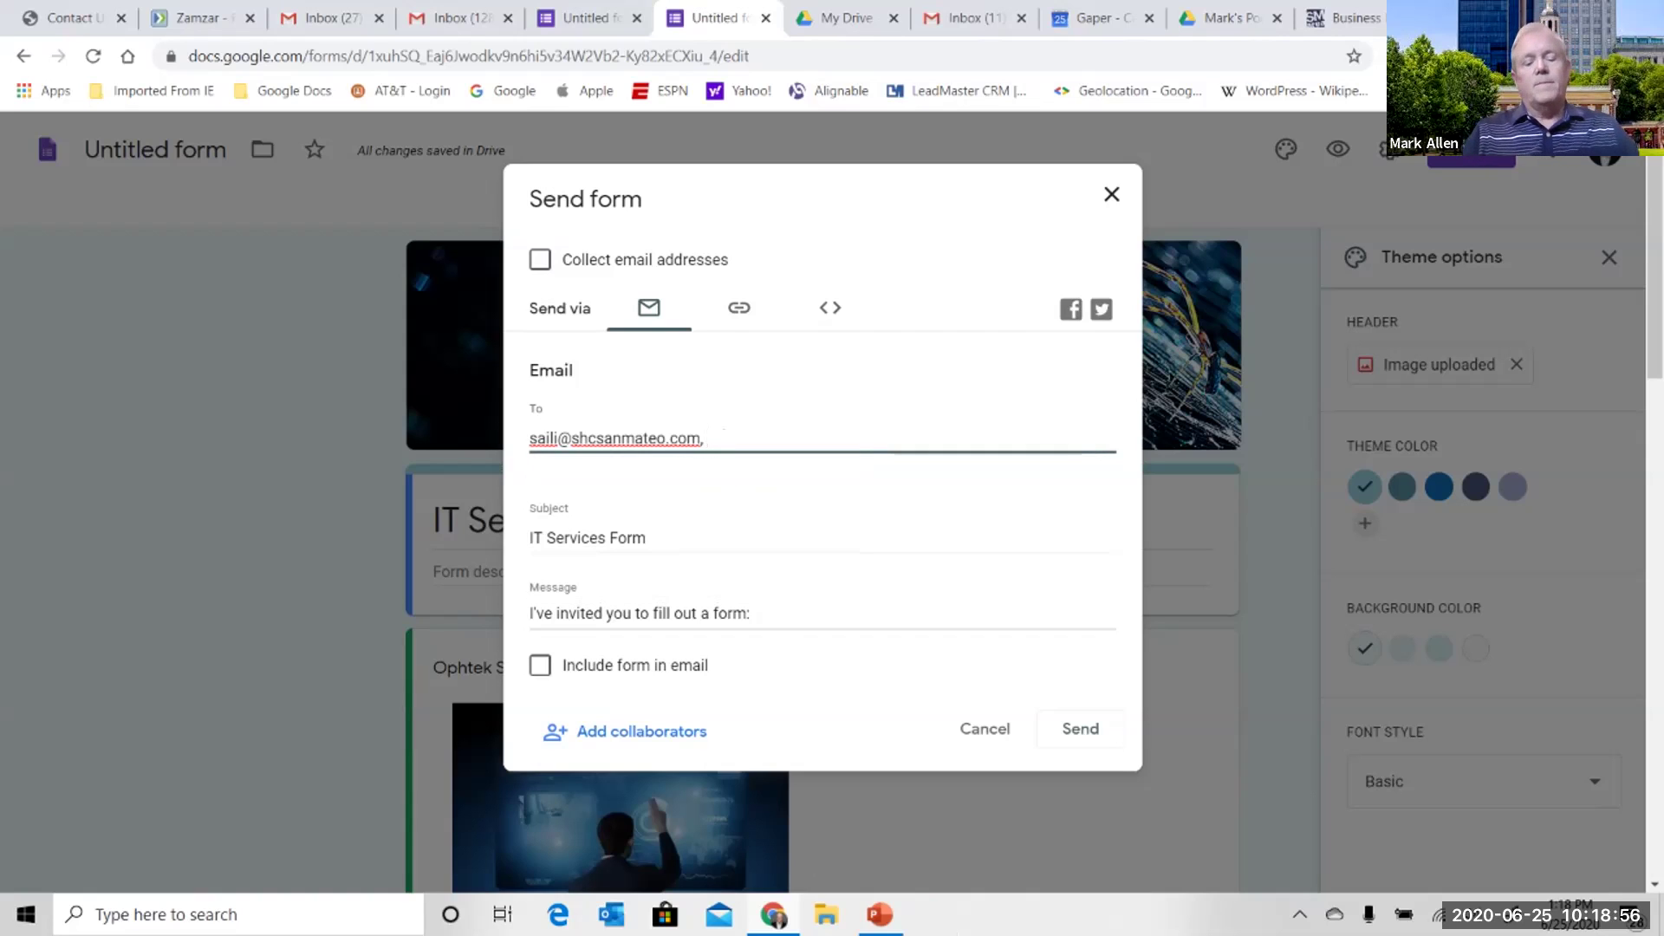
pyautogui.write('jac')
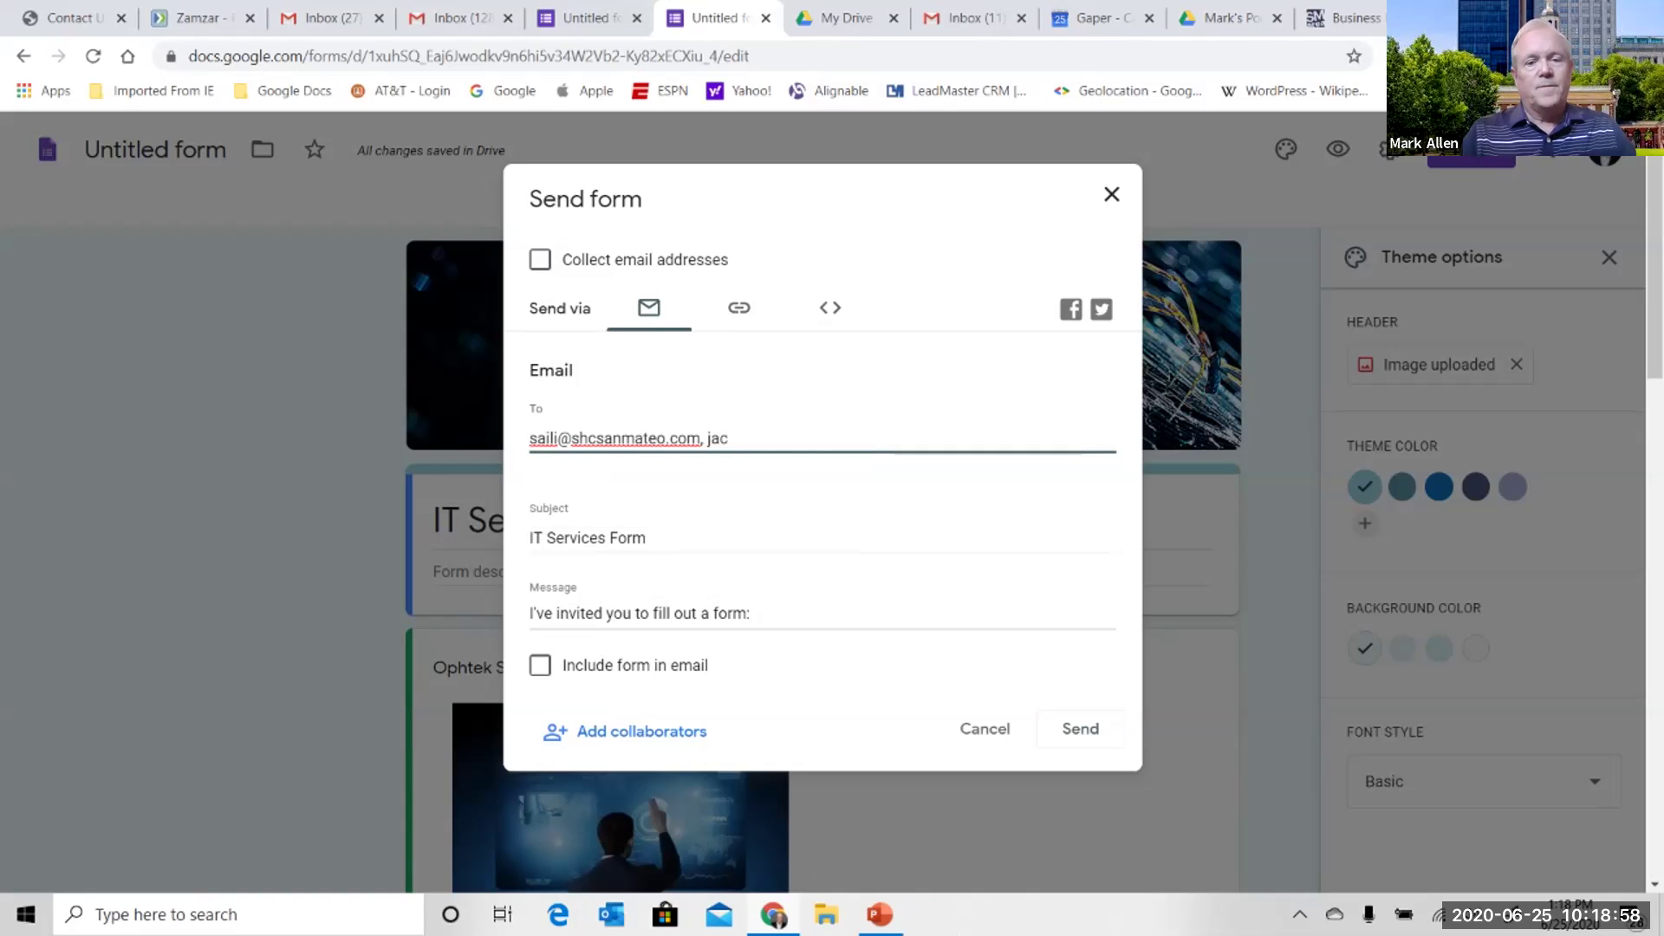
pyautogui.write('k.')
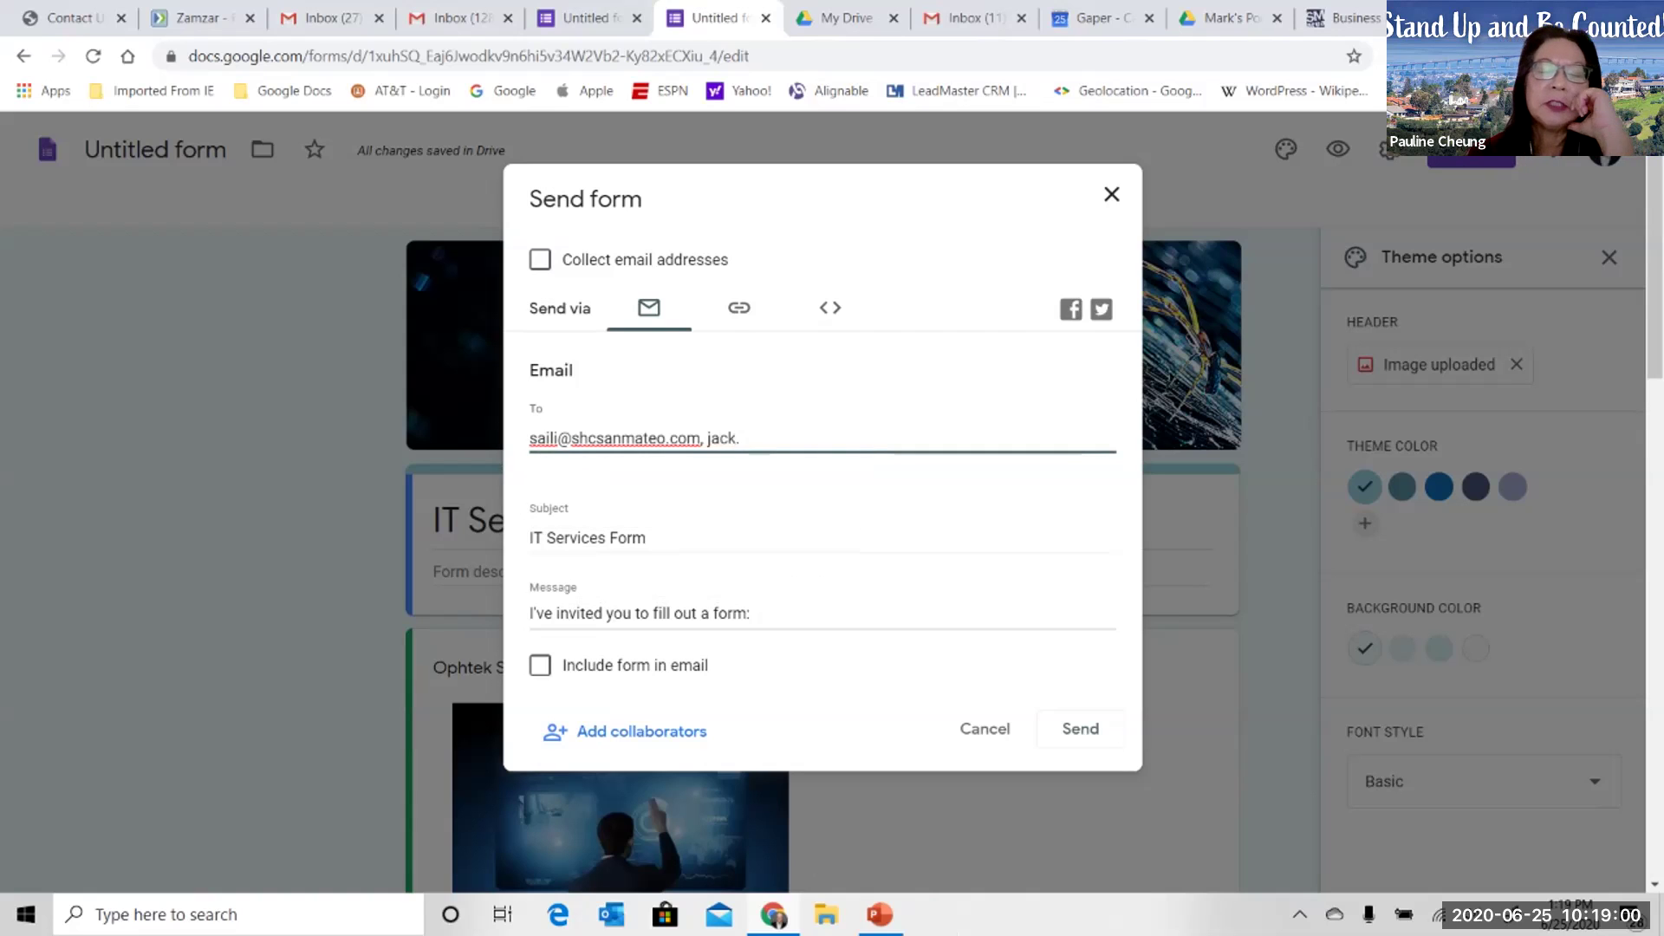
pyautogui.press('BackSpace')
pyautogui.press('BackSpace')
pyautogui.press('BackSpace')
pyautogui.press('BackSpace')
pyautogui.press('BackSpace')
pyautogui.write('ar')
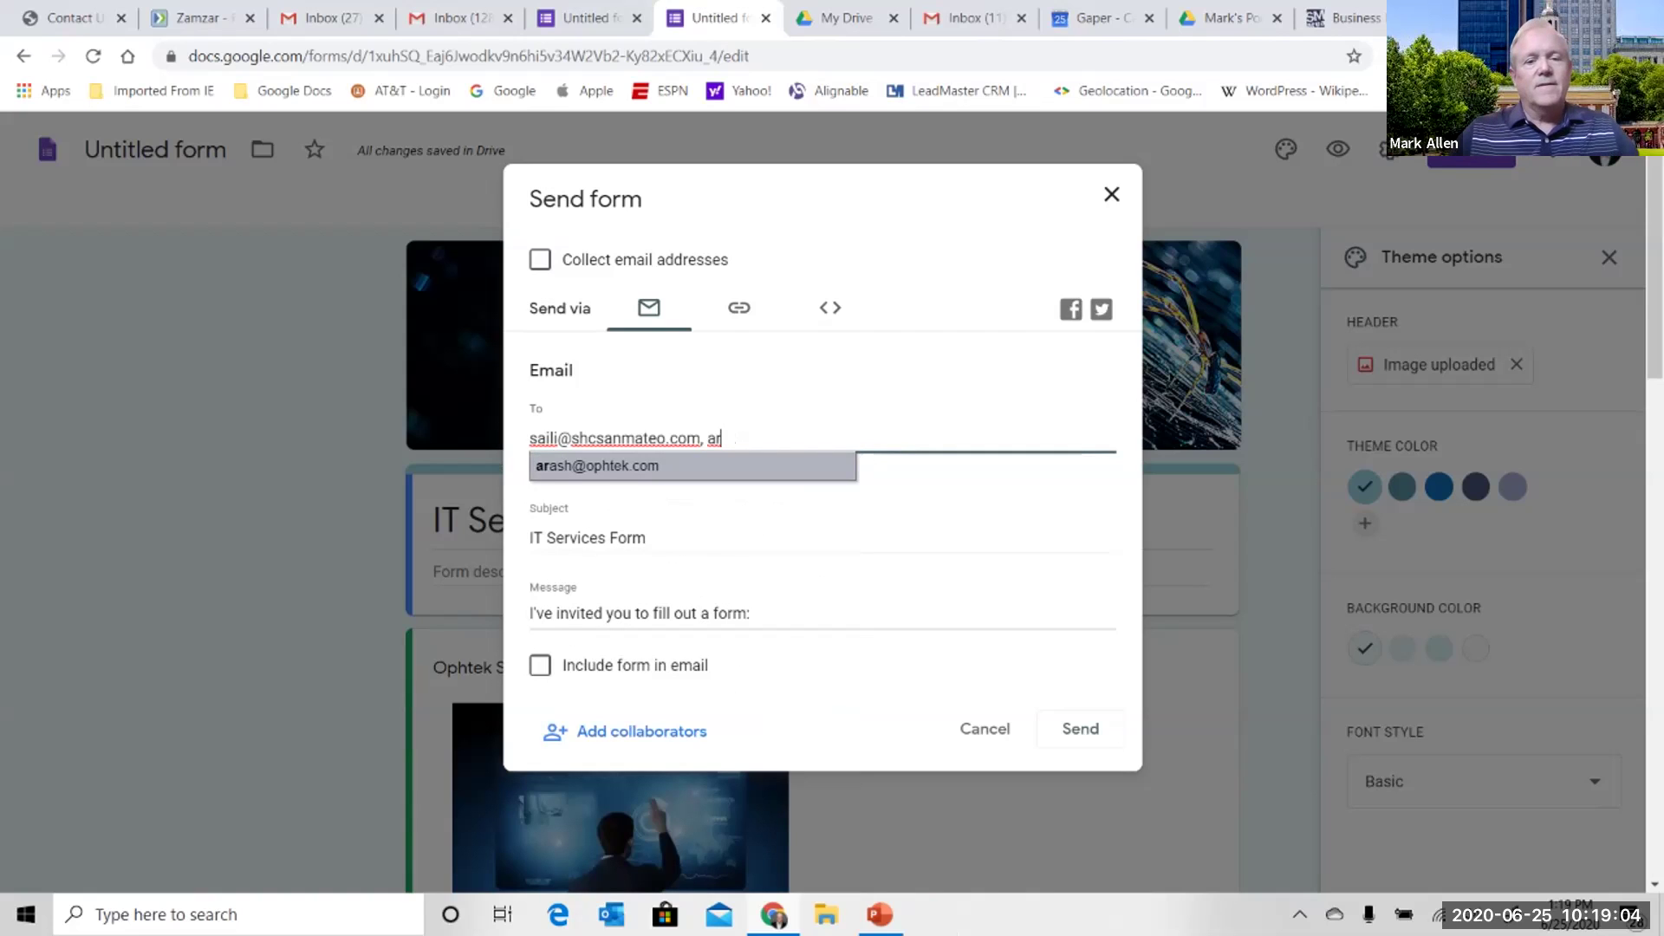
pyautogui.press('Return')
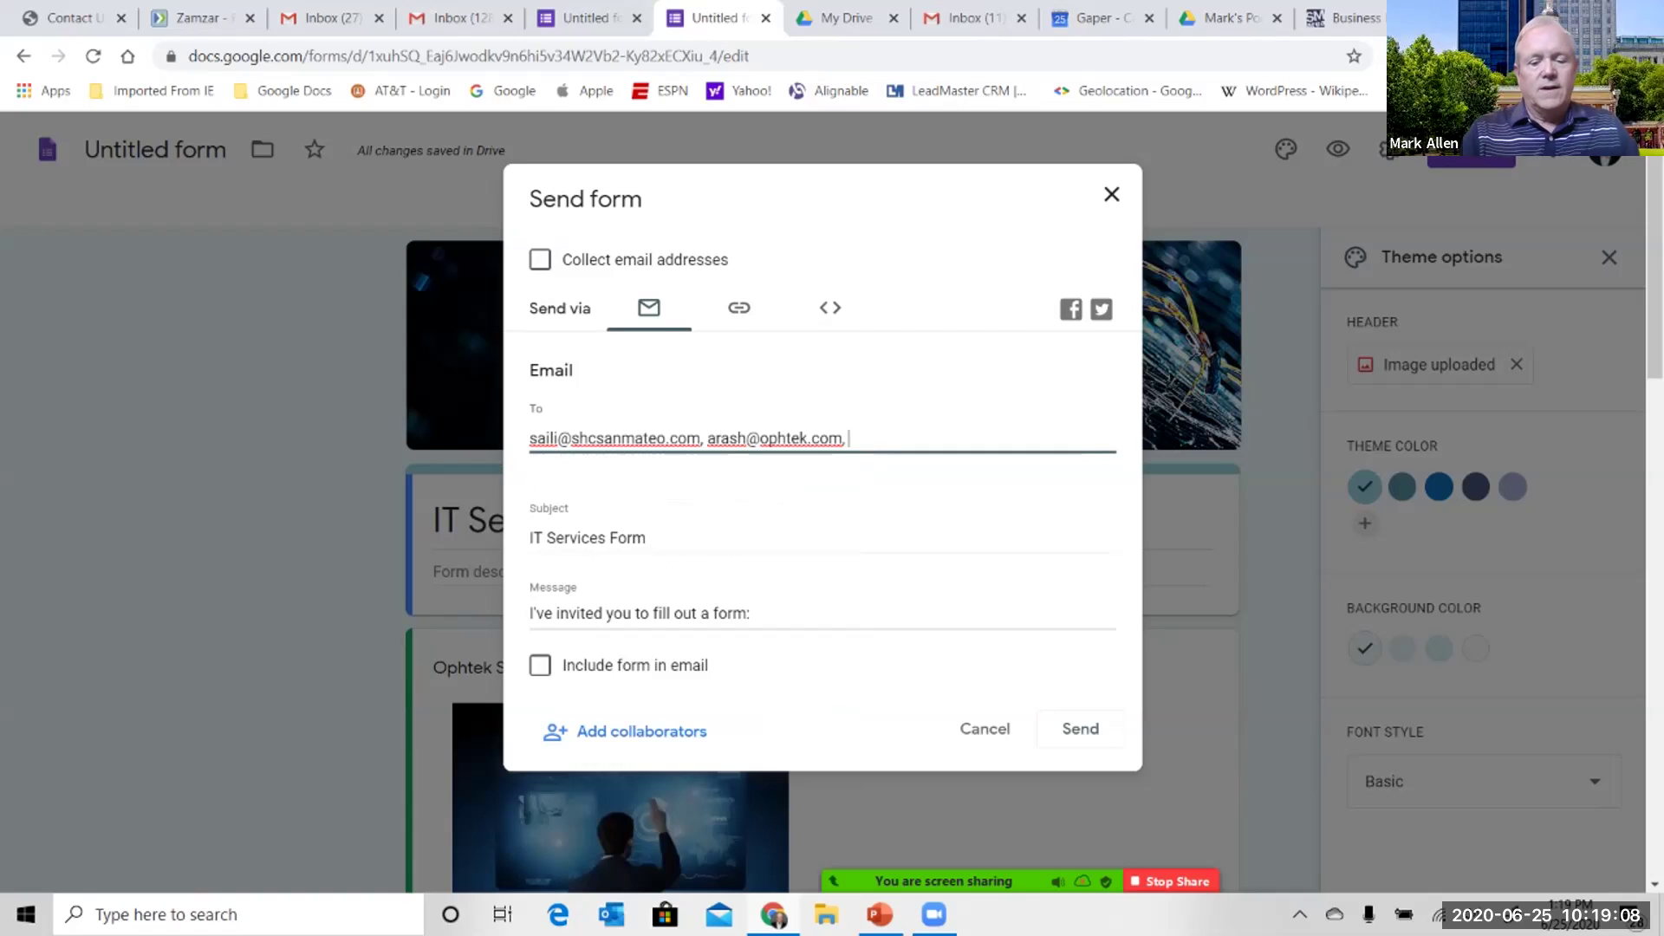
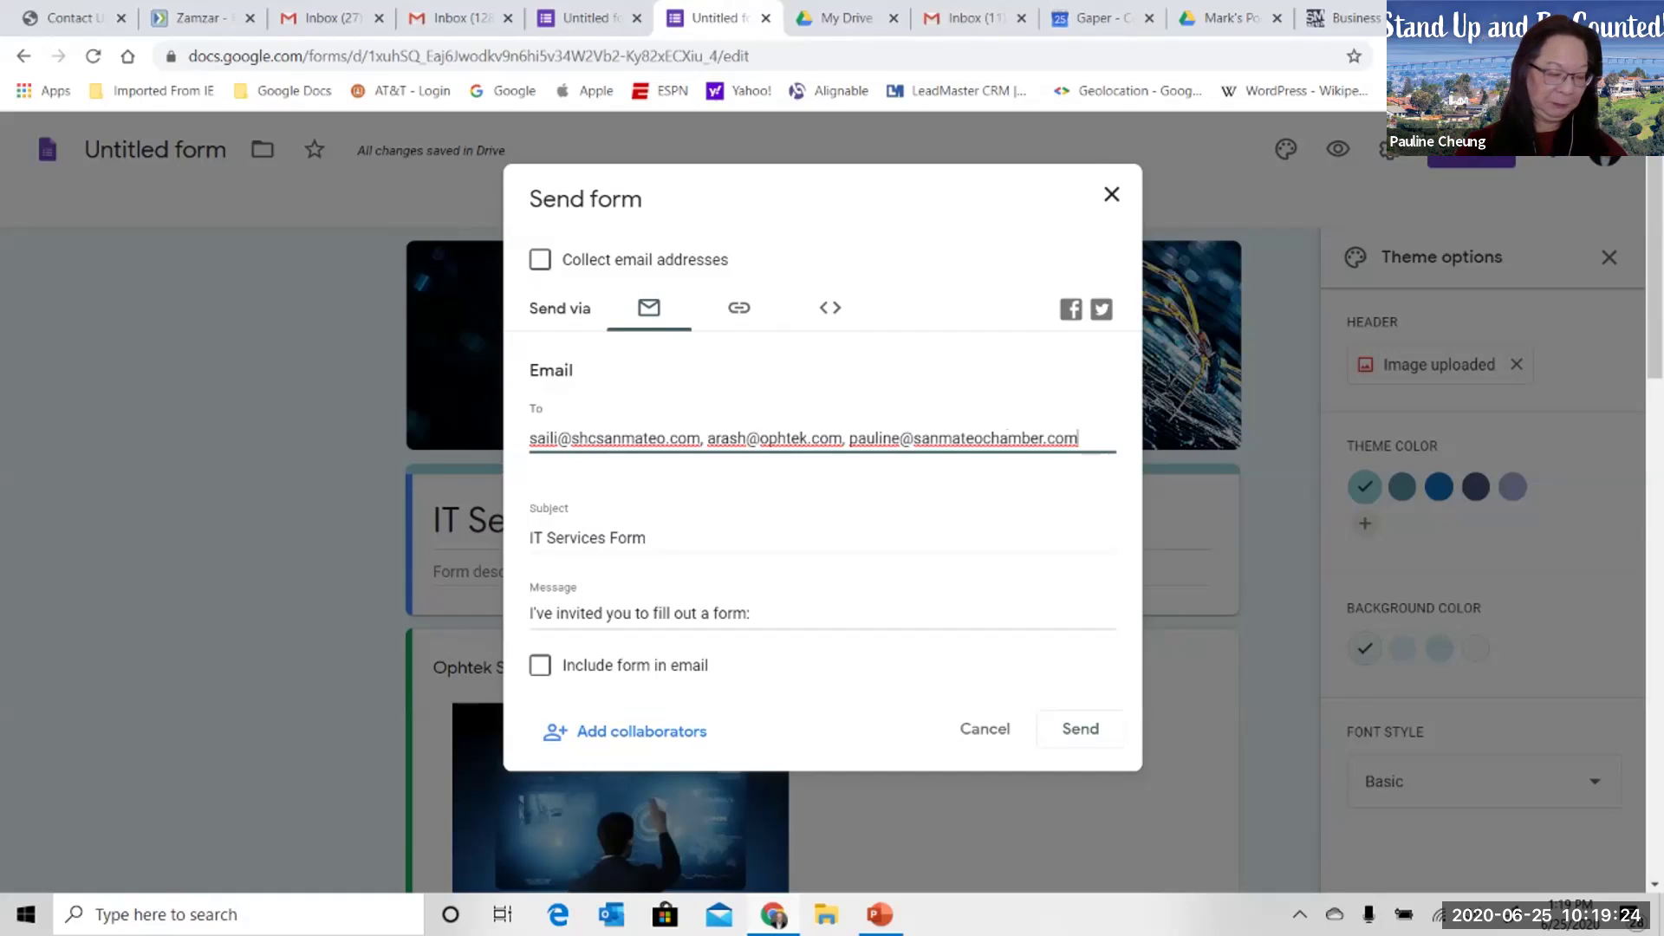
# - Enter the third recipient's address, correcting the misspelled domain and removing the extra entry
pyautogui.write(',')
pyautogui.write('mar')
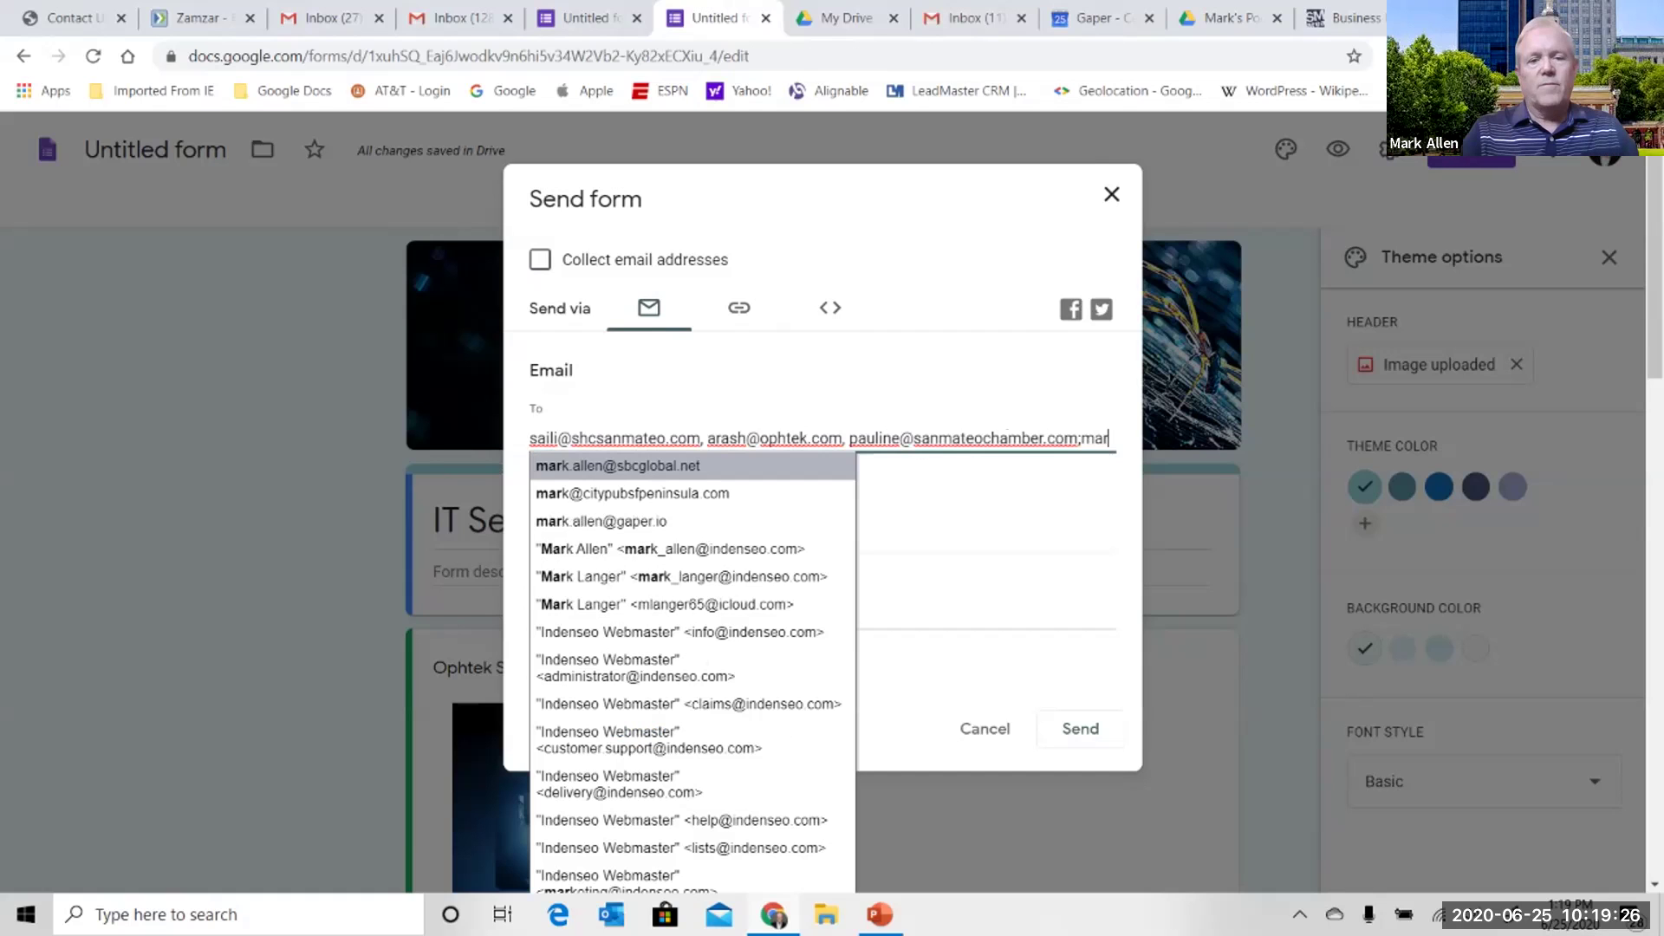
pyautogui.write('ia')
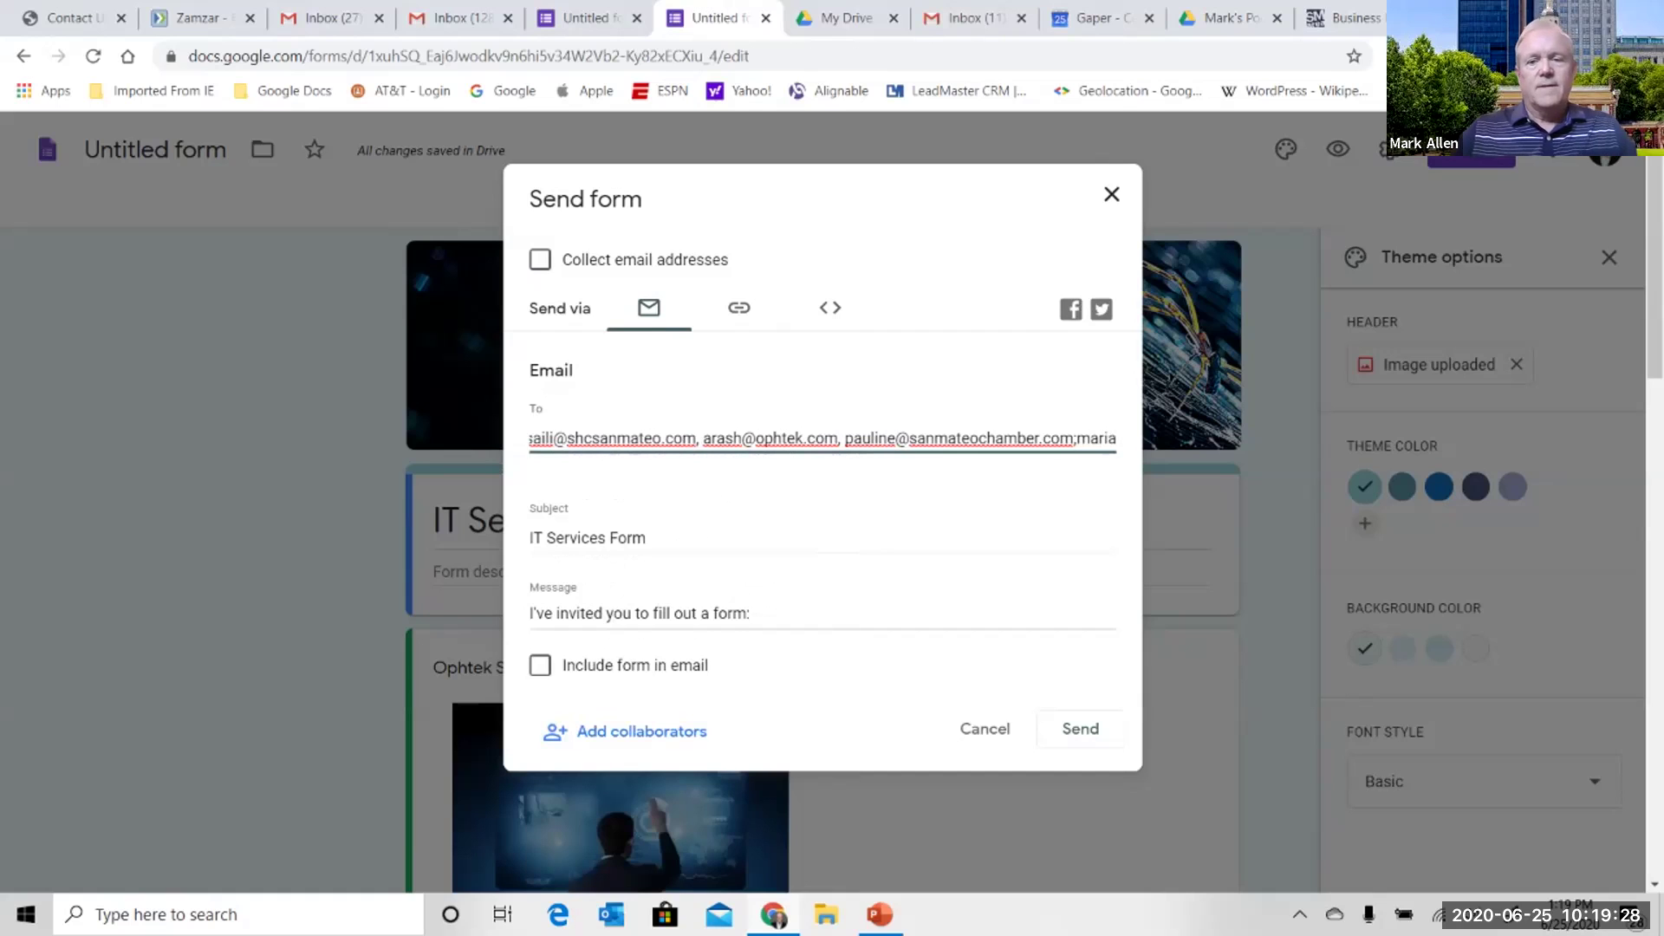
pyautogui.press('BackSpace')
pyautogui.press('BackSpace')
pyautogui.press('BackSpace')
pyautogui.press('BackSpace')
pyautogui.press('BackSpace')
pyautogui.press('BackSpace')
pyautogui.press('BackSpace')
pyautogui.press('BackSpace')
pyautogui.press('BackSpace')
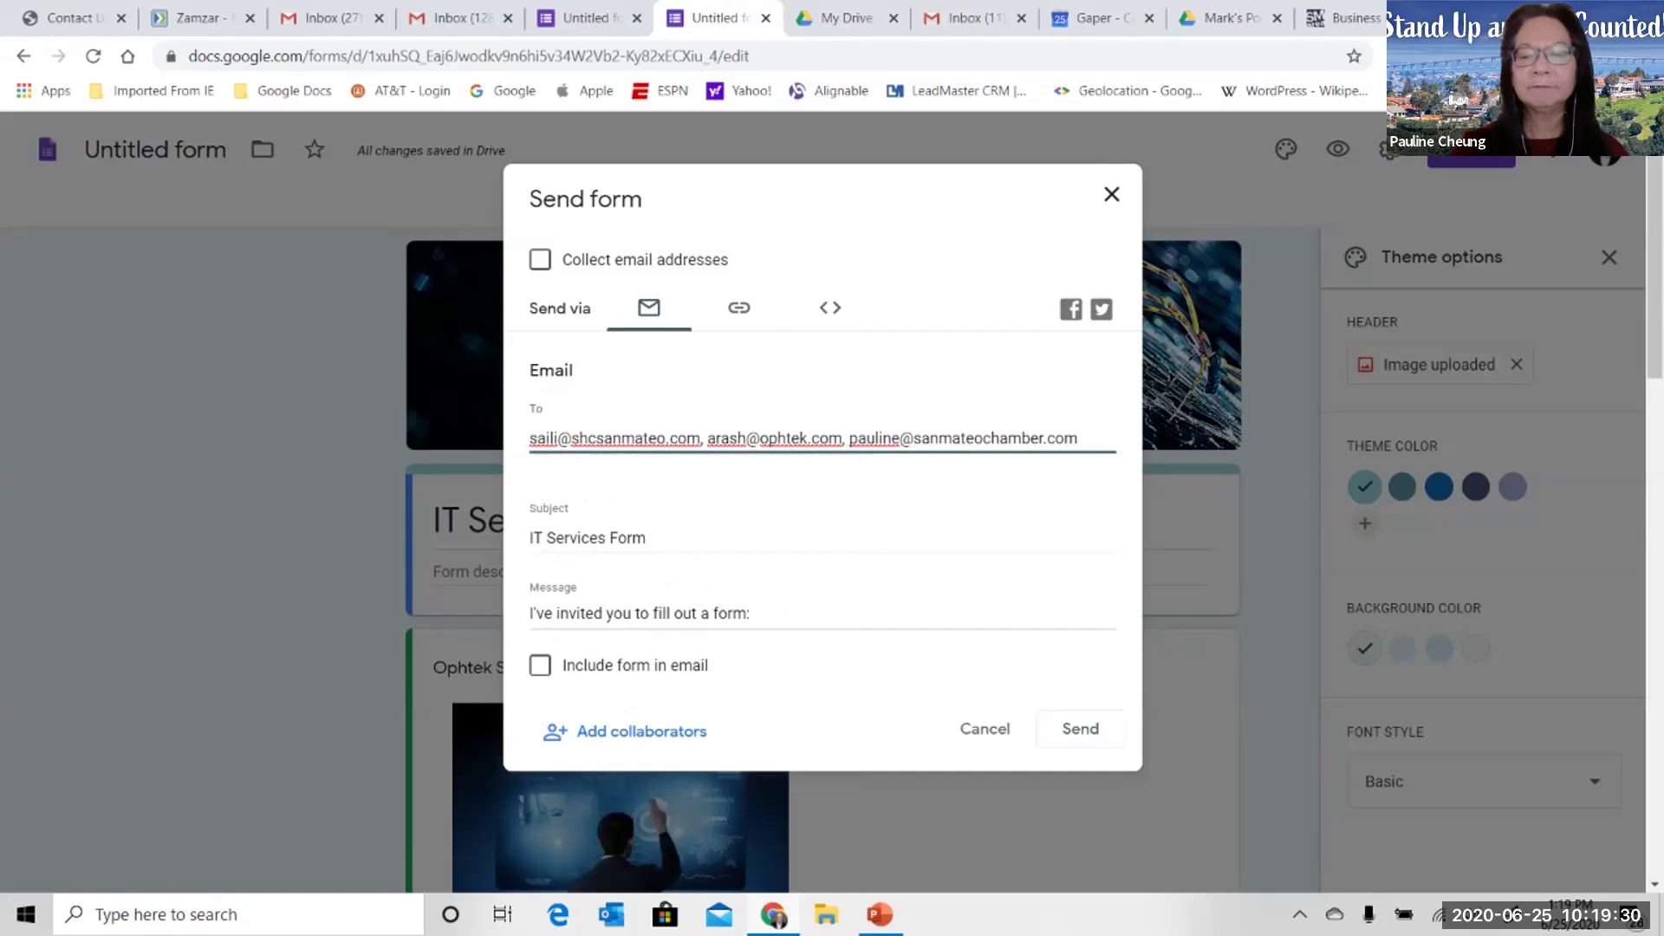
pyautogui.write('org')
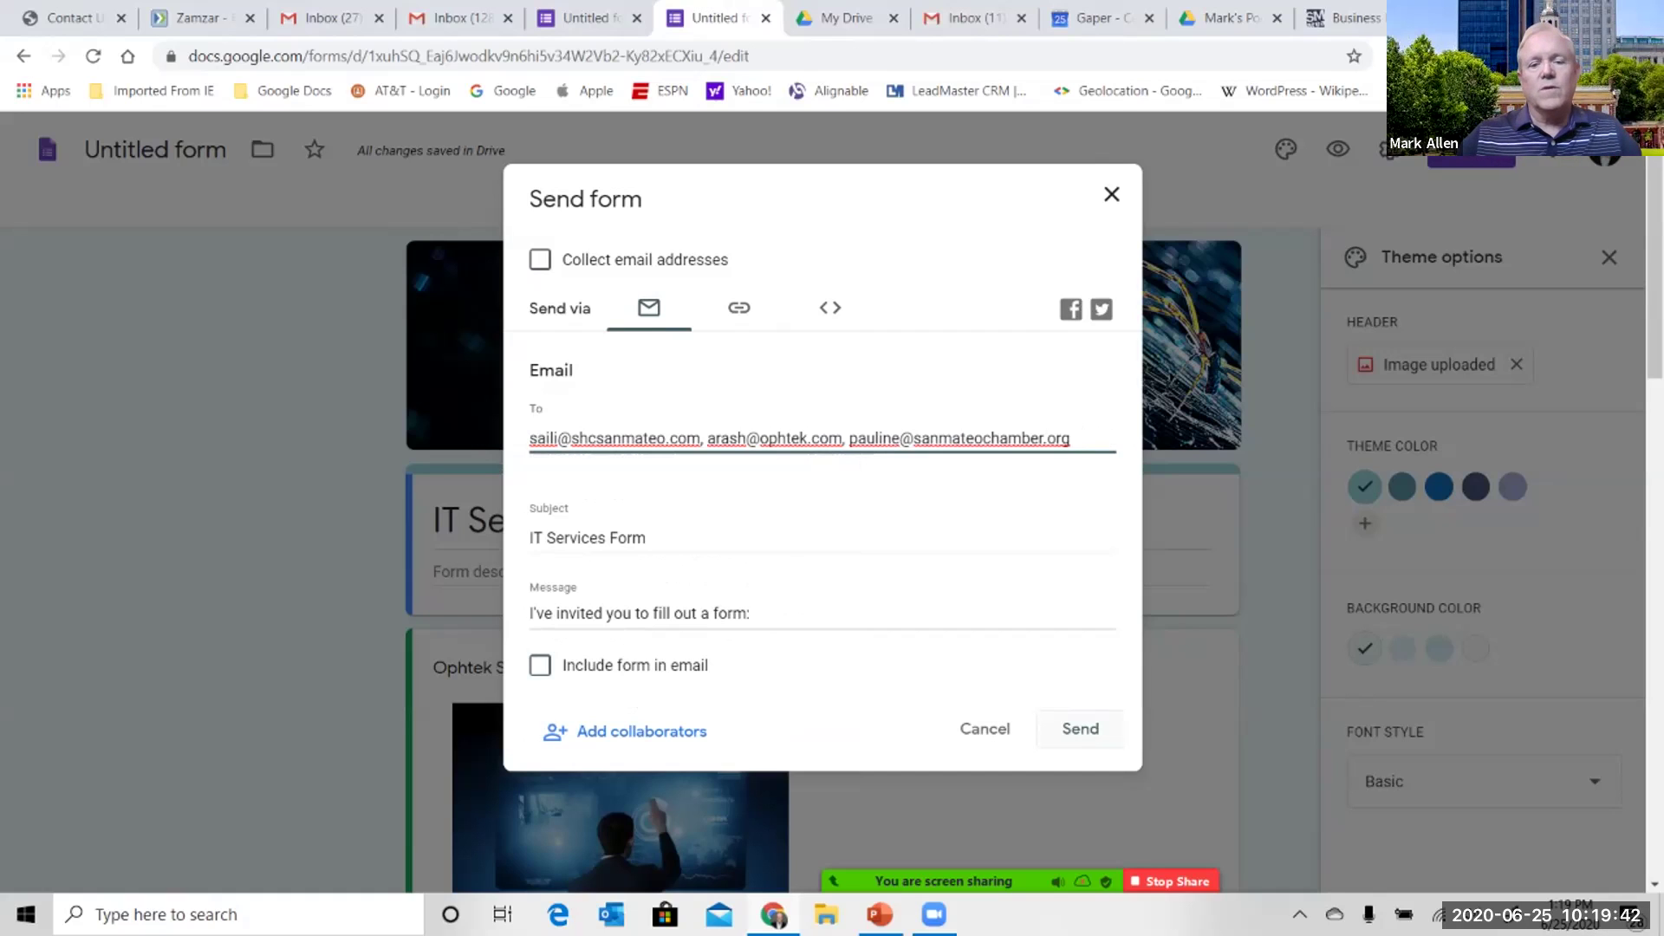
# - Send the invitation email to the three recipients and reopen the Send form dialog
pyautogui.press('Return')
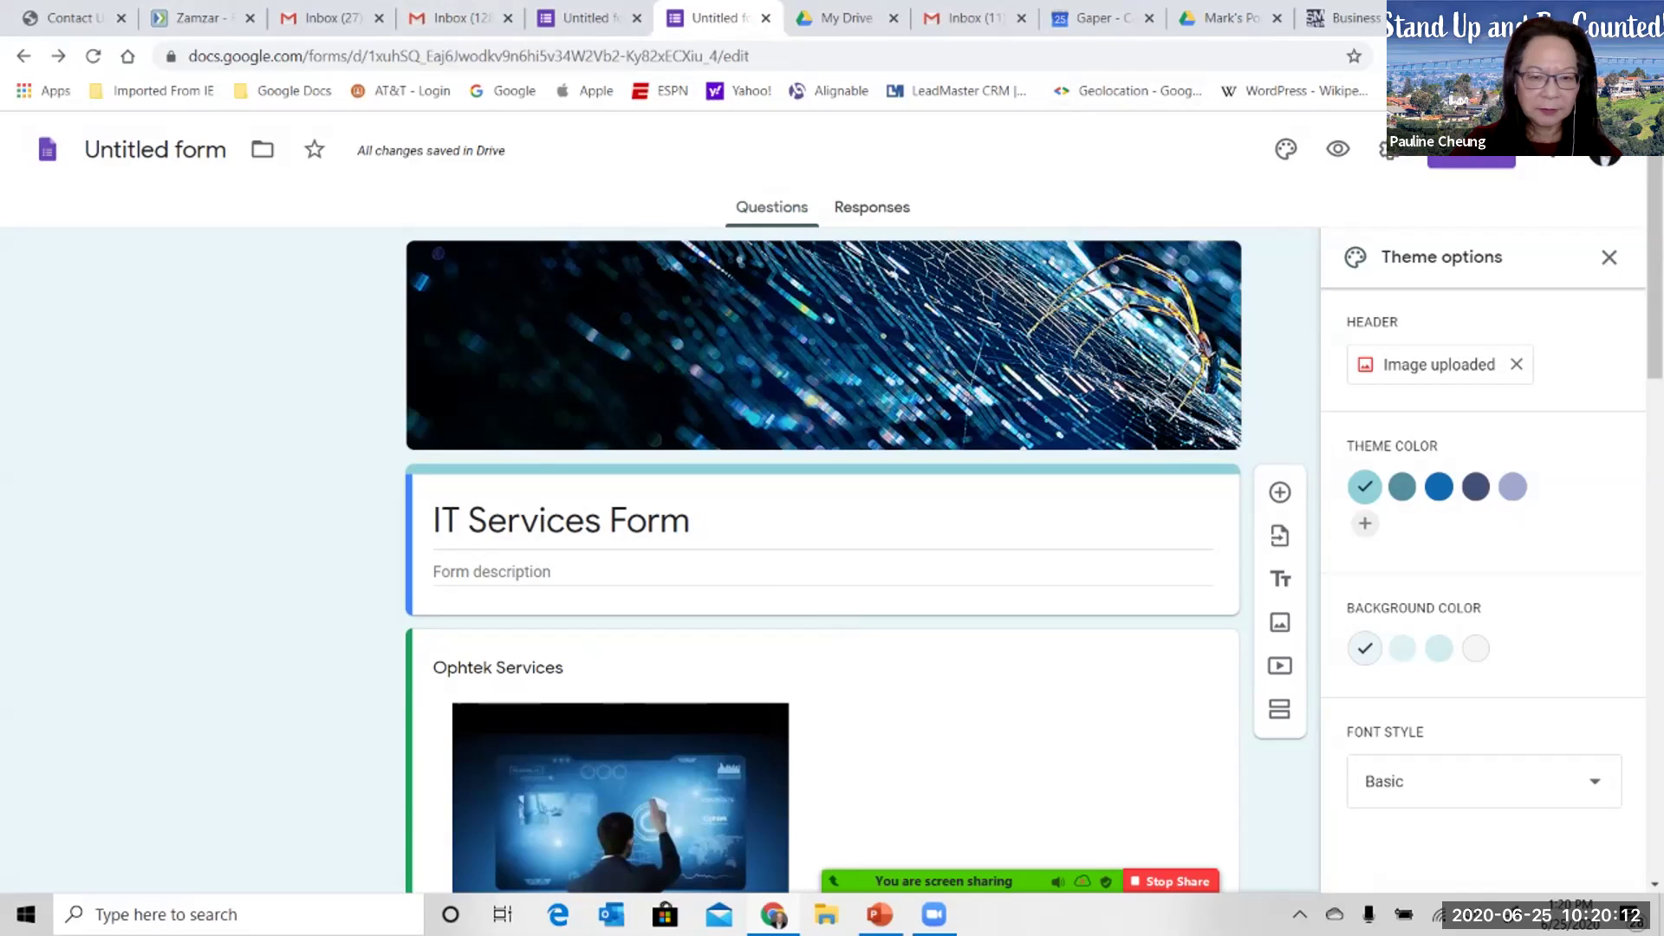
pyautogui.click(1471, 159)
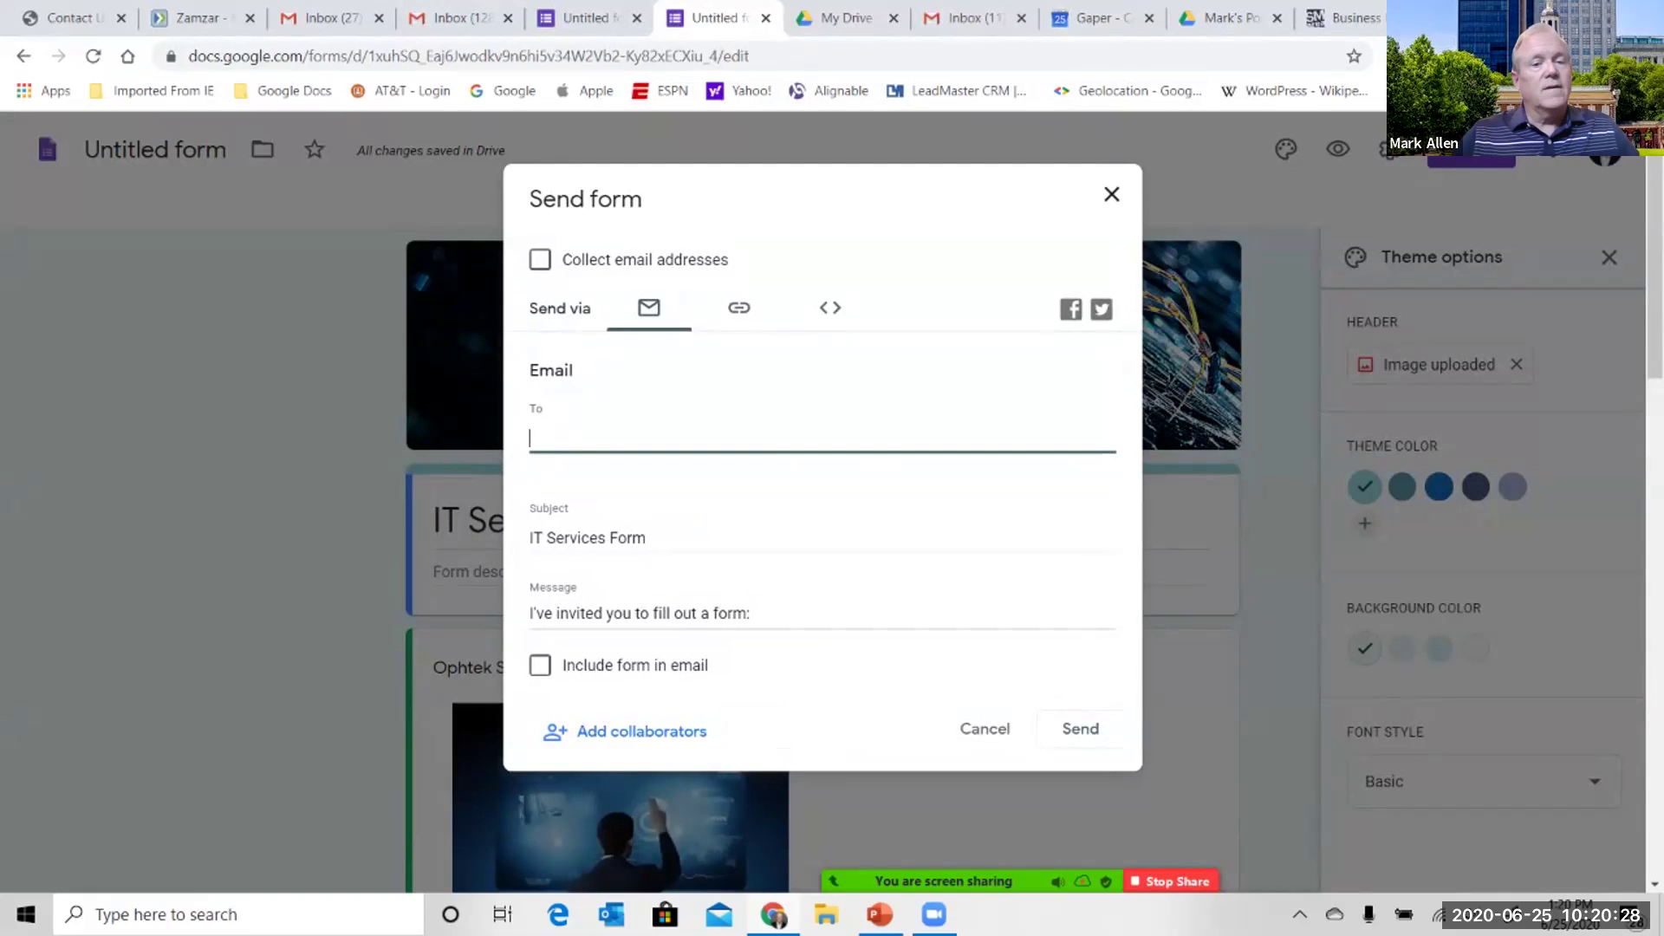
# - Copy the form's shortened forms.gle link and close the Send form dialog
pyautogui.click(739, 307)
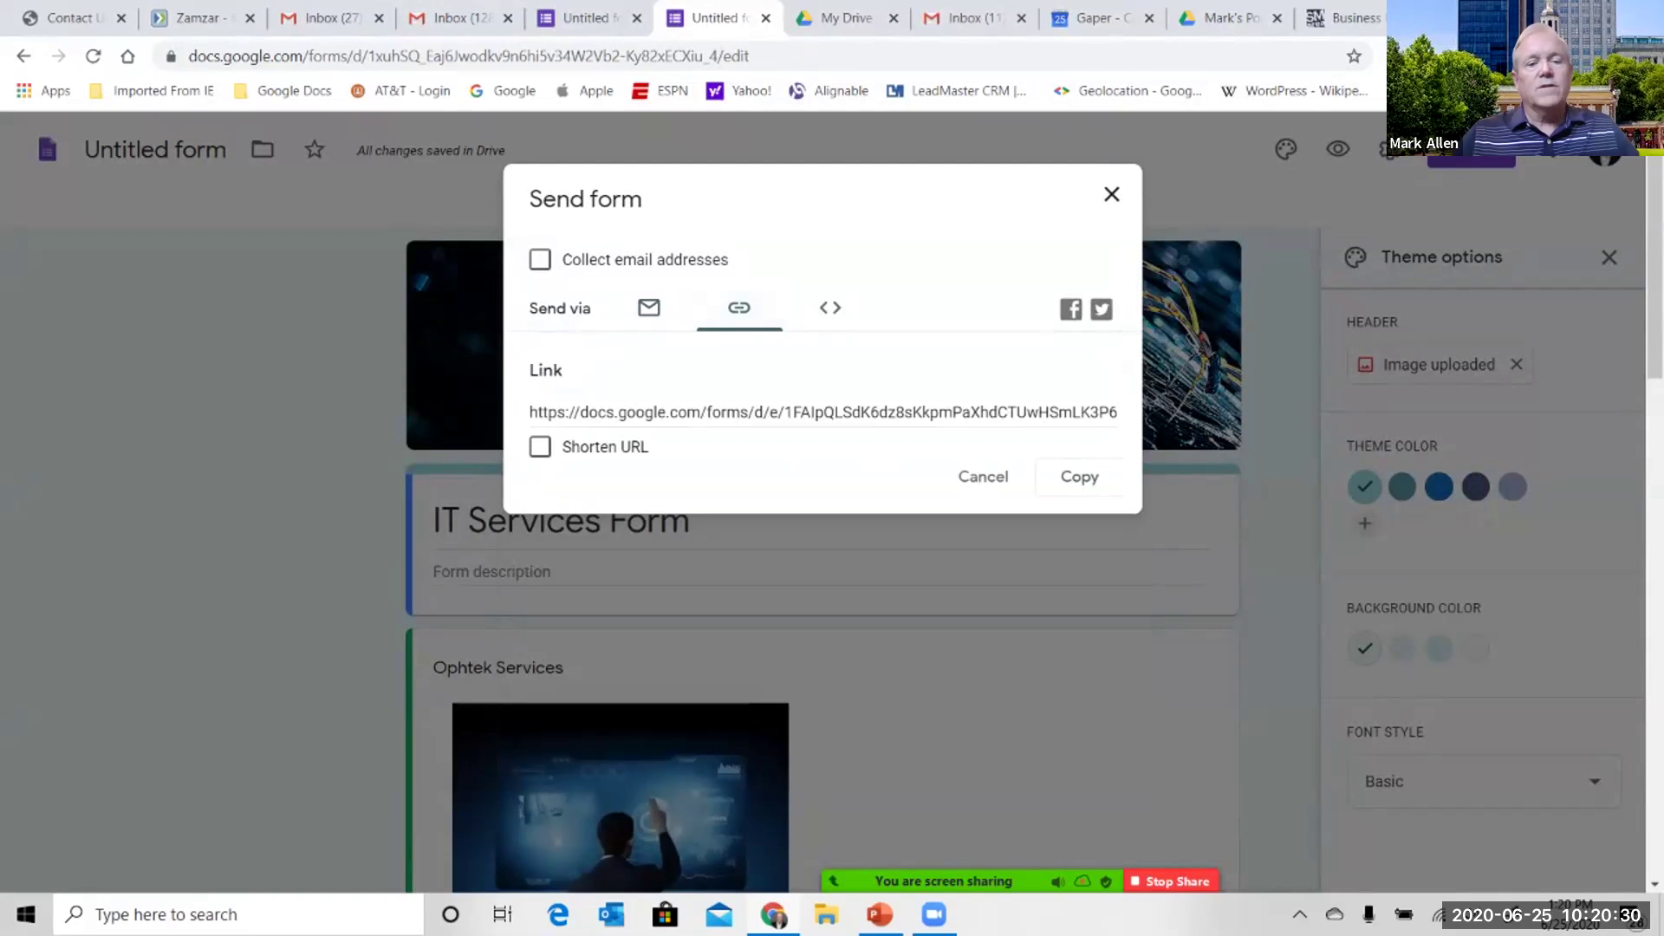
pyautogui.click(540, 446)
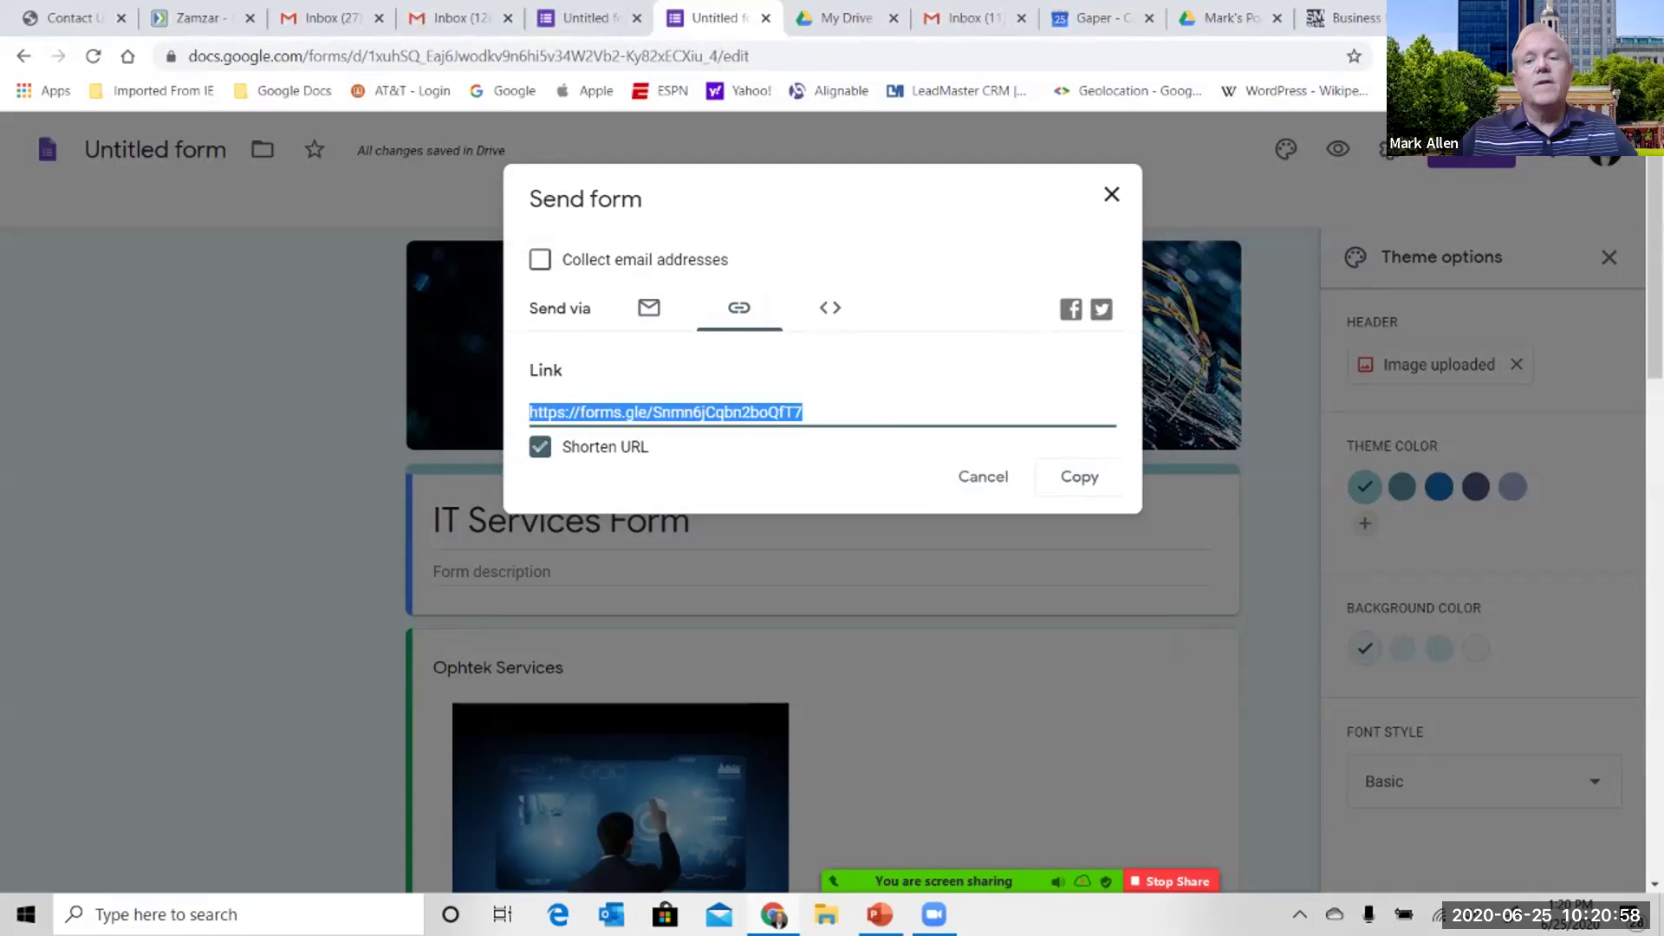
pyautogui.press('Escape')
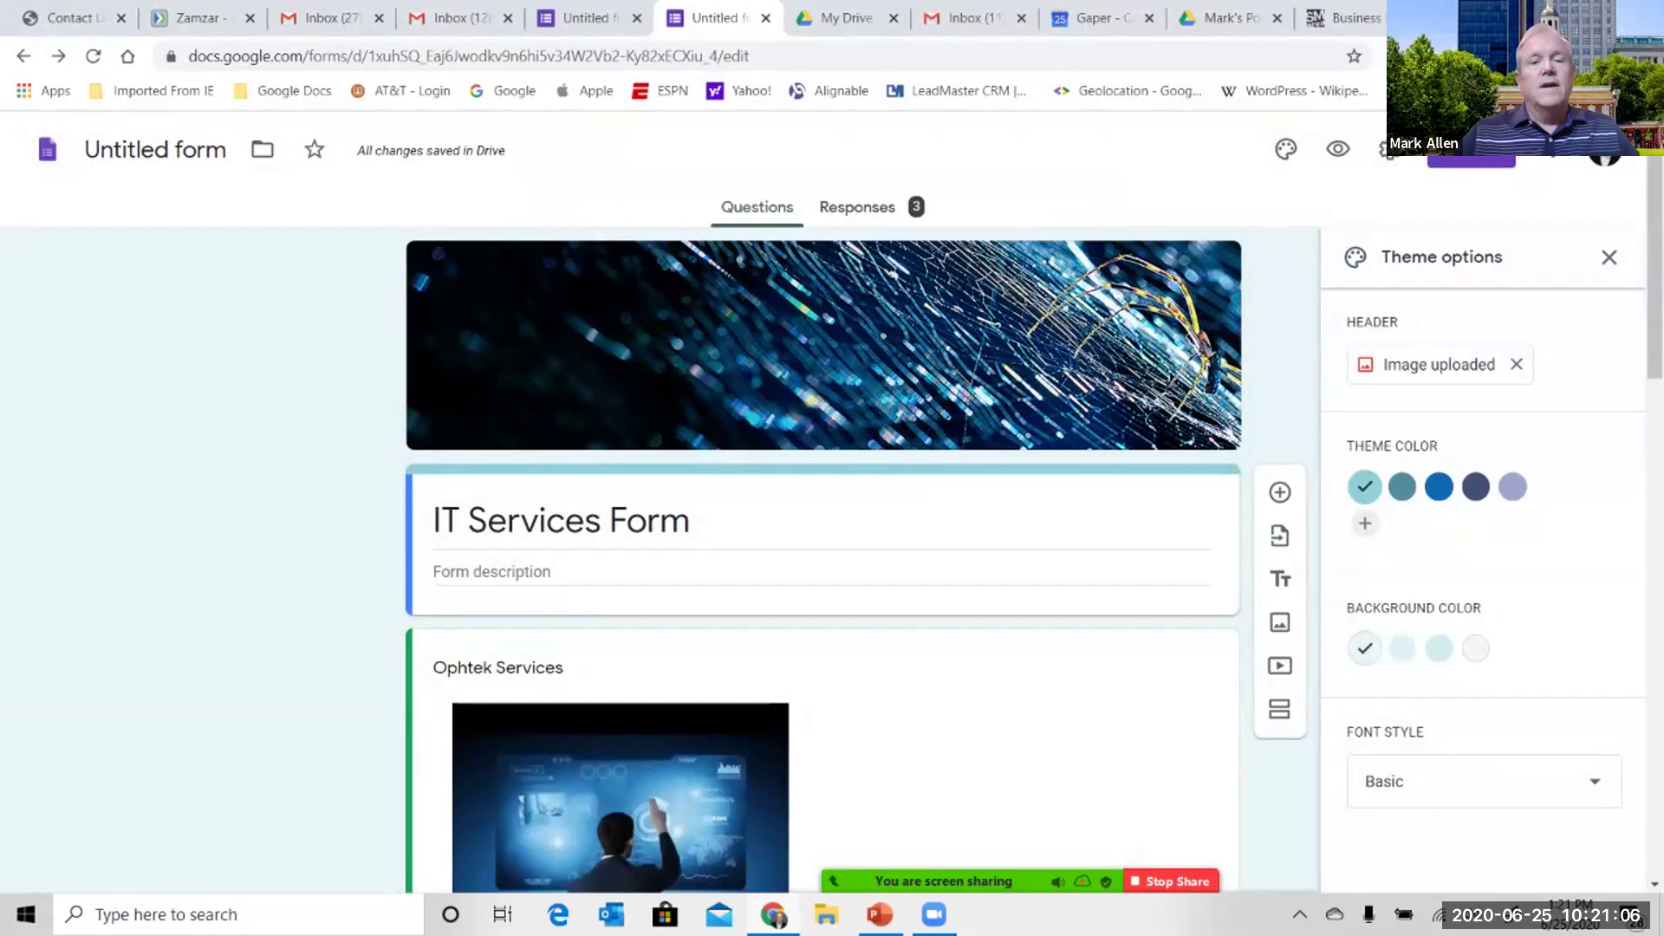
# - Review the three collected responses, then open the spreadsheet destination choice for them
pyautogui.click(857, 206)
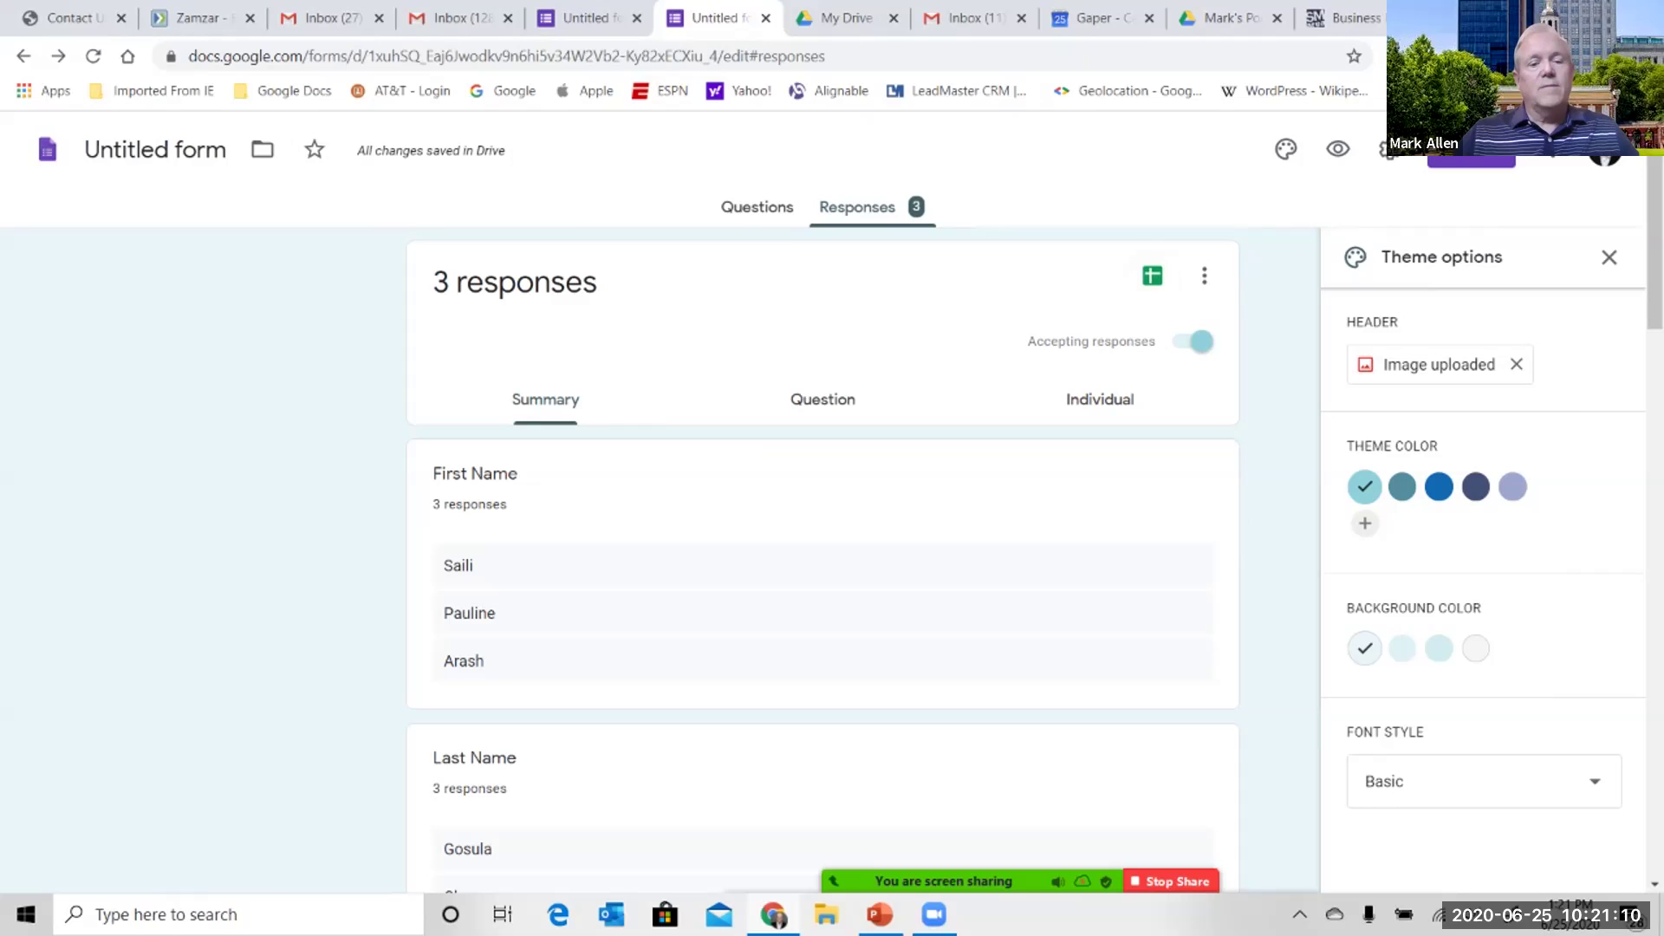
pyautogui.scroll(-2, 822, 564)
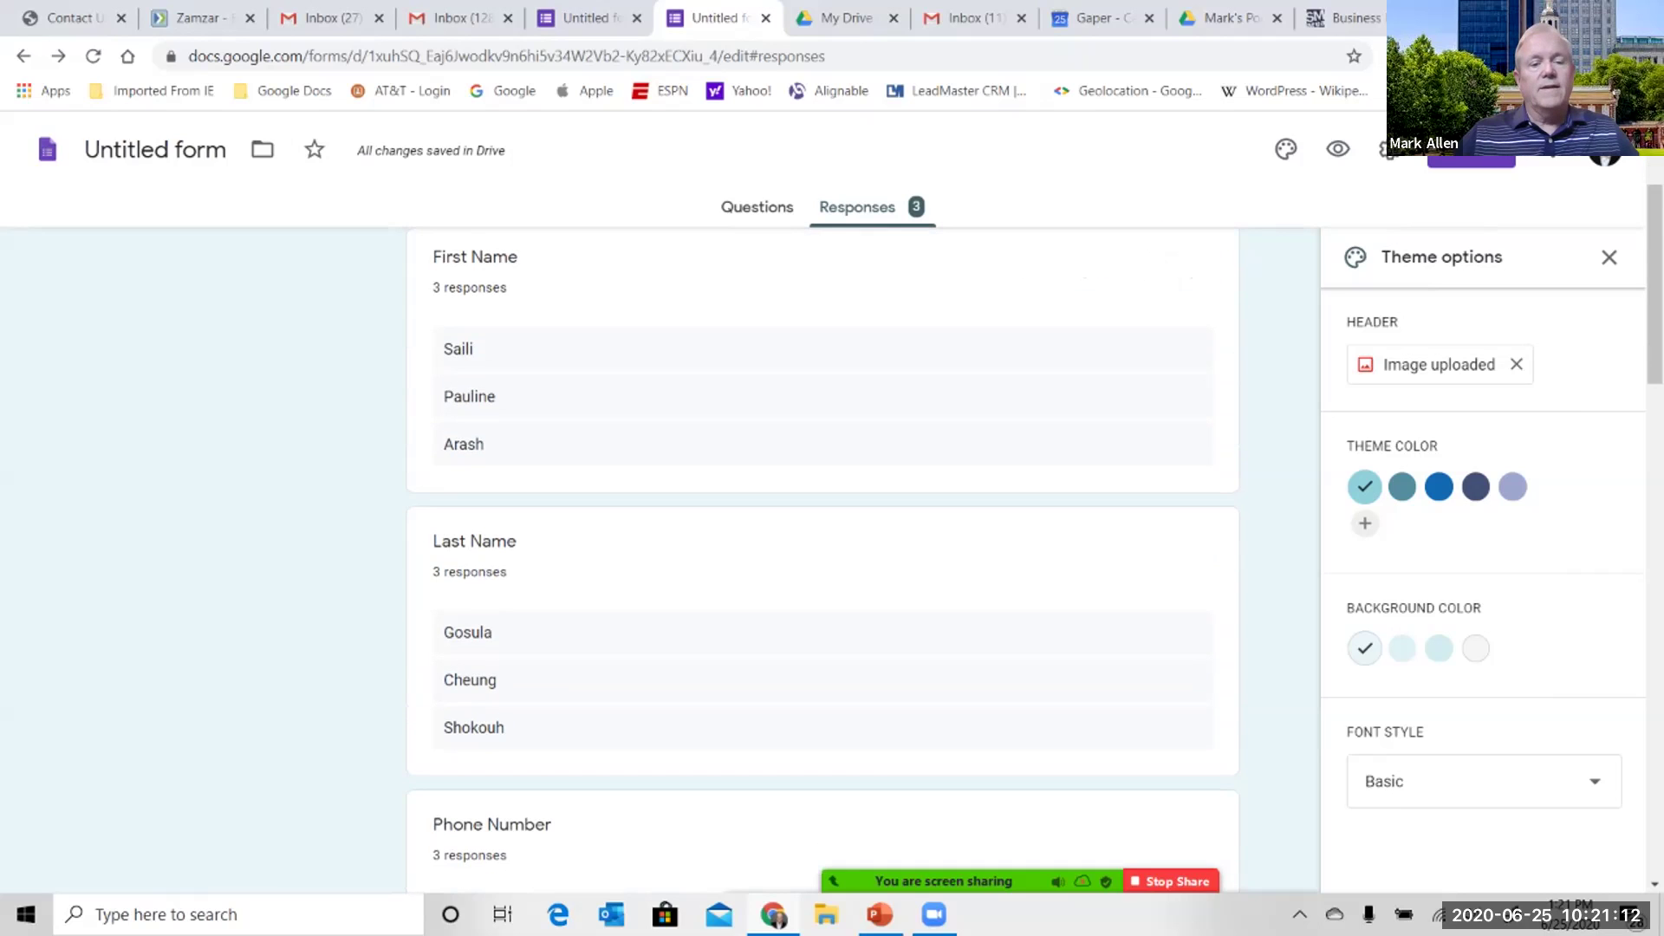
pyautogui.scroll(-3, 823, 564)
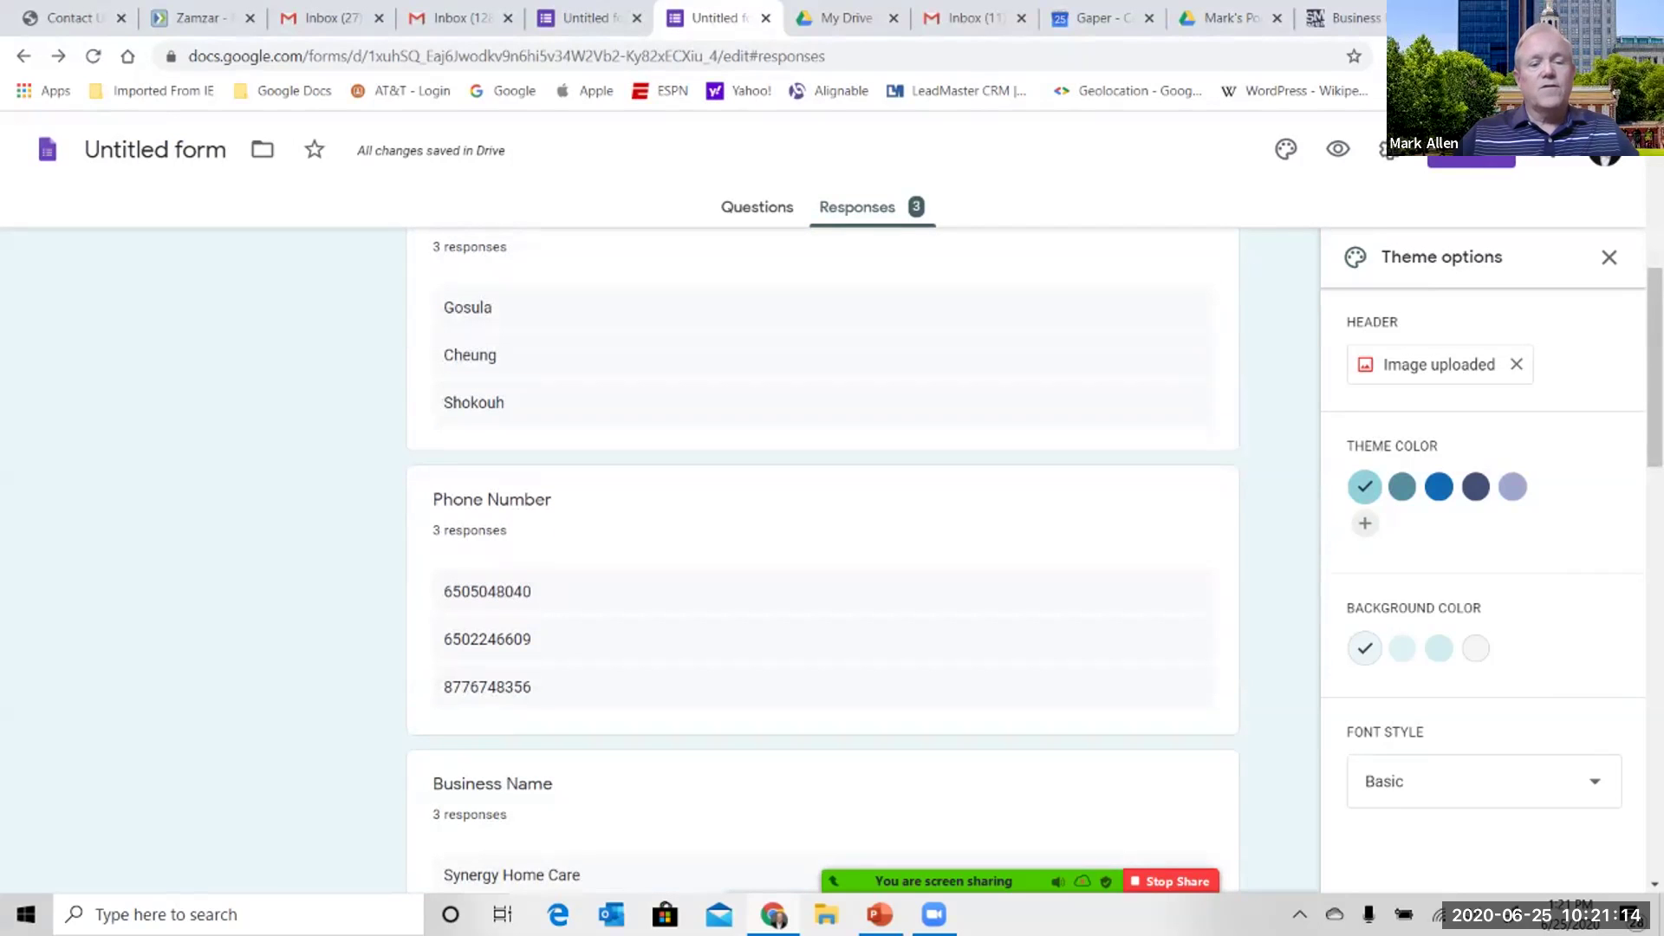
pyautogui.scroll(-10, 822, 563)
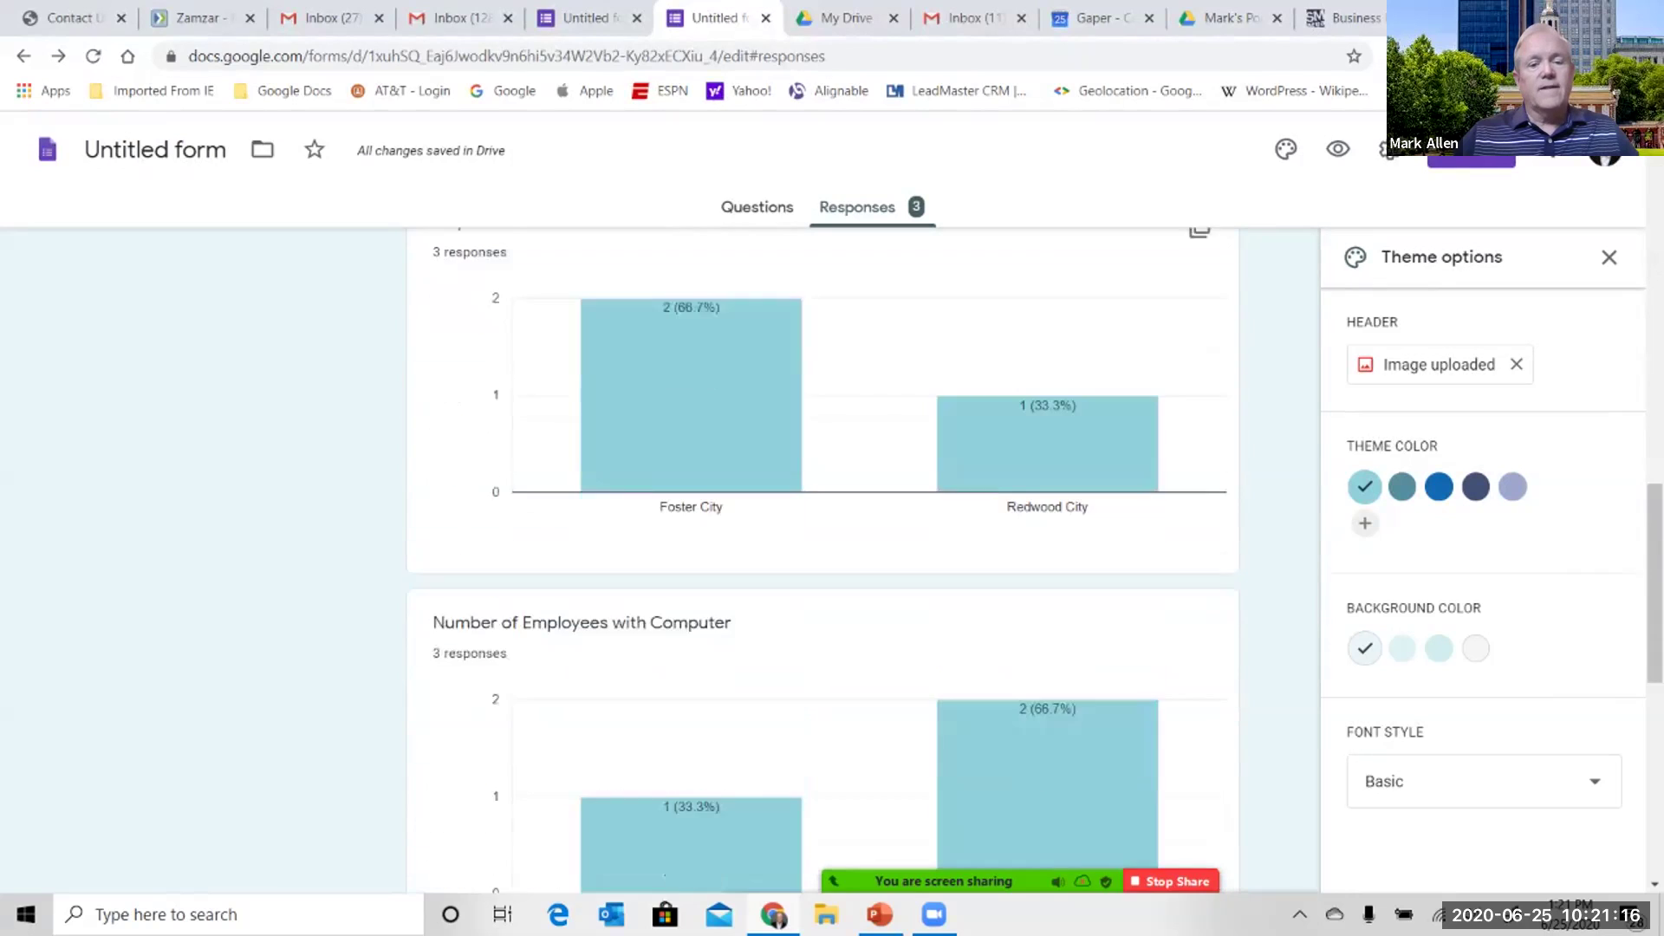
pyautogui.scroll(15, 822, 564)
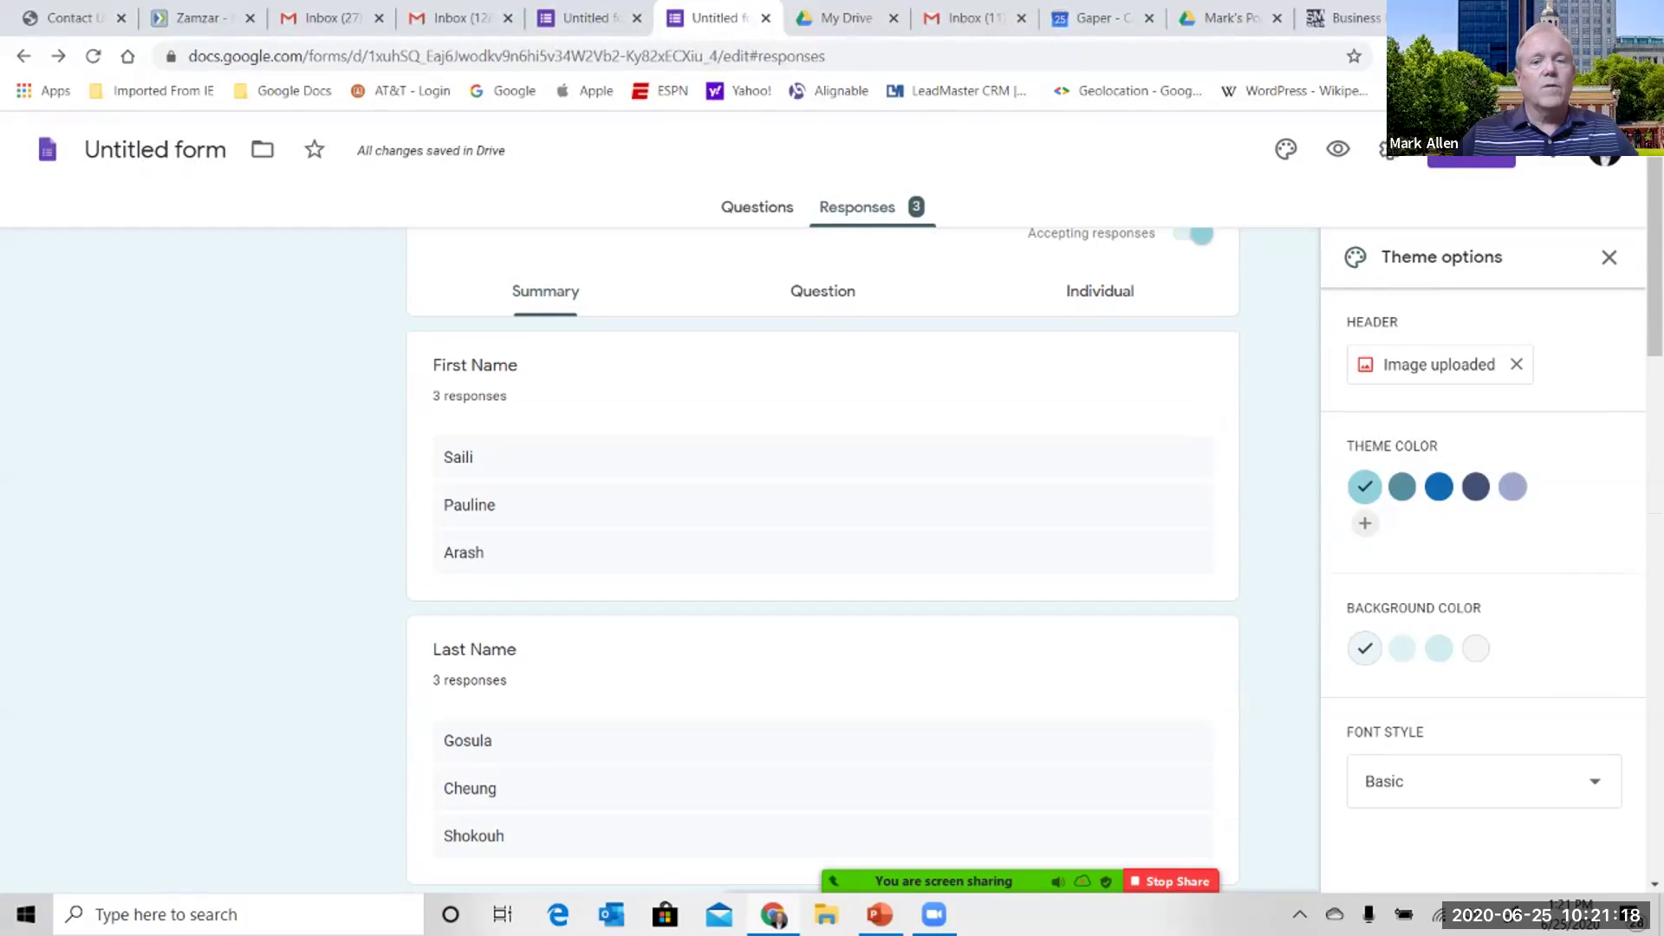
pyautogui.scroll(1, 822, 563)
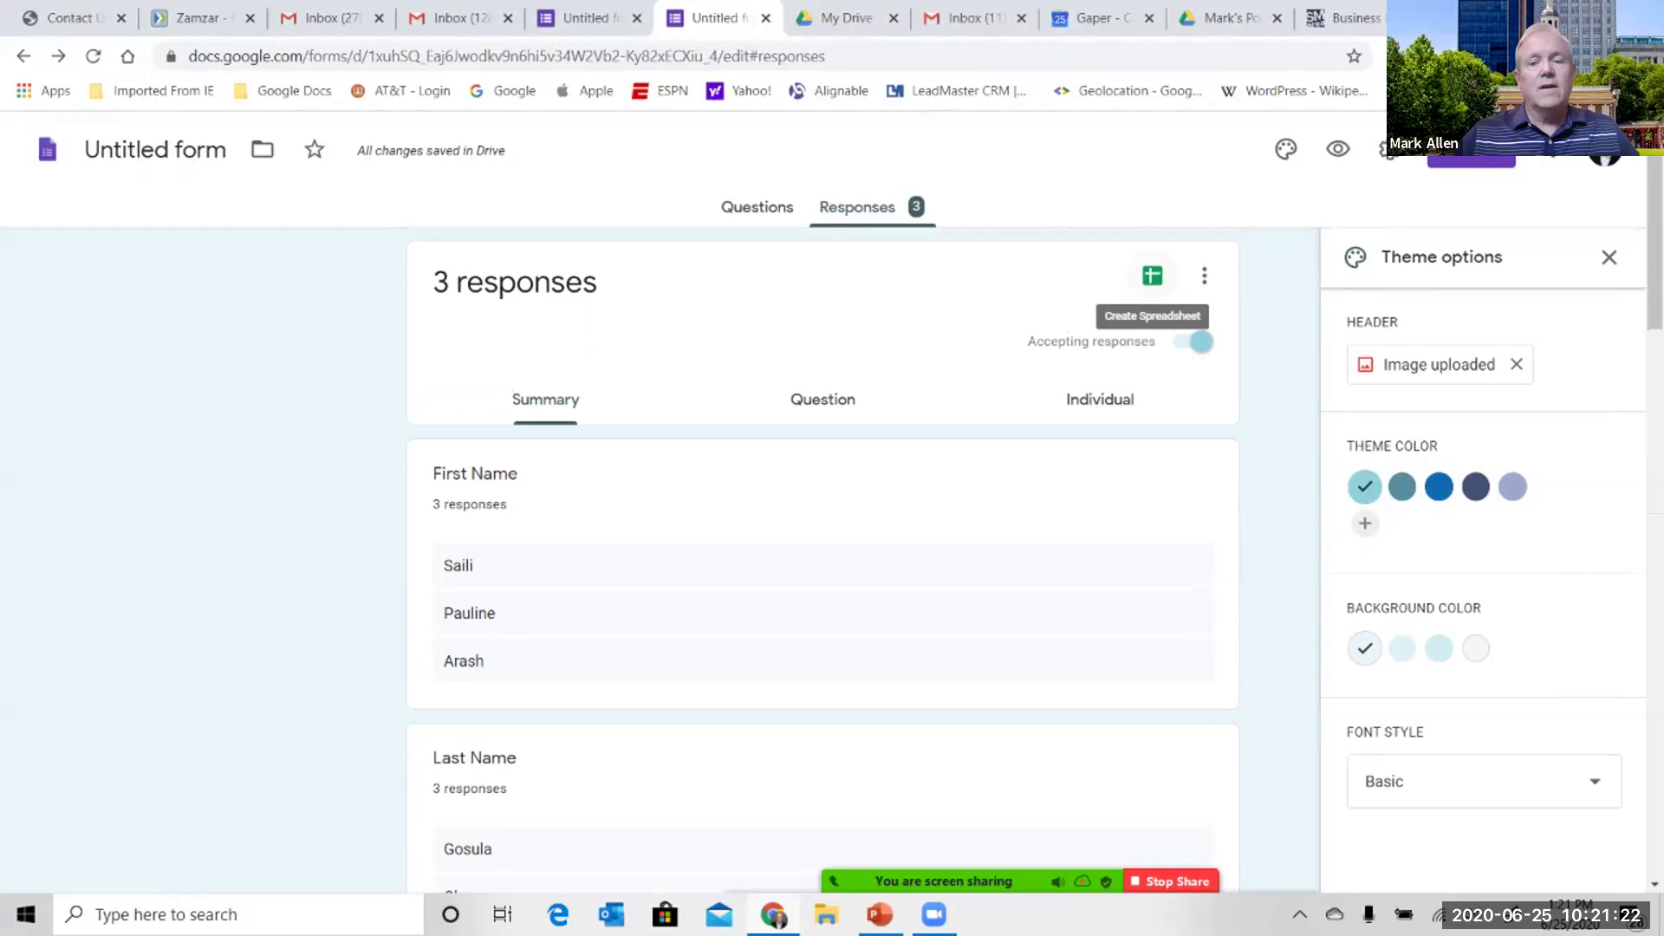
pyautogui.click(1151, 276)
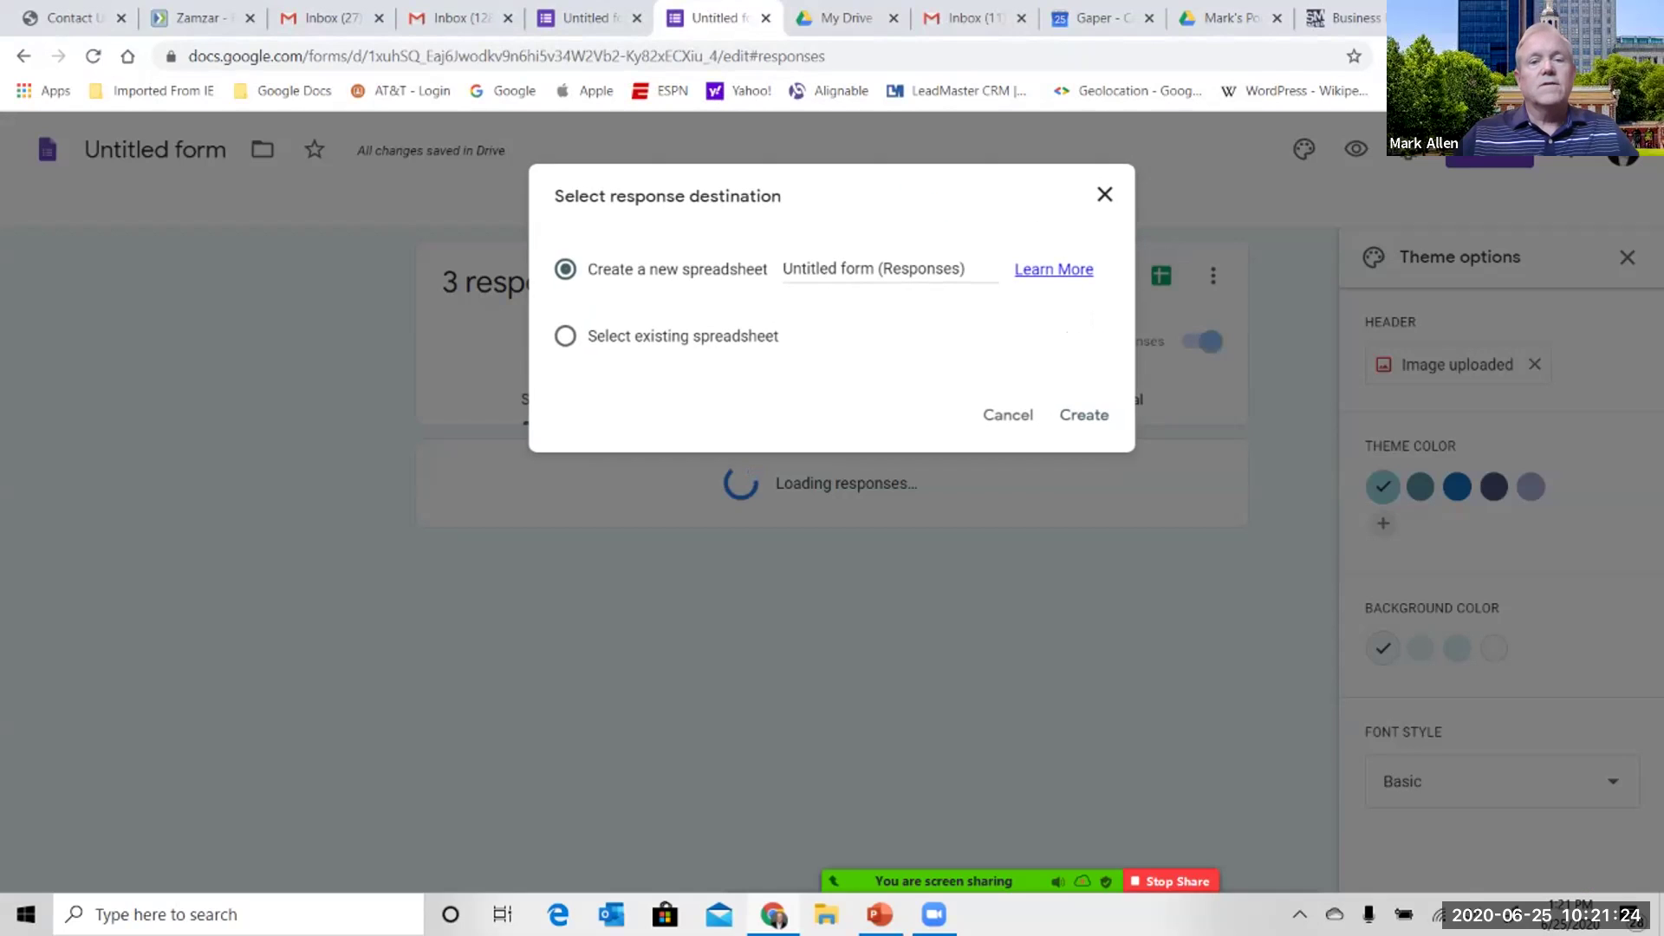
# - Create the Untitled form (Responses) sheet, total G2:G5 to 11 in G7, then clear it
pyautogui.click(1083, 414)
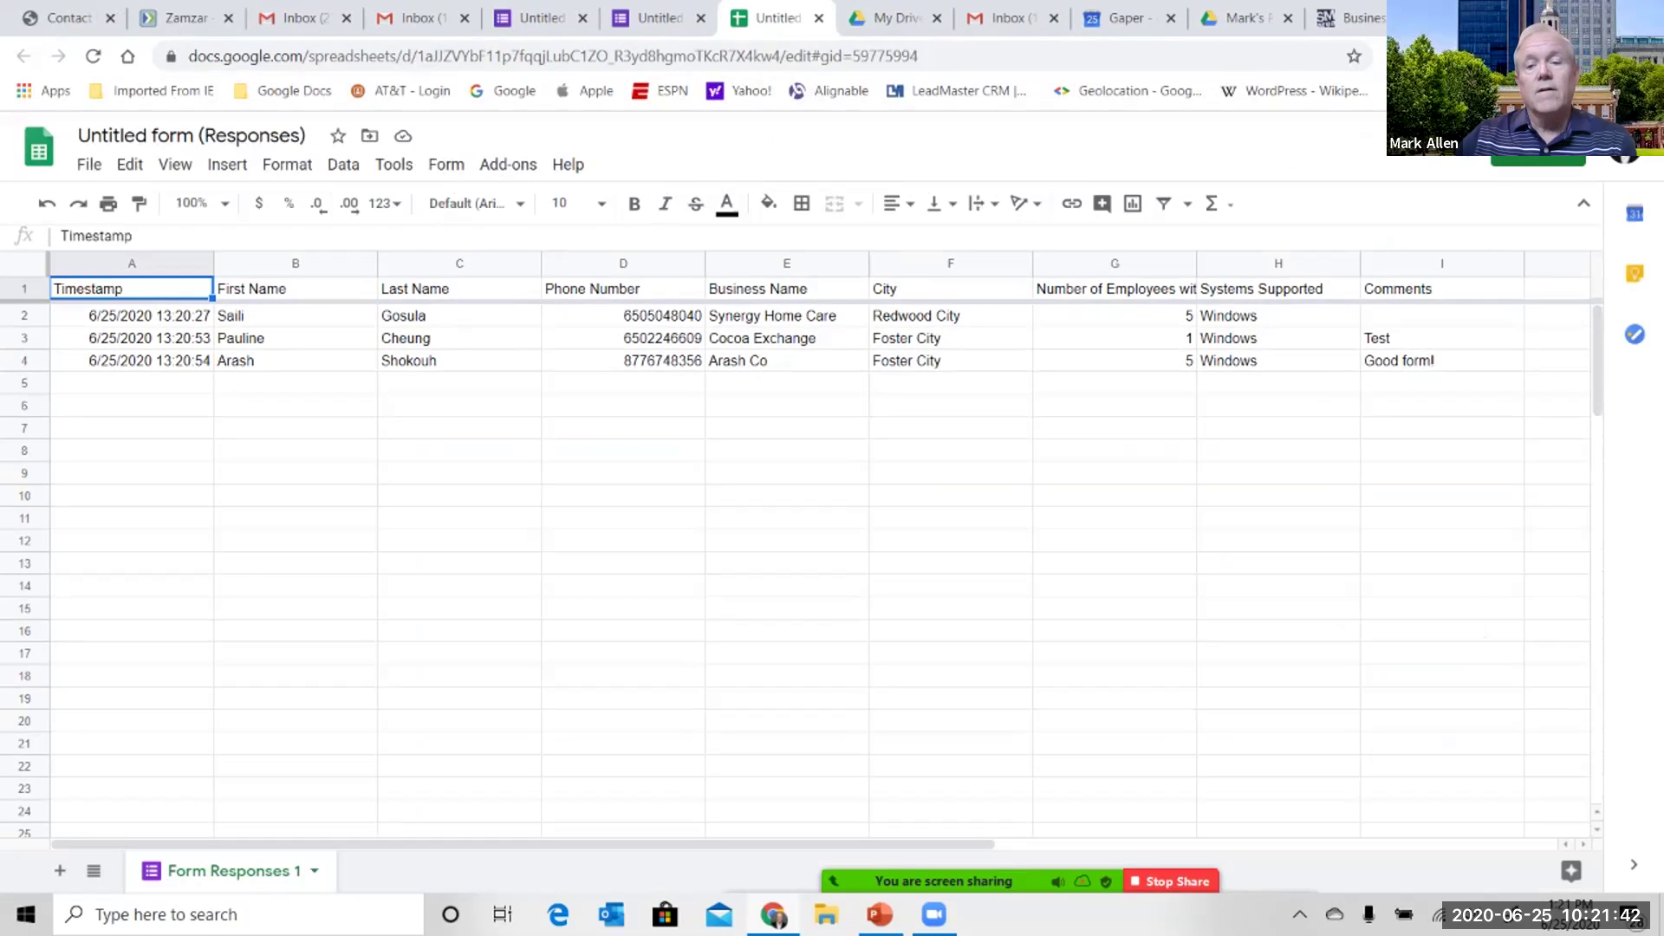
pyautogui.click(1113, 427)
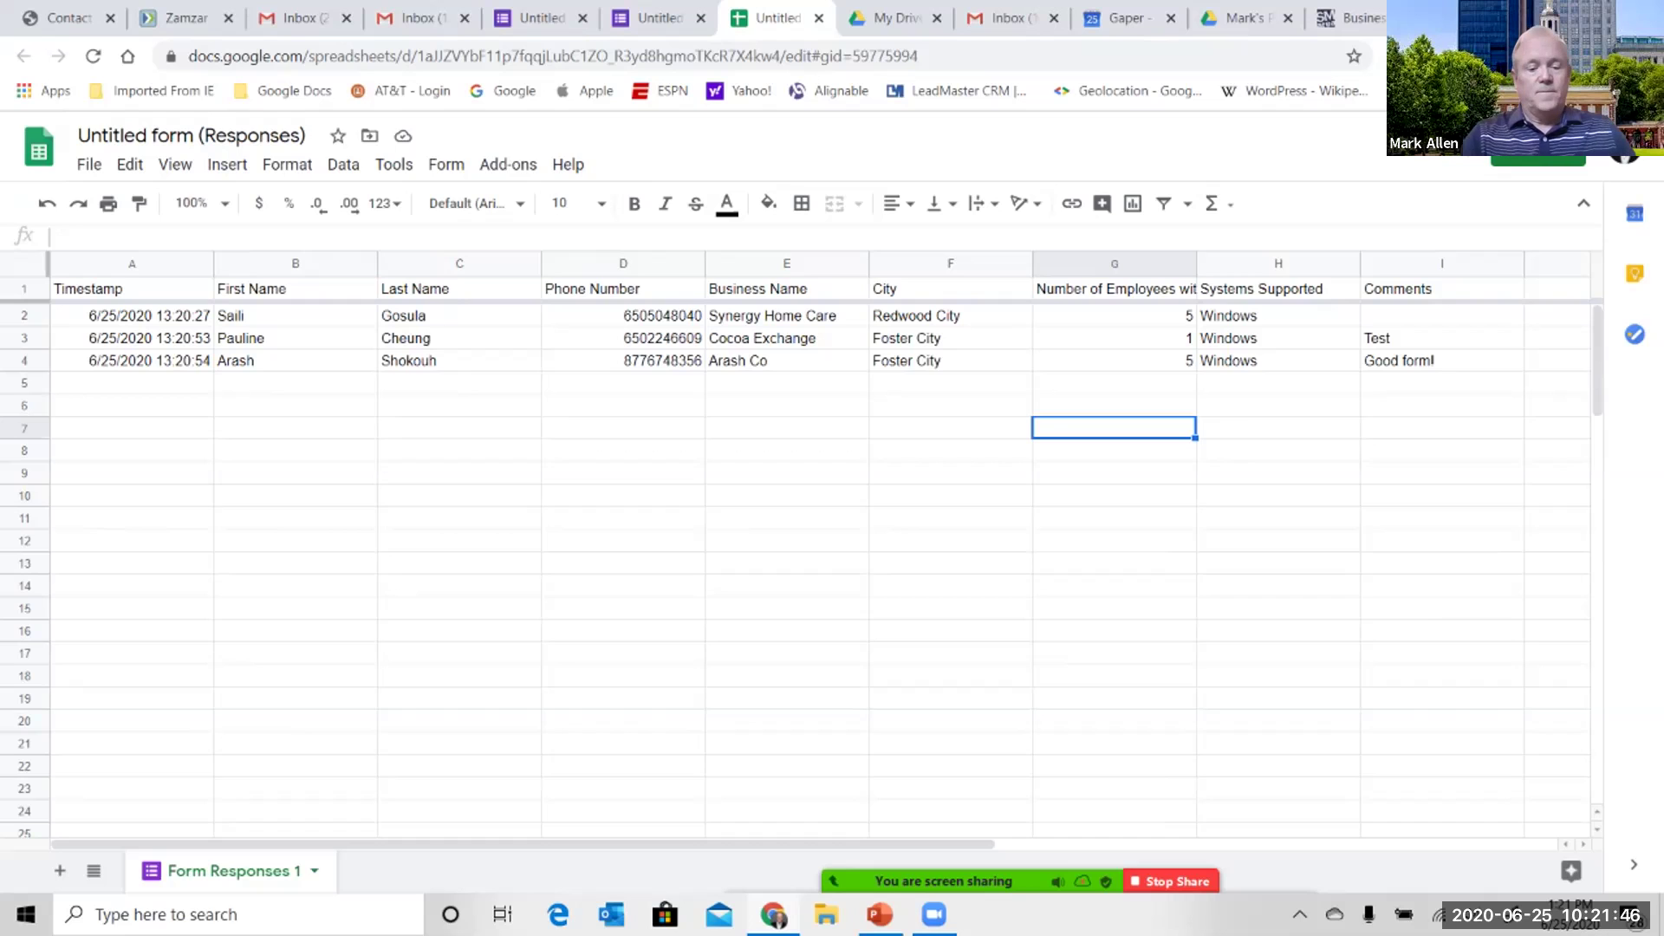
pyautogui.write('=sum(G2')
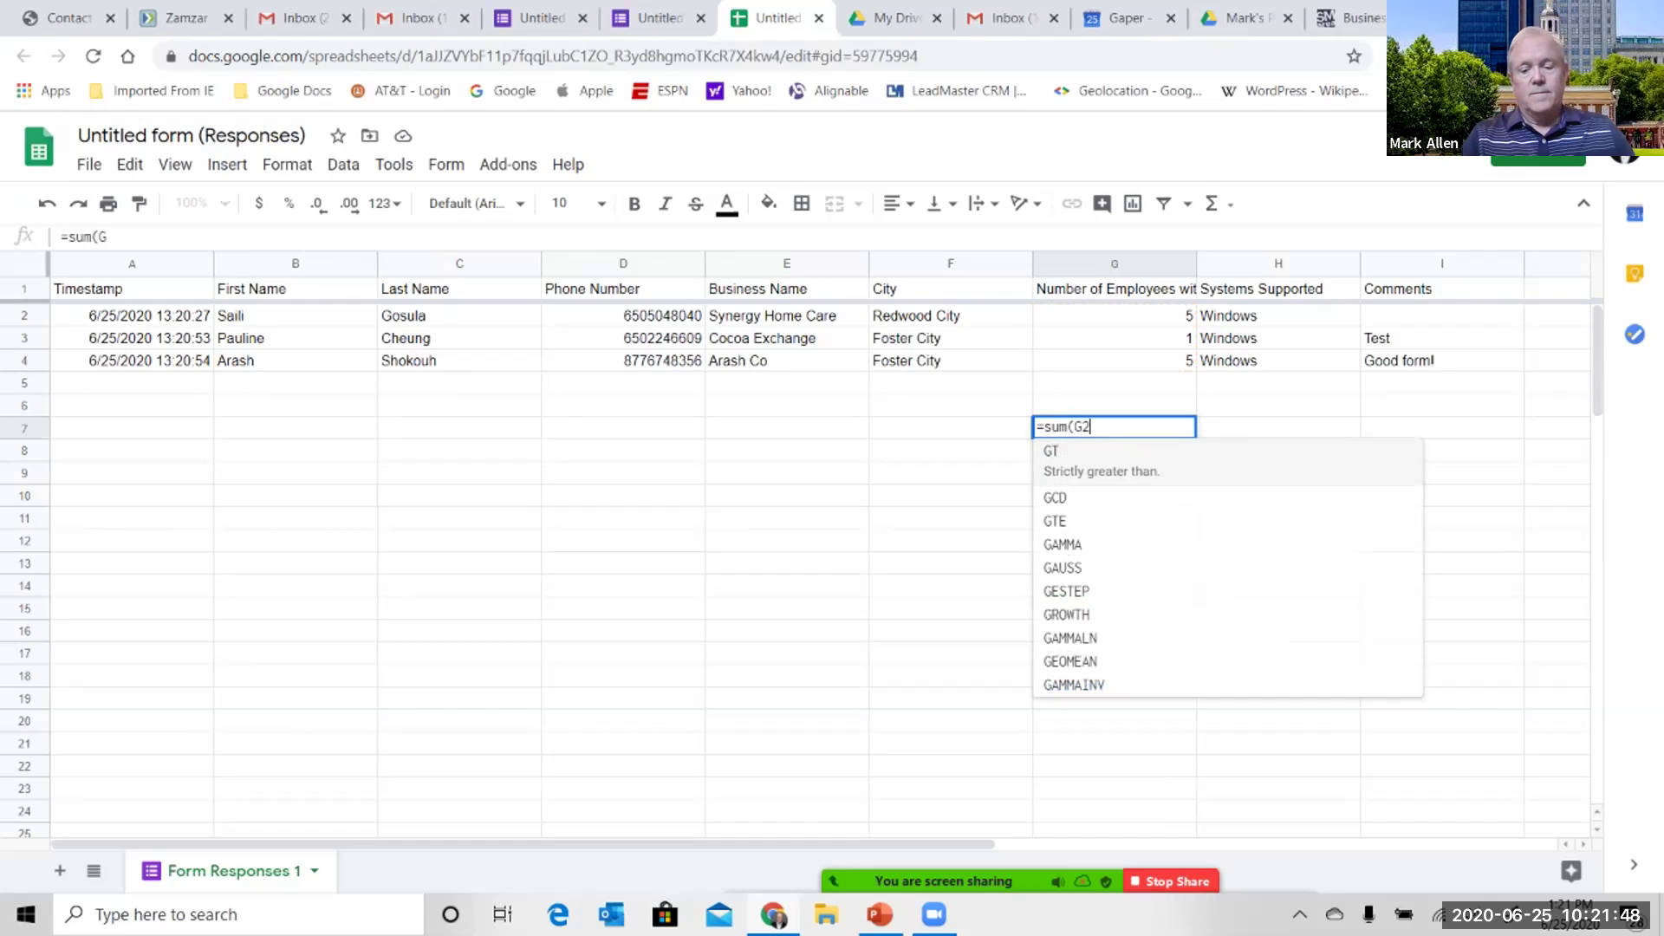
pyautogui.write(':G5')
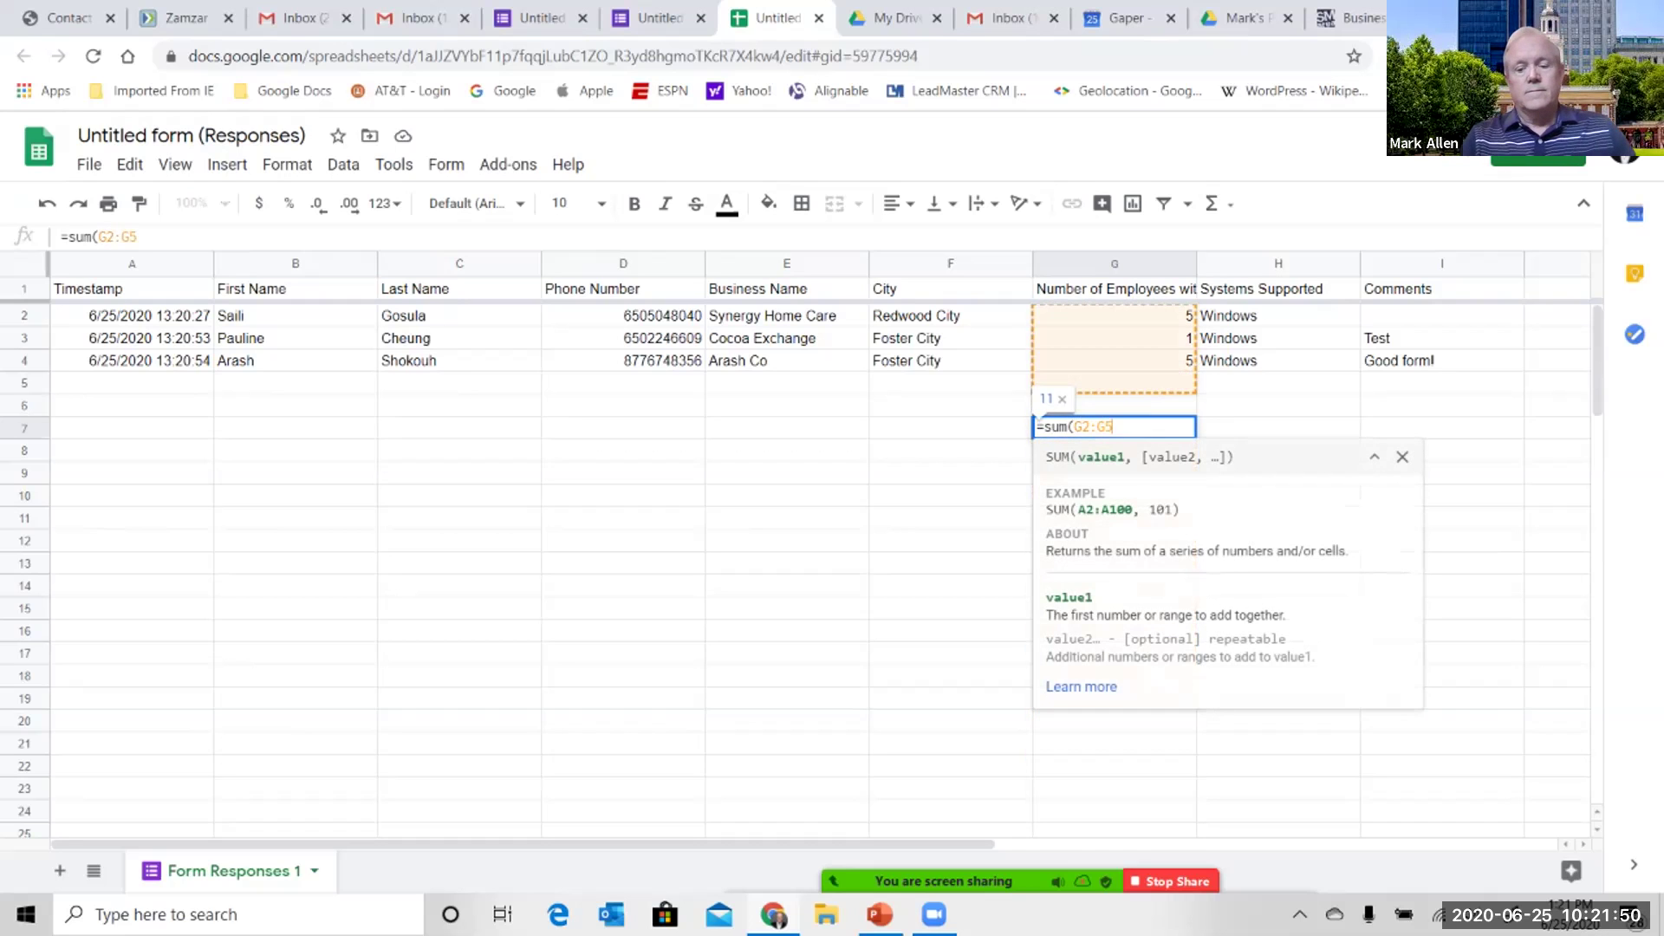
pyautogui.write(')')
pyautogui.press('Return')
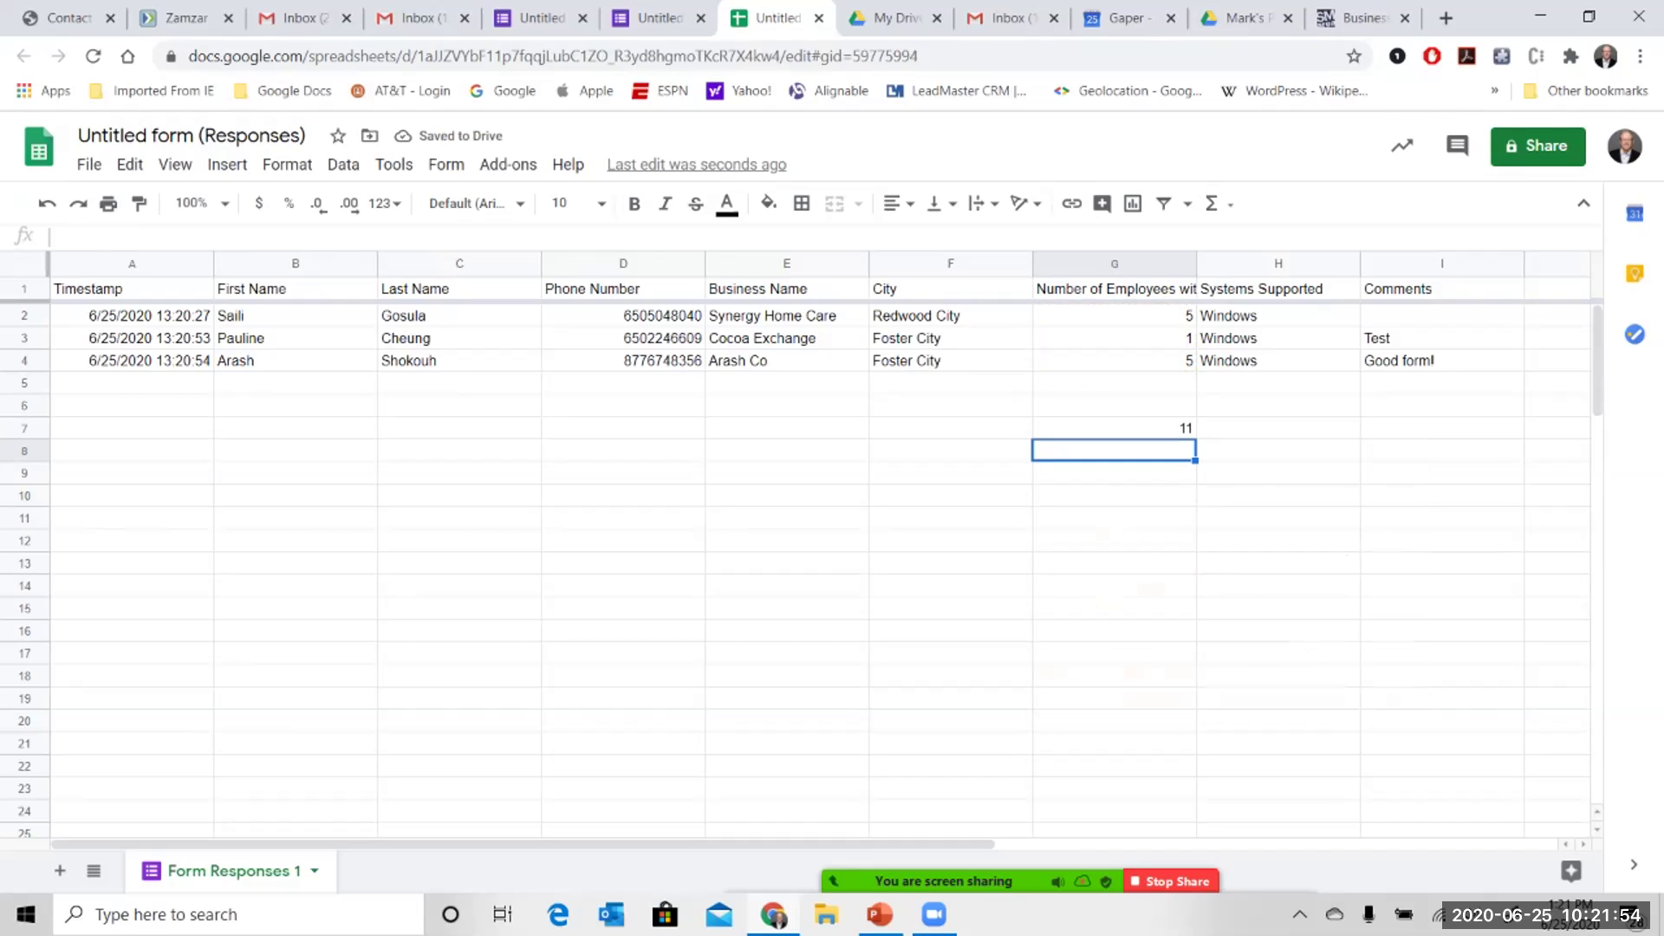
pyautogui.click(1114, 428)
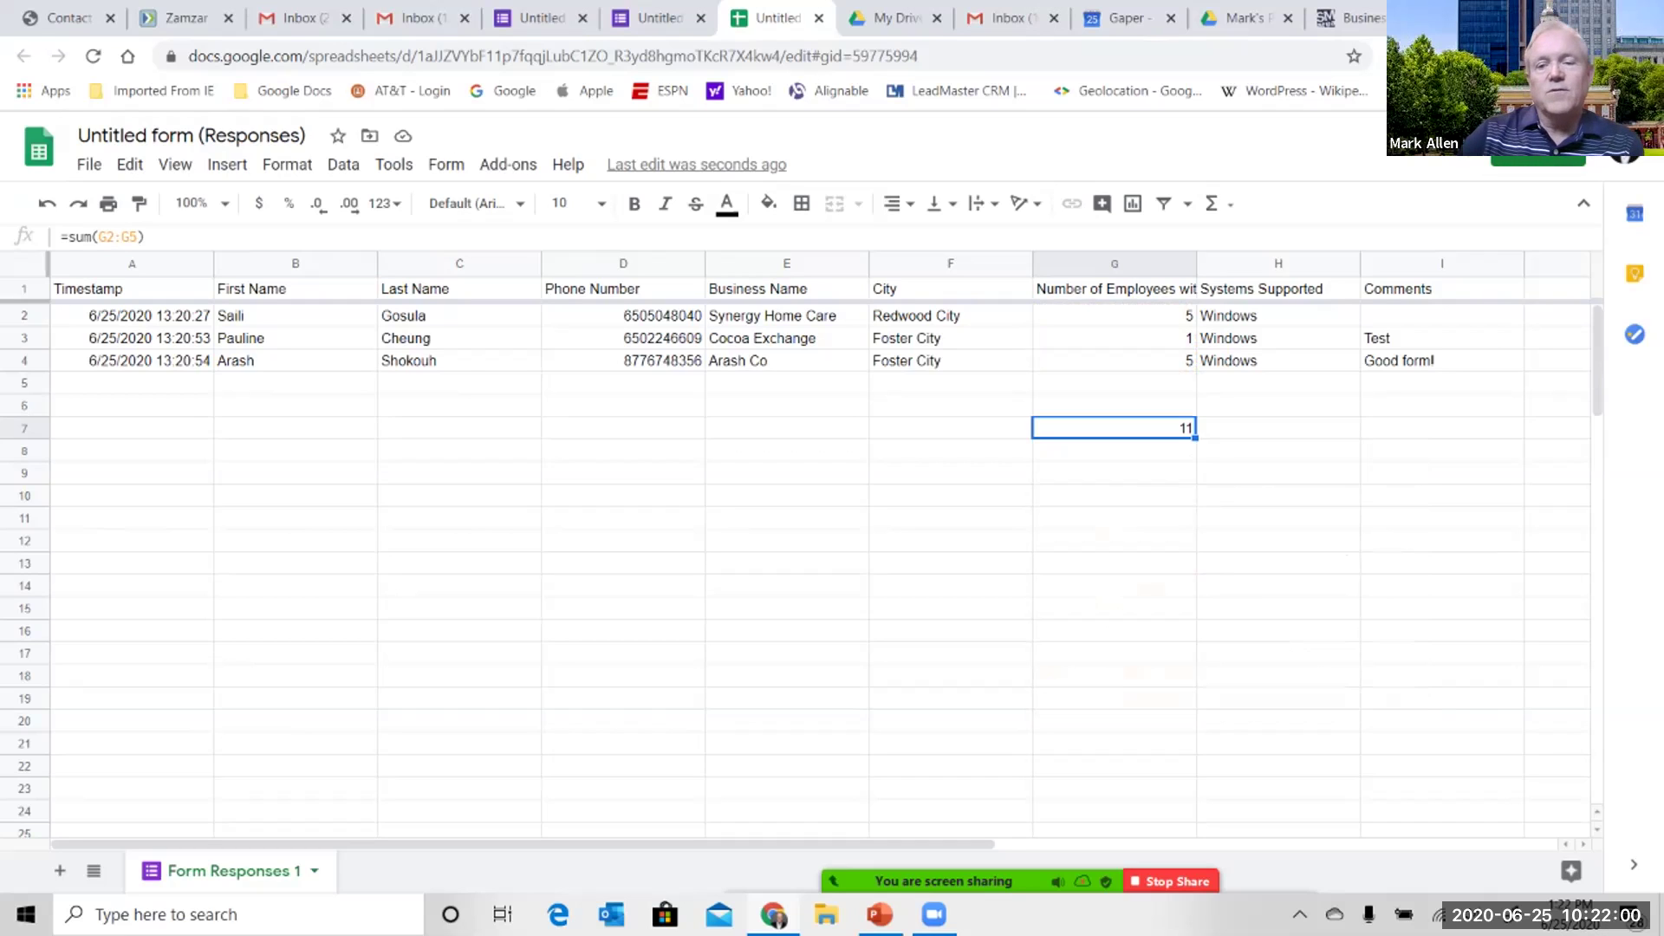
pyautogui.press('Delete')
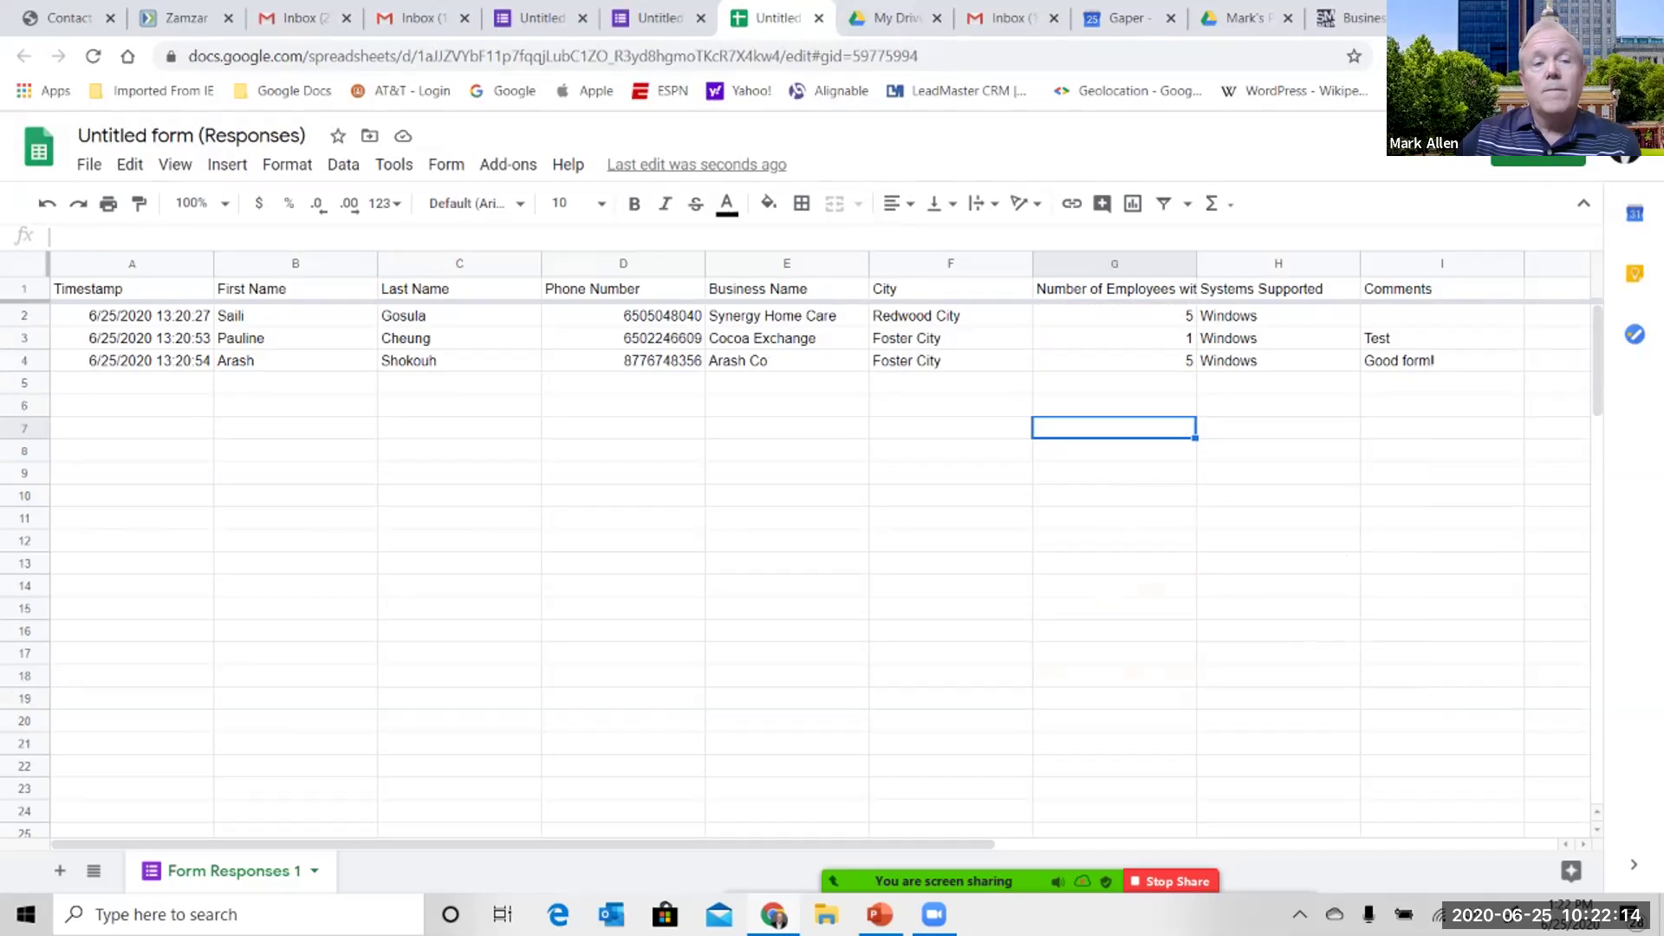
pyautogui.click(89, 163)
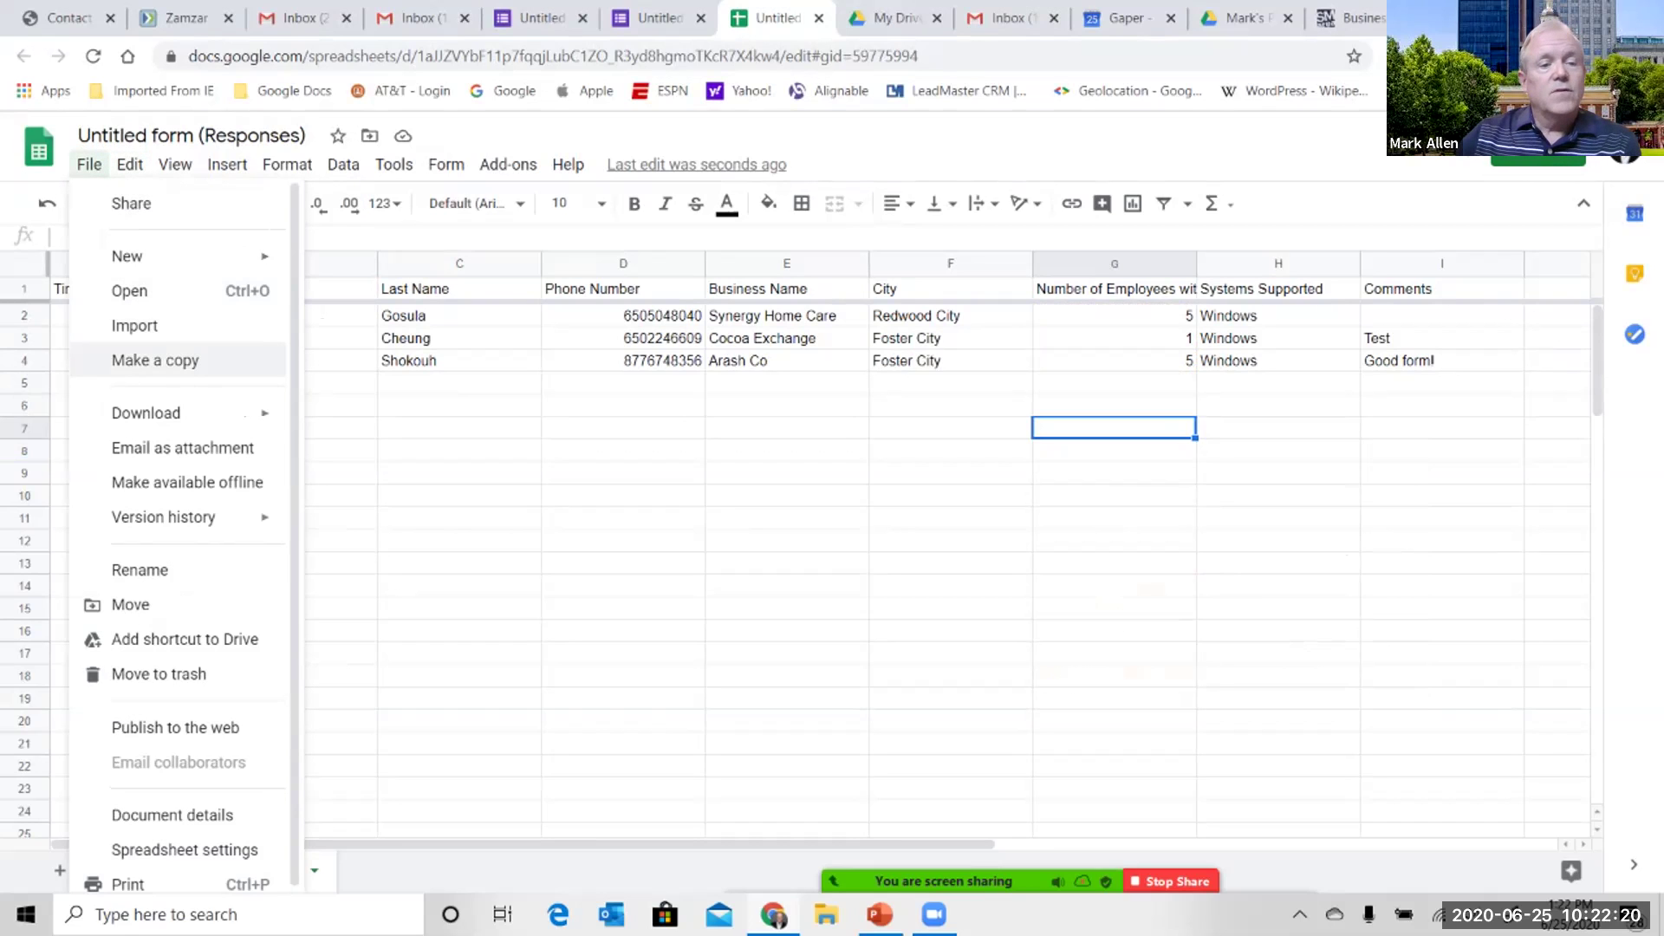
pyautogui.moveTo(165, 413)
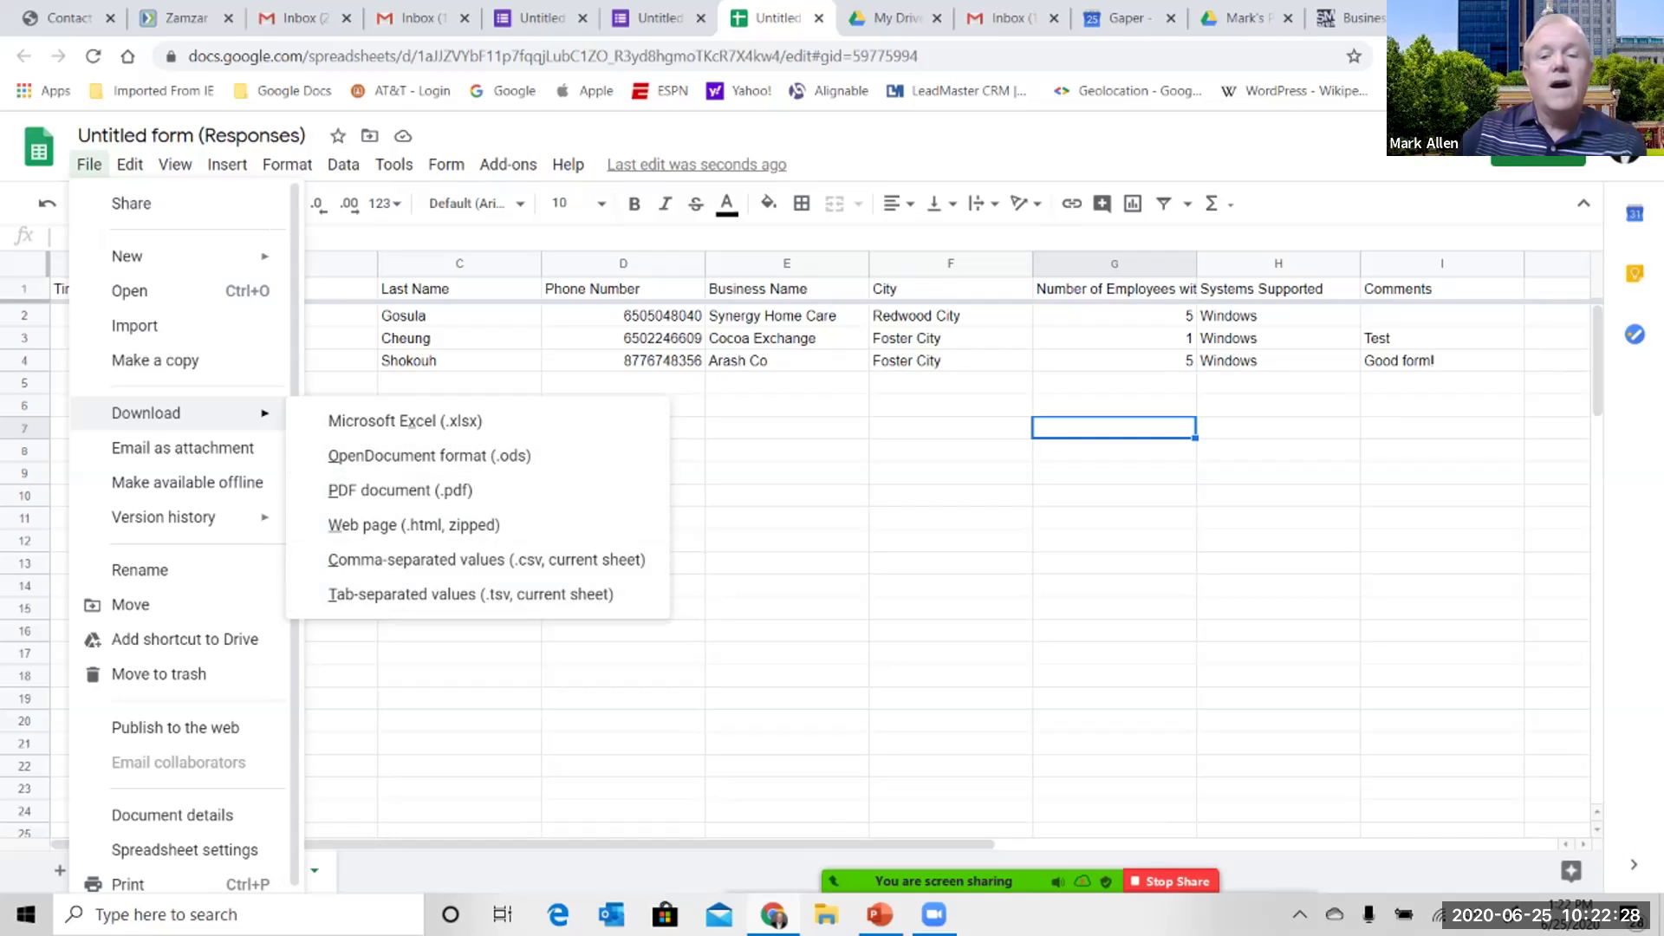
pyautogui.press('Escape')
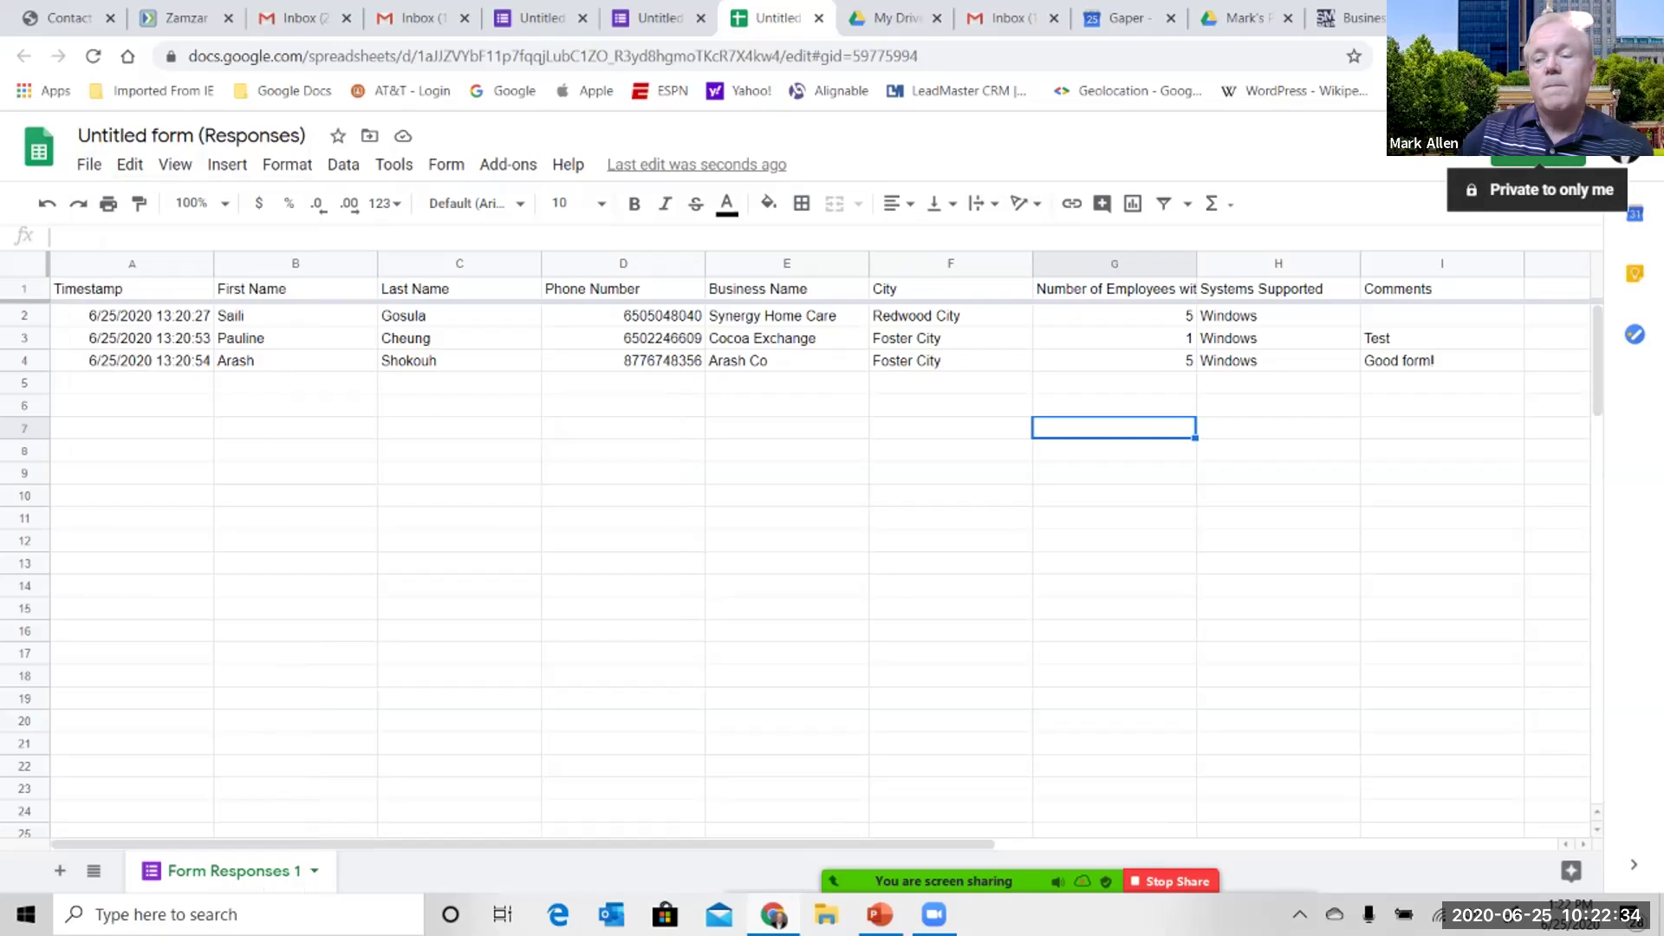
pyautogui.click(1539, 149)
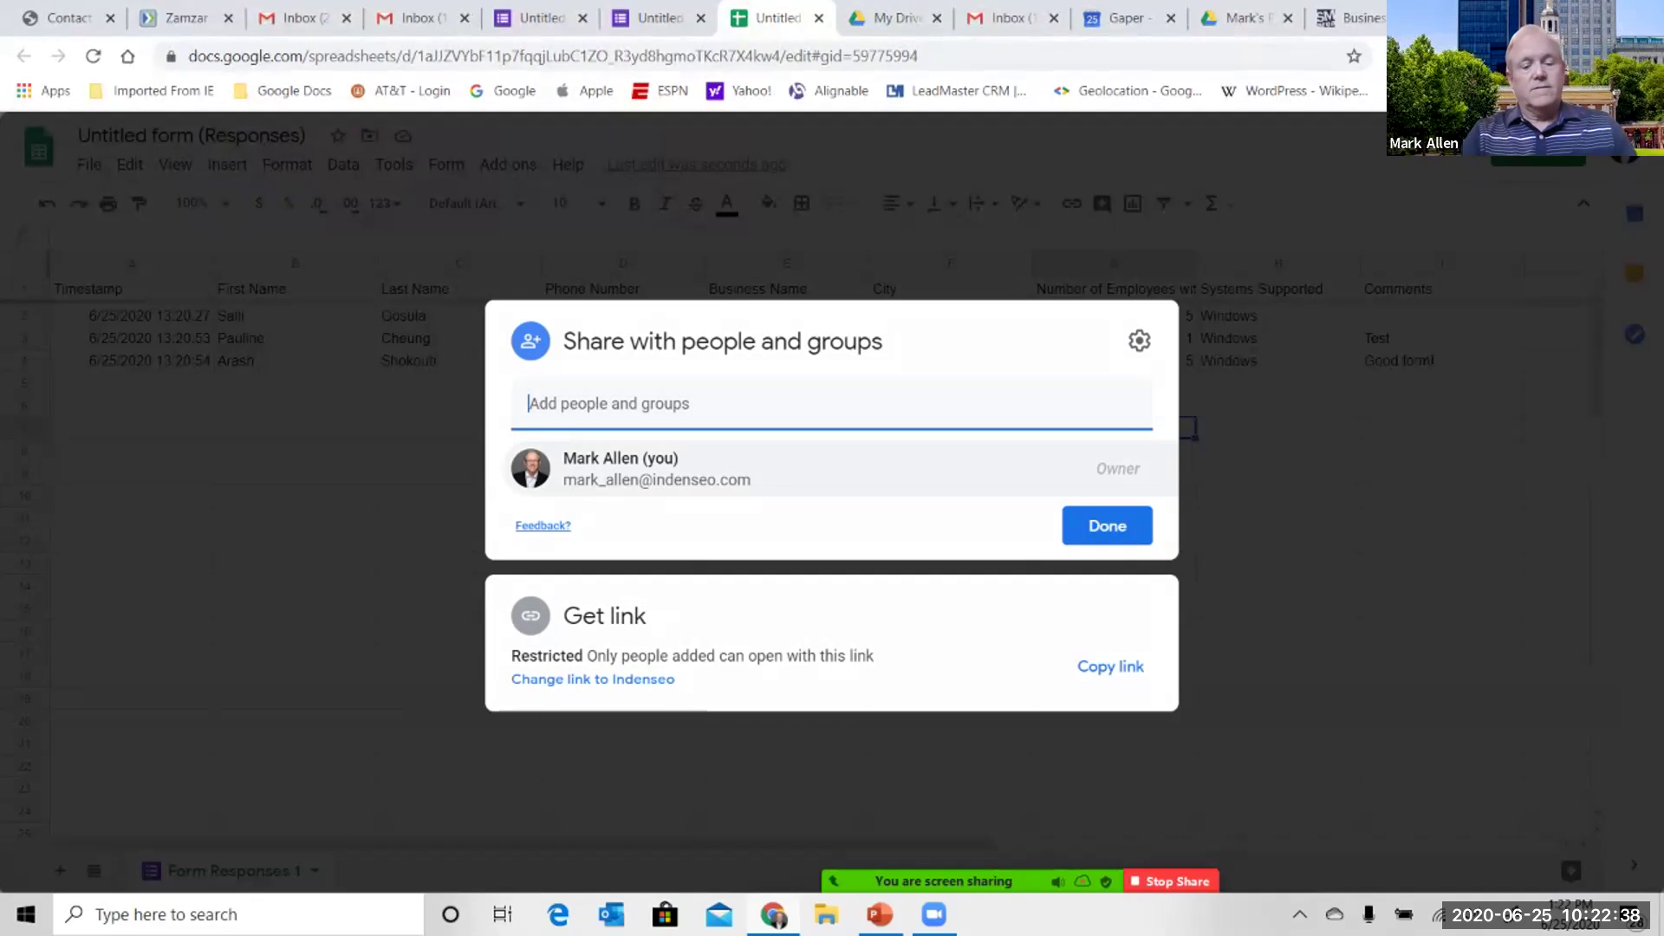
pyautogui.write('sai')
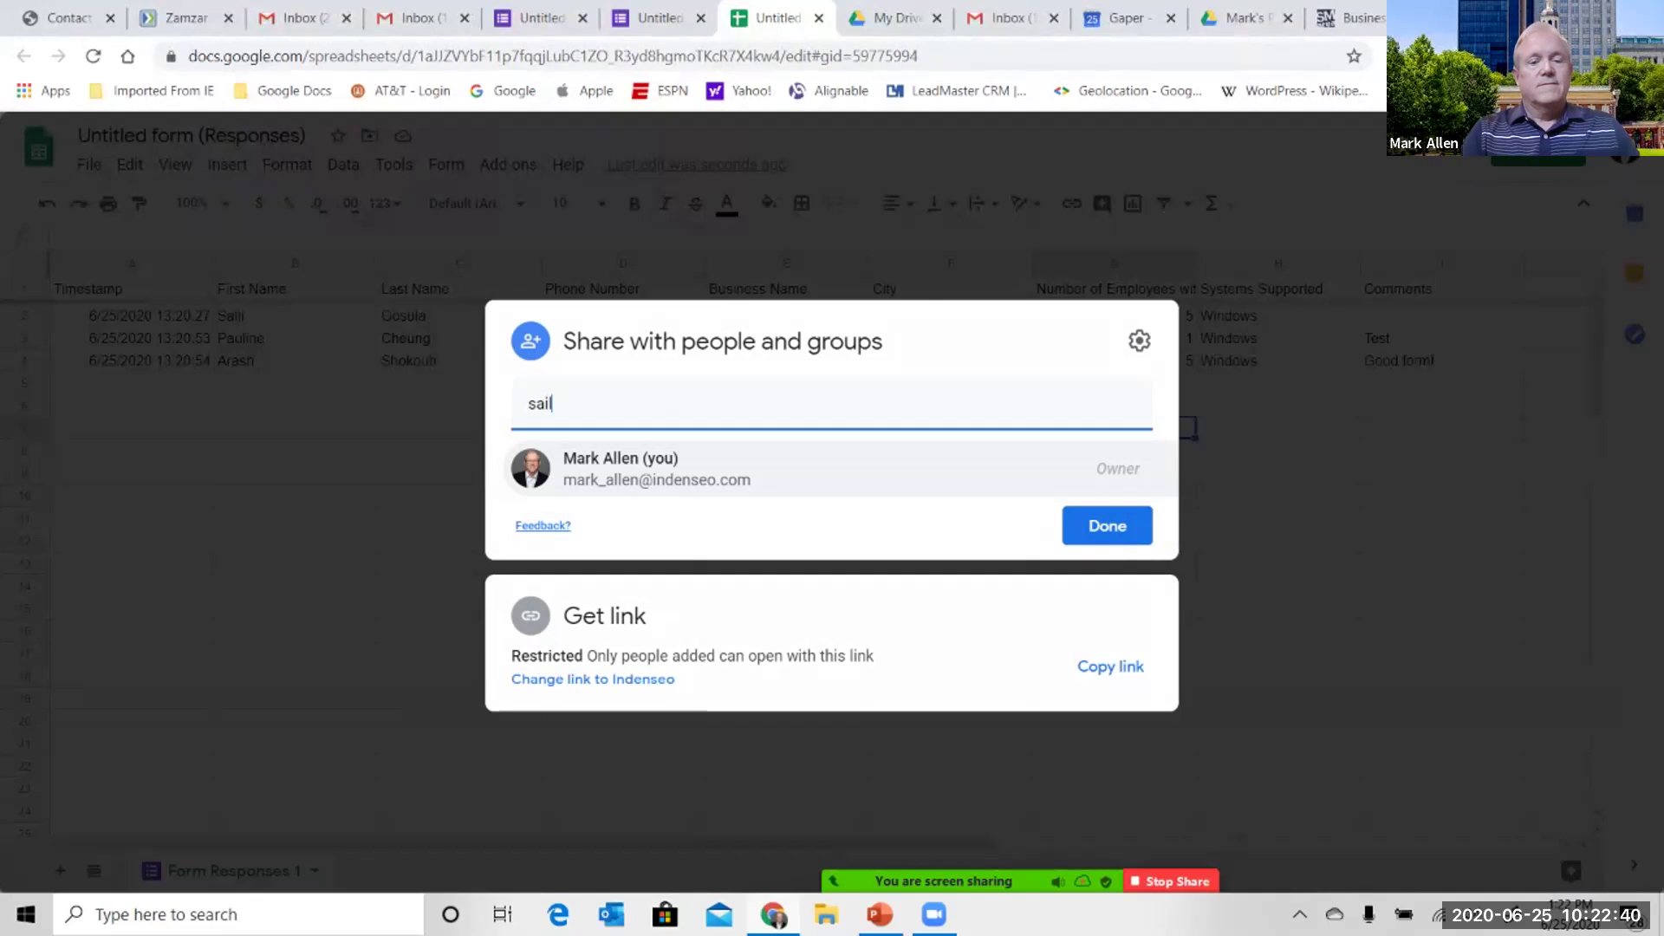
pyautogui.press('BackSpace')
pyautogui.press('BackSpace')
pyautogui.press('BackSpace')
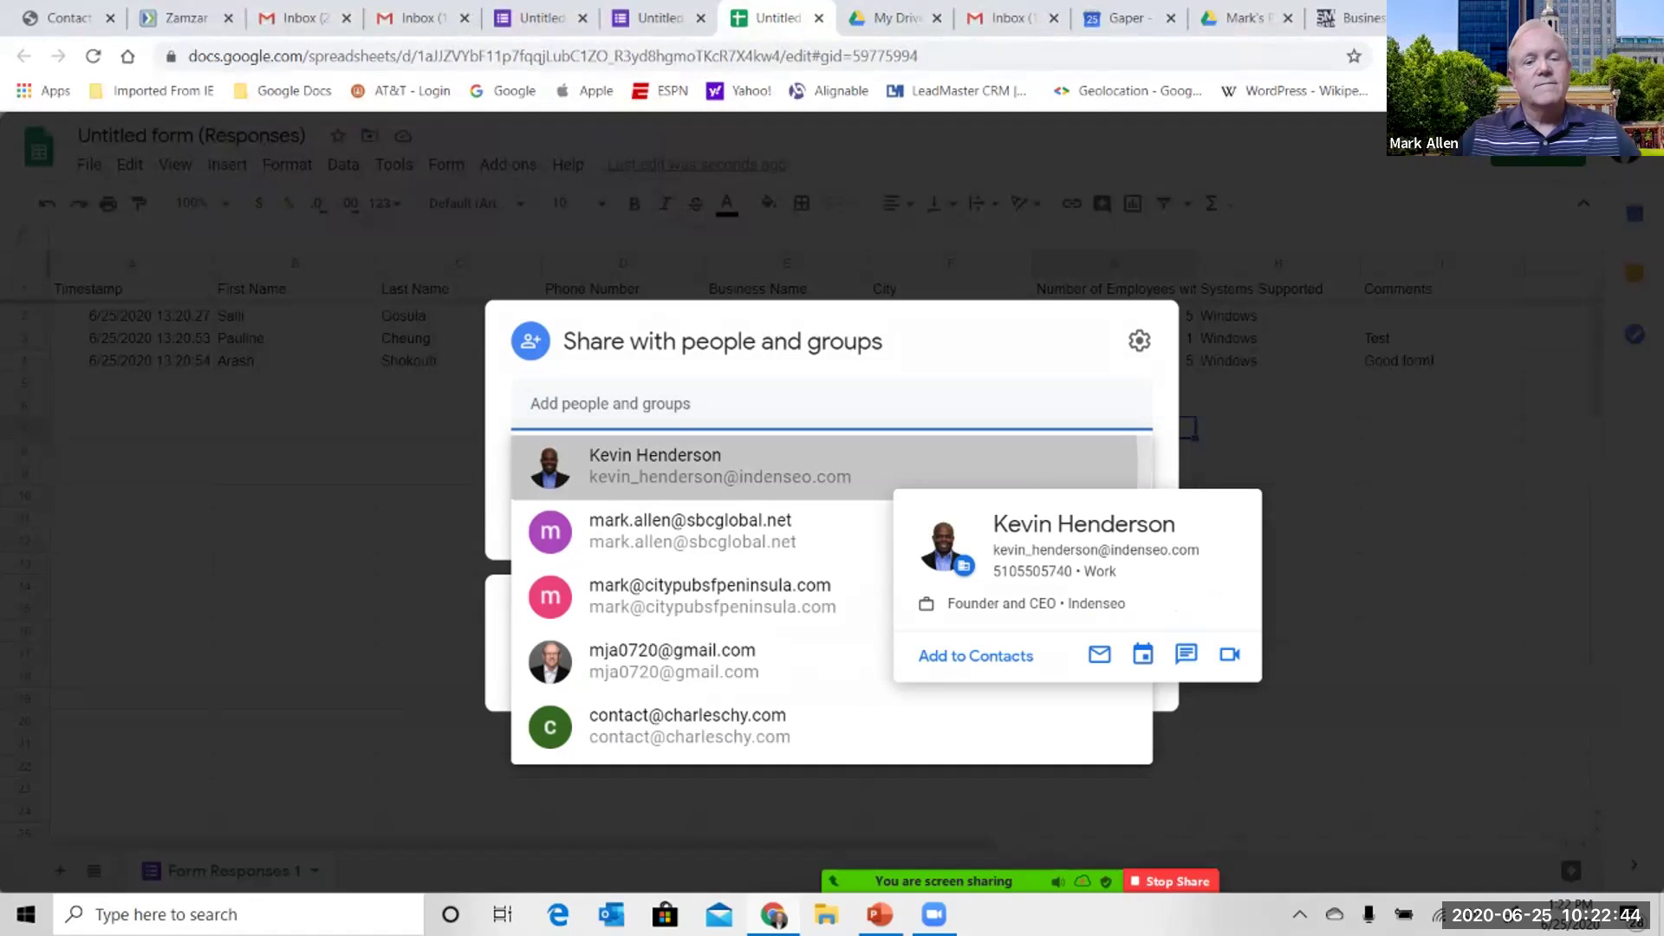
pyautogui.press('Return')
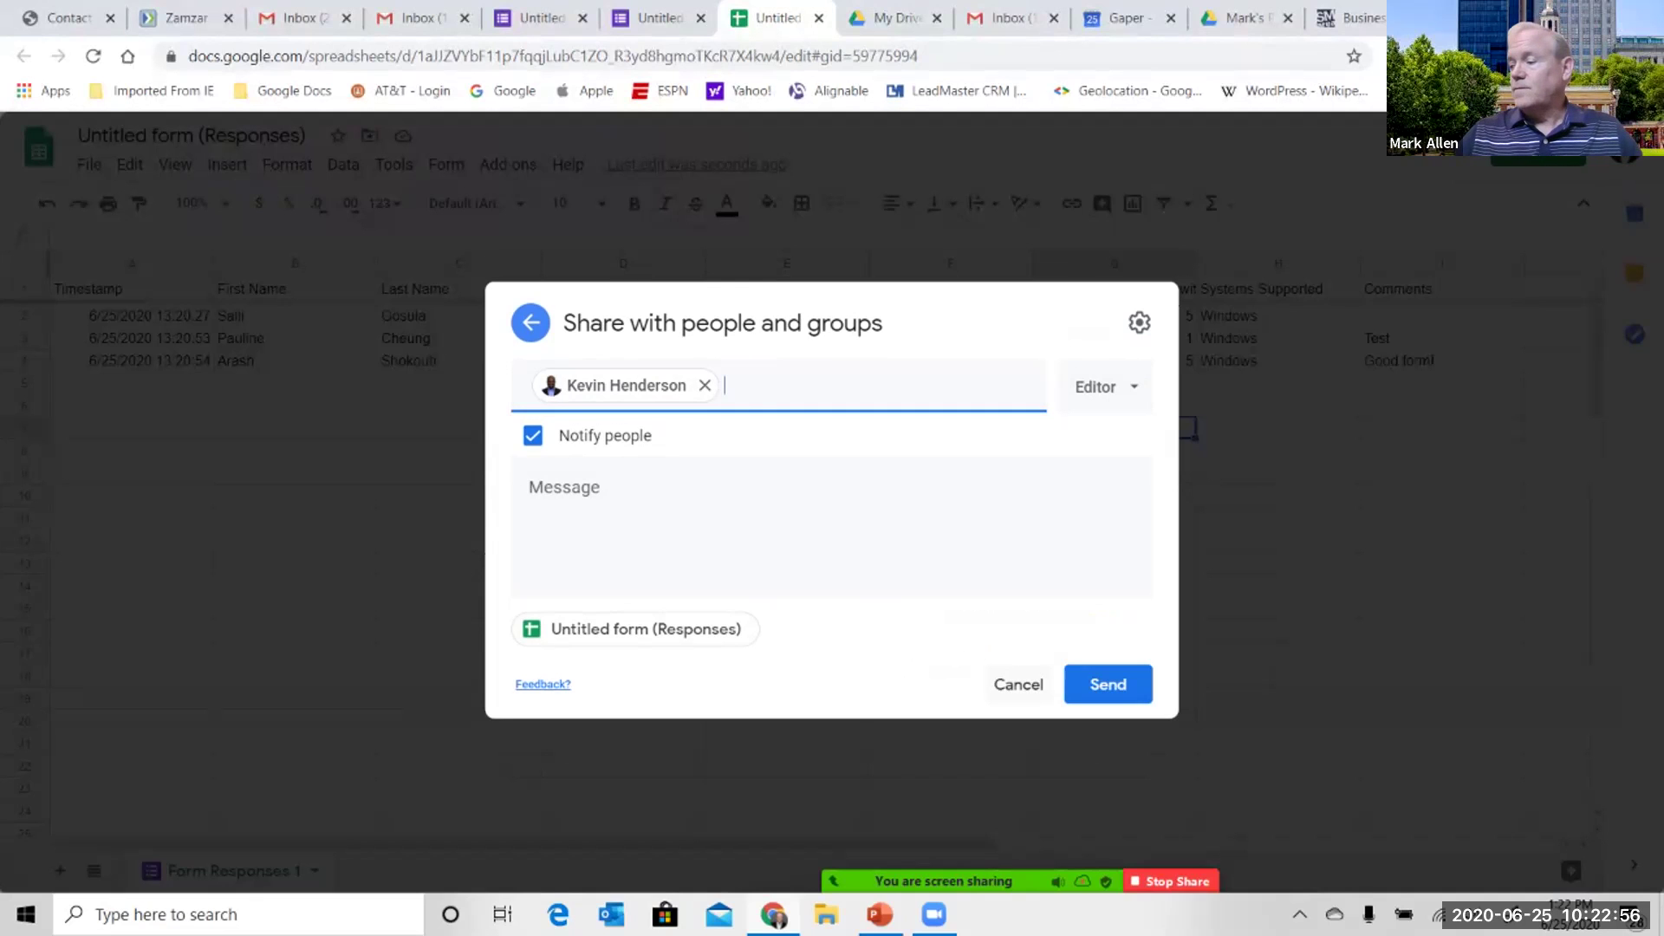
pyautogui.click(1018, 684)
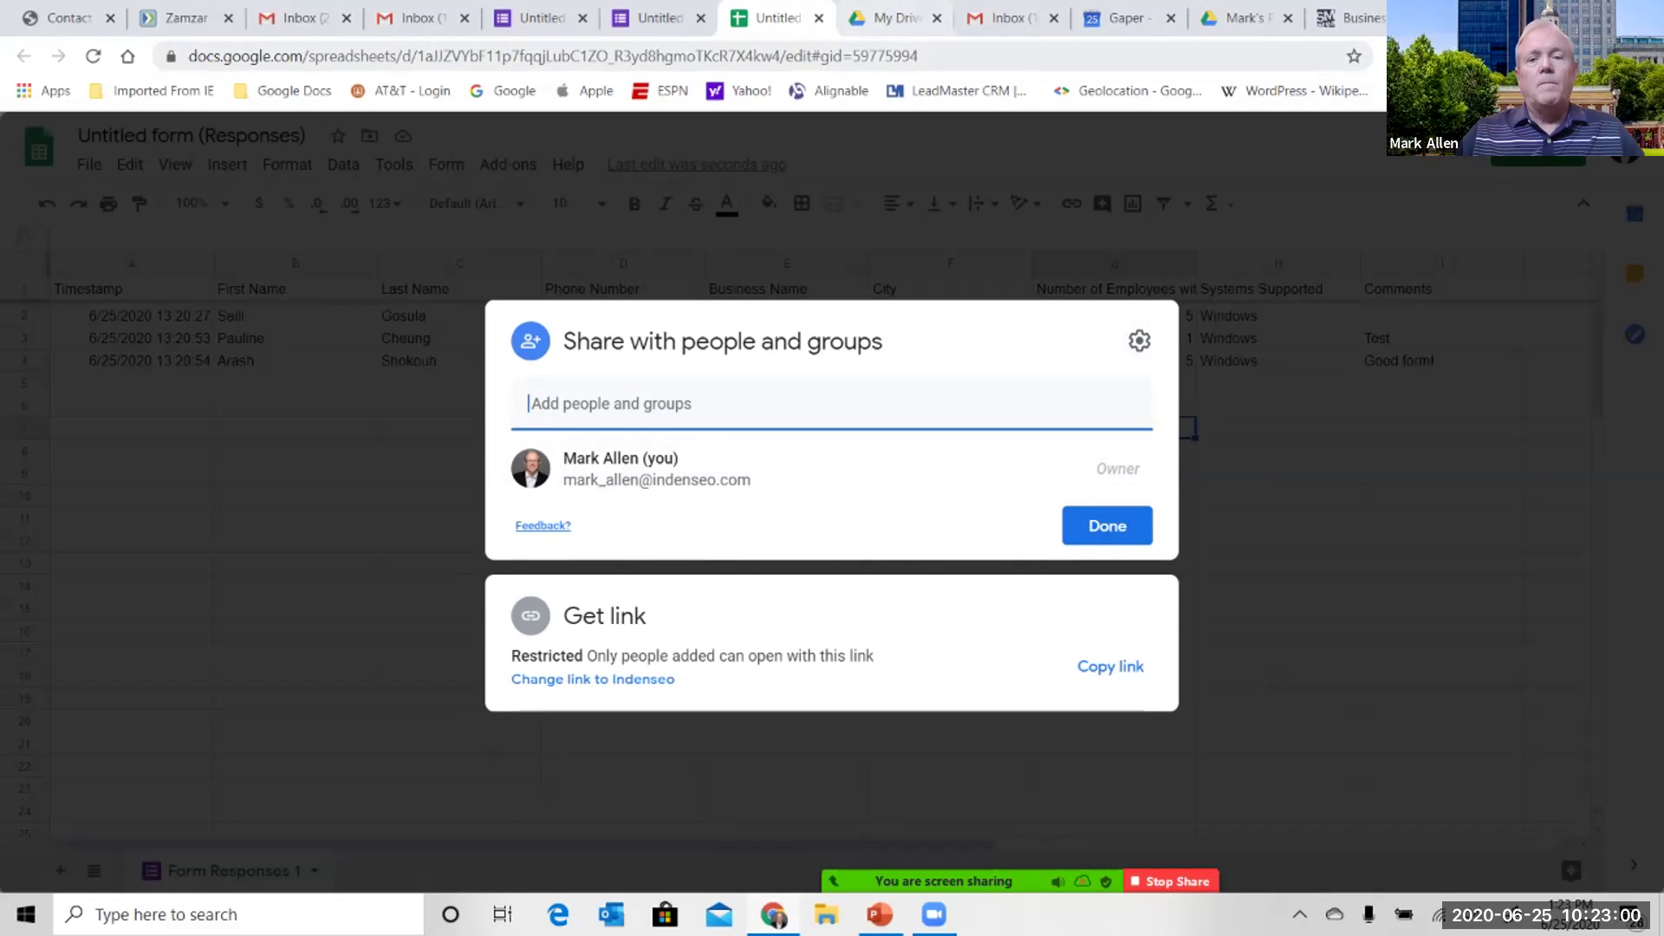
pyautogui.click(1107, 525)
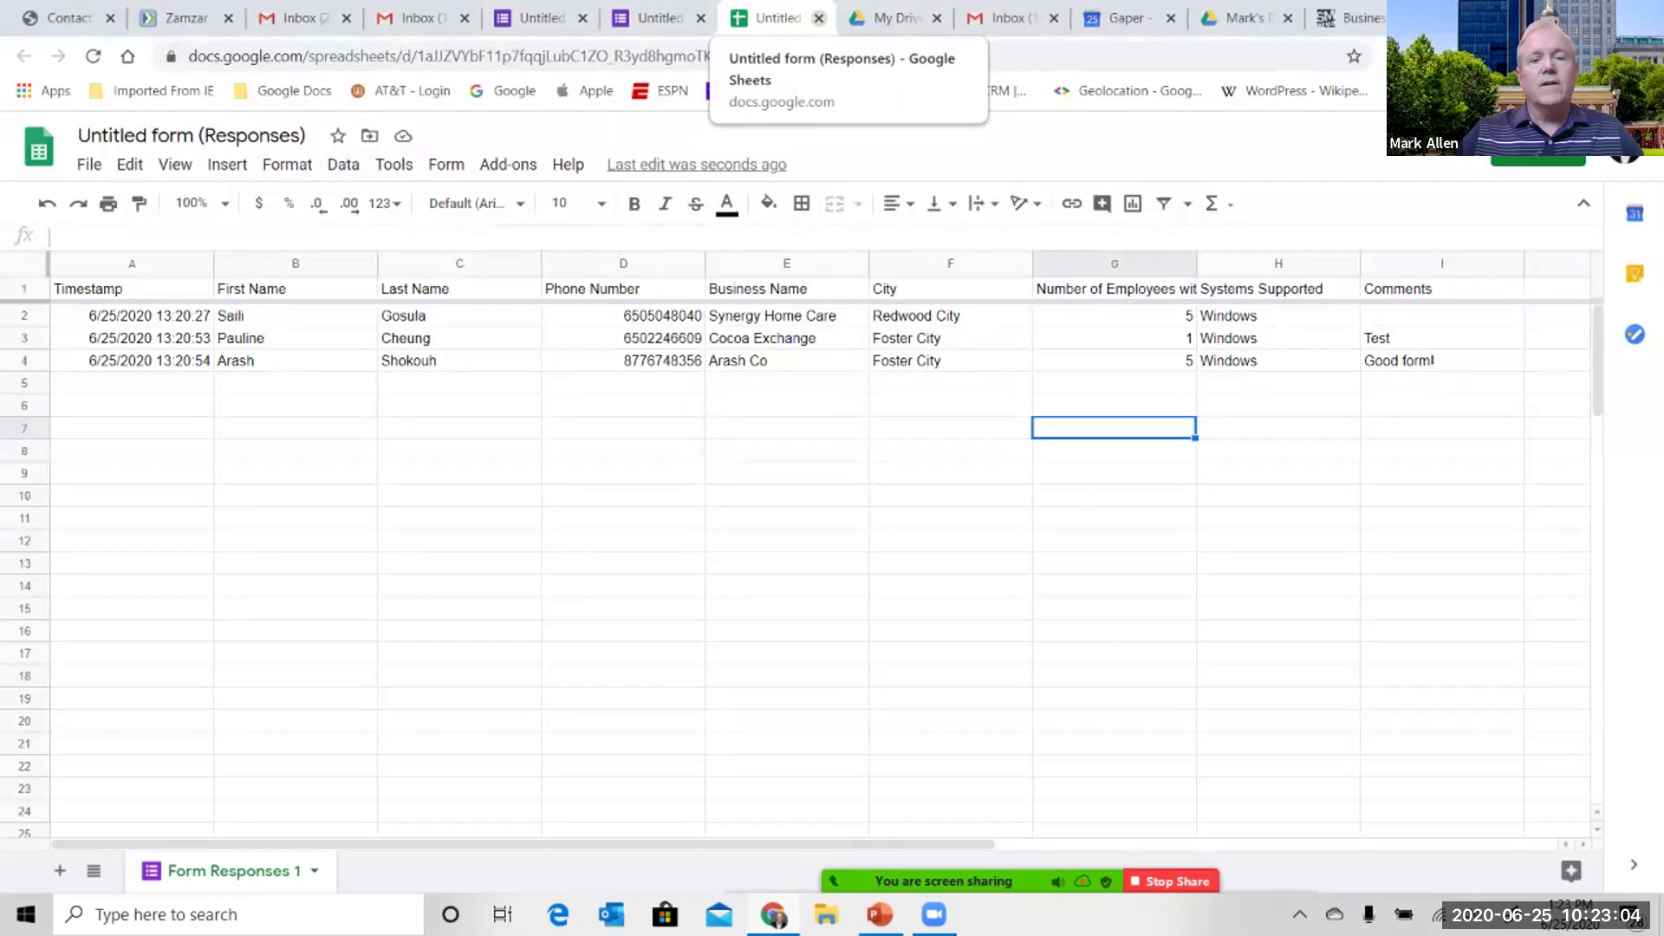
# - Return to the form's Questions page, then switch to the Zoom meeting chat window
pyautogui.click(657, 17)
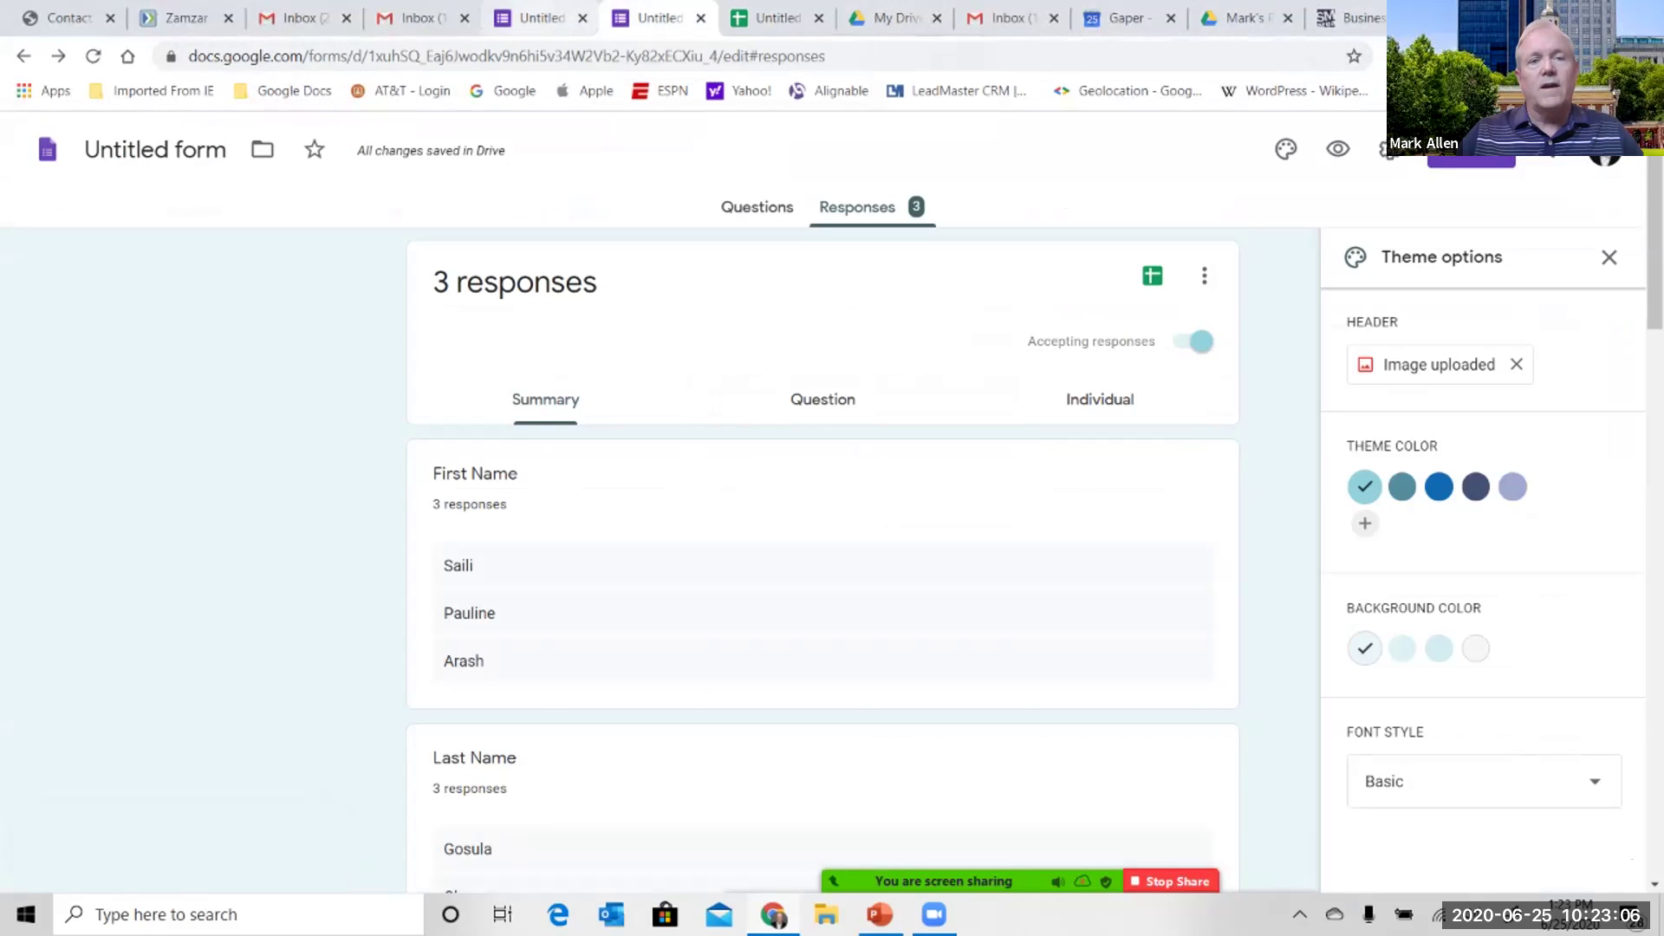
pyautogui.click(533, 17)
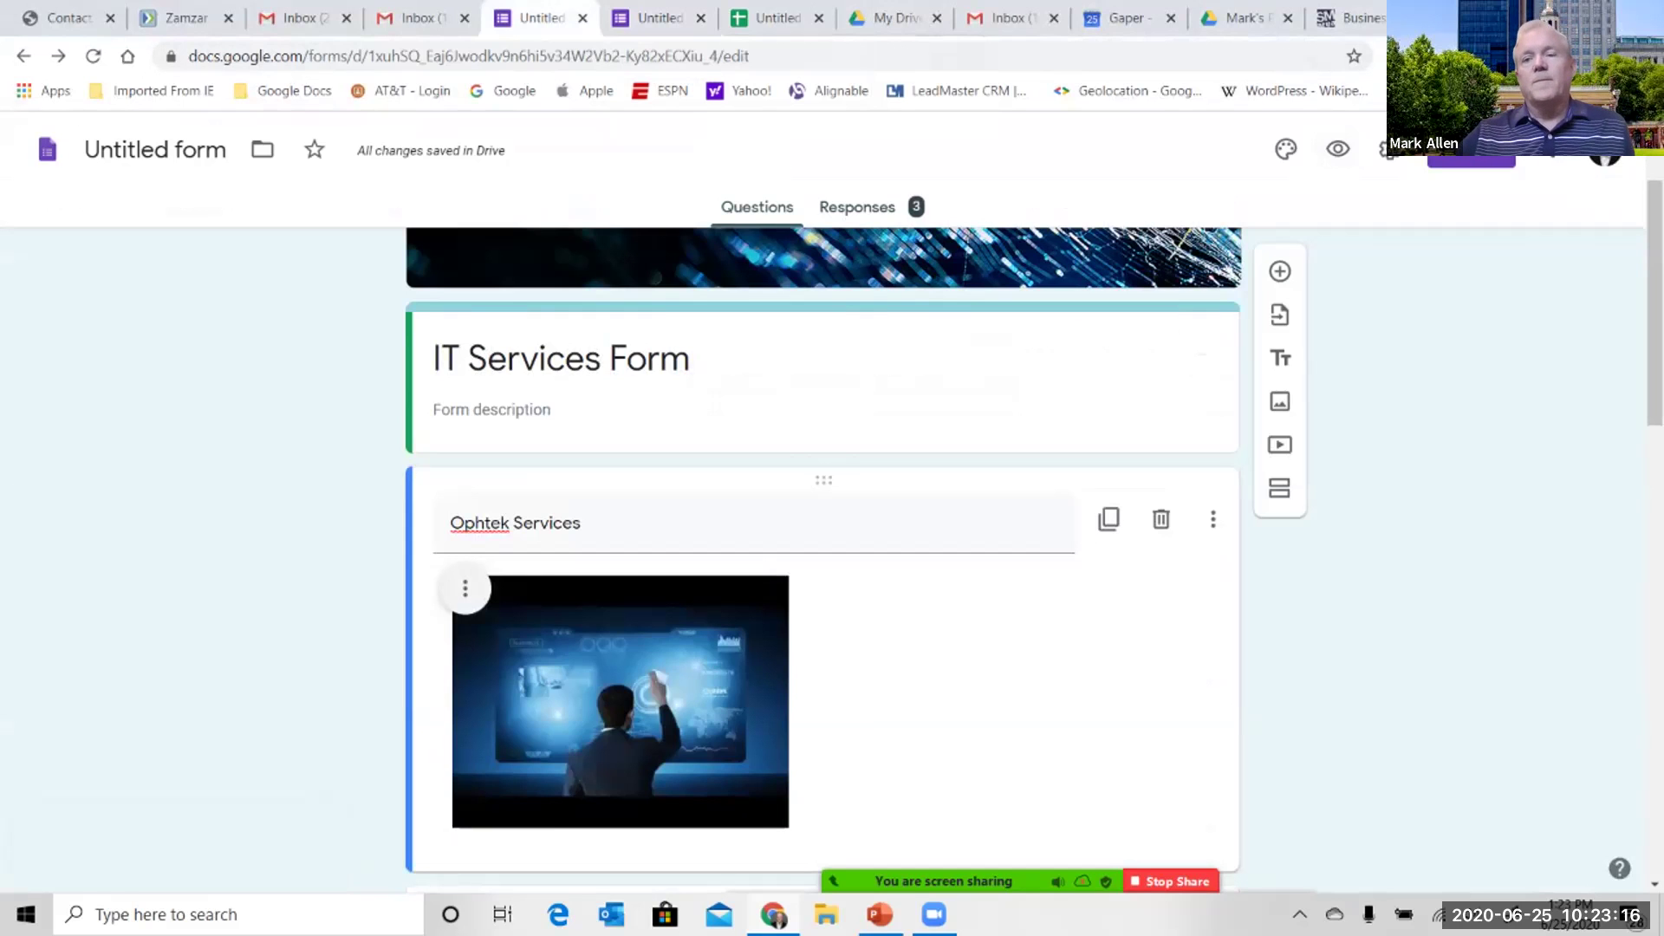
pyautogui.hotkey('alt', 'Tab')
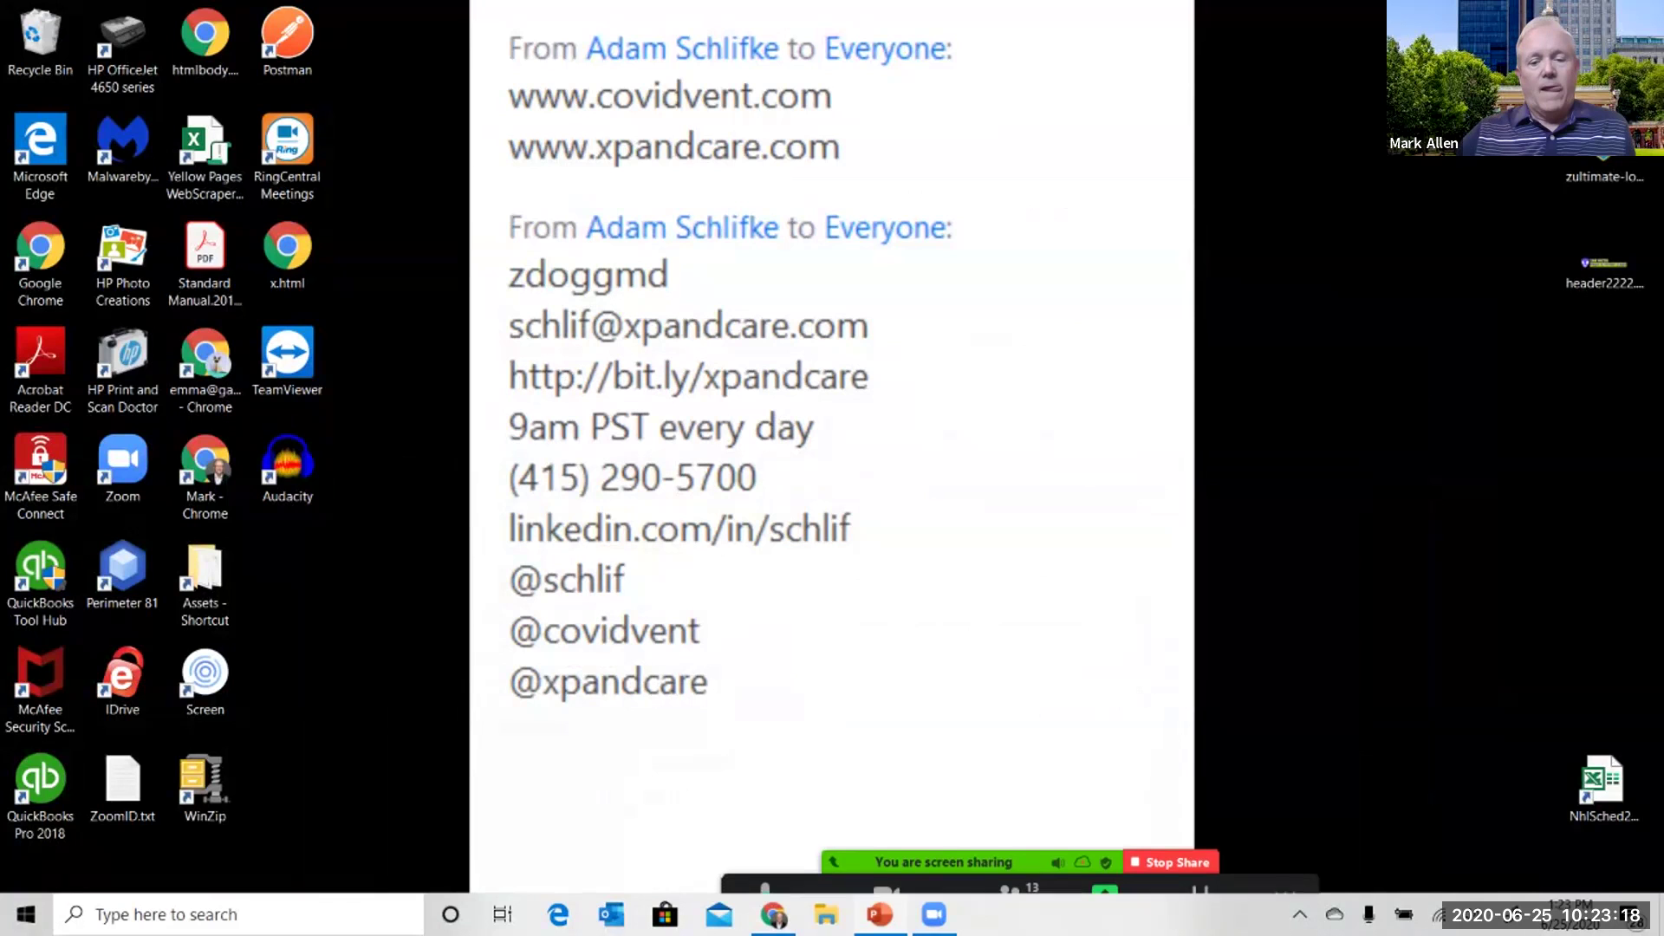
# - Bring the Chrome window with the IT Services Form editor back to the front
pyautogui.click(774, 914)
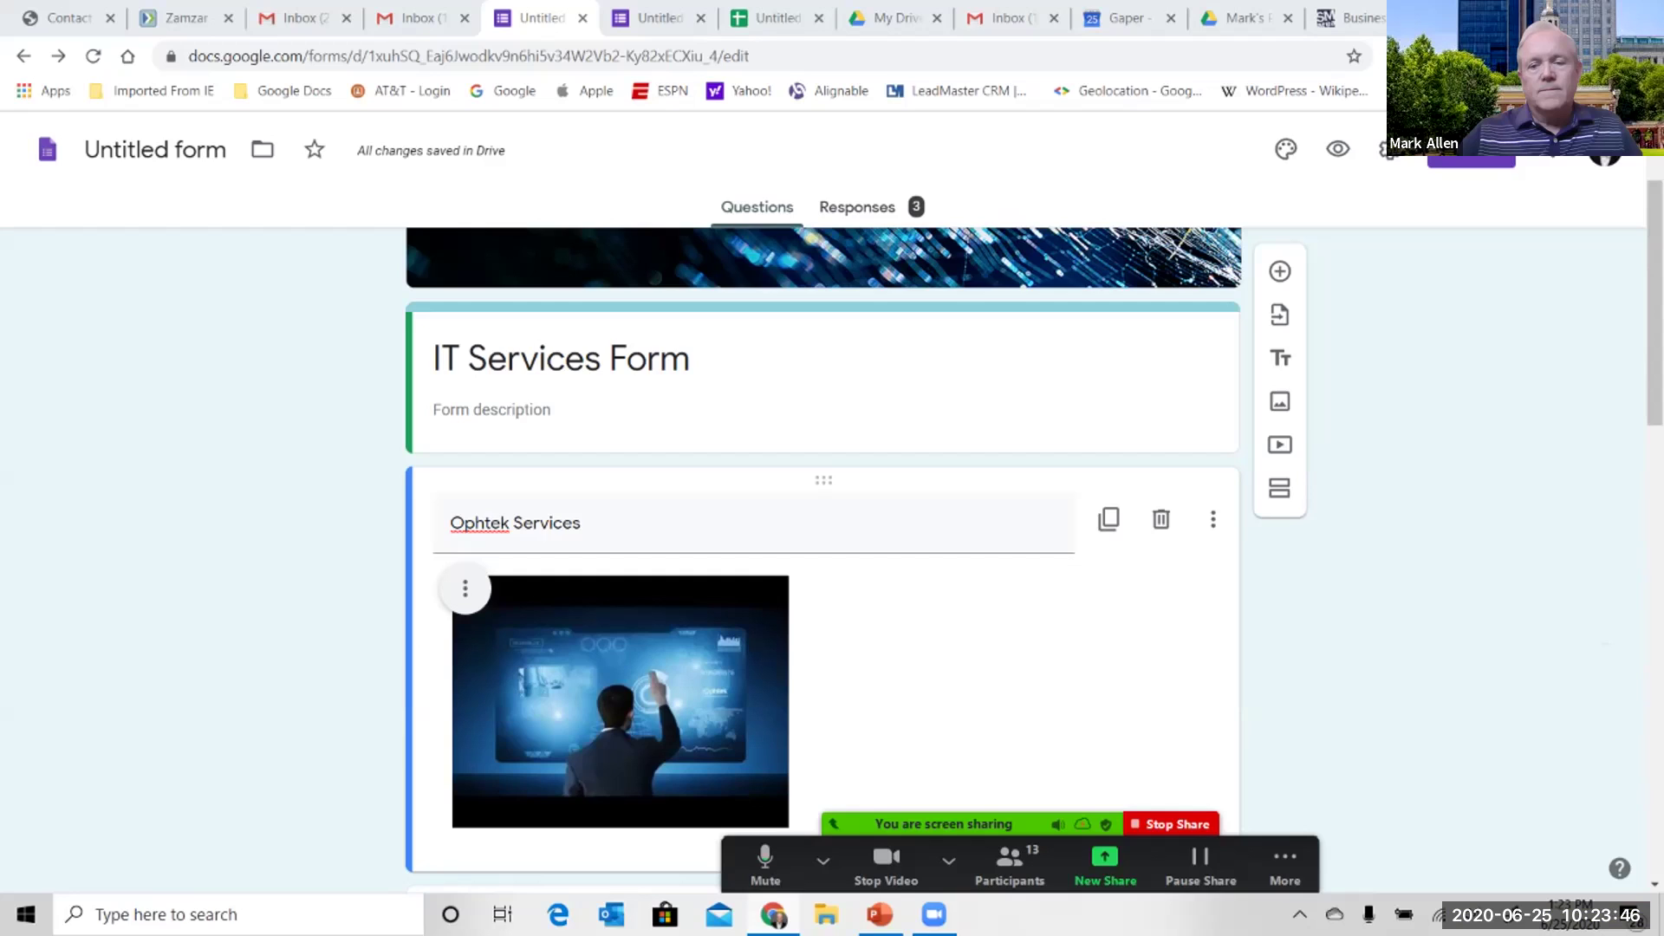
# - Flip between the form's Responses and Questions tabs, then view responses in the linked sheet
pyautogui.hotkey('ctrl', 'Tab')
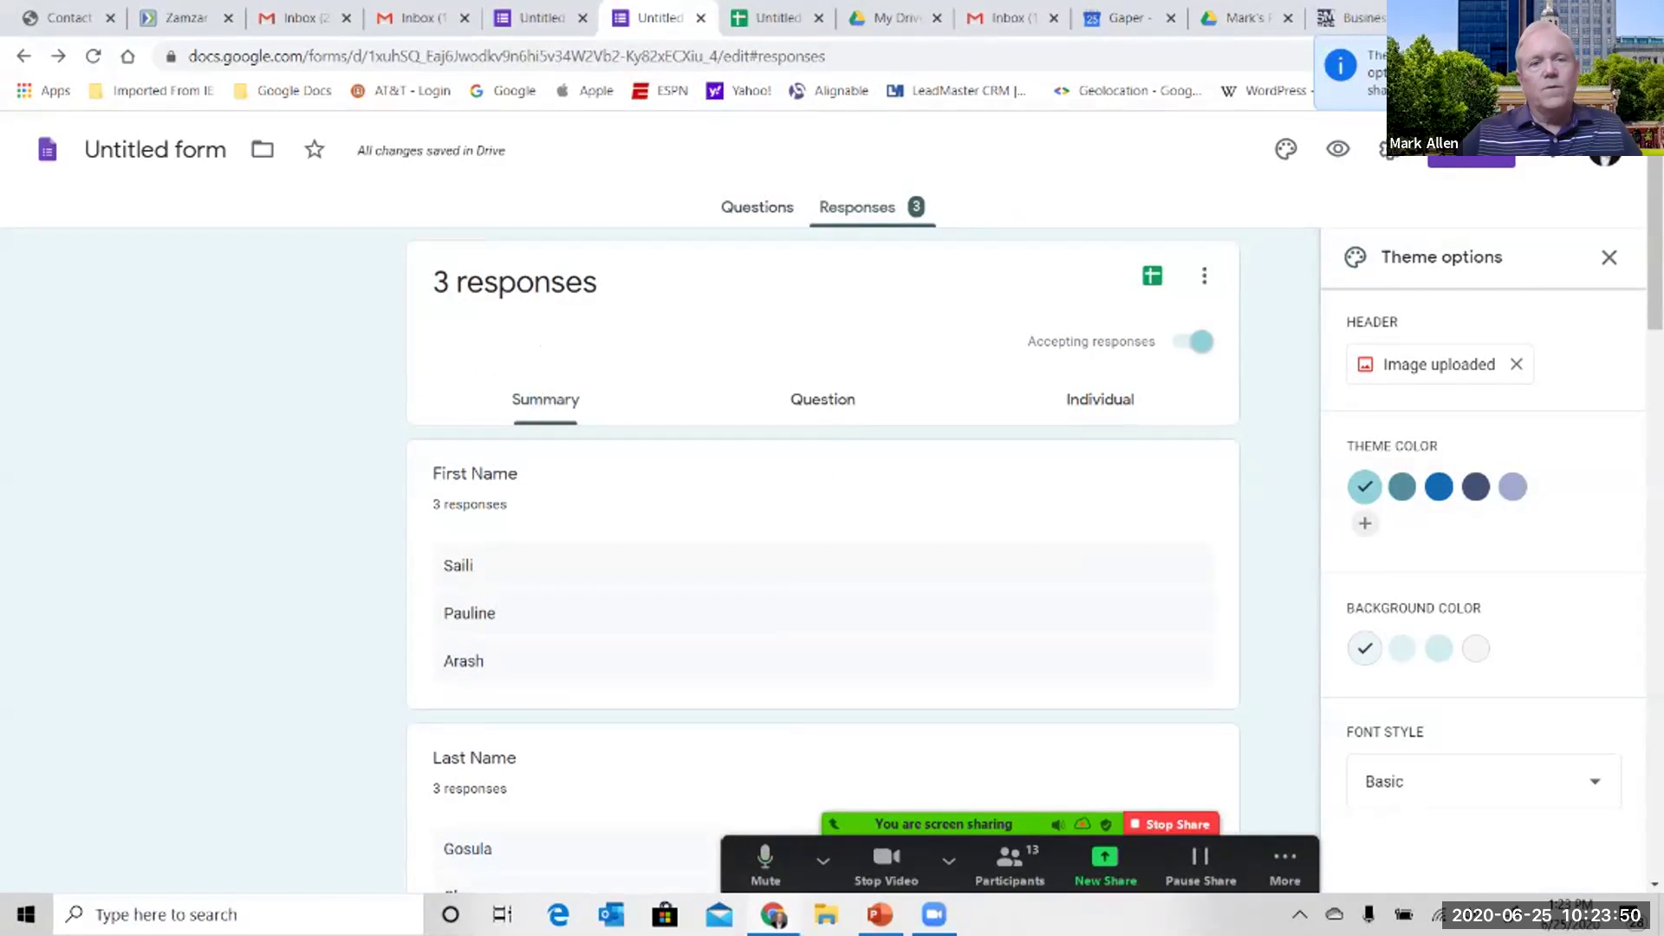
pyautogui.hotkey('ctrl', 'shift', 'Tab')
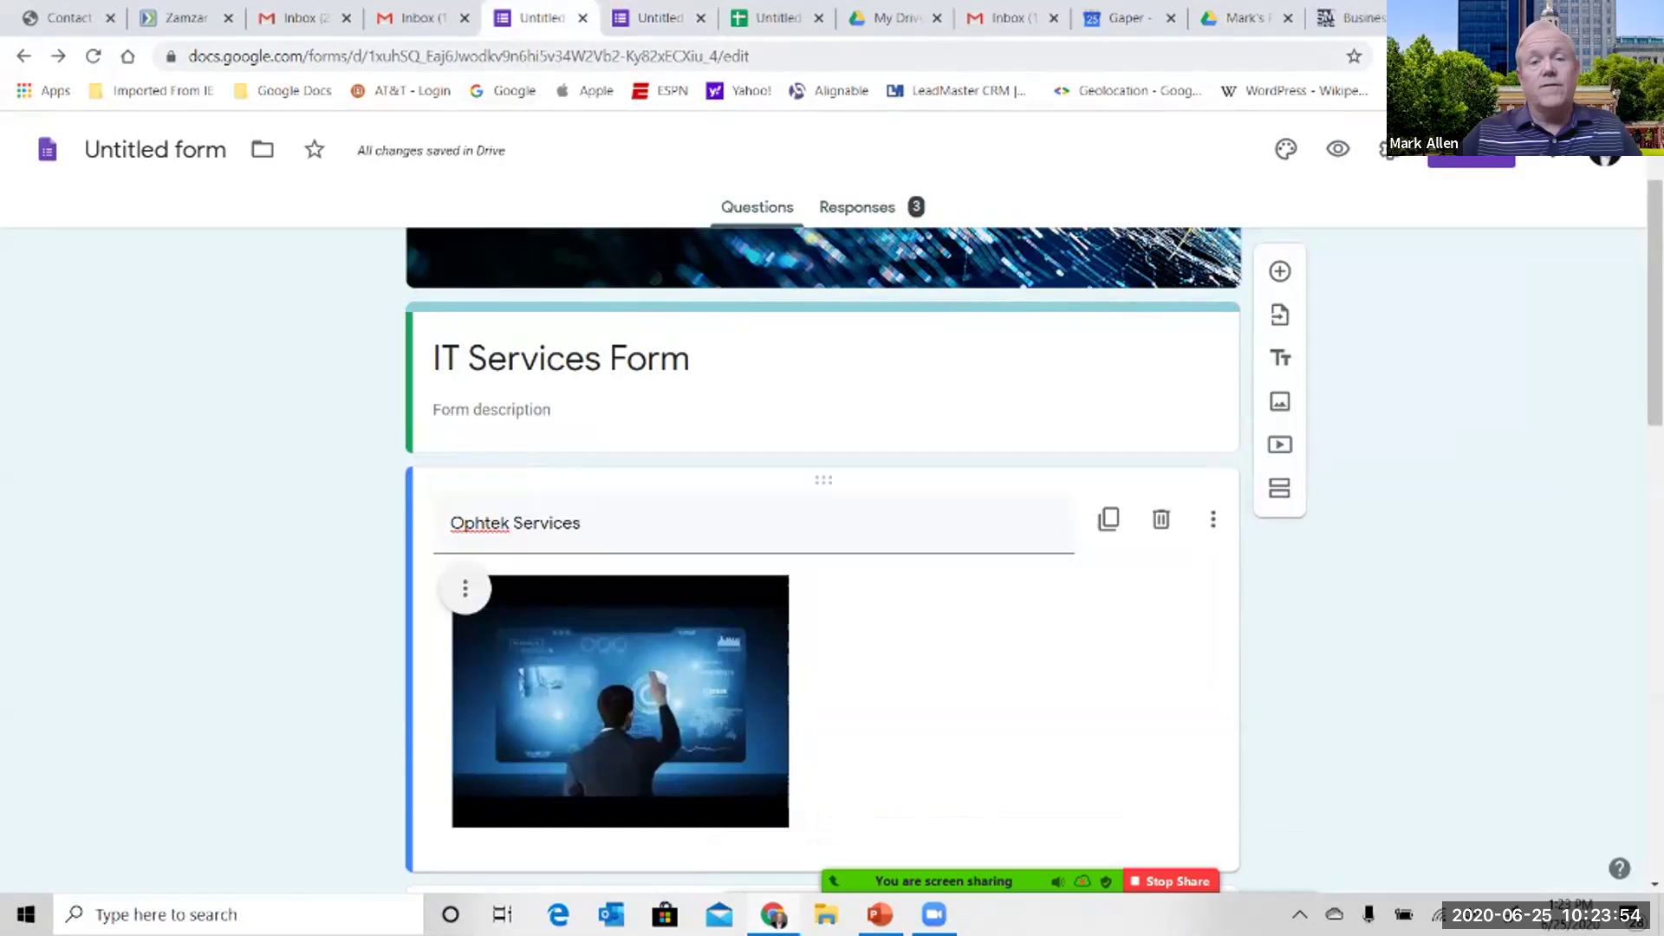
pyautogui.hotkey('ctrl', 'Tab')
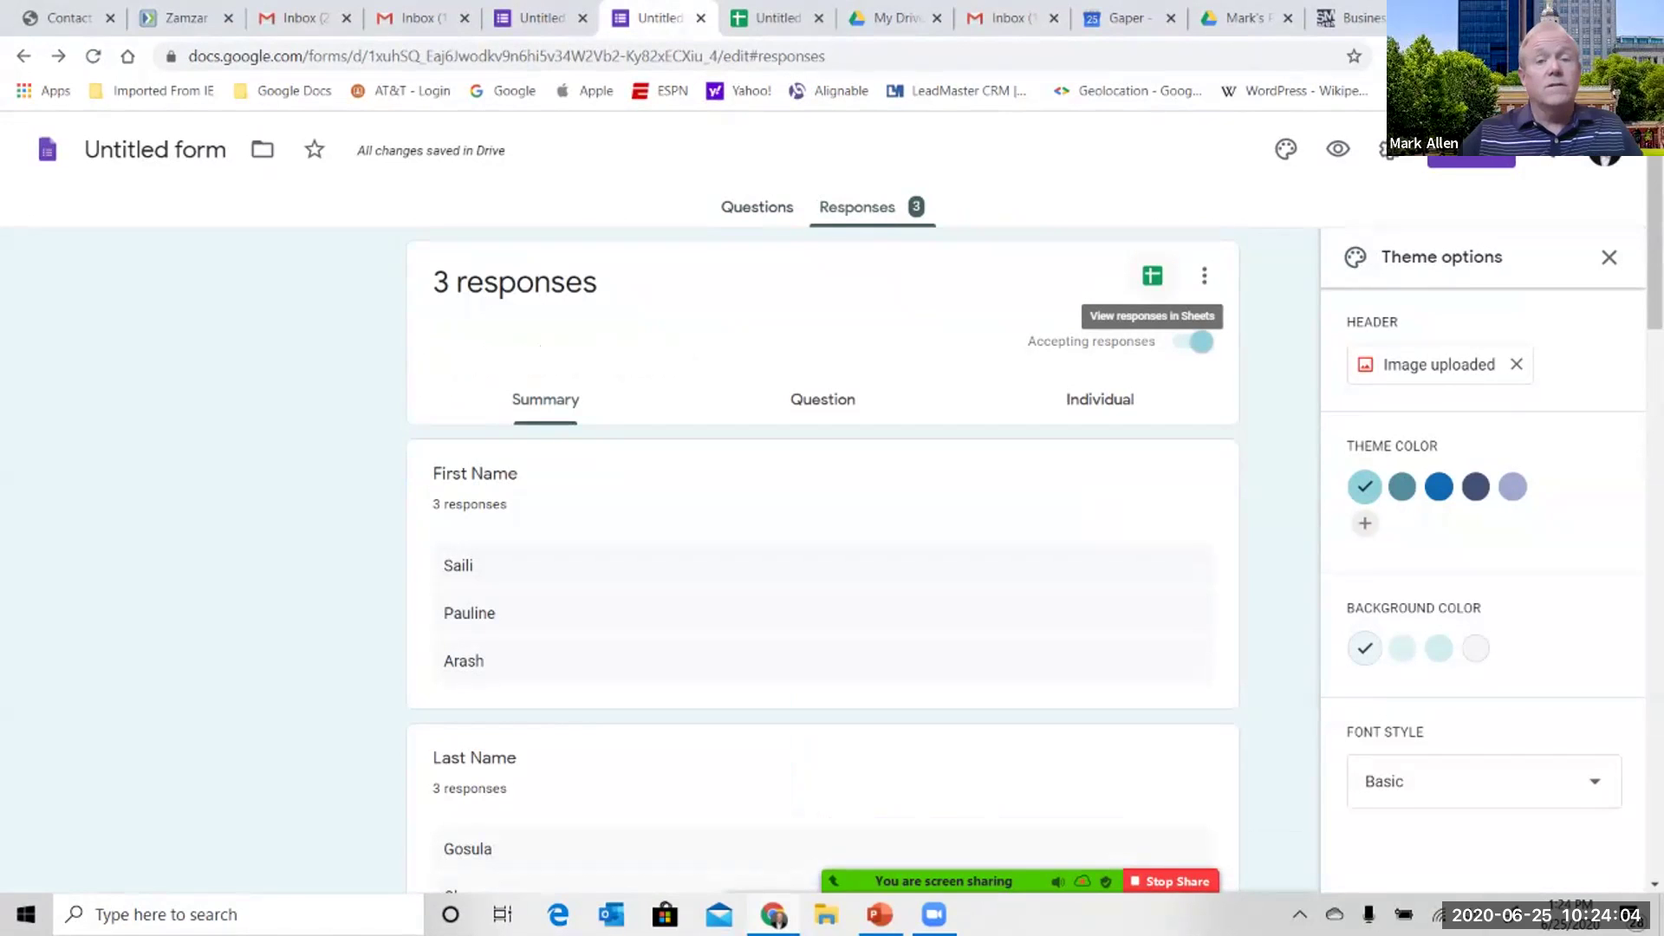
pyautogui.click(1151, 276)
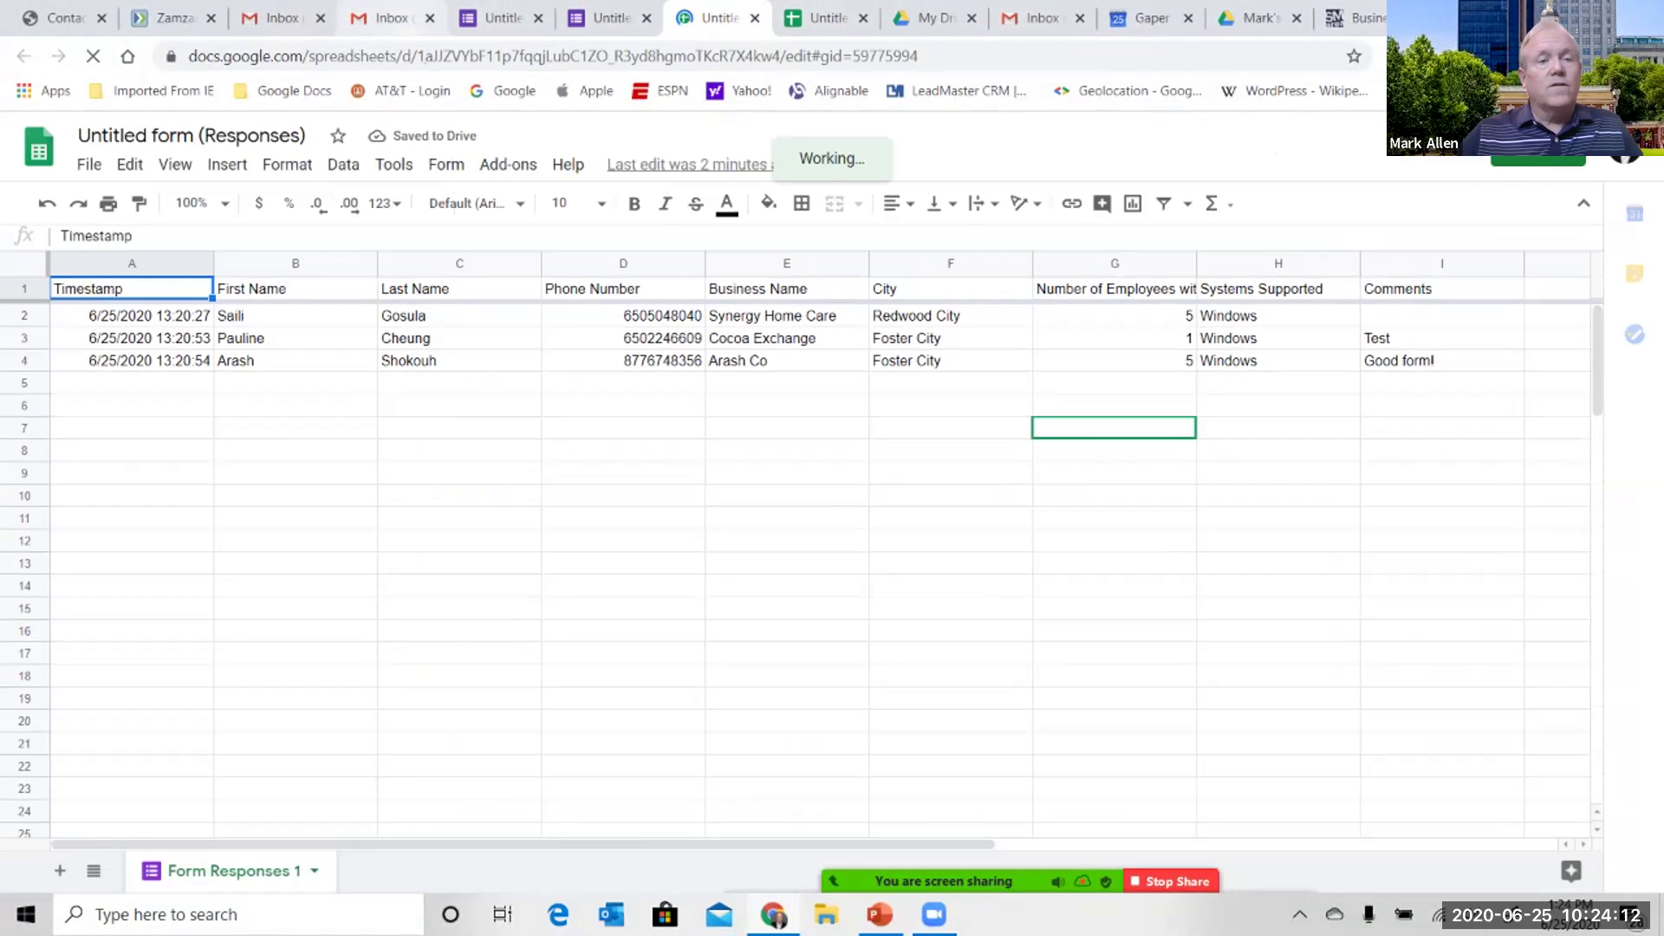
# - From Gmail, launch Google Sheets to view the home list of recent spreadsheets
pyautogui.click(386, 17)
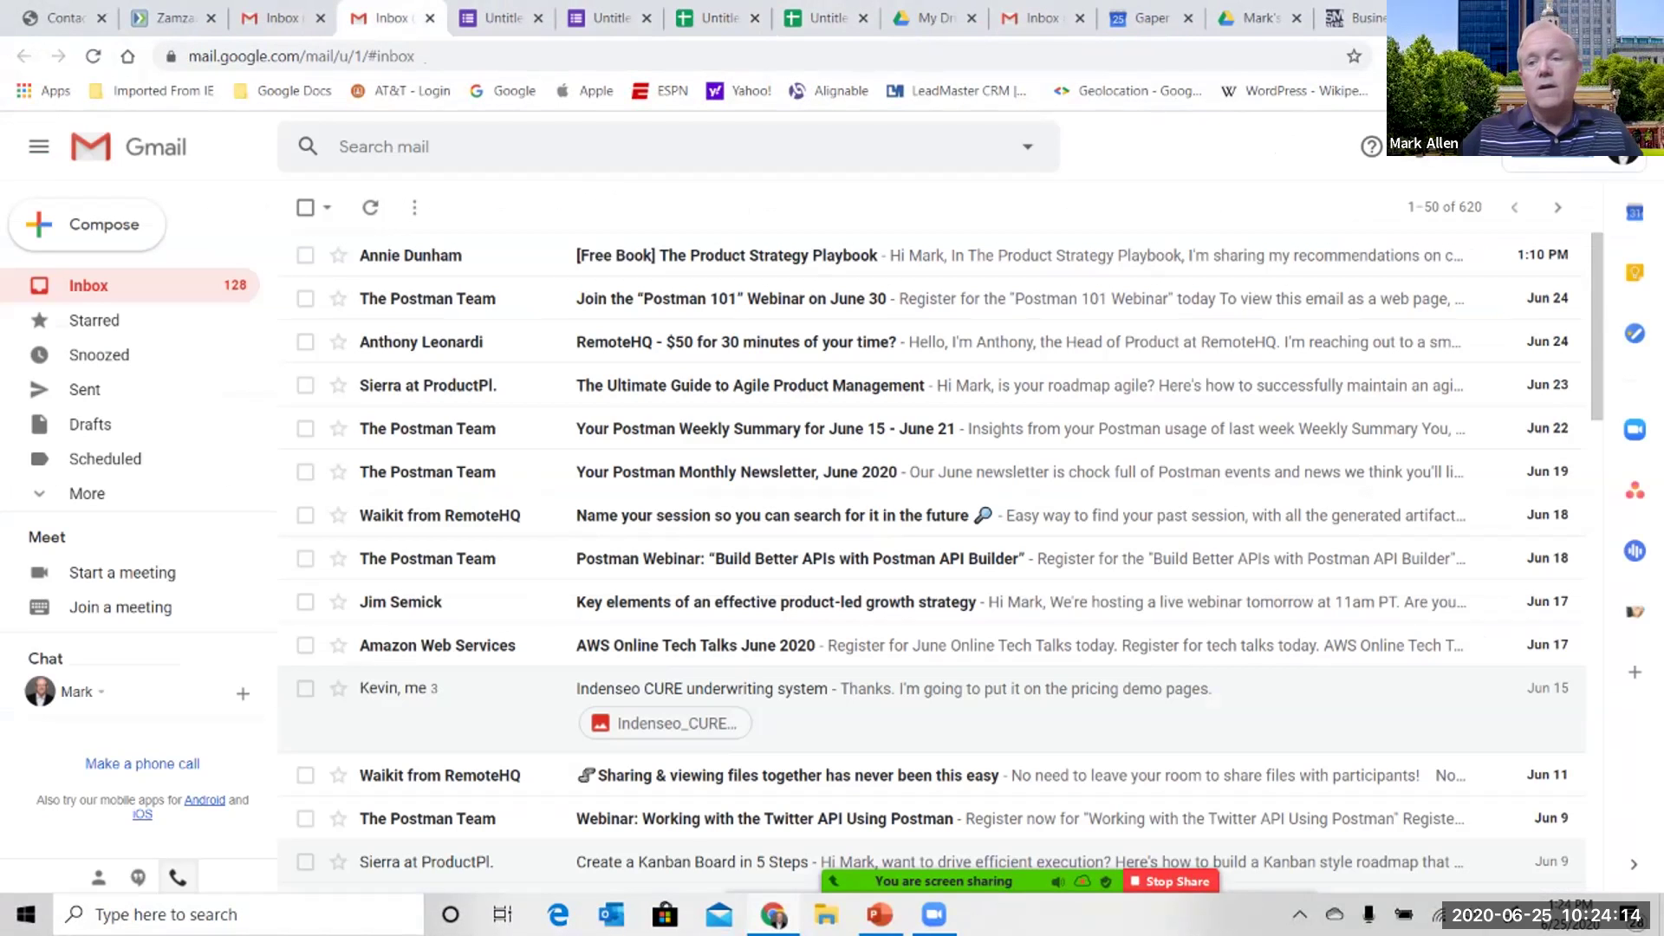
pyautogui.click(1467, 147)
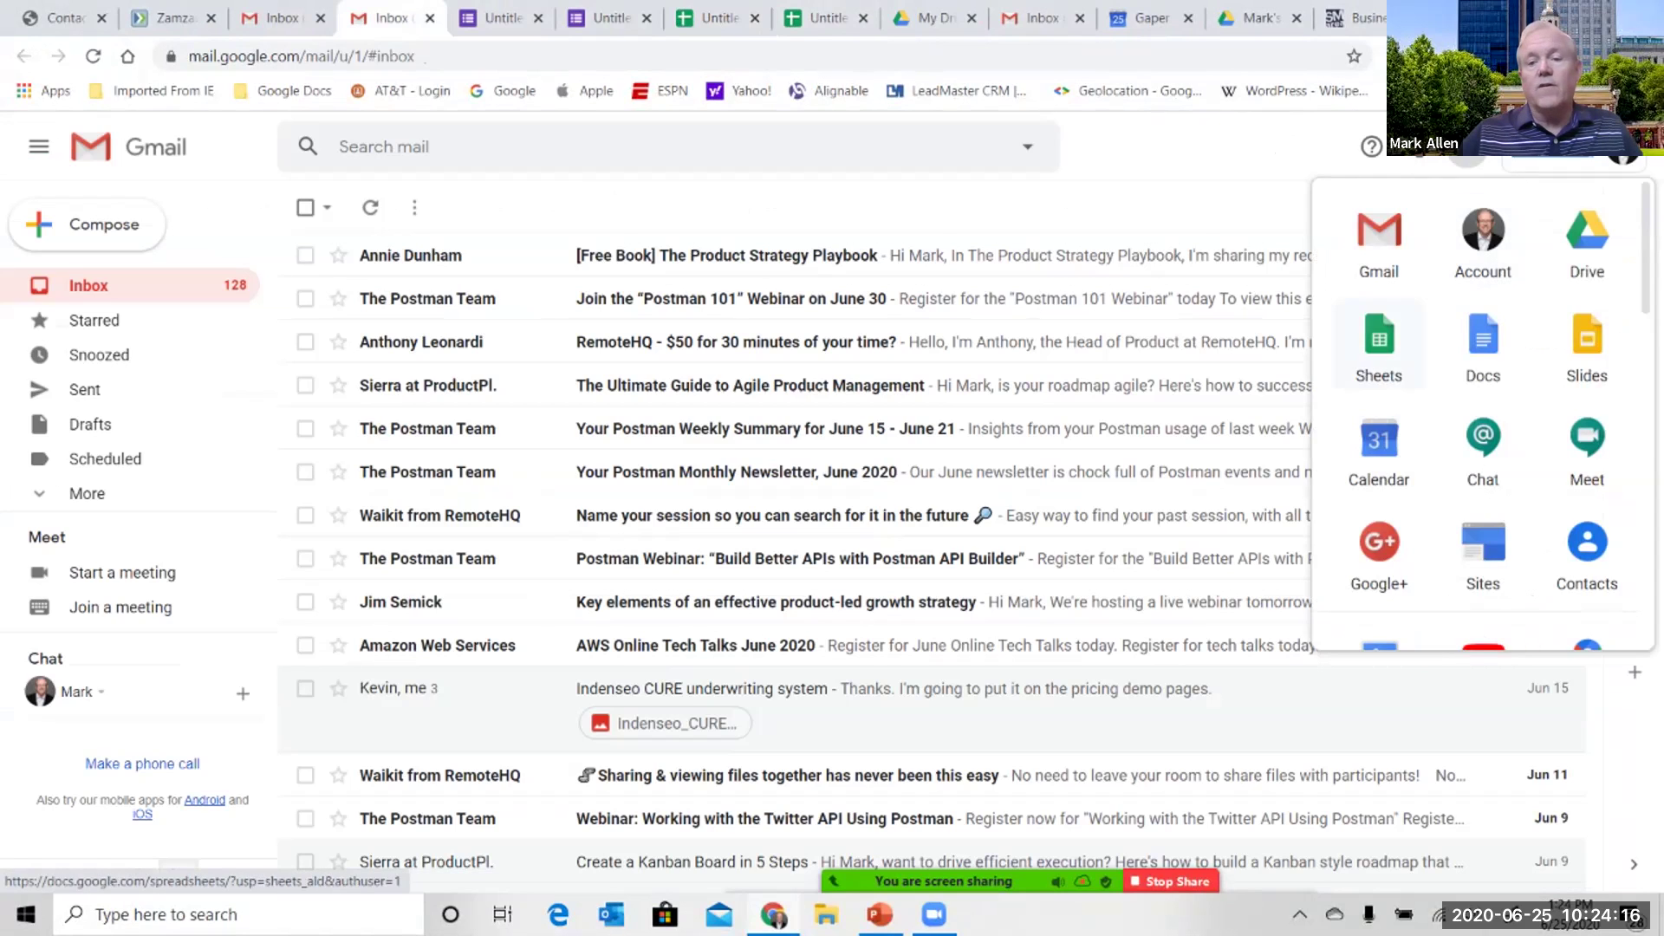
pyautogui.click(1379, 343)
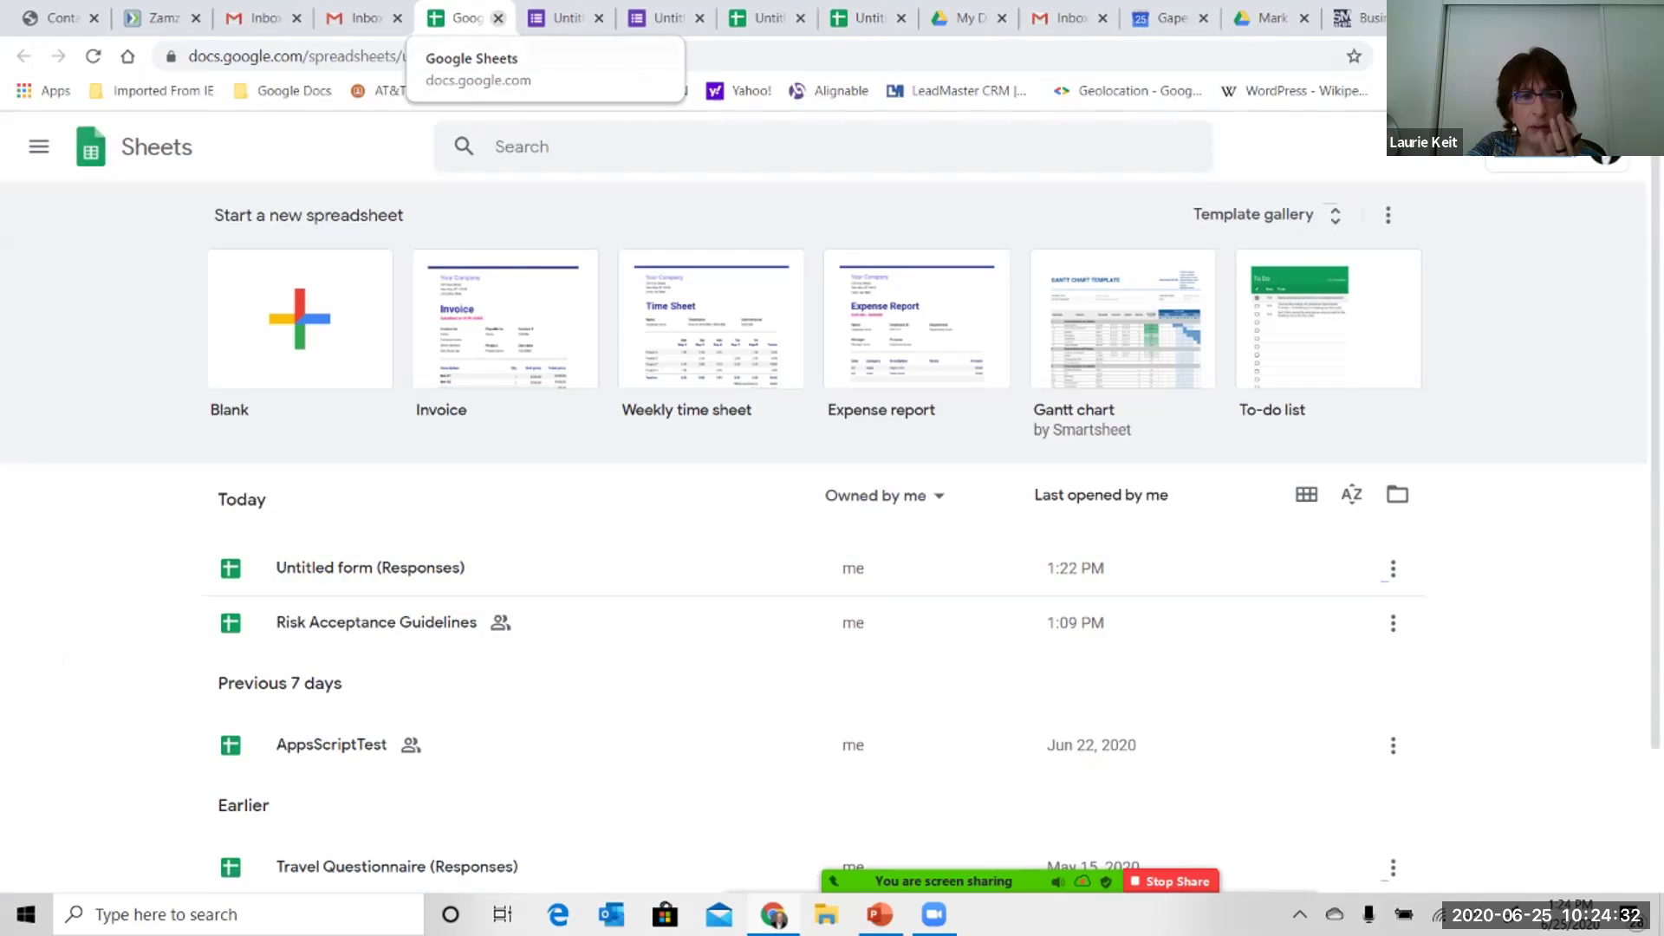
# - Close the Sheets home page and the two duplicate responses spreadsheet tabs
pyautogui.click(498, 18)
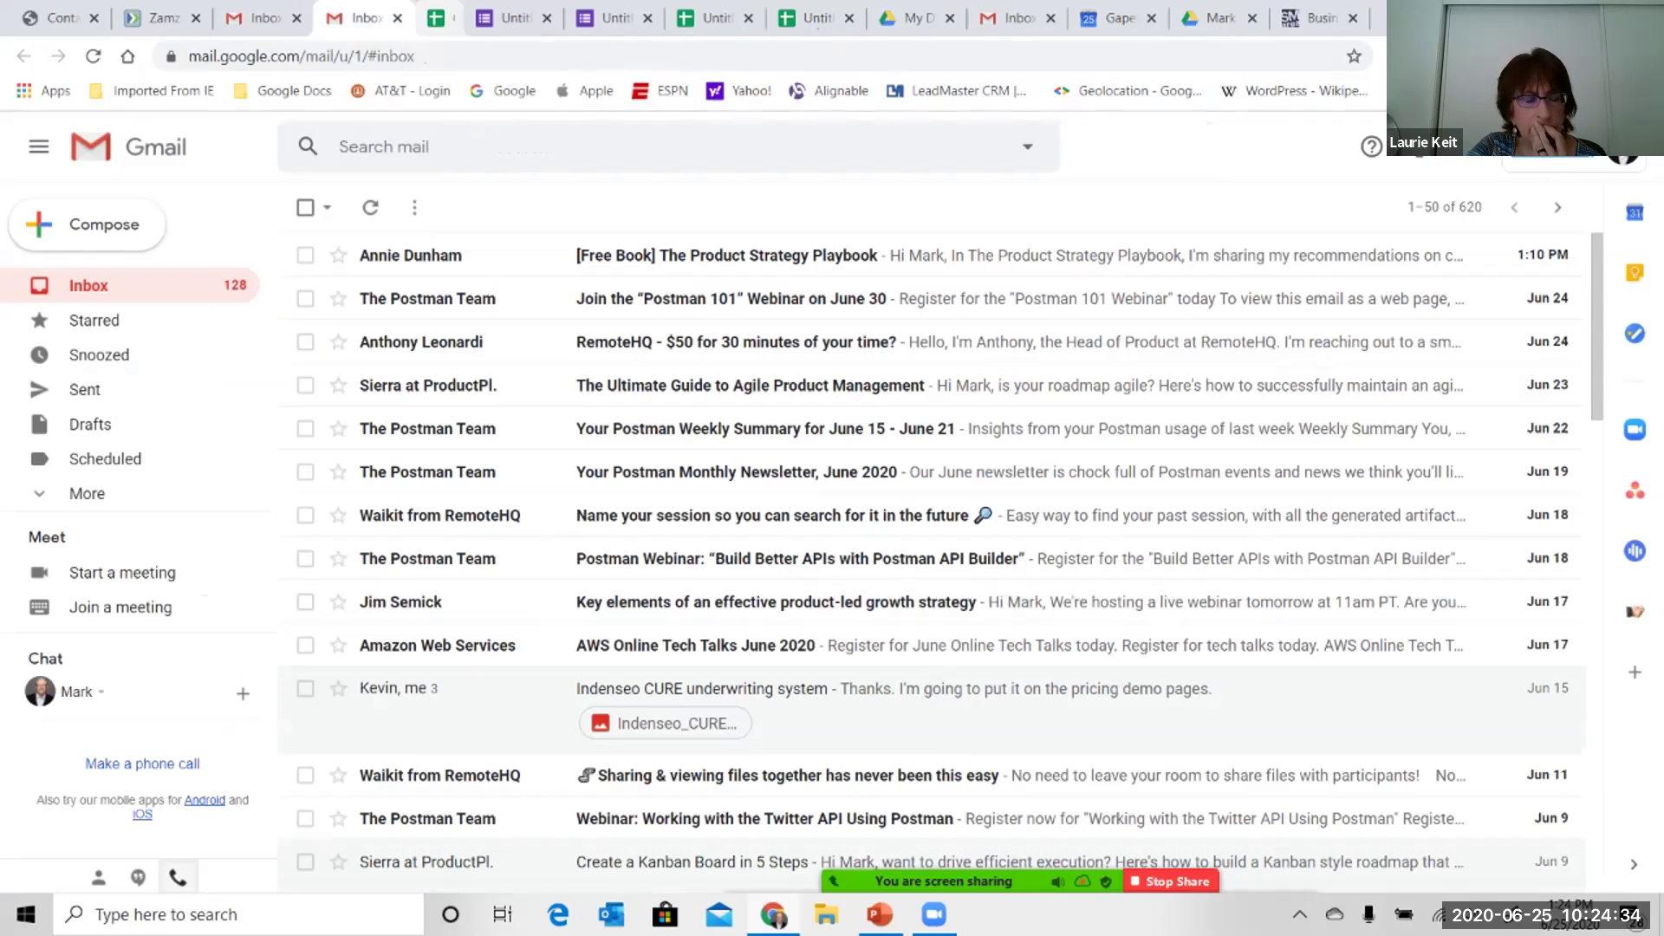
pyautogui.click(755, 17)
pyautogui.click(800, 18)
# - Switch back through the browser tabs to the form's responses summary reporting 3 responses
pyautogui.hotkey('ctrl', 'shift', 'Tab')
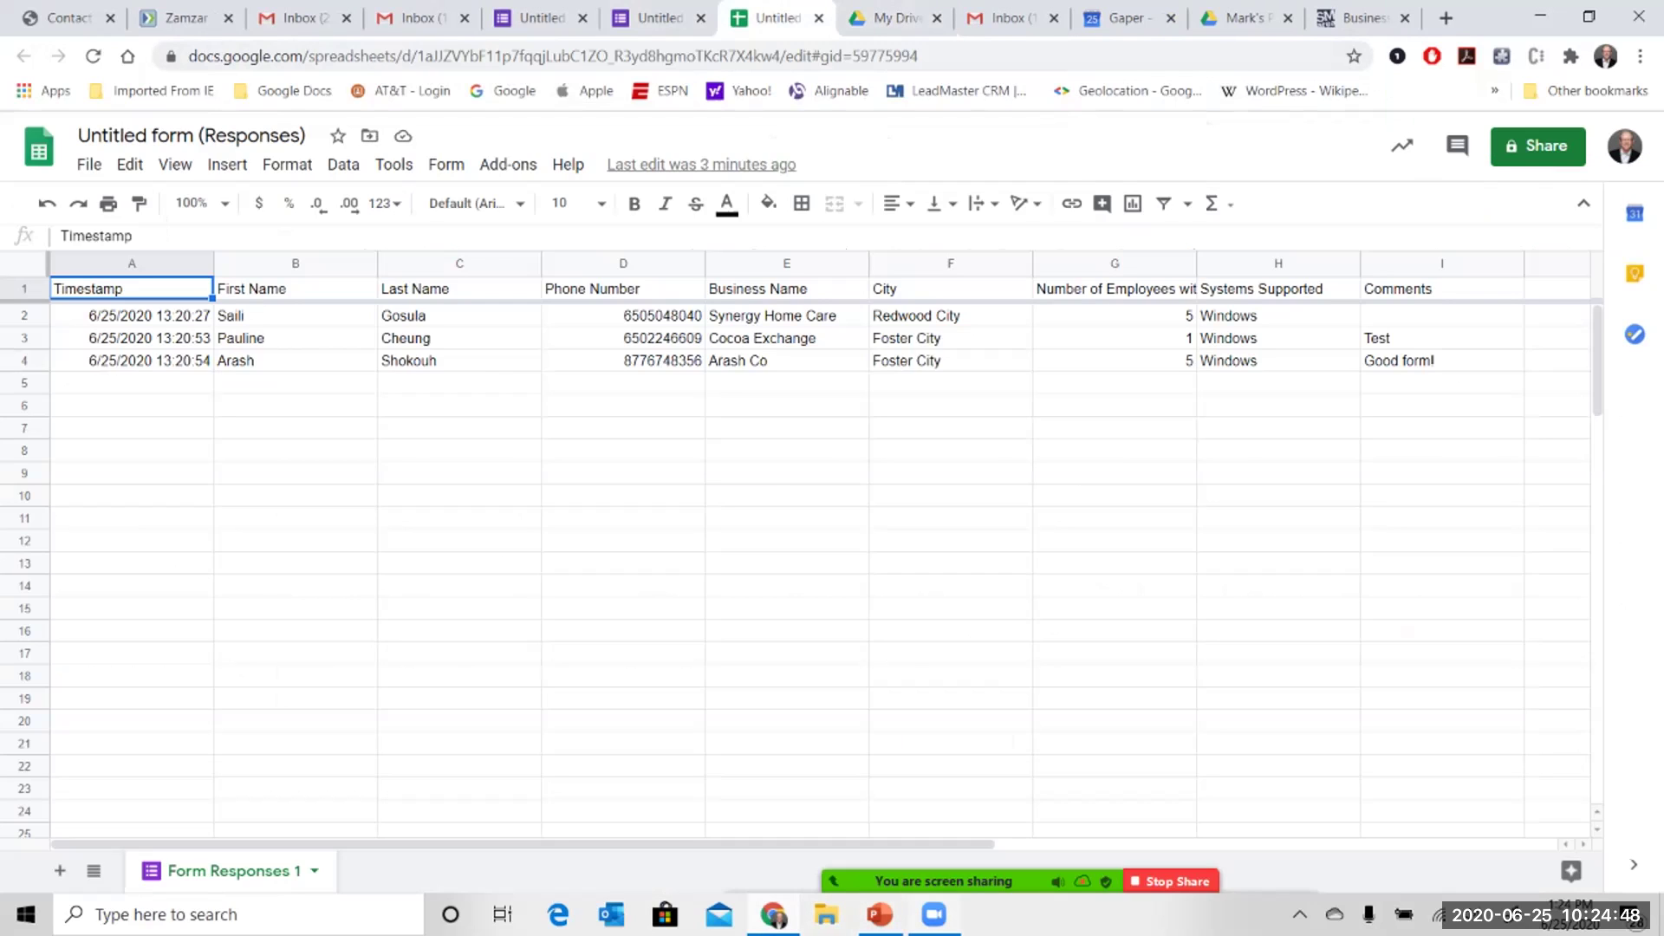
pyautogui.moveTo(1177, 880)
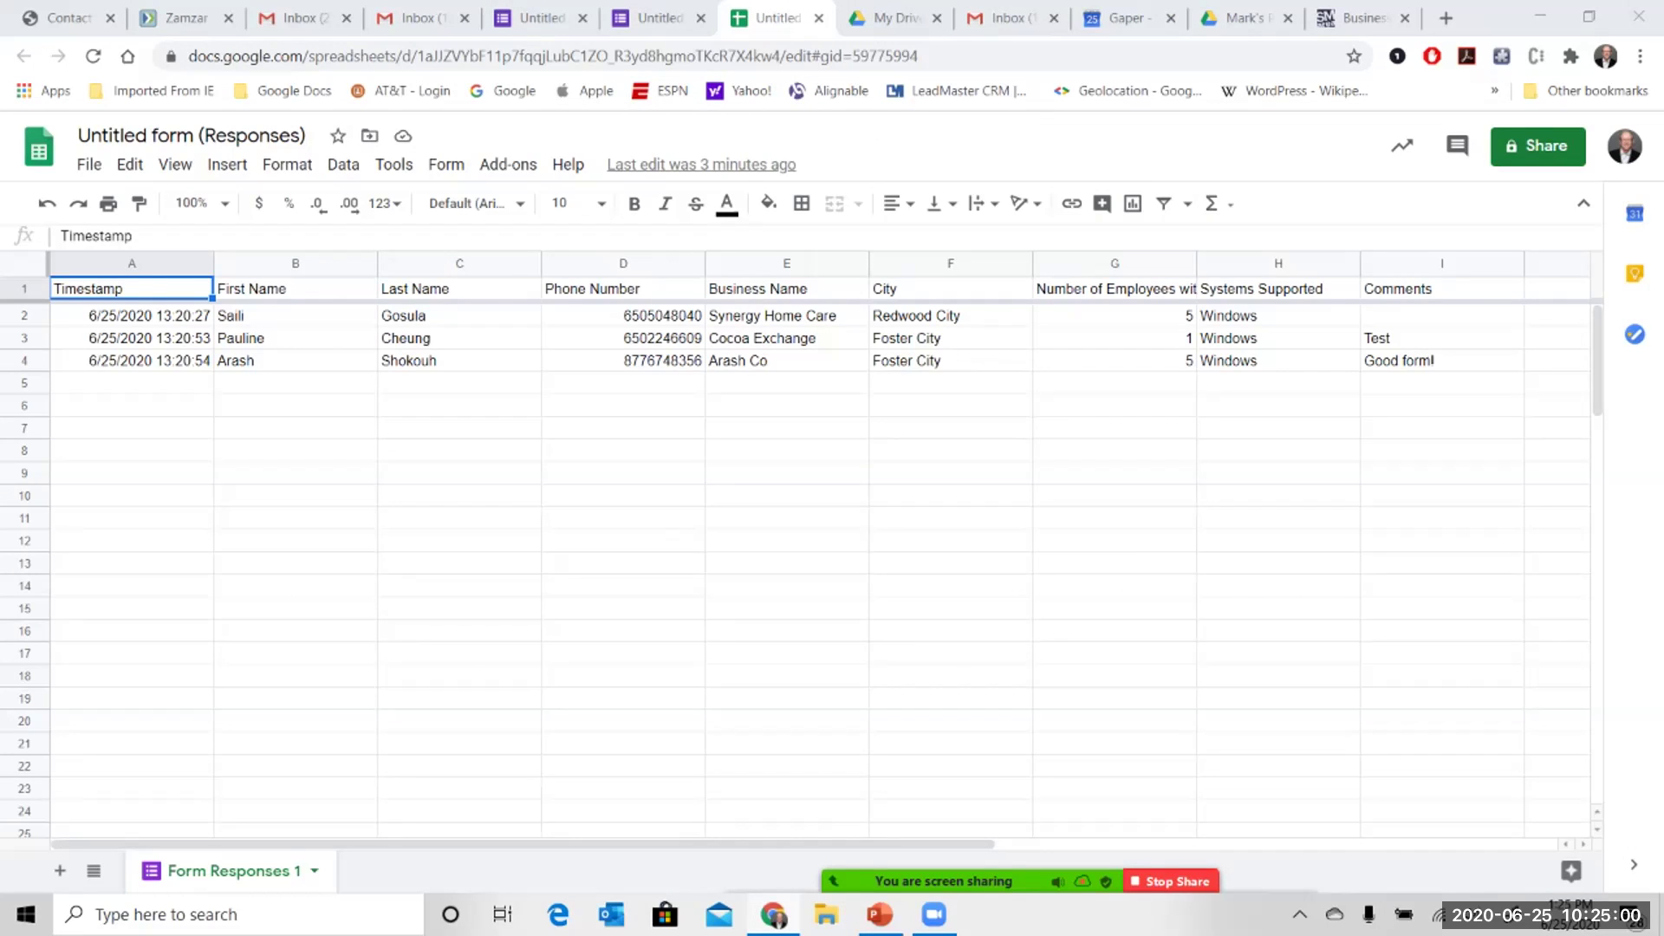
pyautogui.click(659, 18)
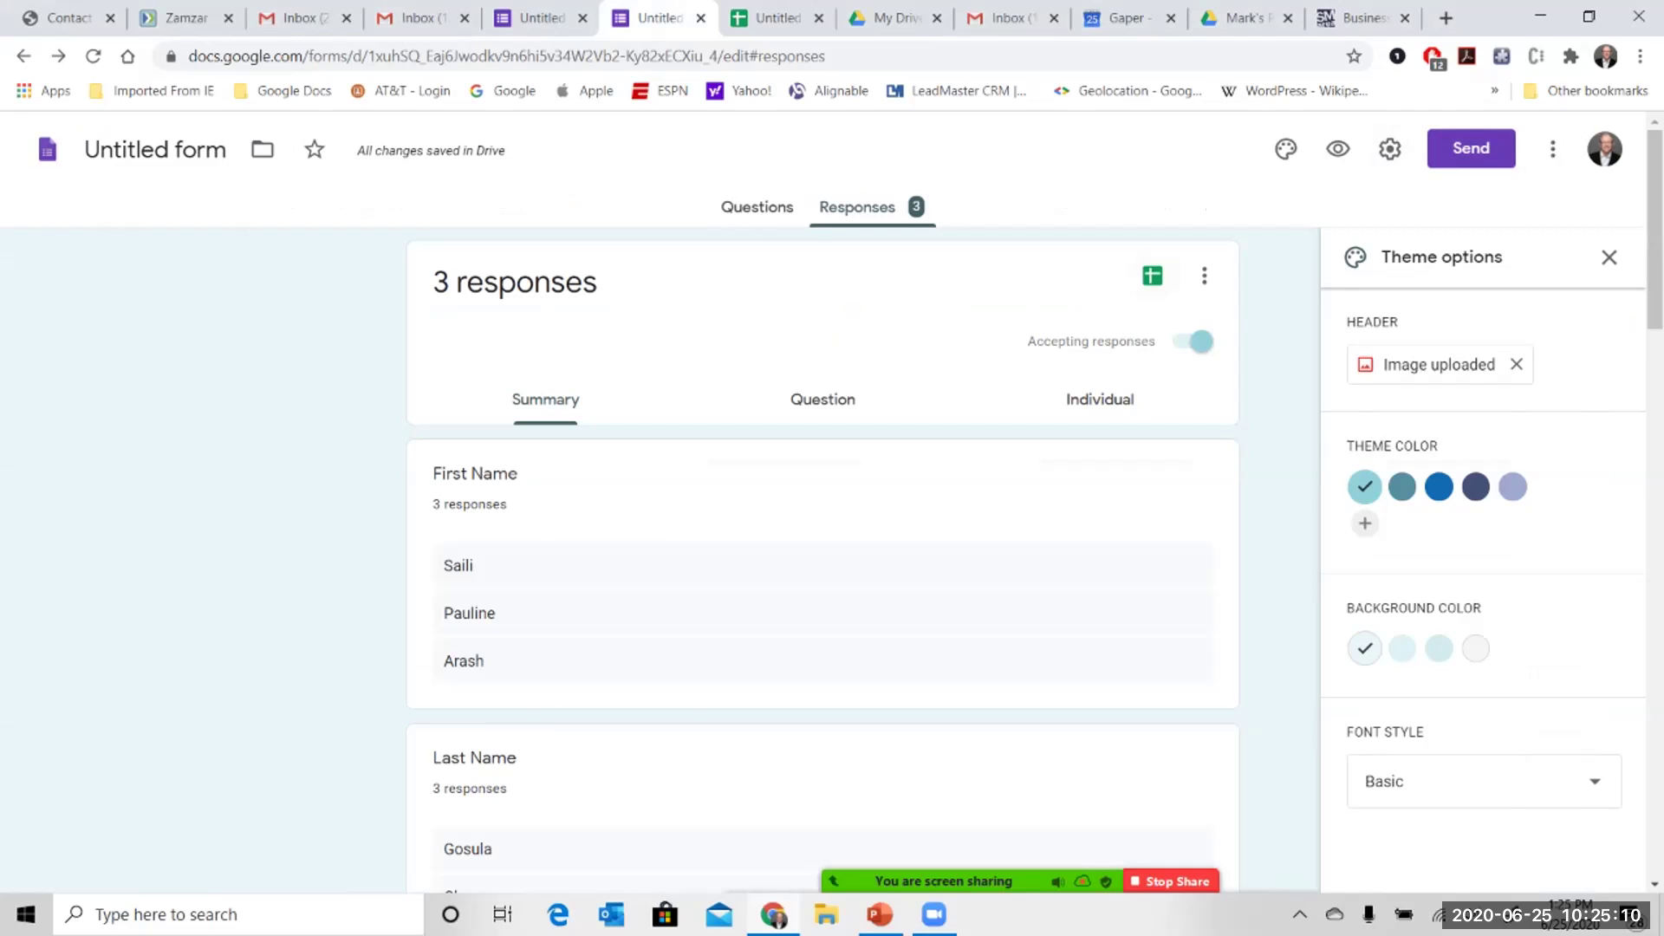
pyautogui.click(1471, 148)
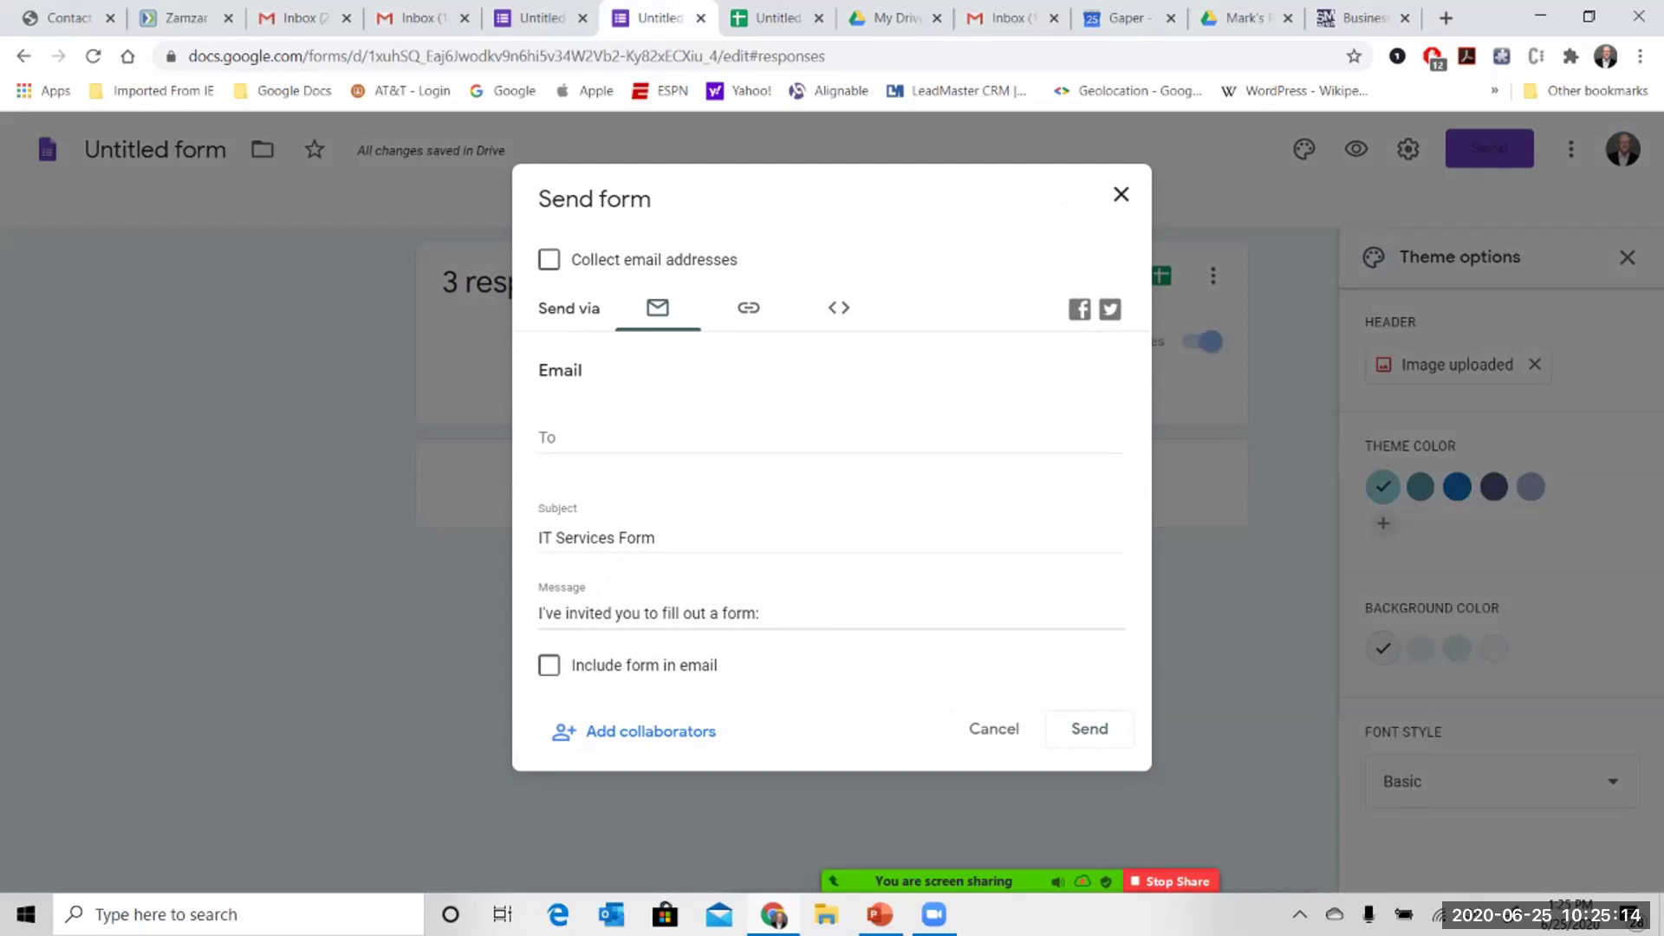
pyautogui.click(838, 307)
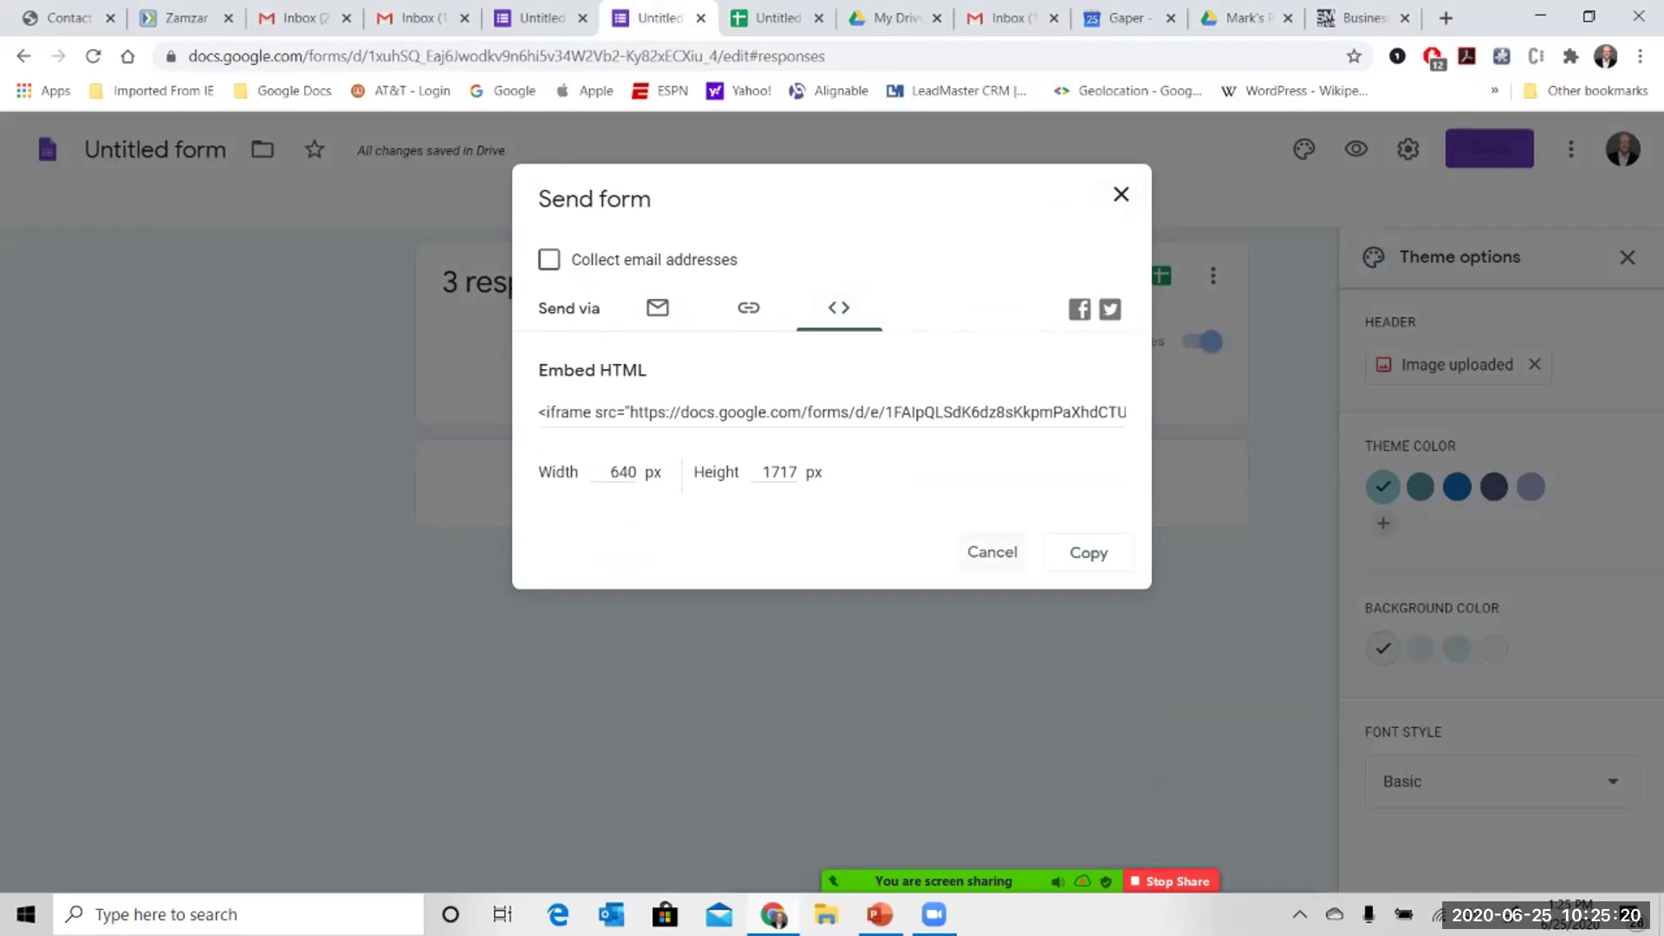
pyautogui.press('Escape')
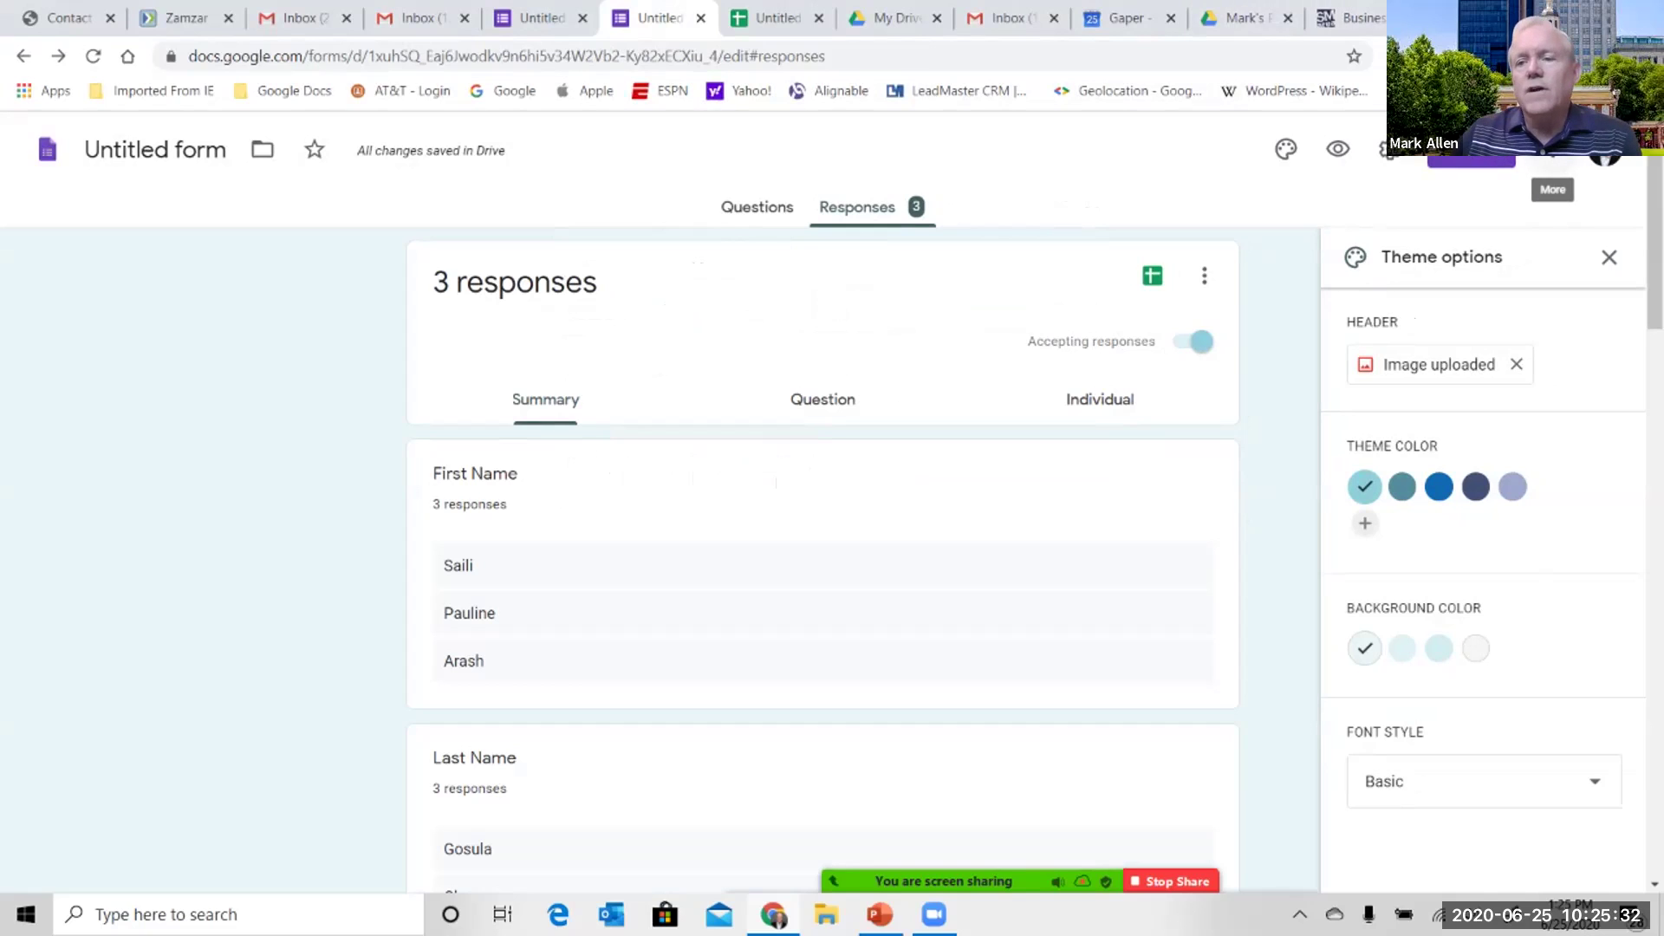
pyautogui.click(1605, 156)
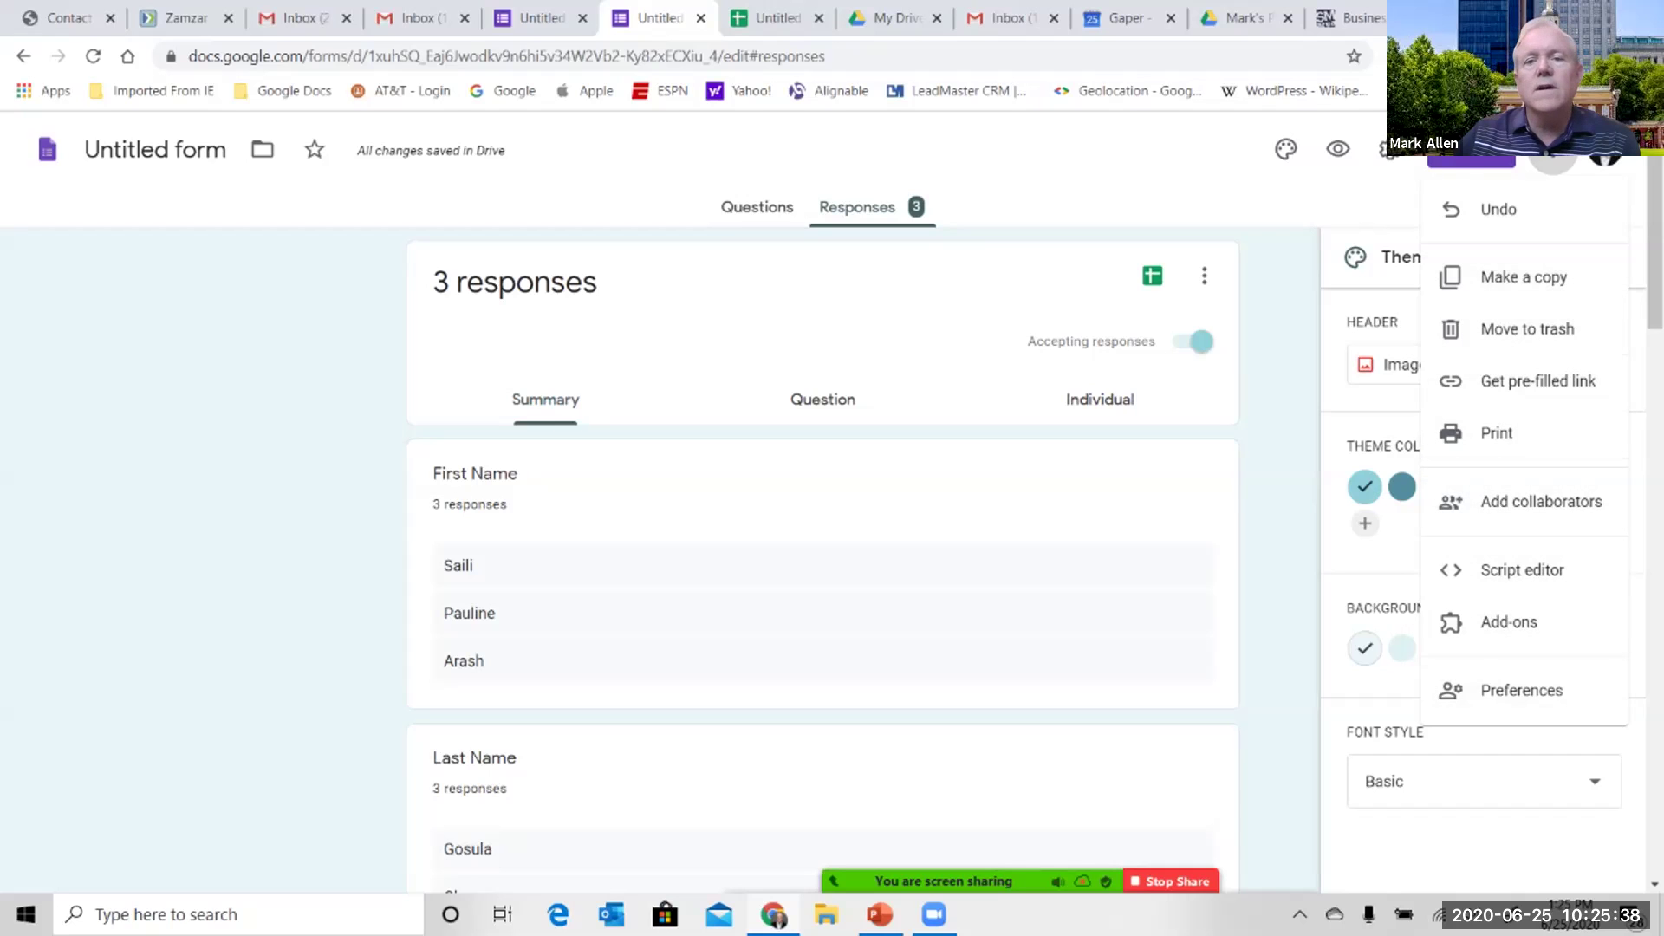
pyautogui.press('Escape')
pyautogui.click(1387, 149)
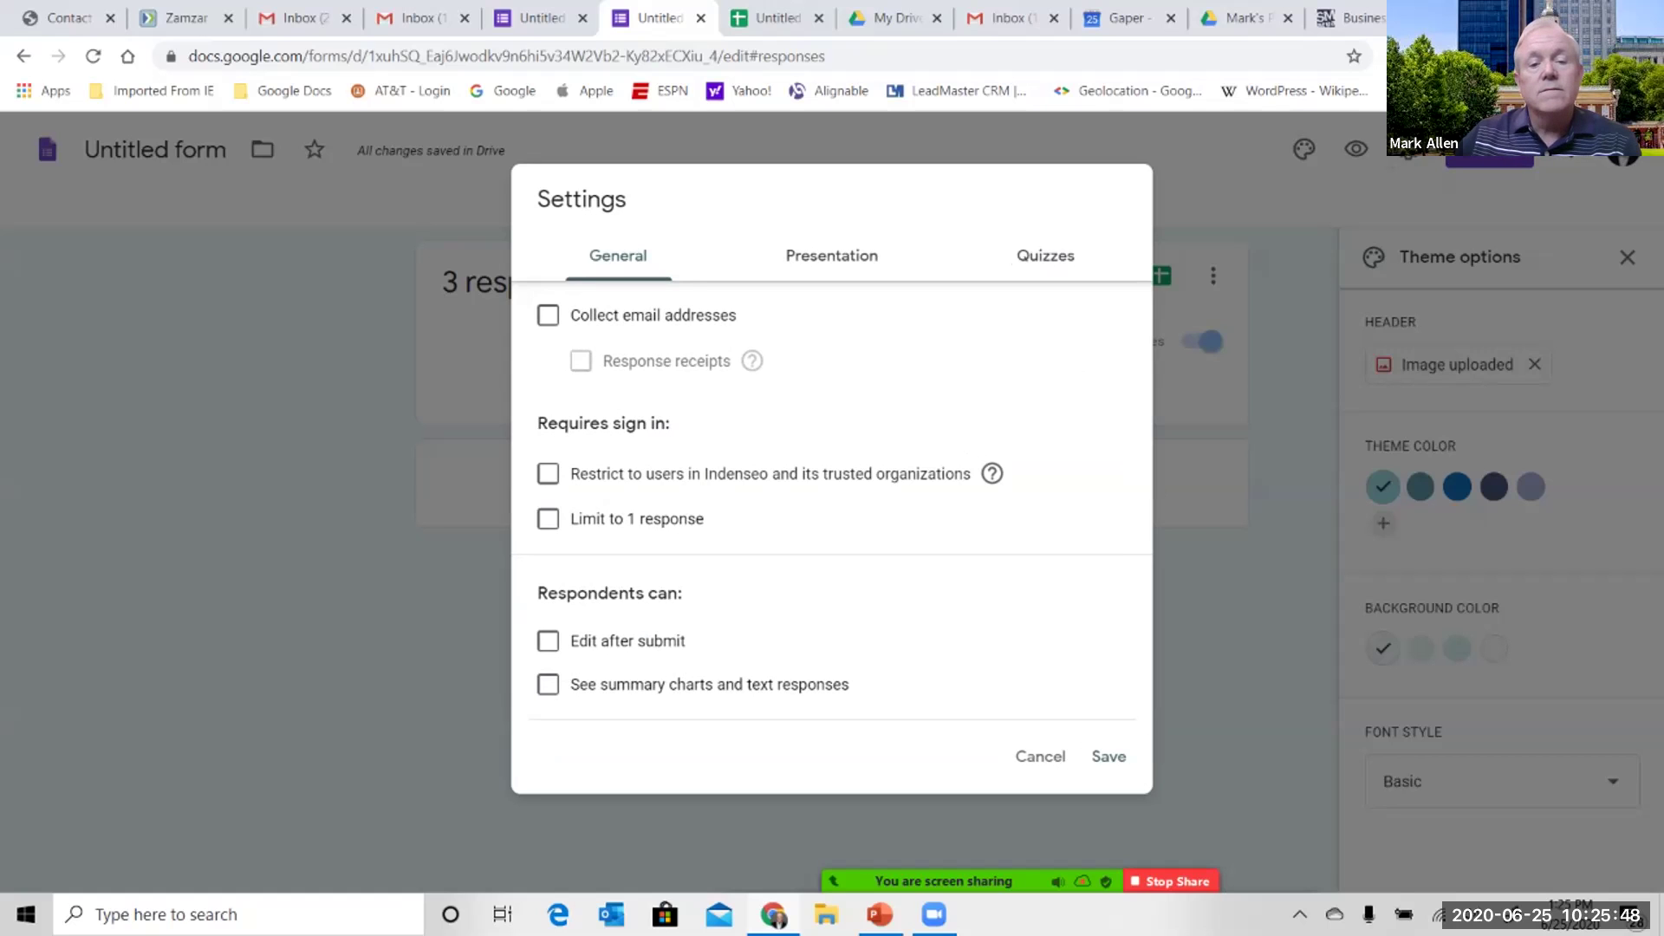
pyautogui.click(547, 314)
pyautogui.click(547, 315)
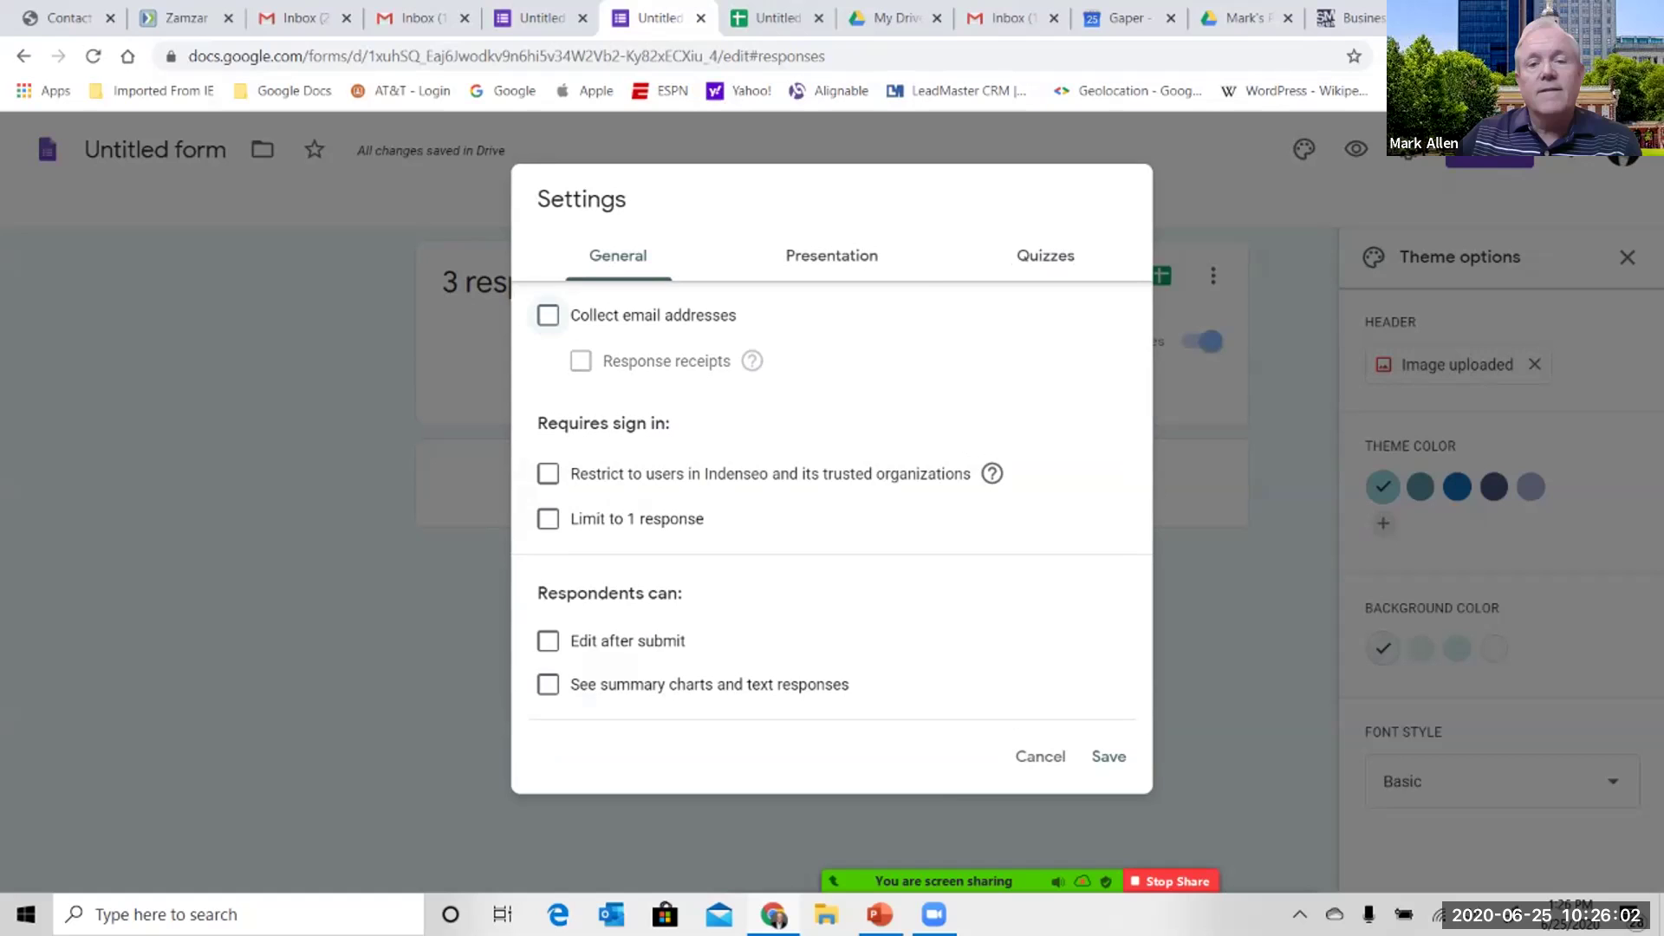
pyautogui.click(831, 255)
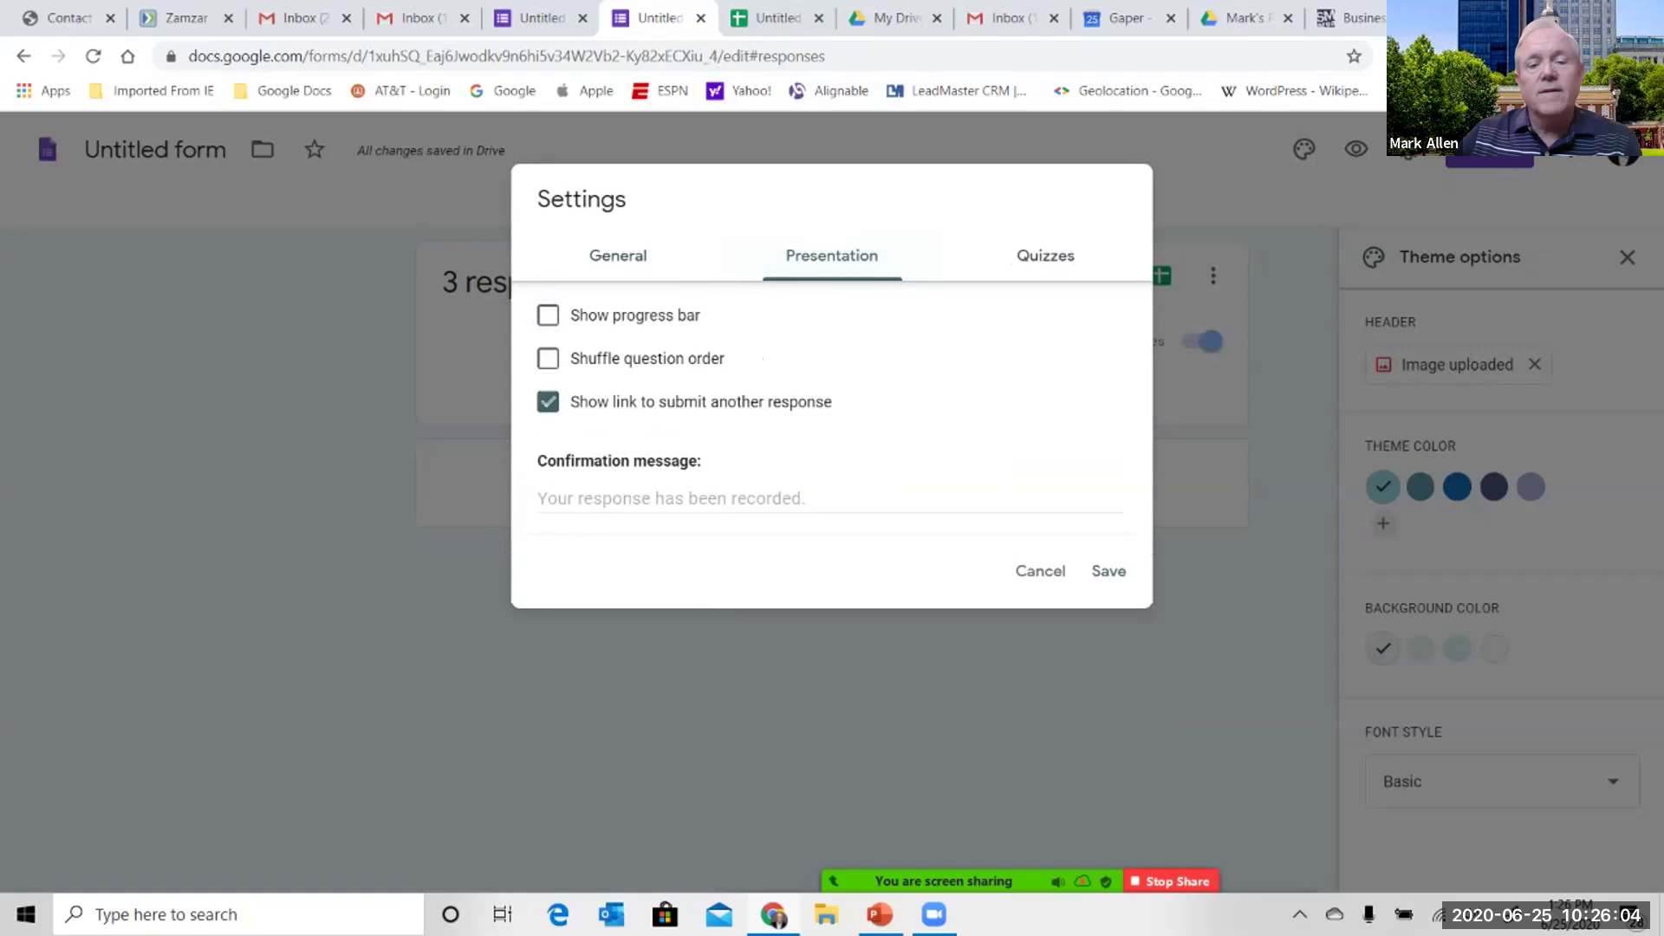
pyautogui.click(618, 255)
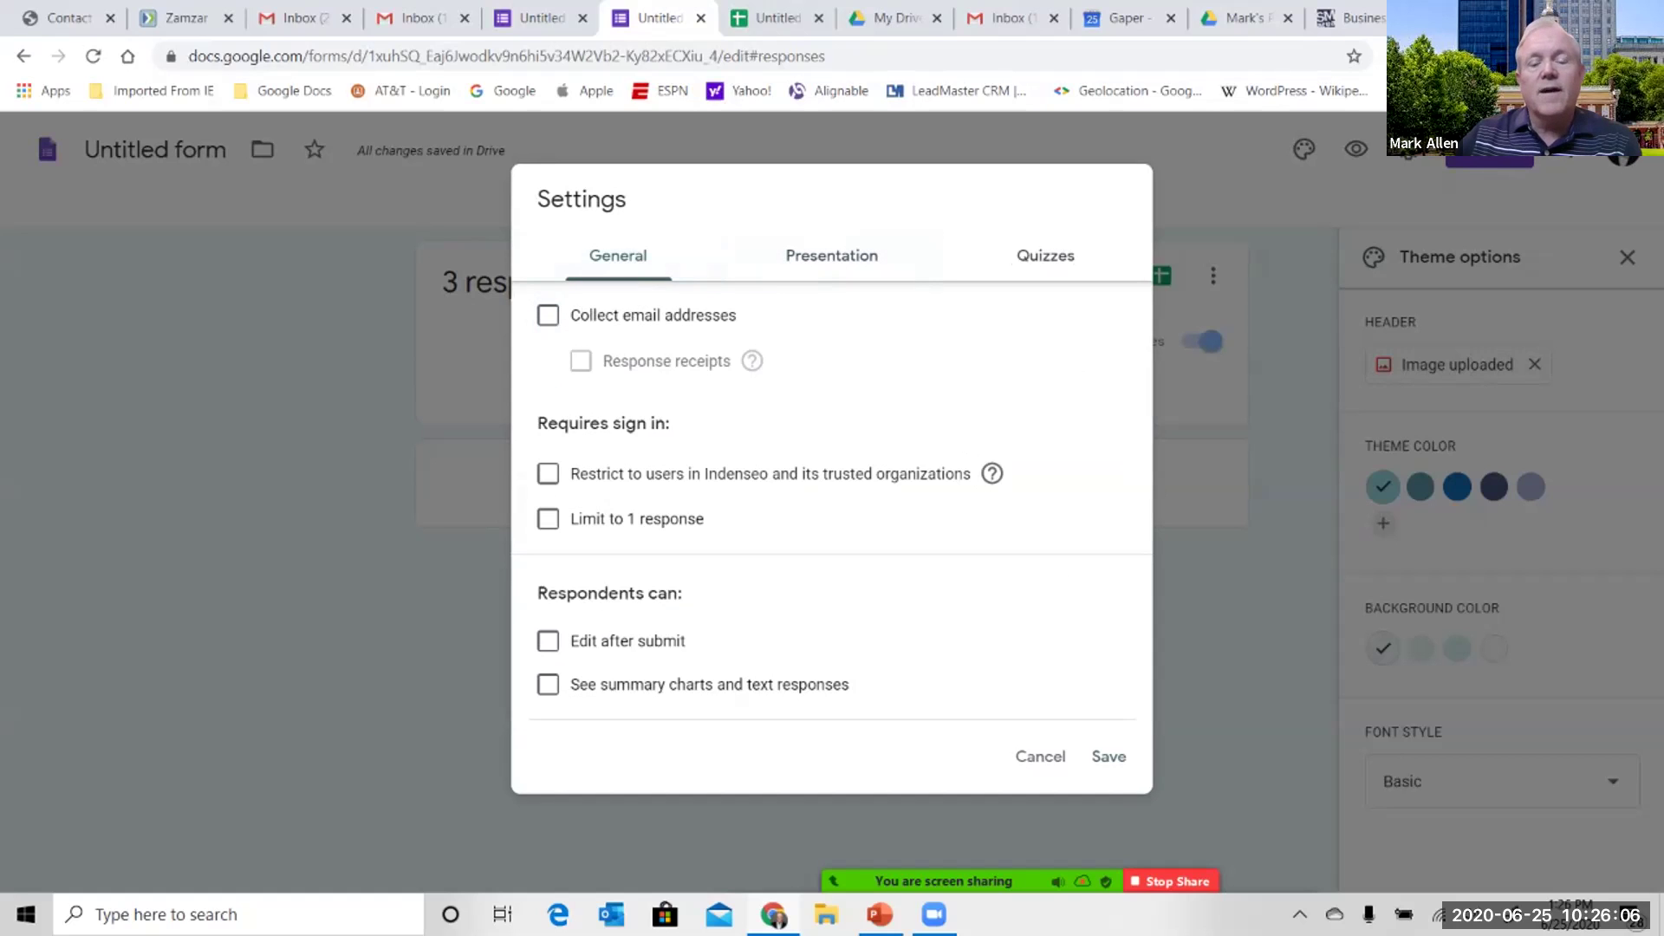
pyautogui.press('Escape')
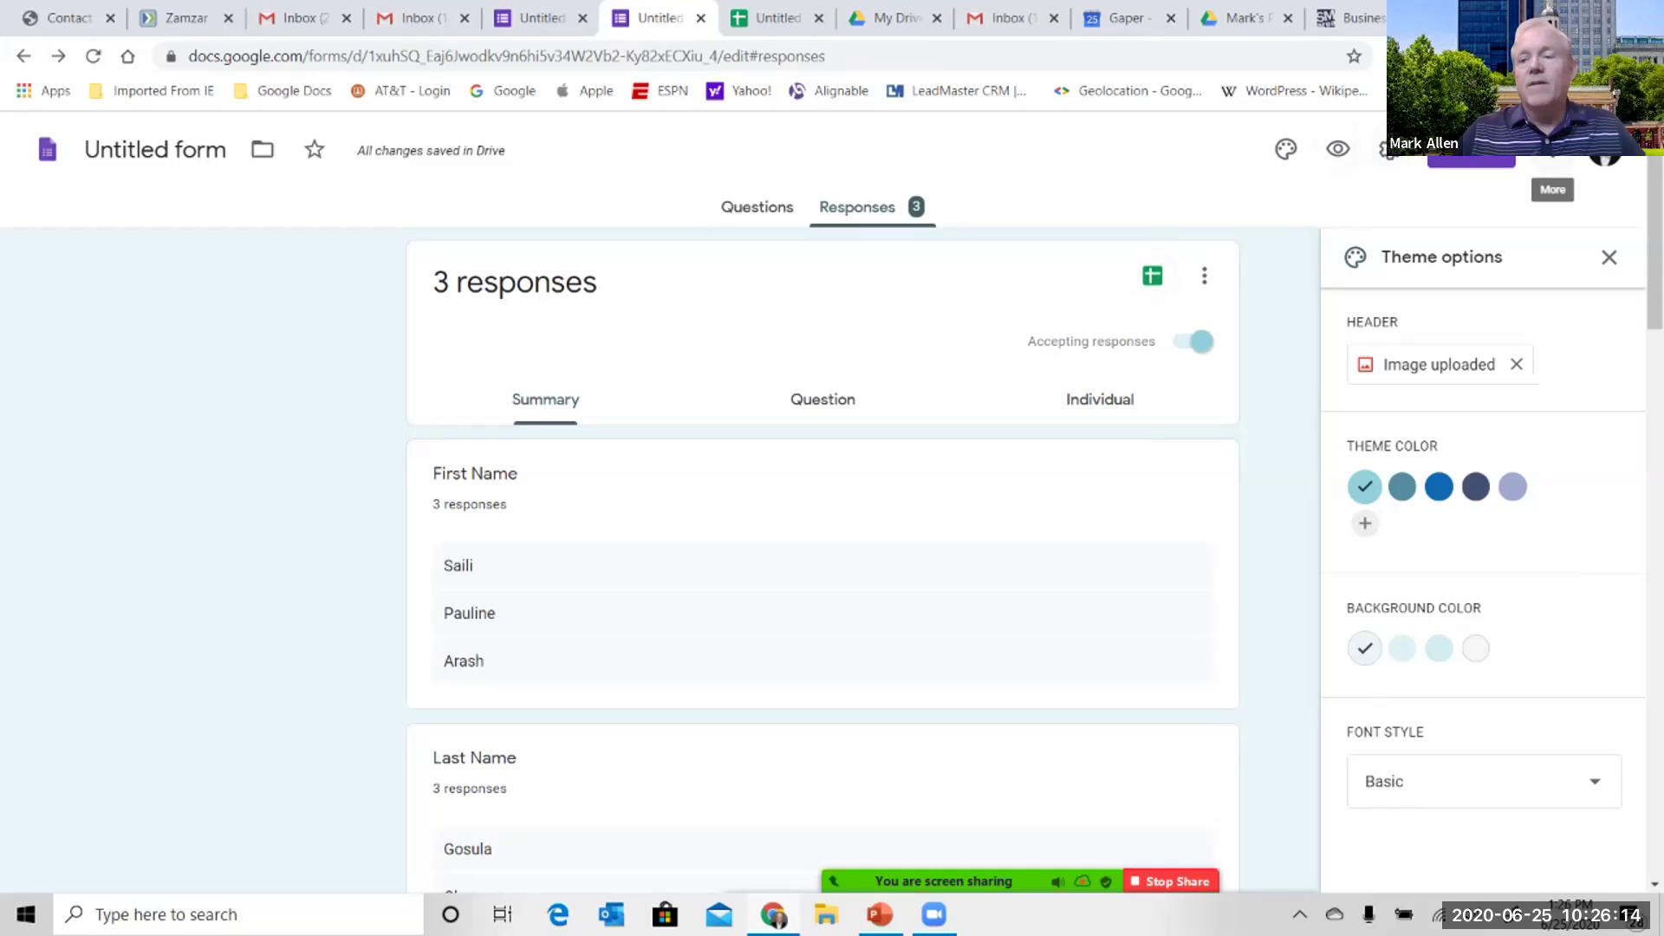
# - Open and dismiss the form's additional options menu on the responses summary
pyautogui.click(1553, 152)
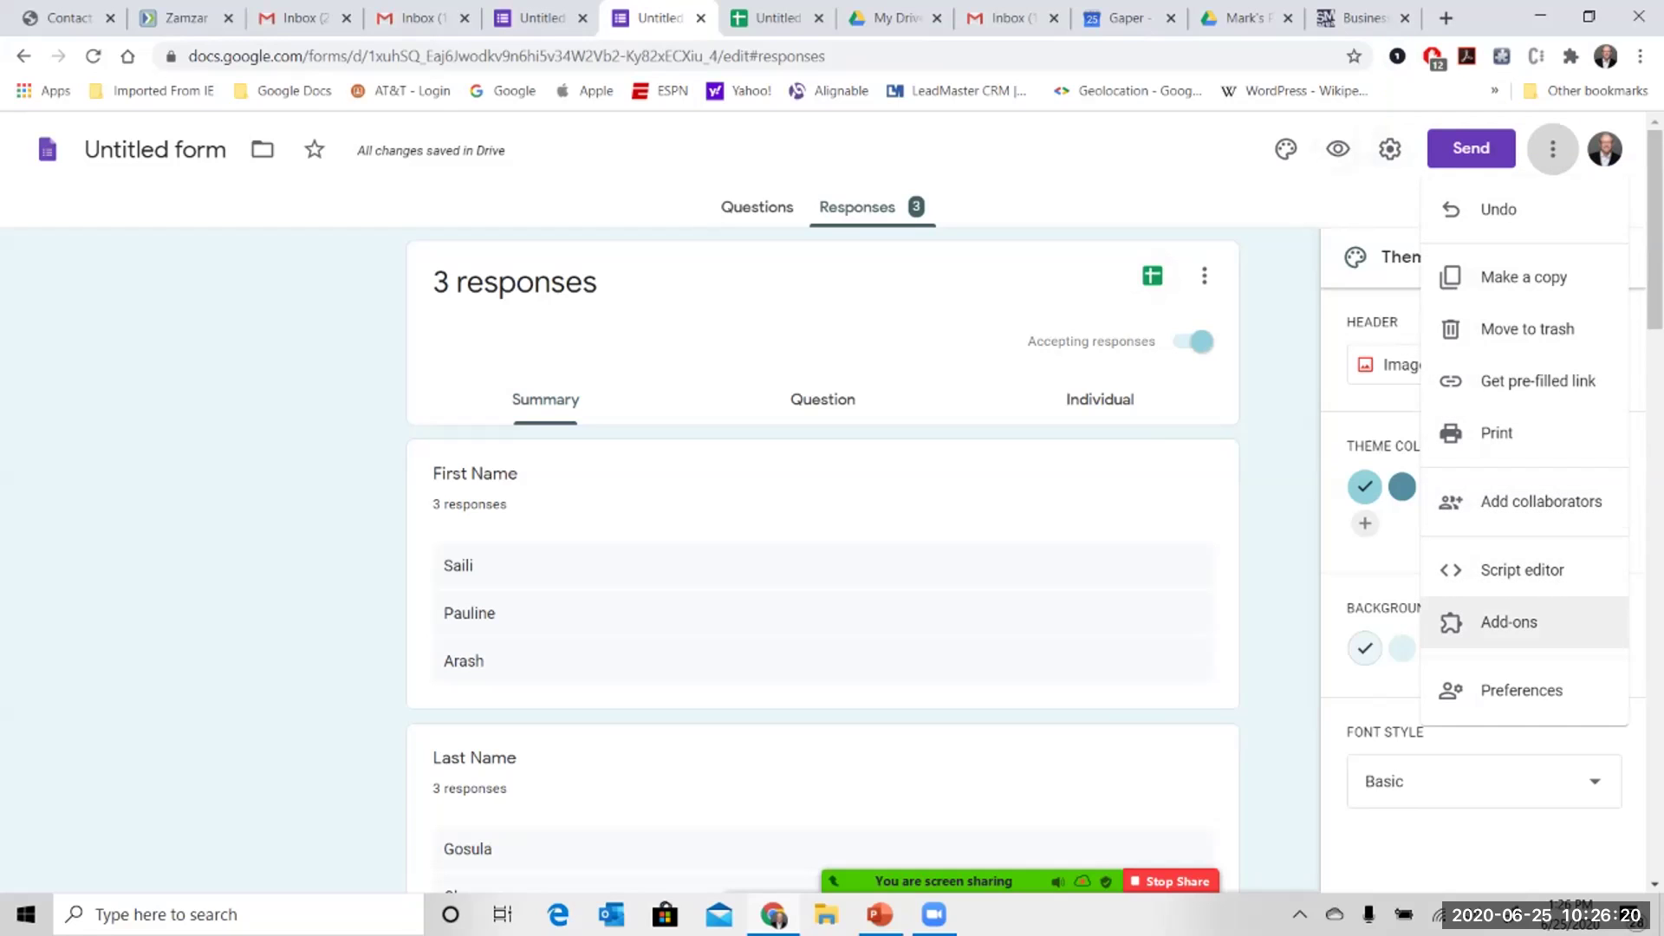
pyautogui.press('Escape')
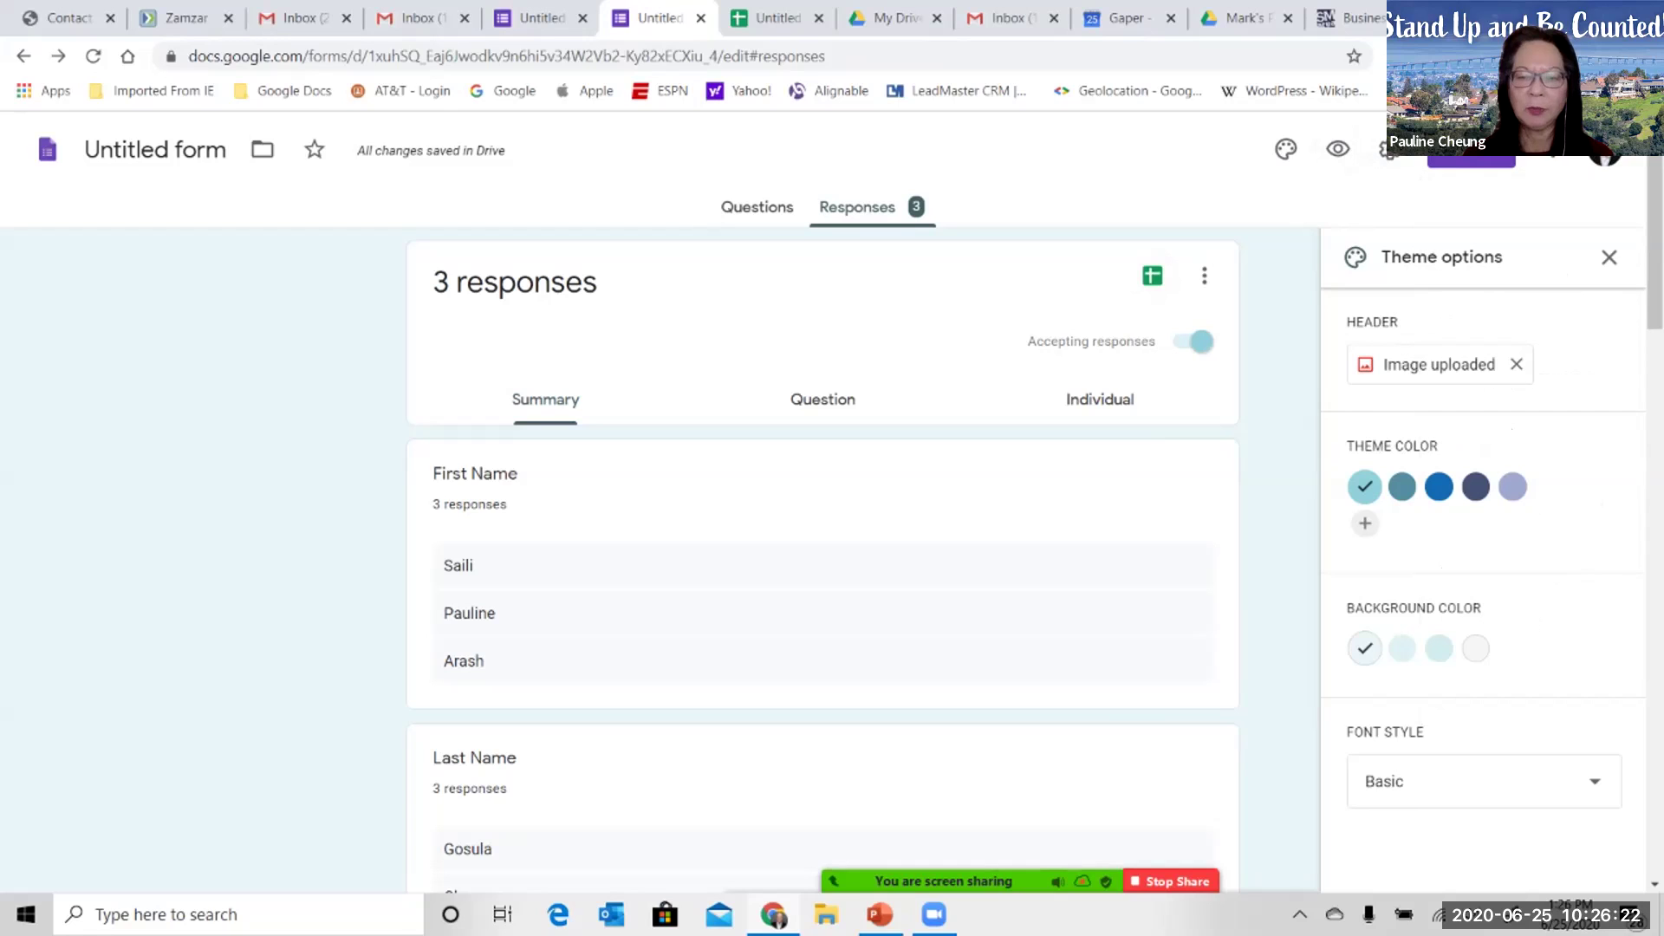
pyautogui.scroll(-1, 822, 554)
pyautogui.scroll(-15, 822, 555)
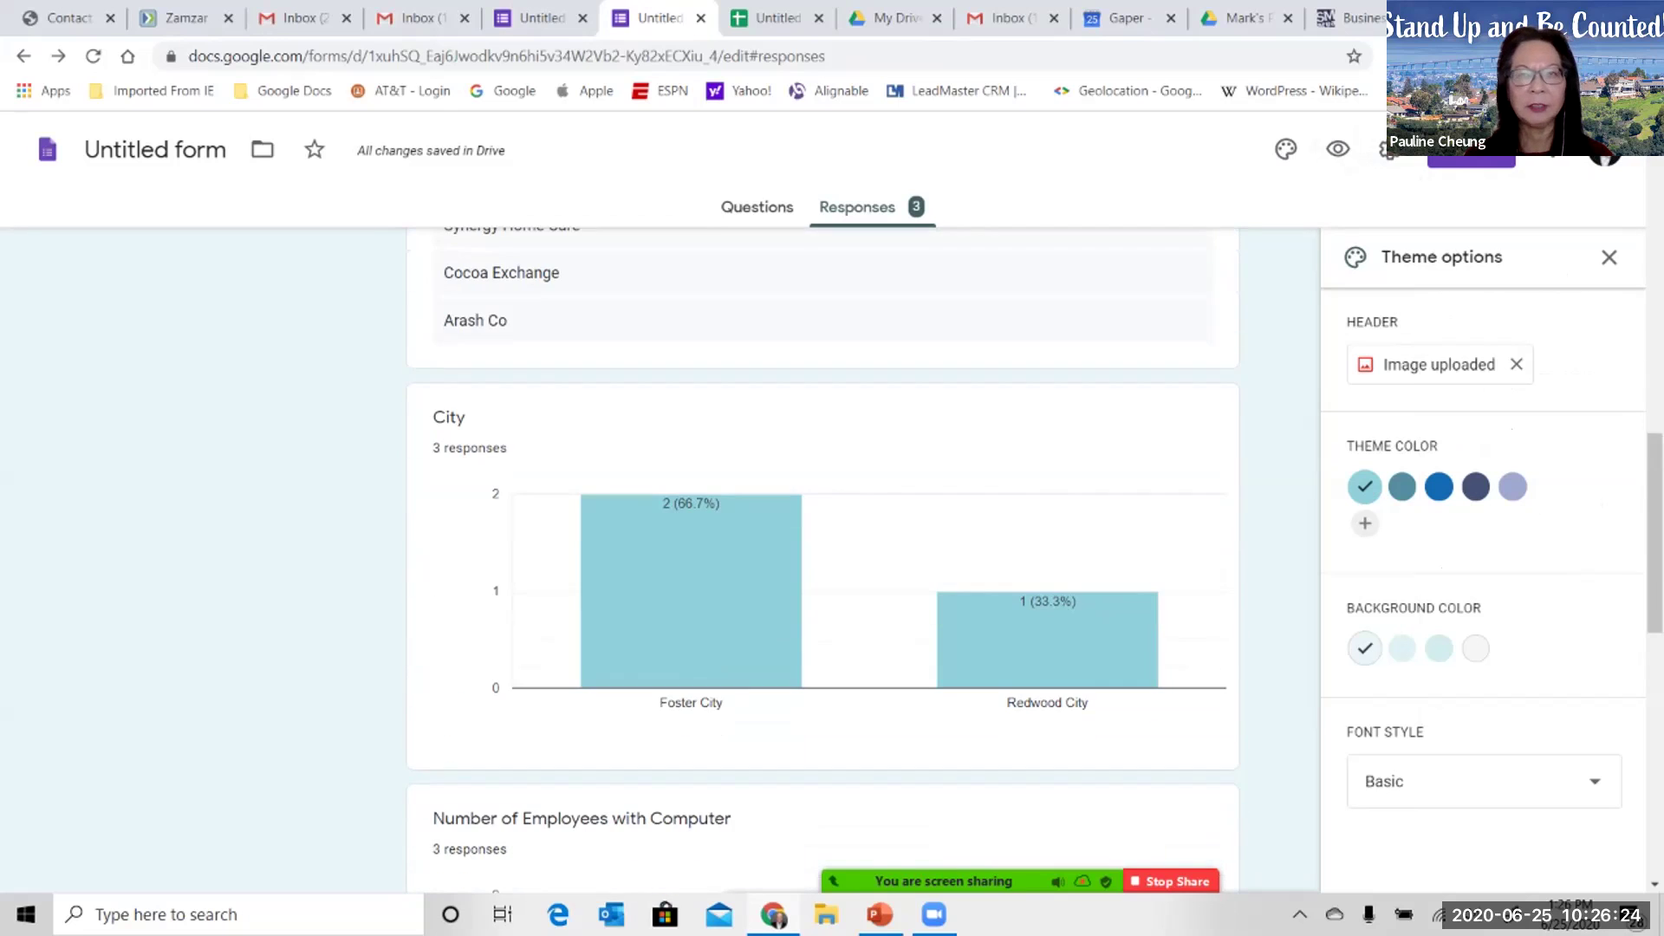
pyautogui.scroll(18, 822, 554)
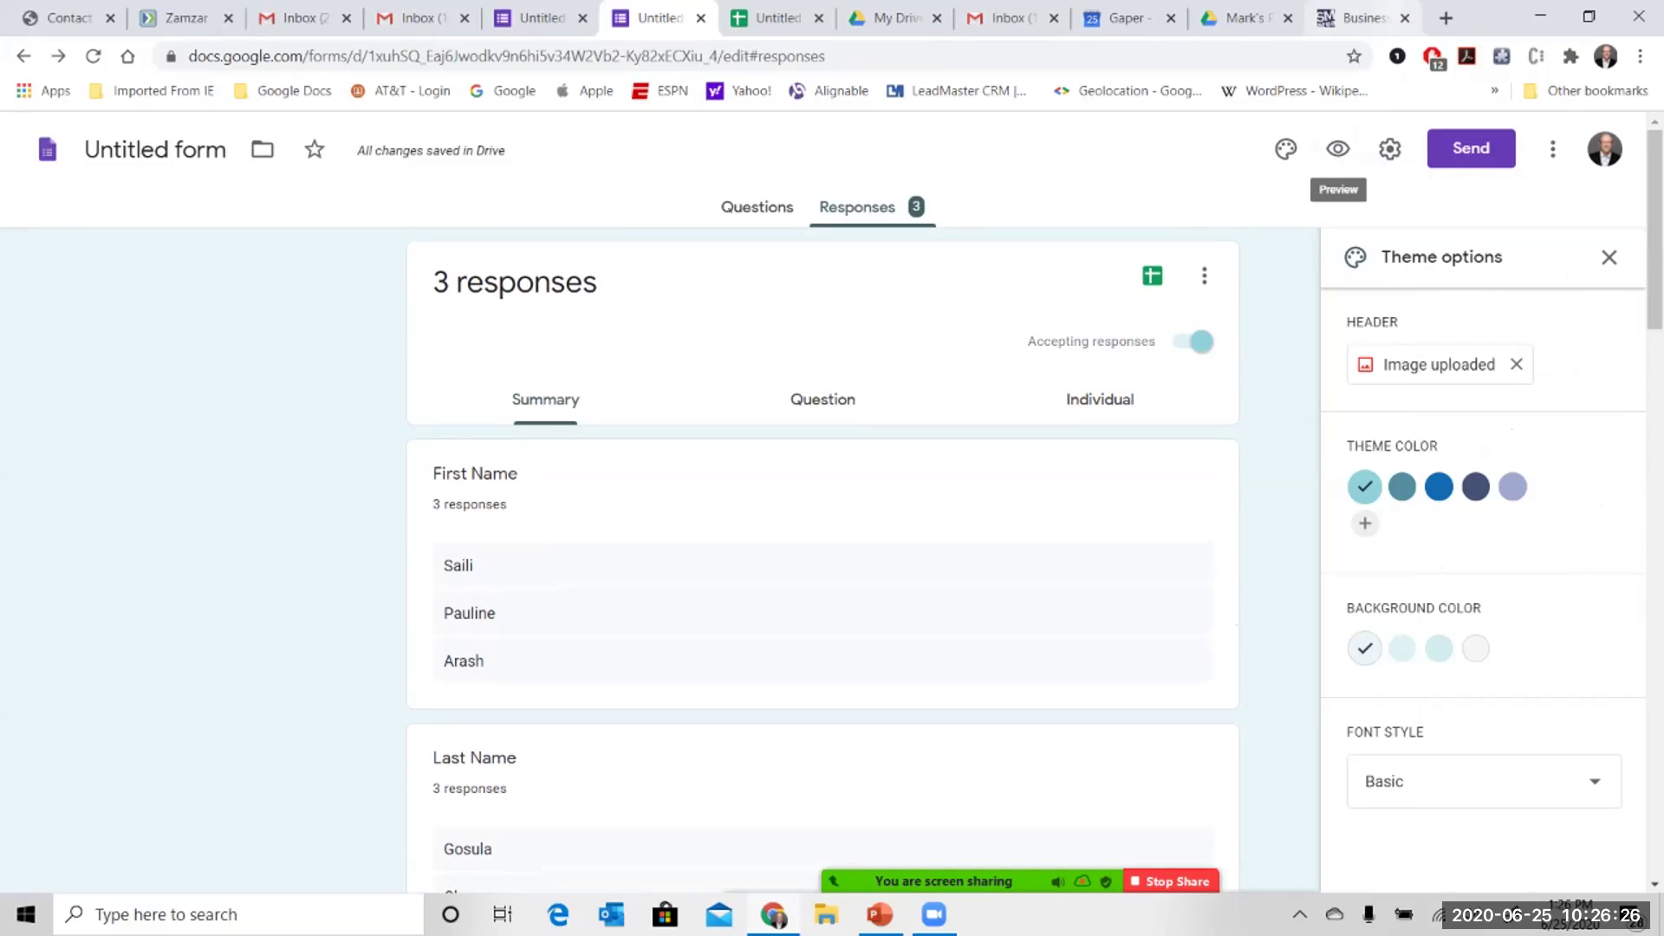
# - Switch to the Questions editor, close the theme panel and look through the questions
pyautogui.click(756, 207)
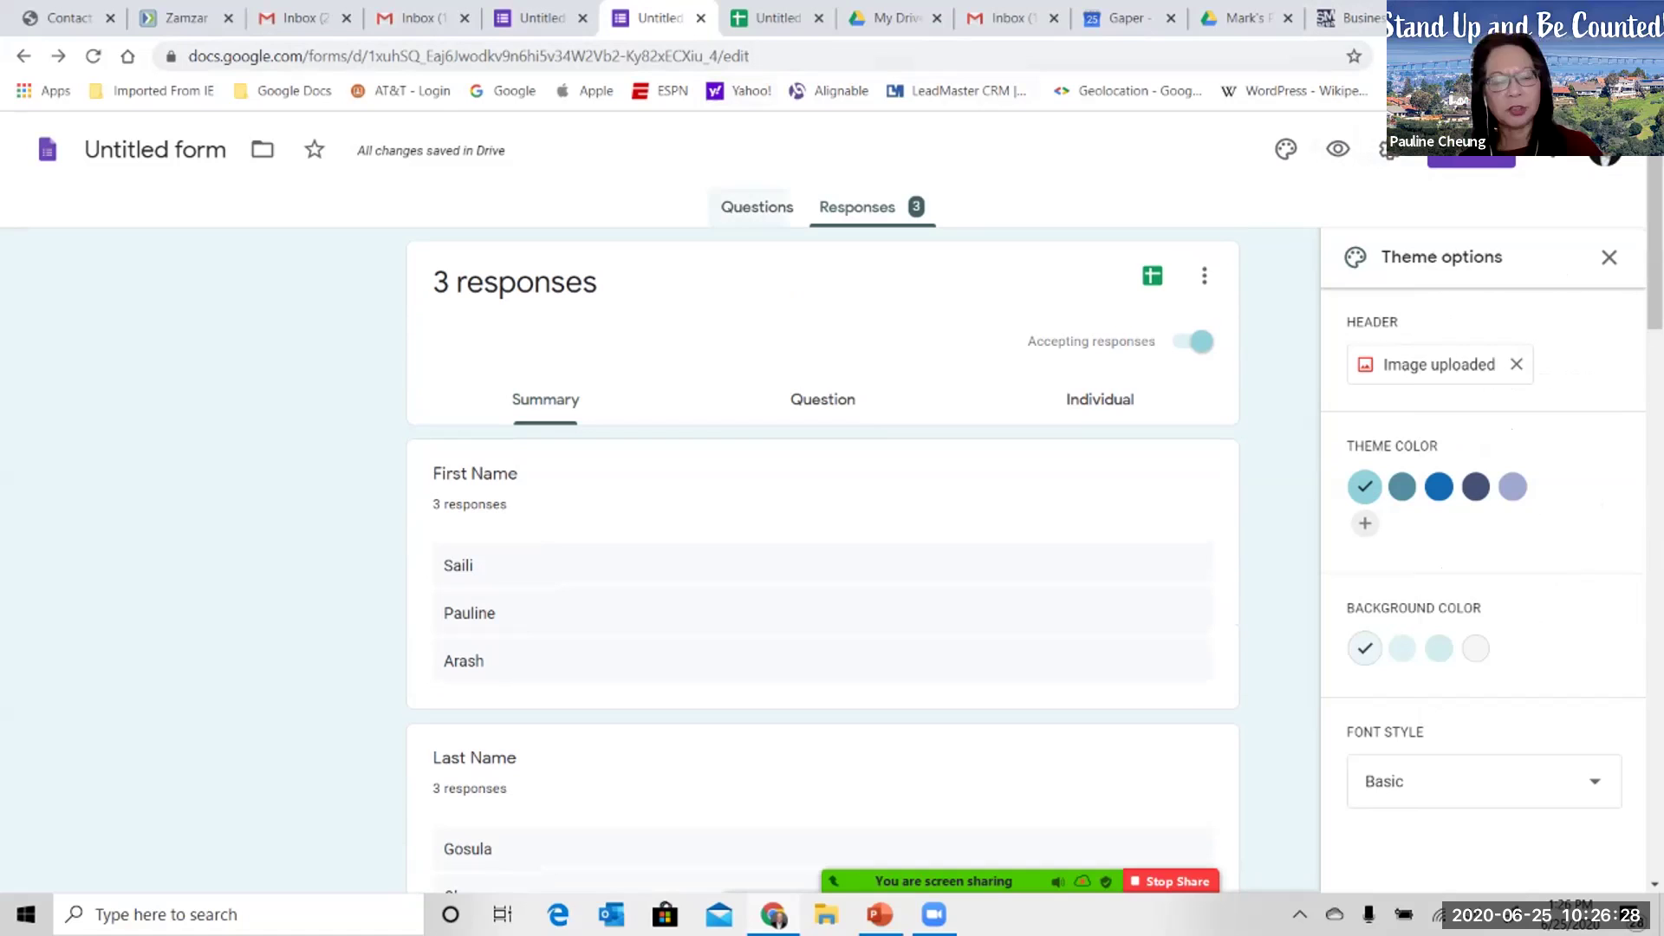
pyautogui.press('Escape')
pyautogui.scroll(-5, 823, 555)
pyautogui.scroll(3, 823, 555)
pyautogui.scroll(-17, 823, 555)
pyautogui.scroll(4, 822, 555)
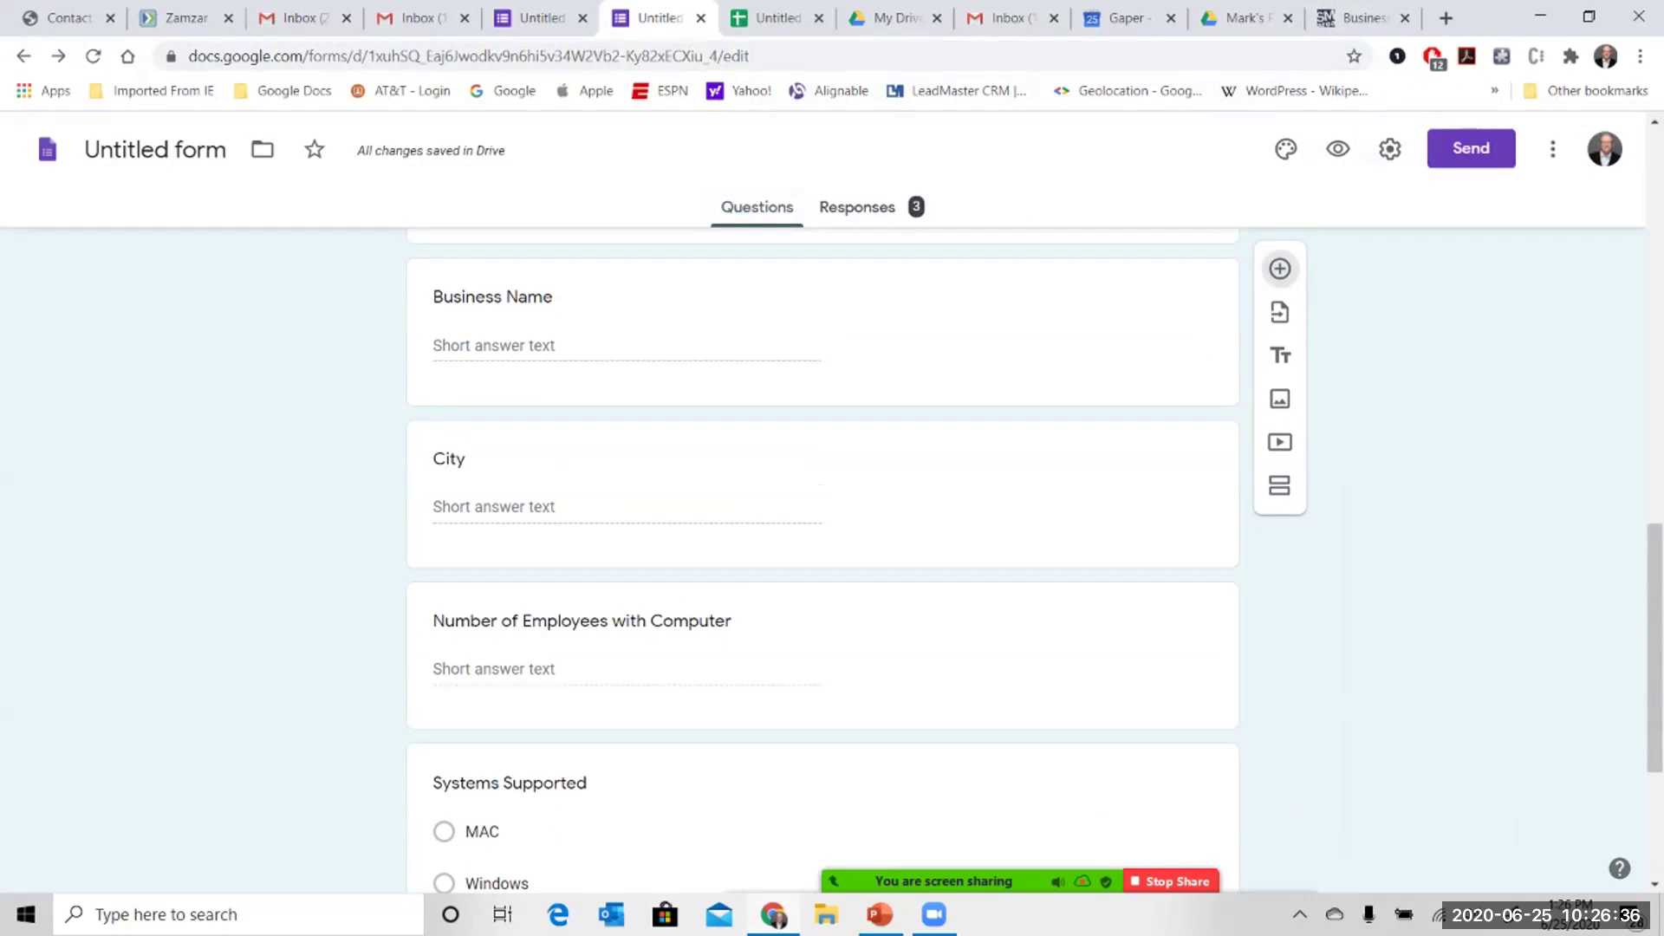
pyautogui.scroll(4, 823, 555)
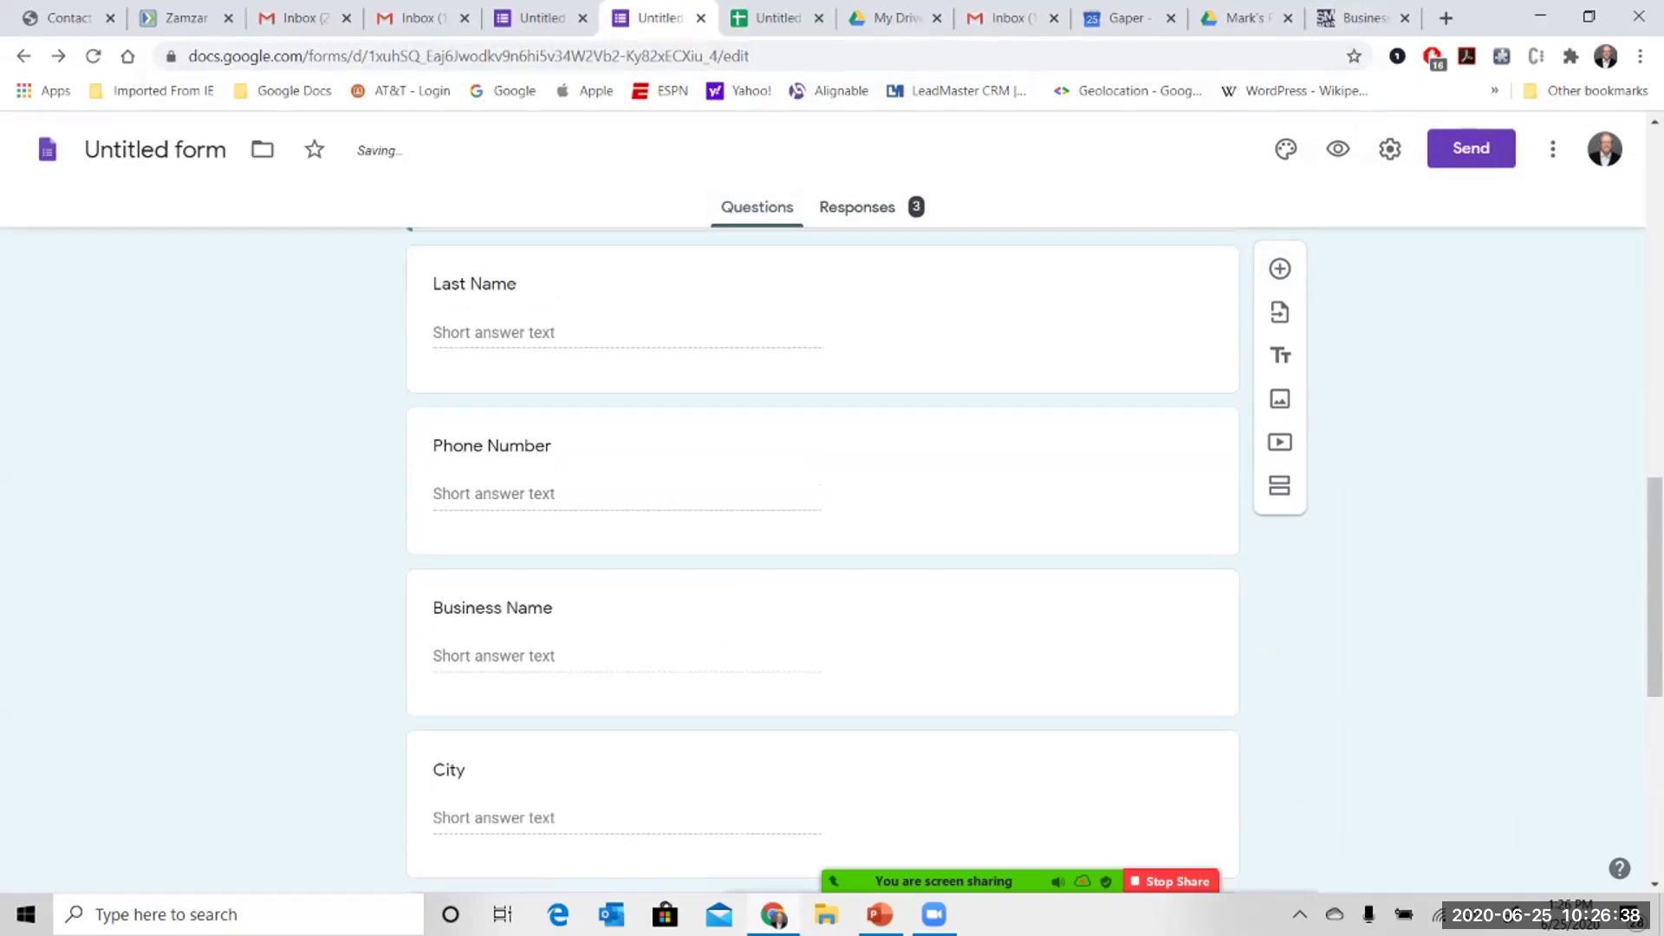
pyautogui.scroll(5, 822, 554)
pyautogui.scroll(-10, 823, 554)
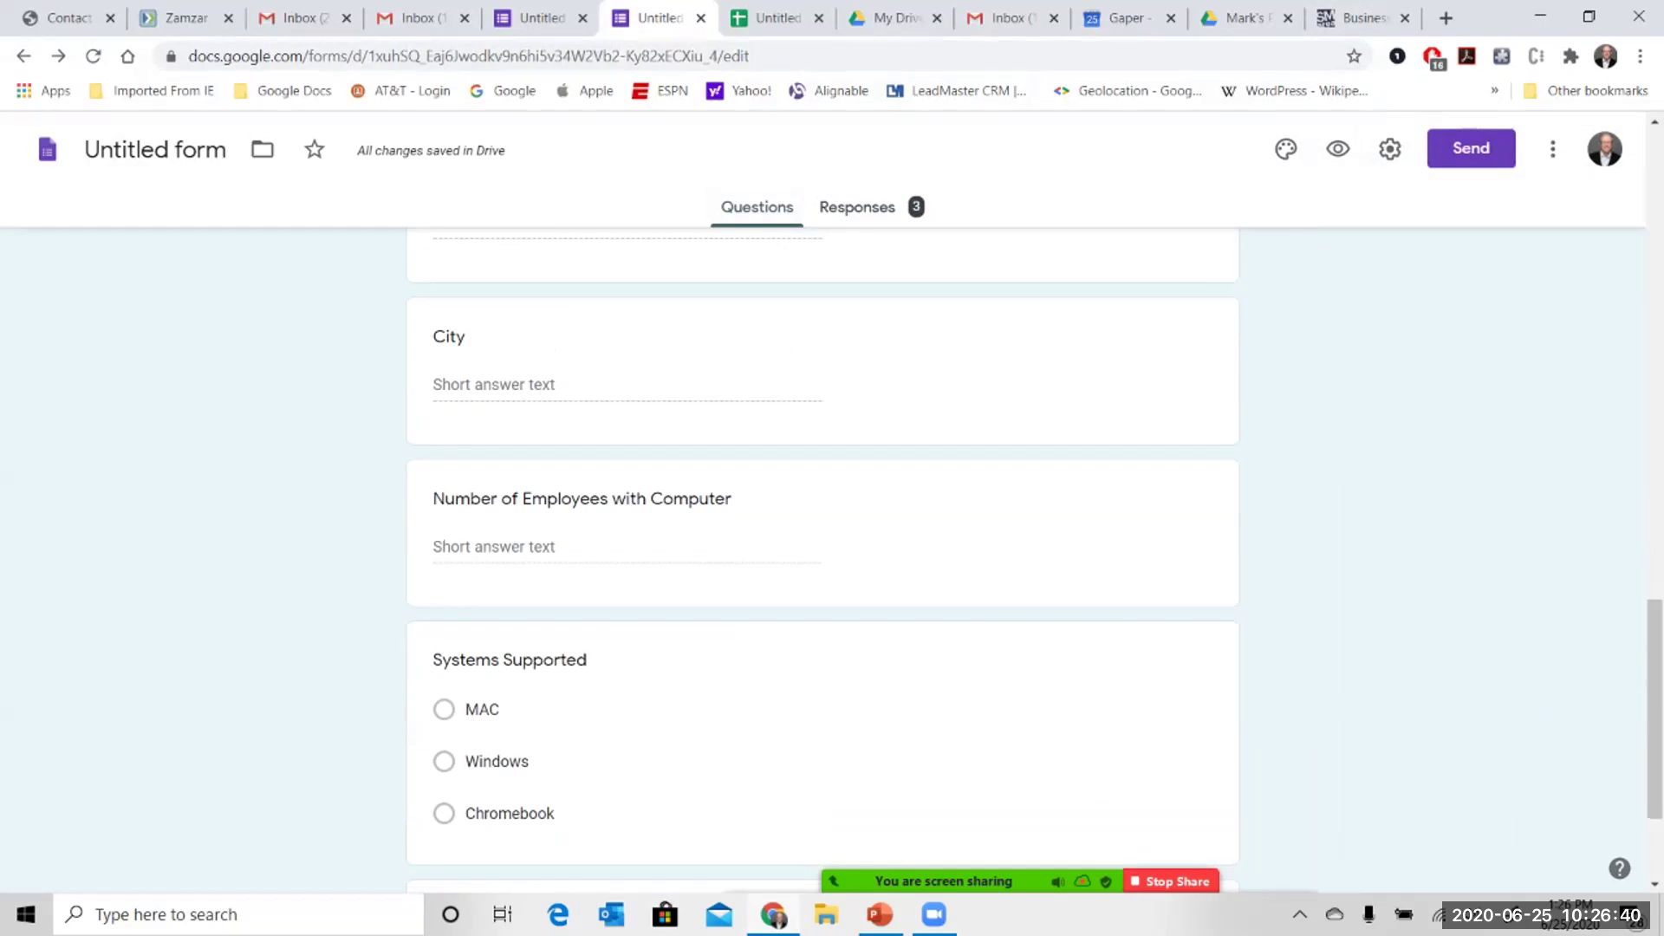
pyautogui.scroll(-2, 823, 554)
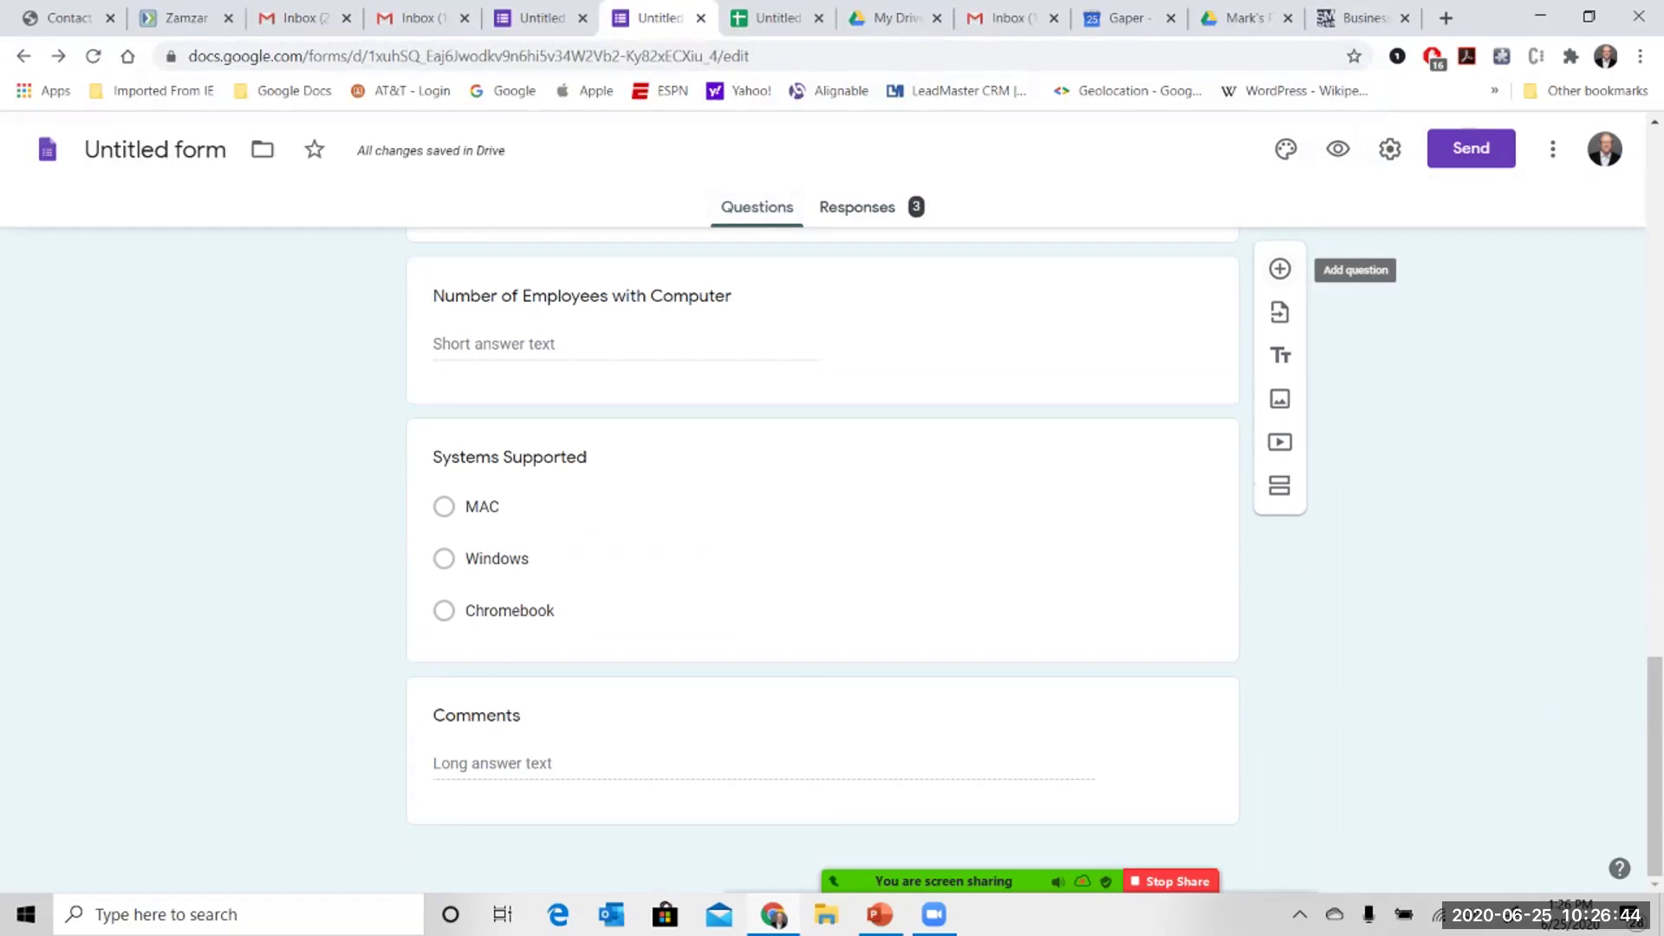
pyautogui.scroll(2, 823, 554)
pyautogui.scroll(-2, 822, 555)
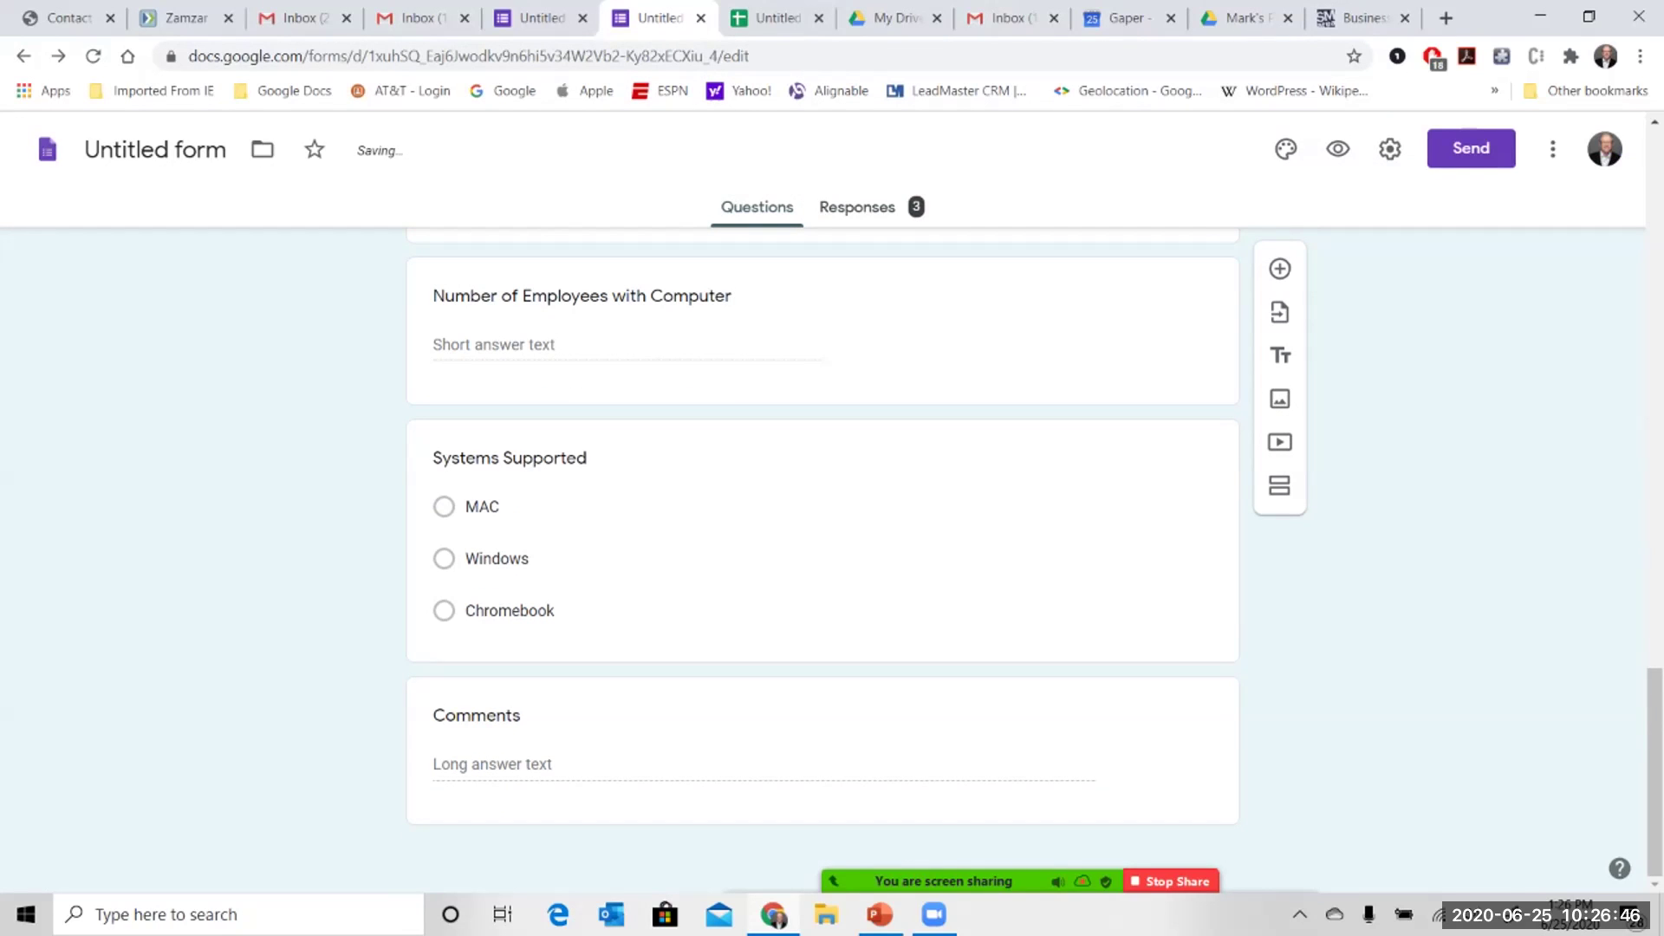
pyautogui.scroll(5, 823, 555)
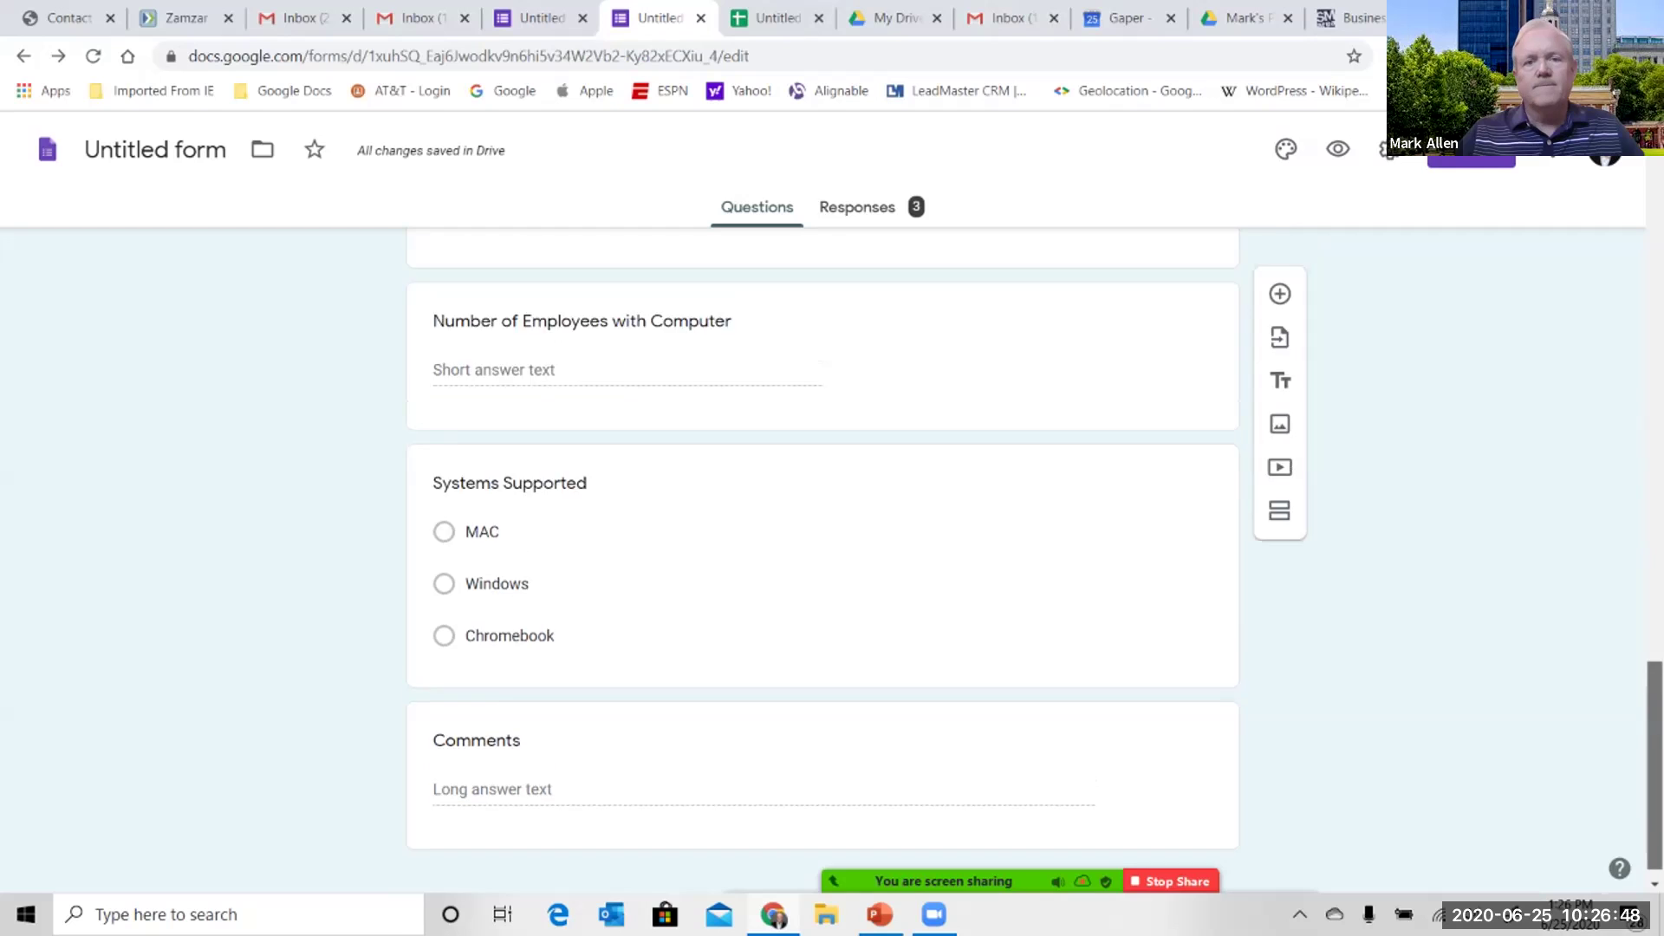
# - Reopen the closed form tab, add a new question and select the Comments question
pyautogui.click(701, 17)
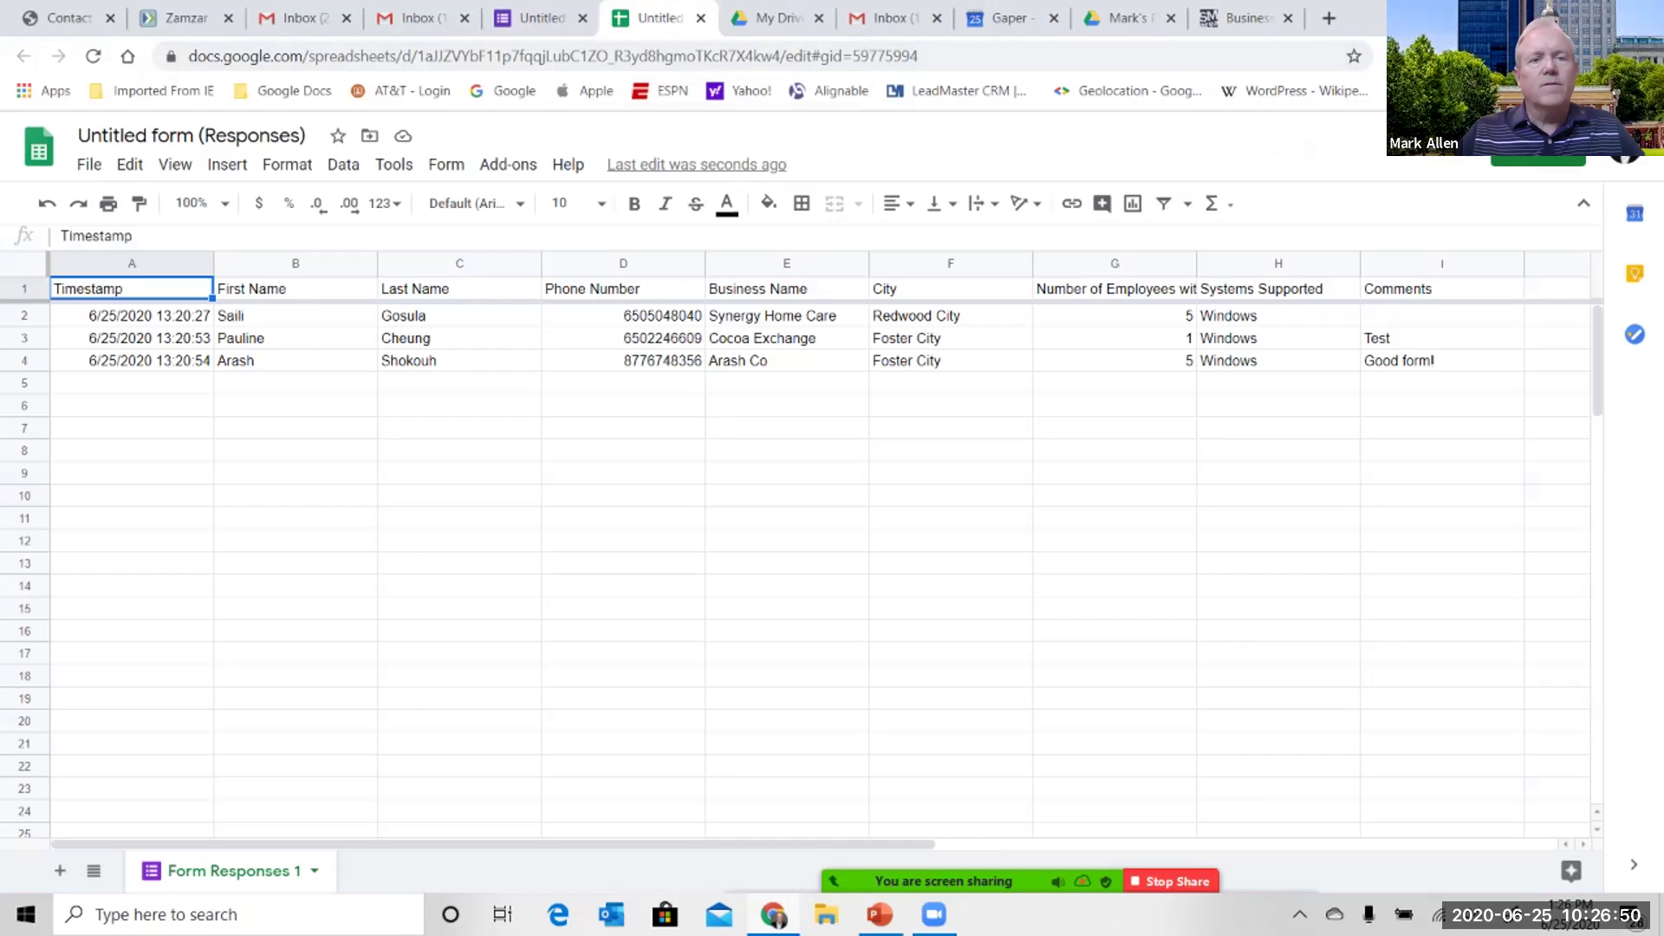
pyautogui.hotkey('ctrl', 'shift', 'Tab')
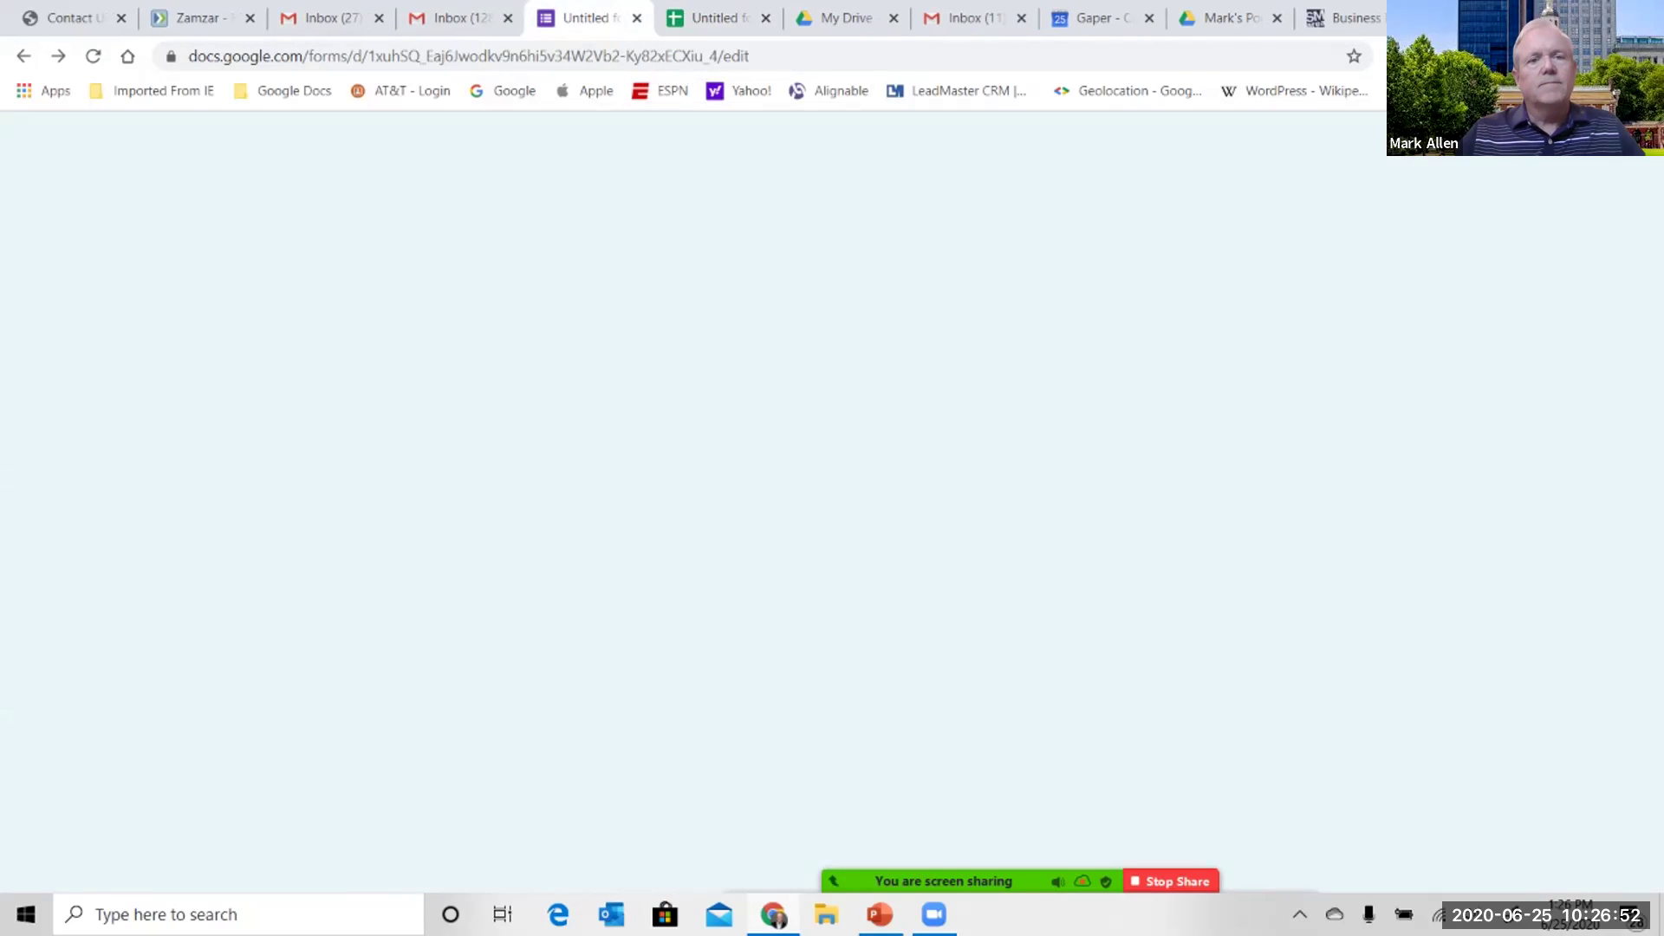
pyautogui.scroll(-6, 823, 555)
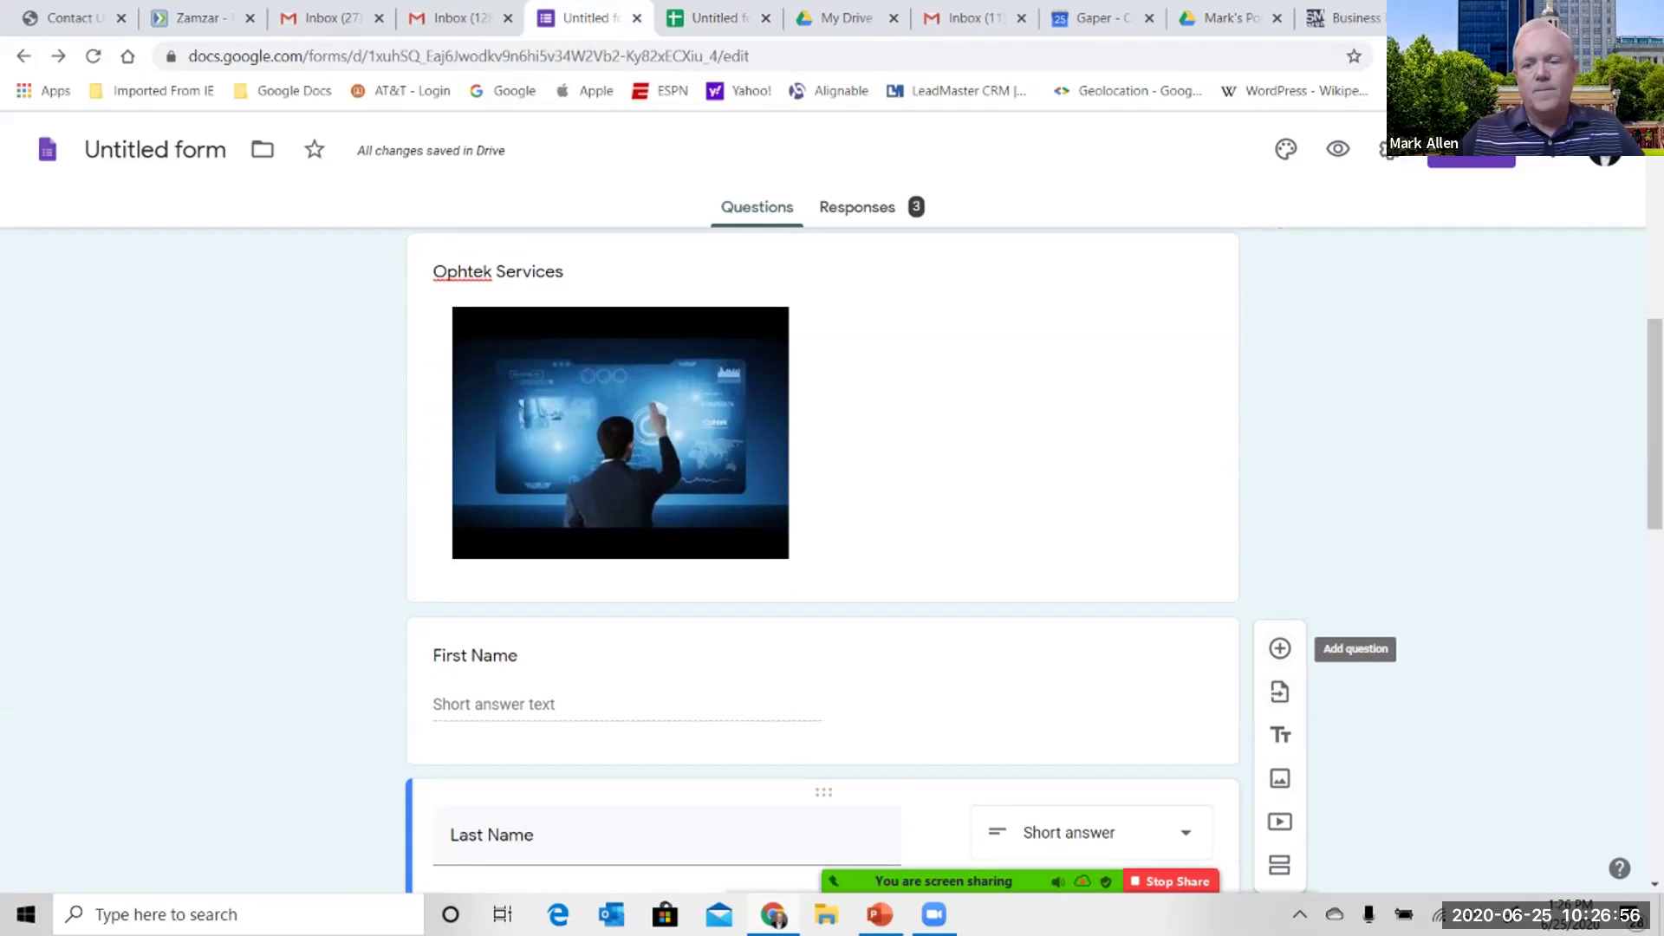
pyautogui.click(1280, 648)
pyautogui.scroll(-10, 822, 538)
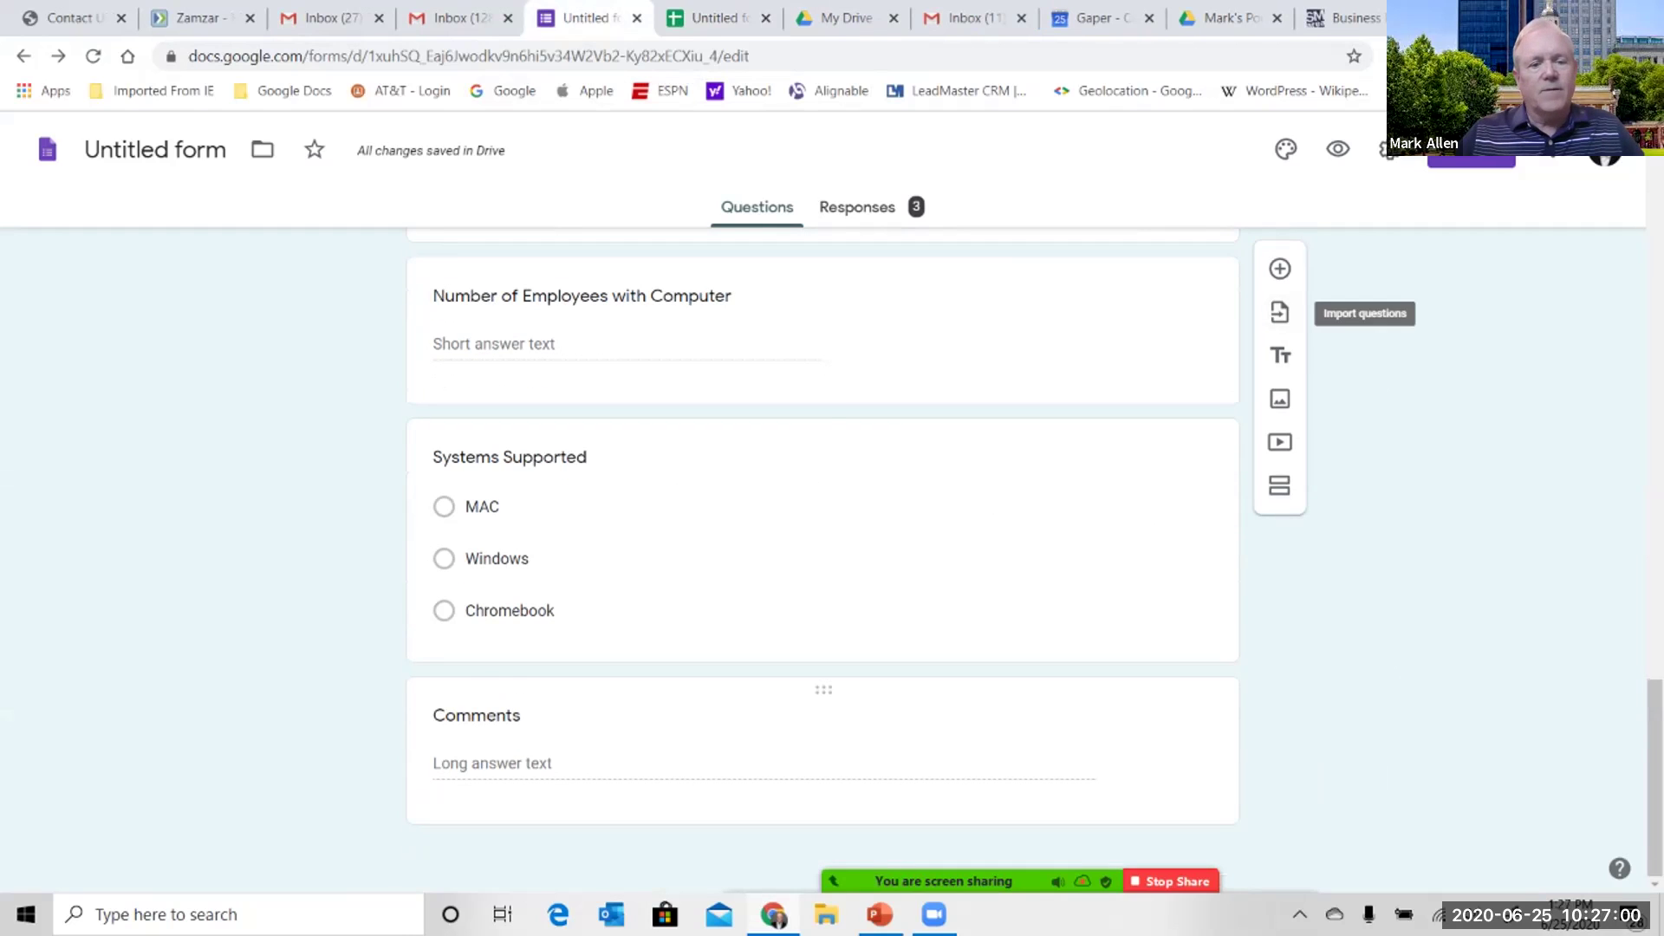
pyautogui.click(494, 715)
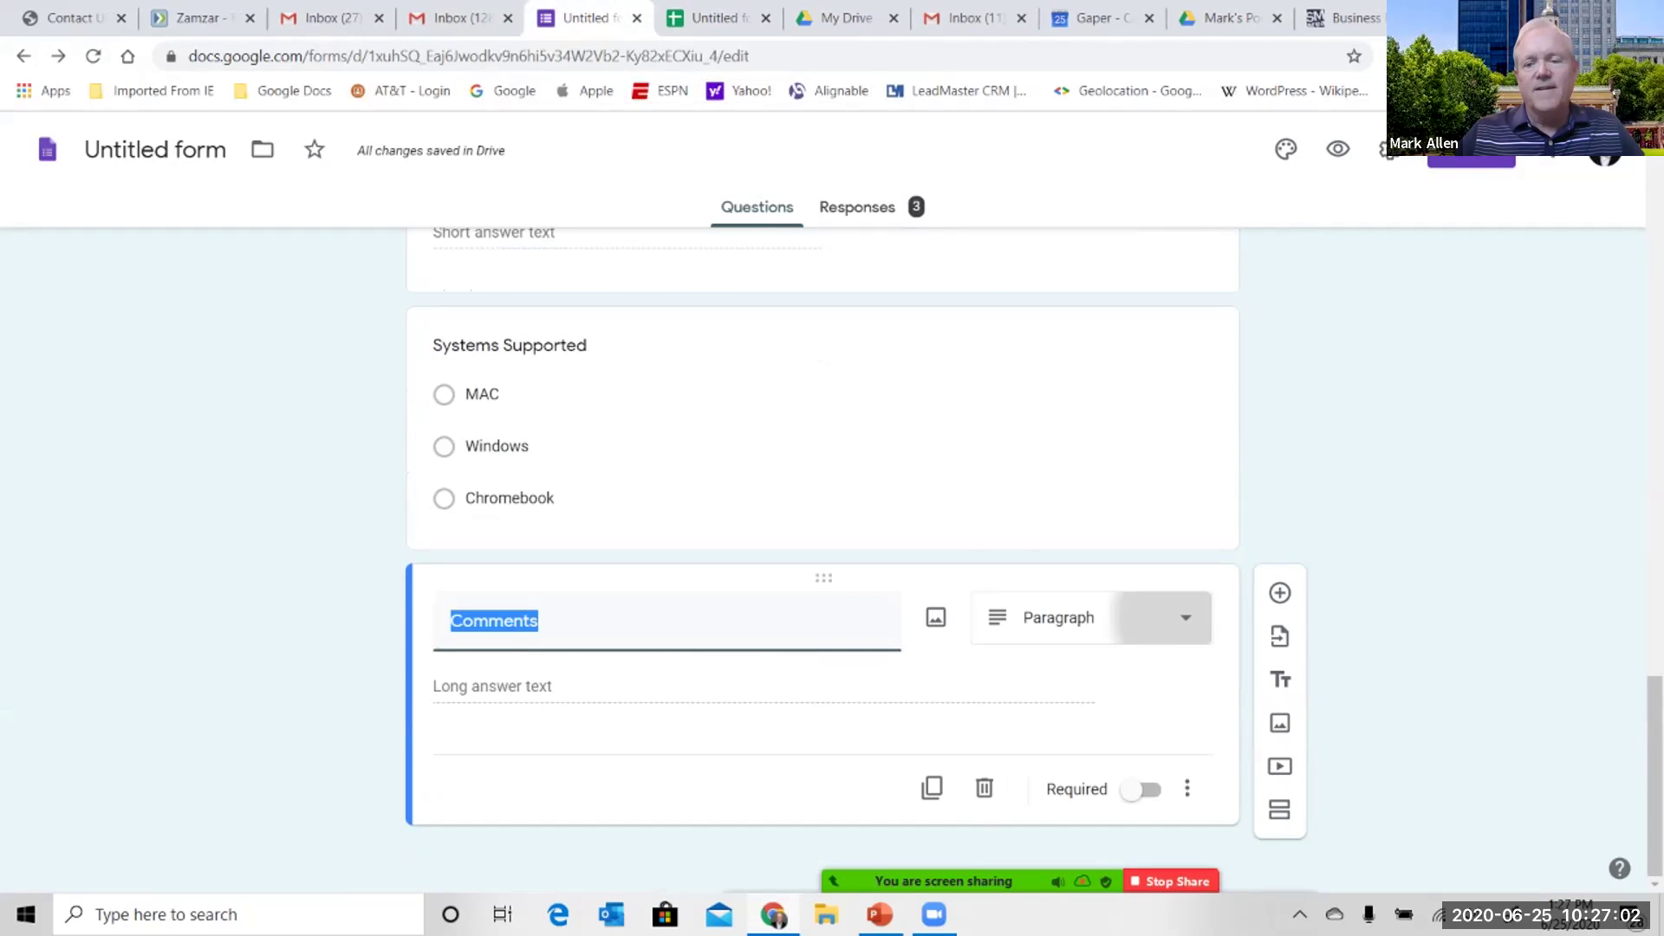
# - Turn Comments into a checkbox grid with rows Mon, Tue, Wed, Thu and Fri
pyautogui.click(1092, 617)
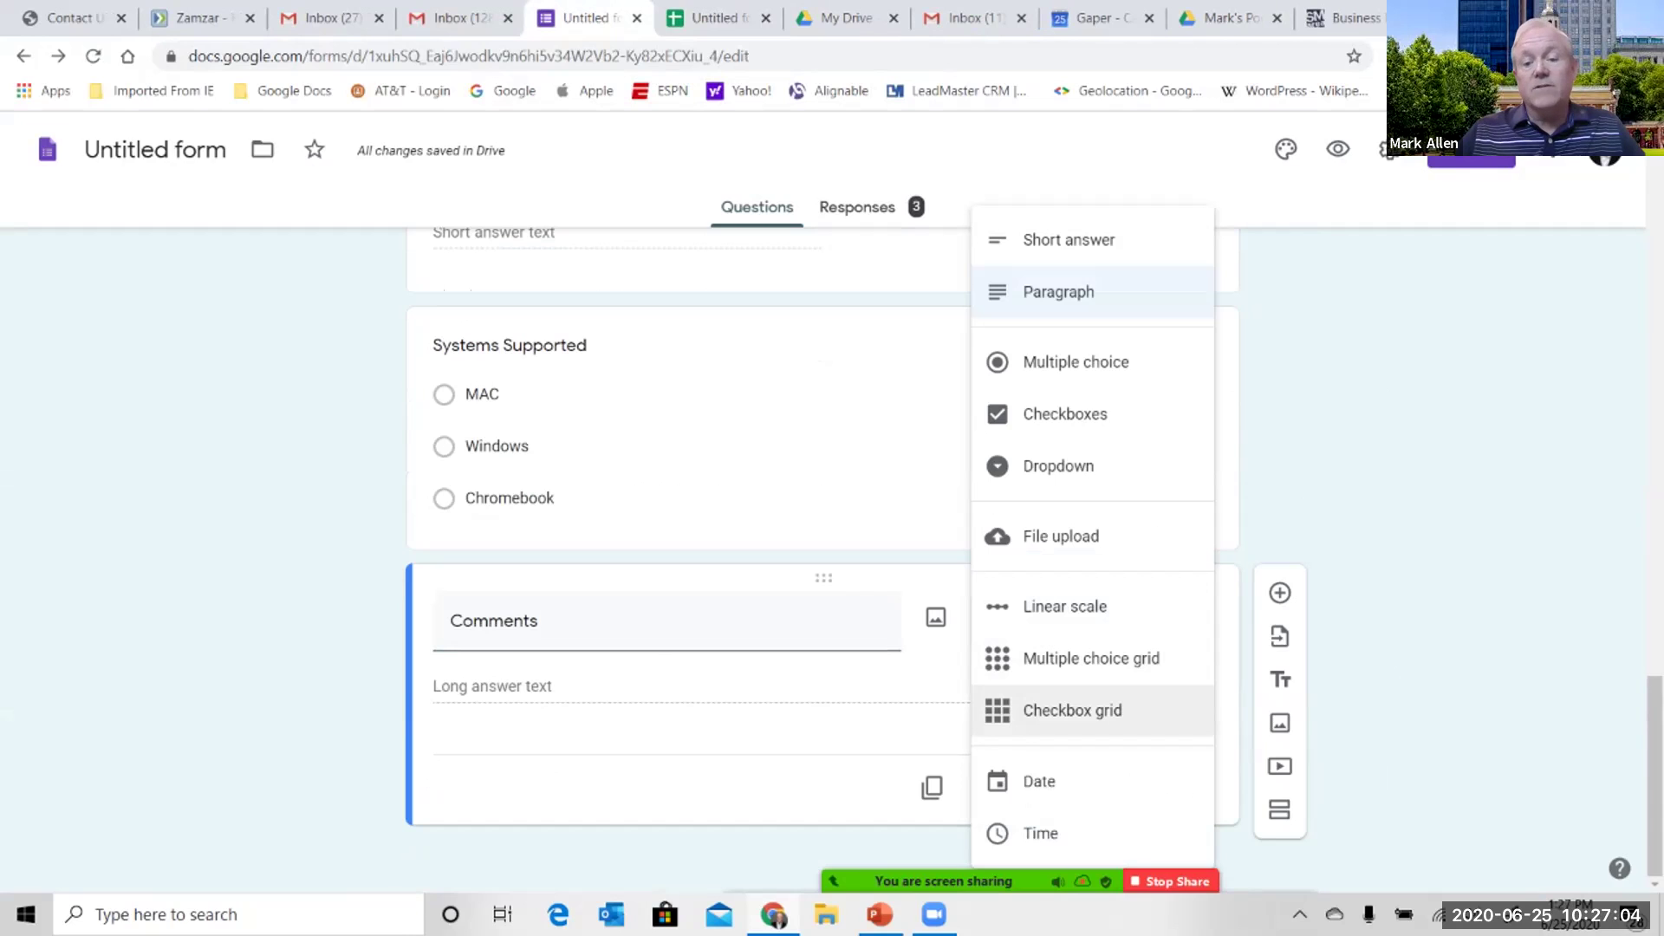
pyautogui.click(1072, 710)
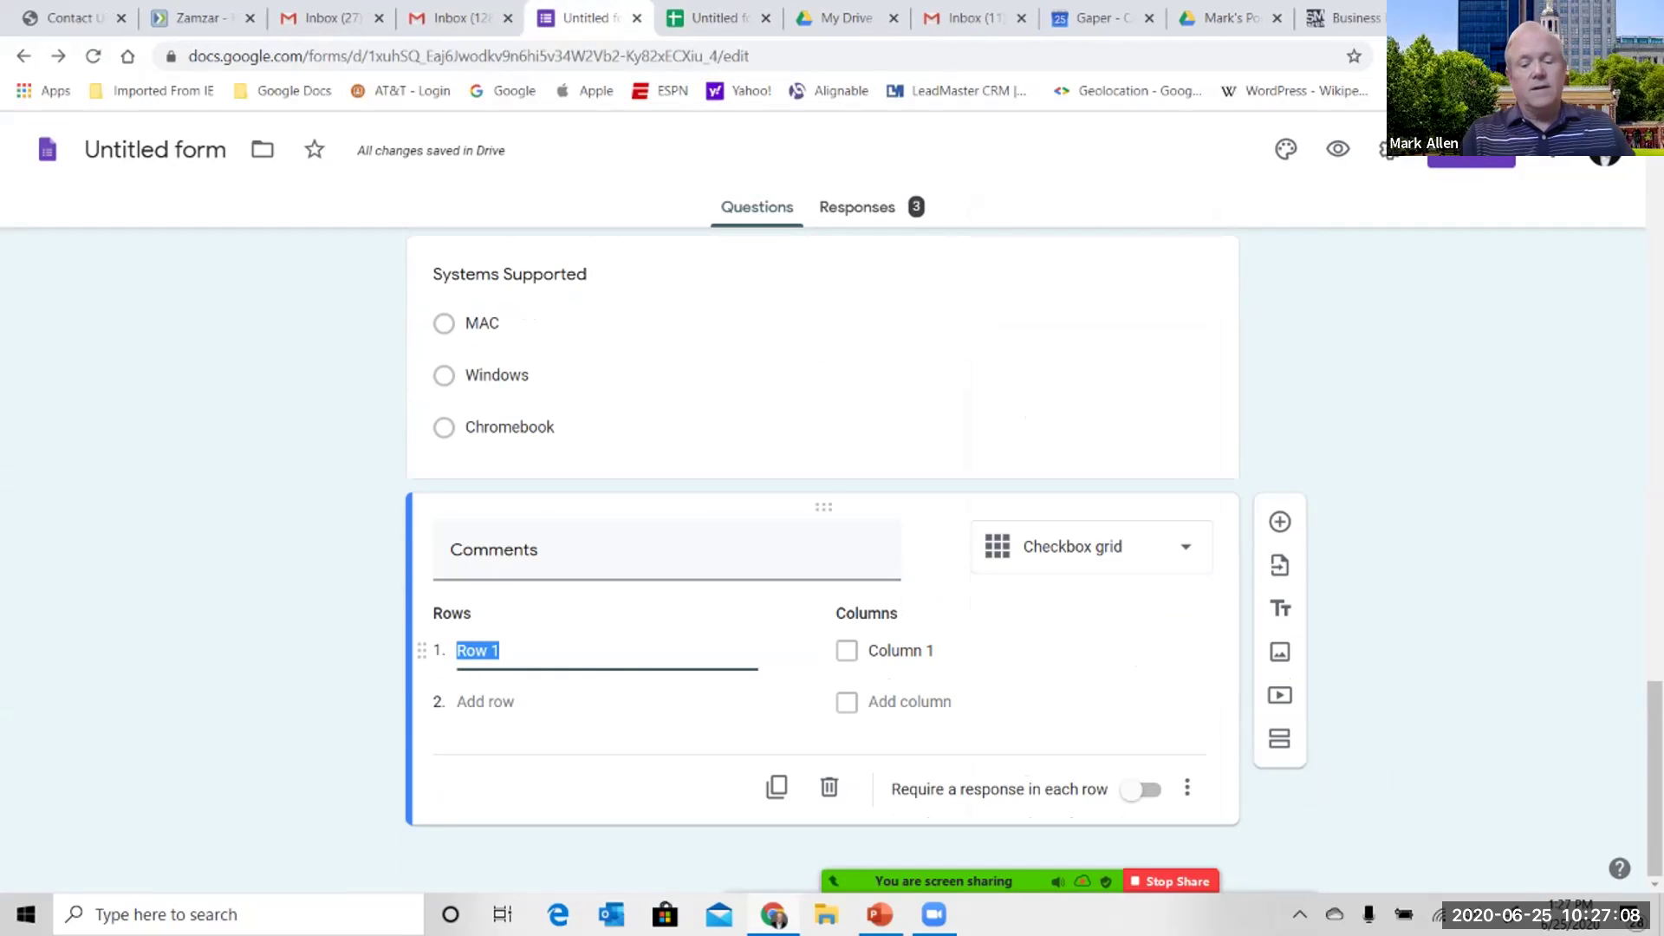
pyautogui.write('Mon')
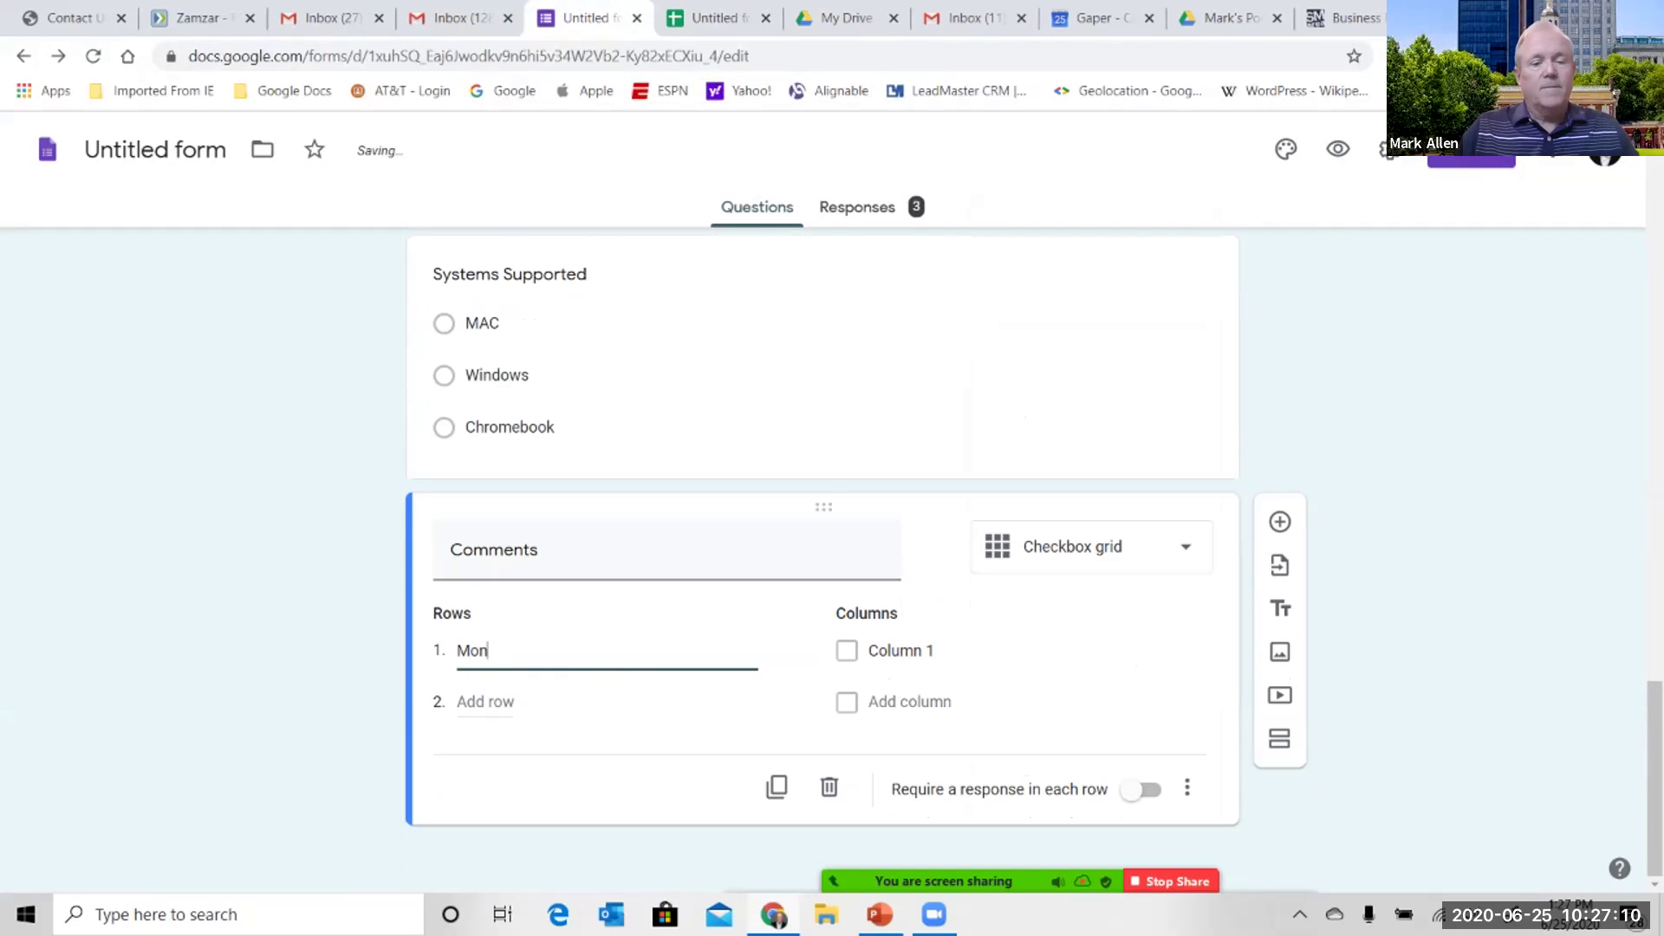
pyautogui.press('Return')
pyautogui.write('Tue')
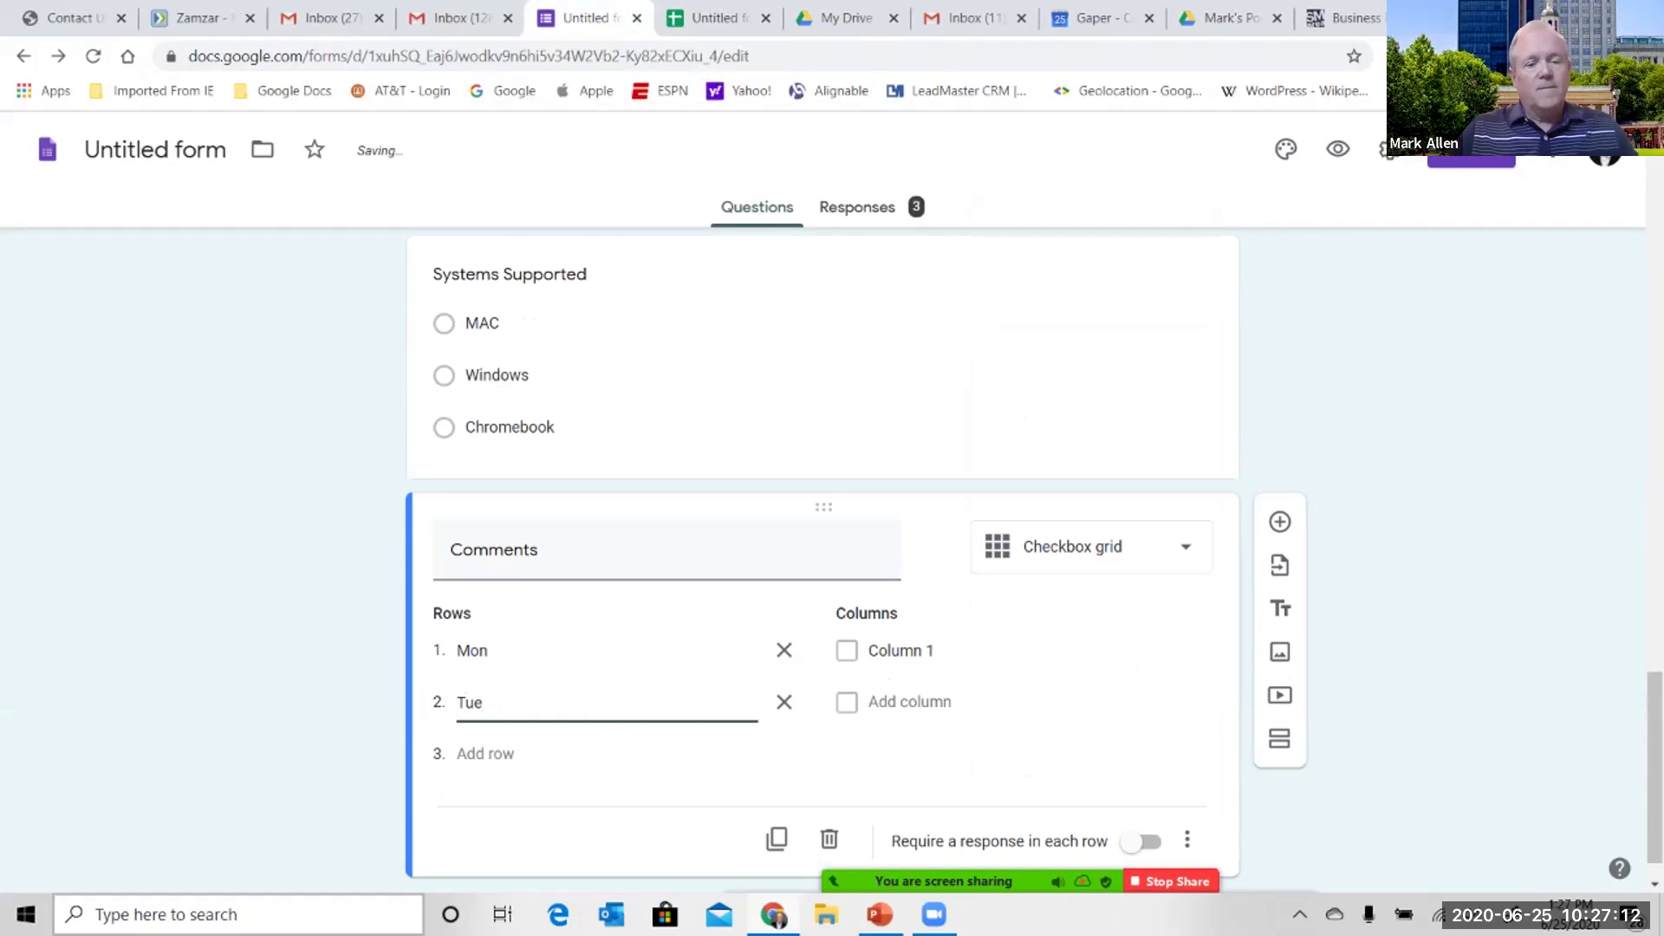
pyautogui.press('Return')
pyautogui.write('Wed')
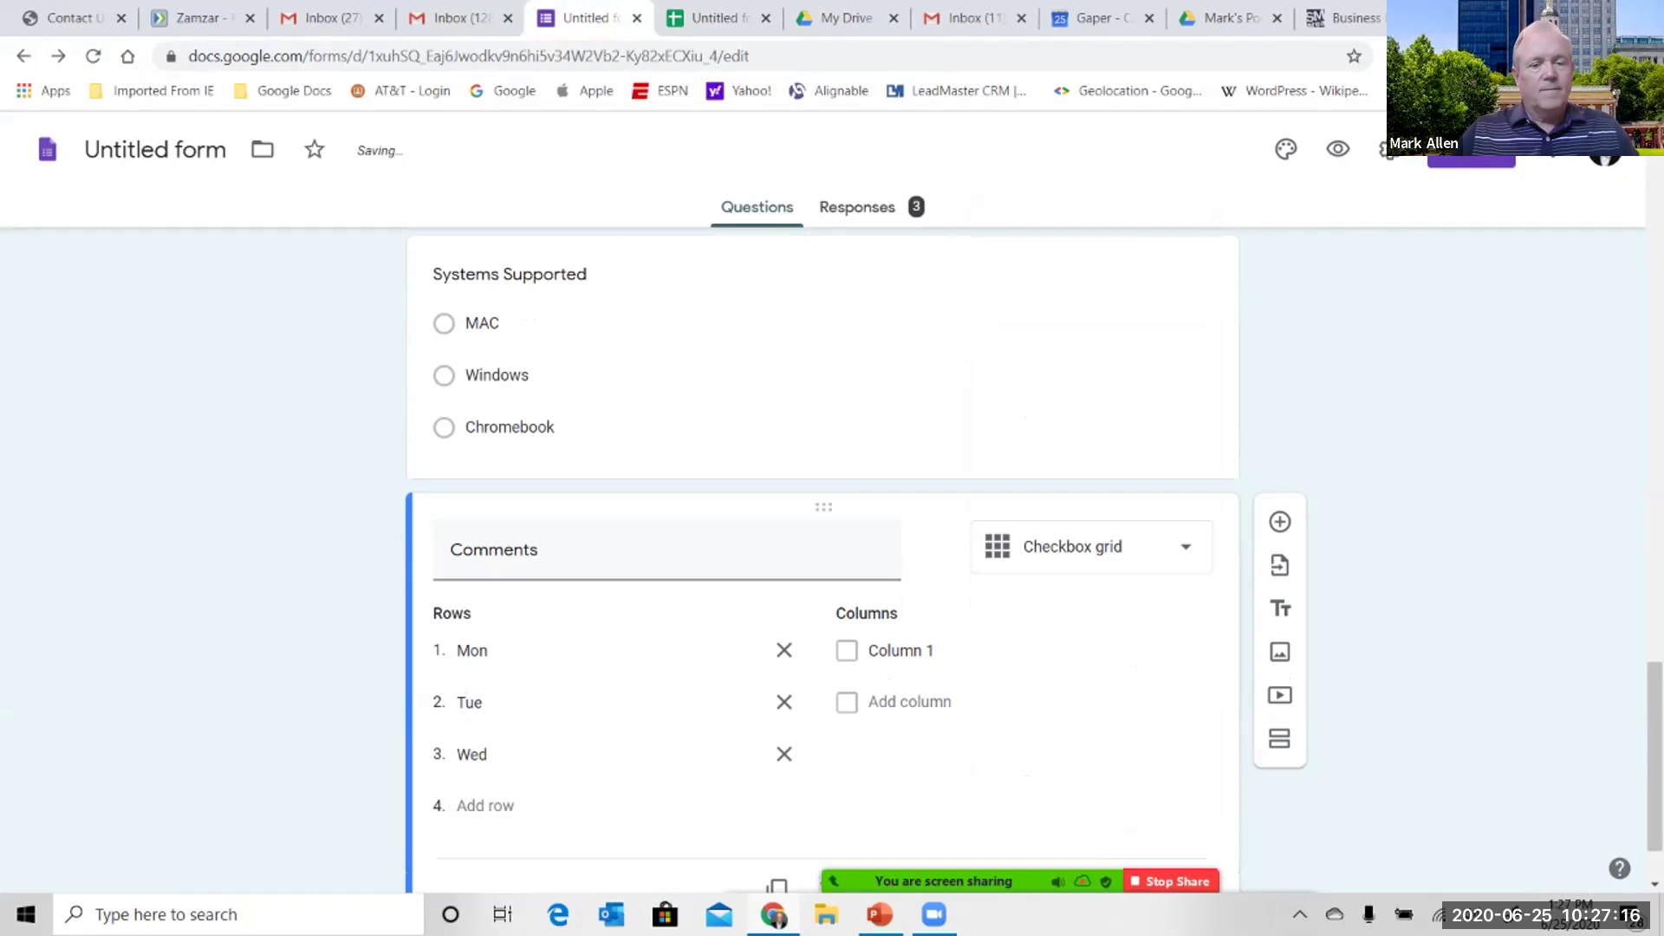
pyautogui.click(485, 805)
pyautogui.write('Thu')
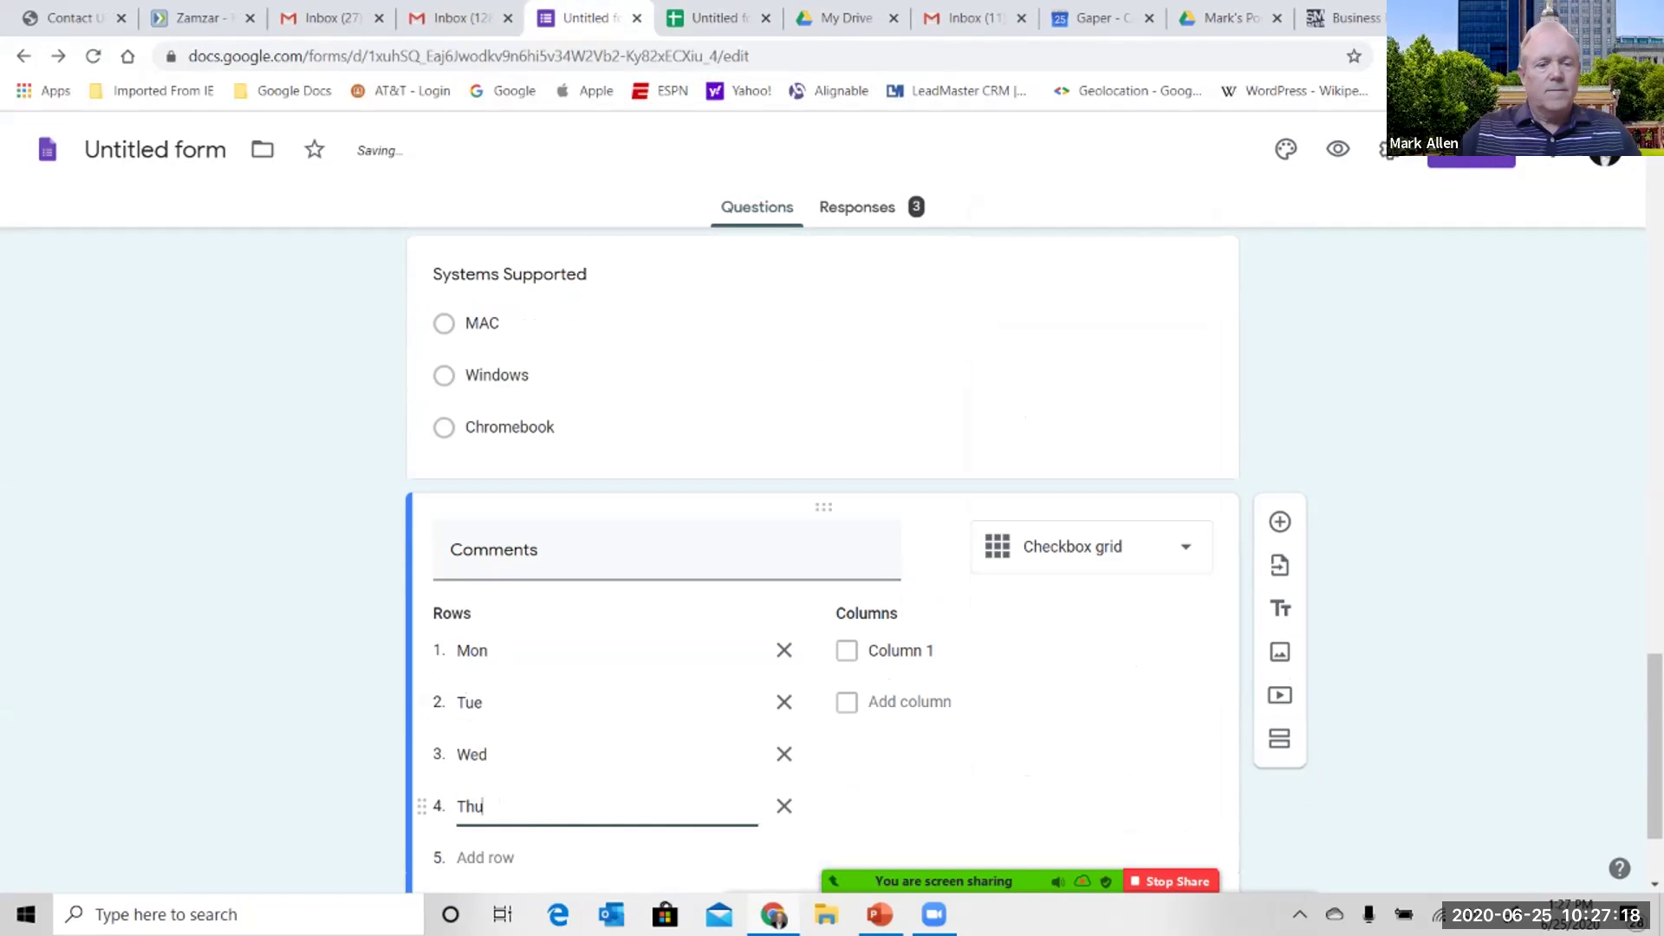
pyautogui.press('Return')
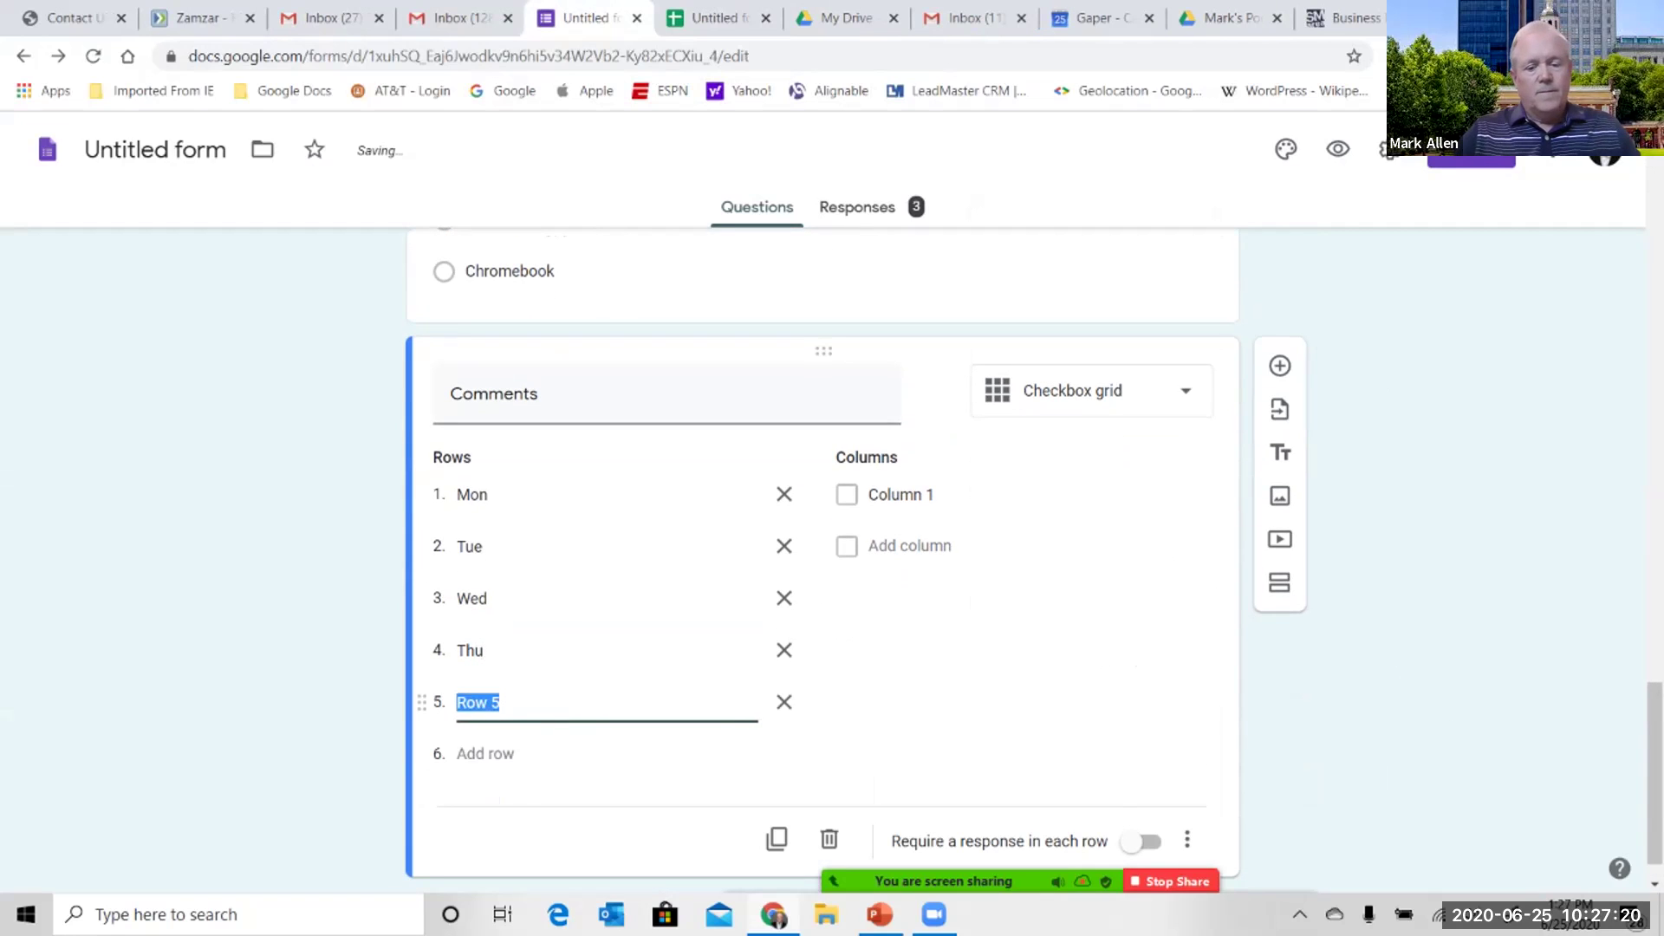
pyautogui.write('Fri')
# - Name the grid columns Morning and Afternoon
pyautogui.click(901, 494)
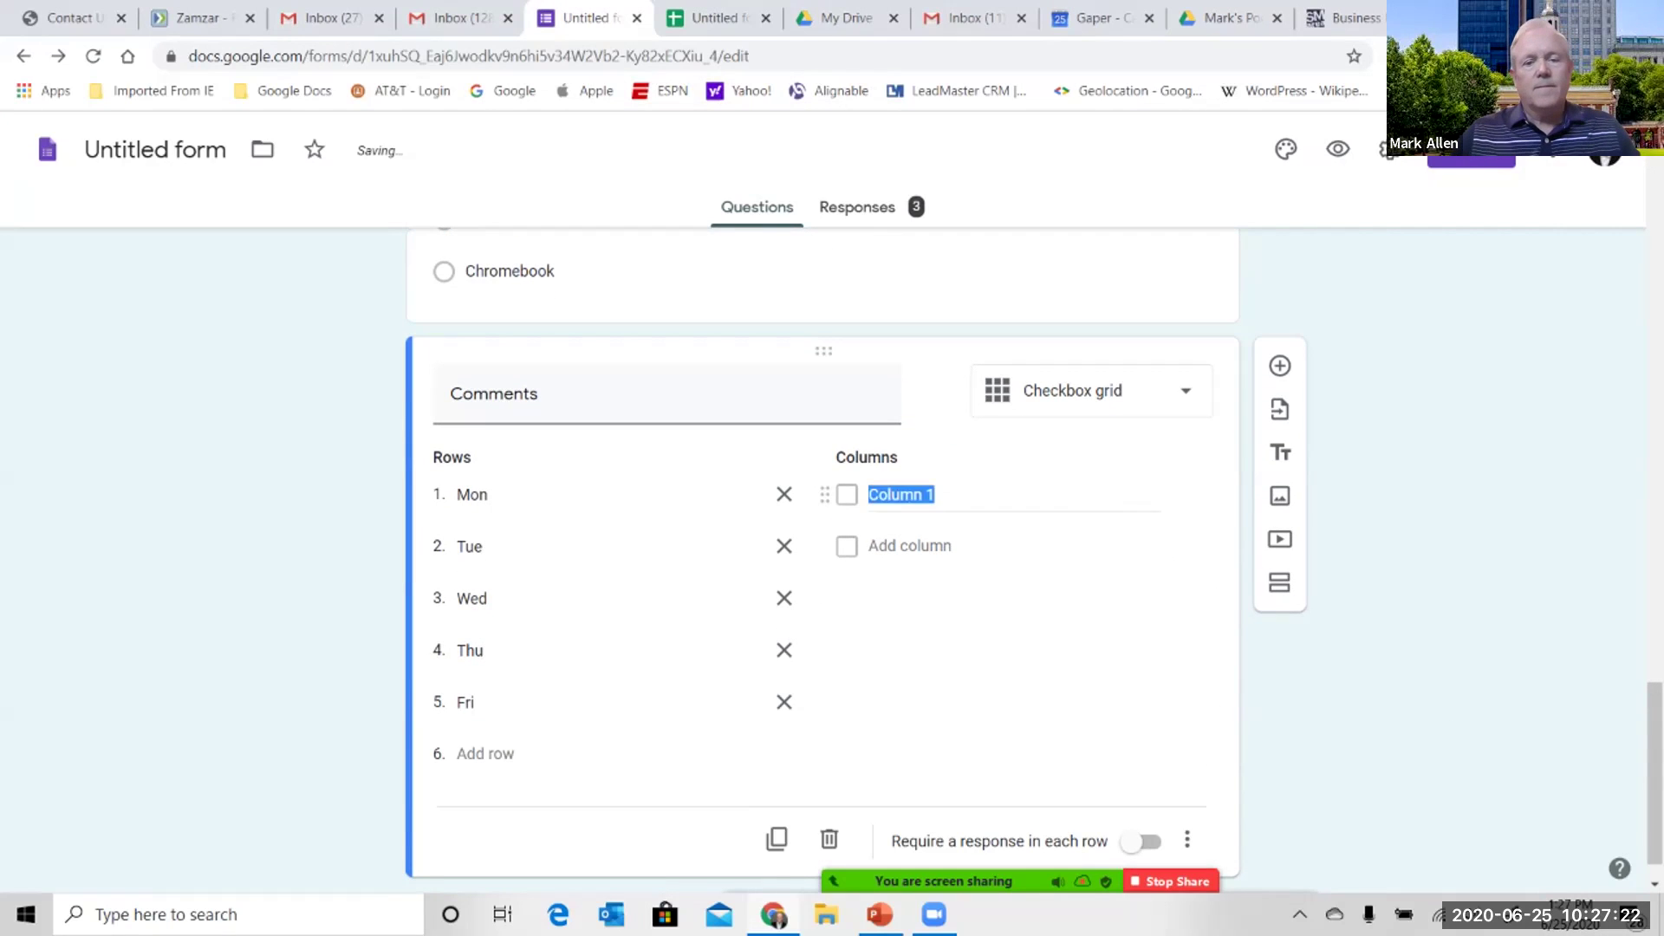
pyautogui.write('Morning')
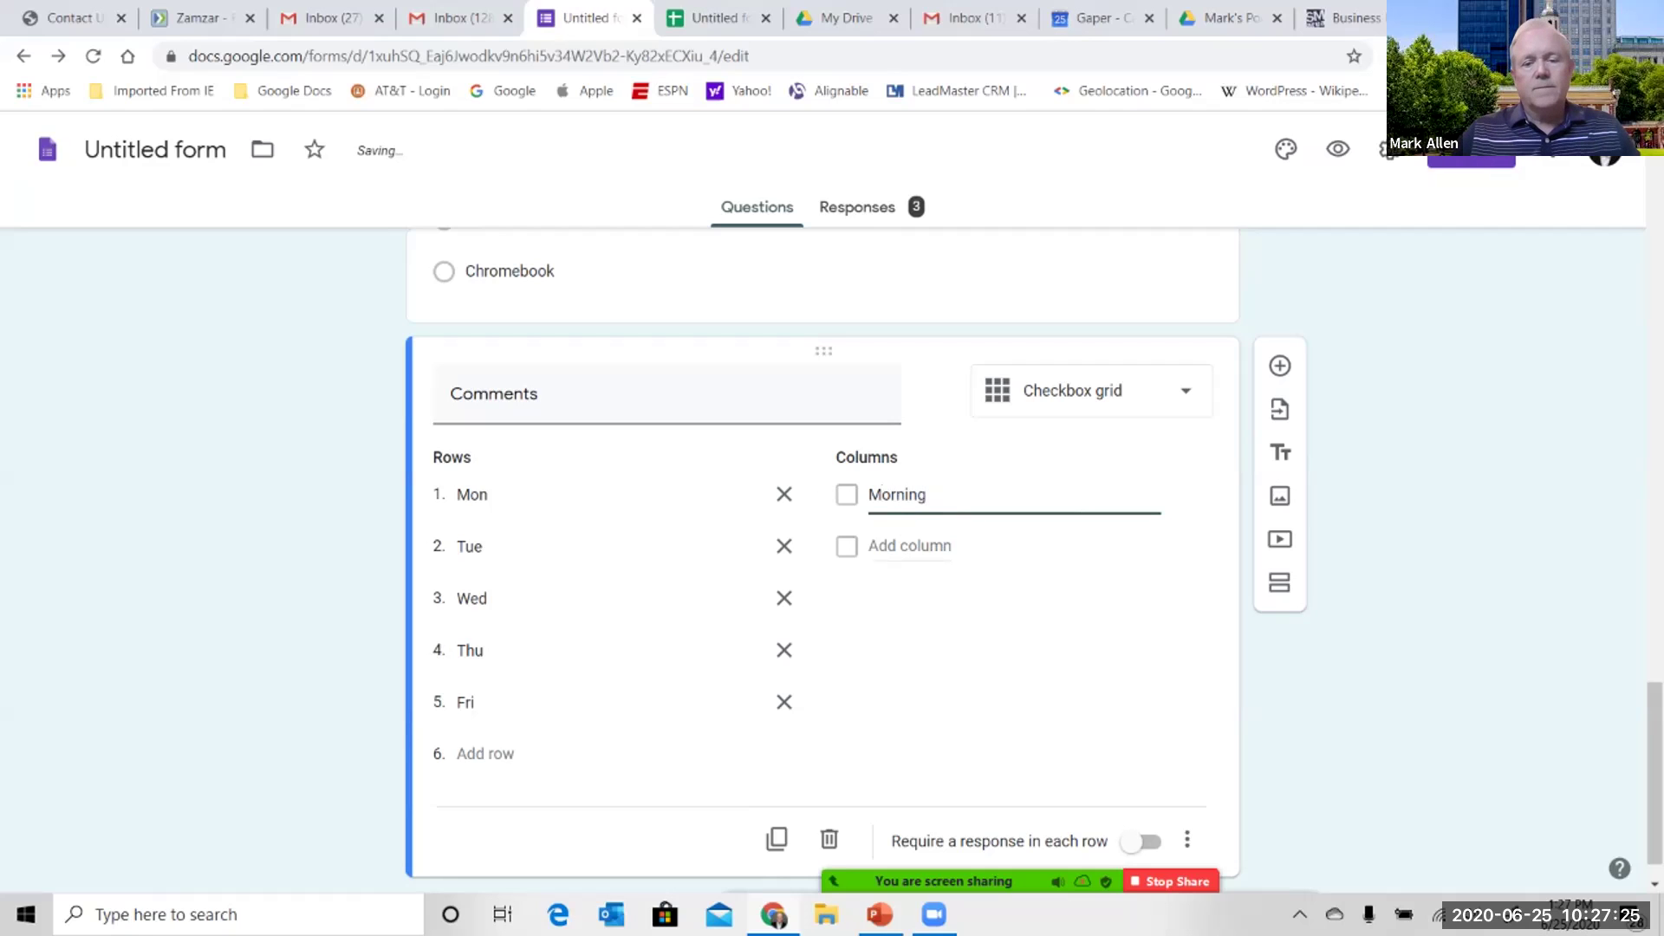
pyautogui.press('Return')
pyautogui.write('Afternoon')
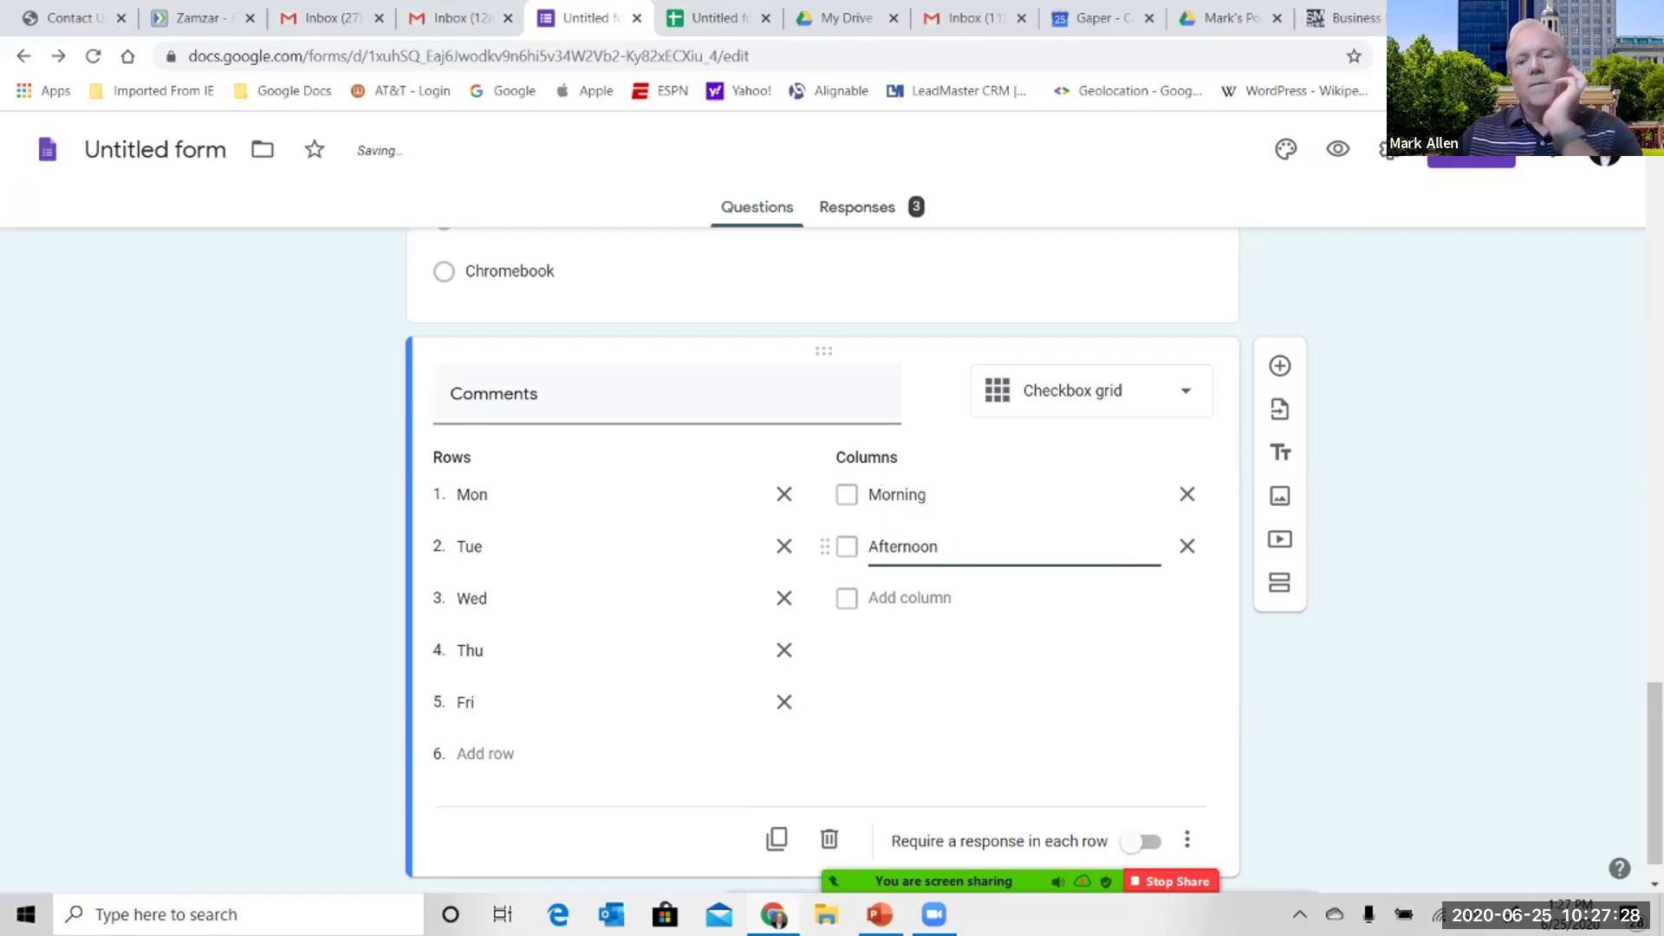
pyautogui.scroll(-1, 823, 546)
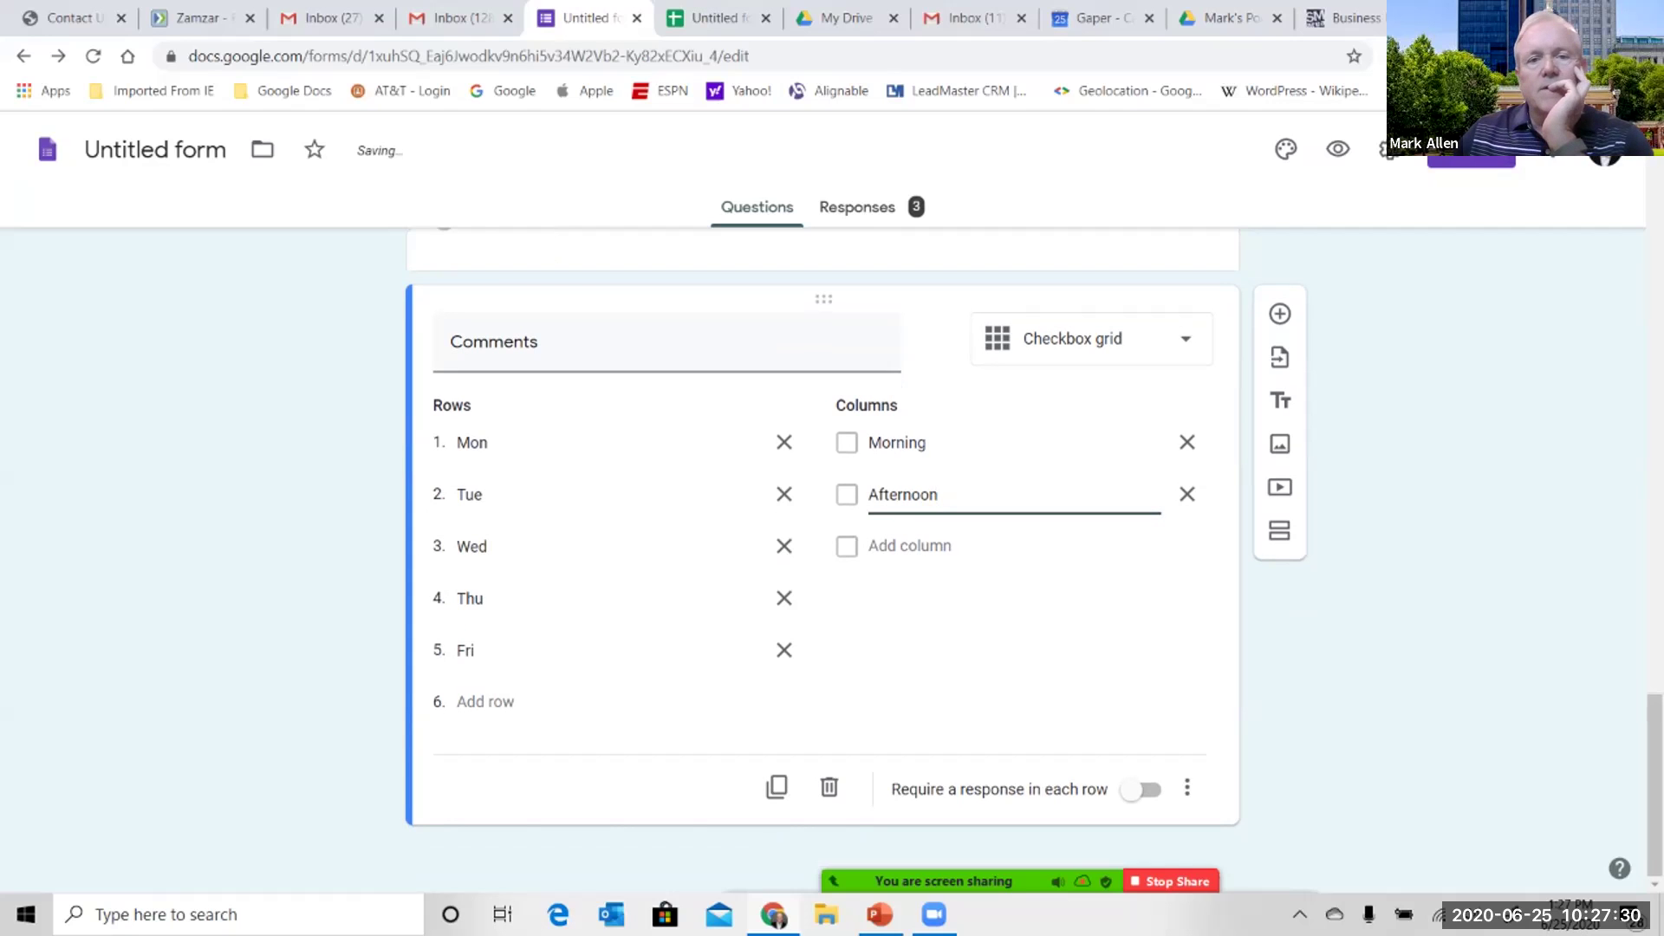
pyautogui.scroll(15, 823, 555)
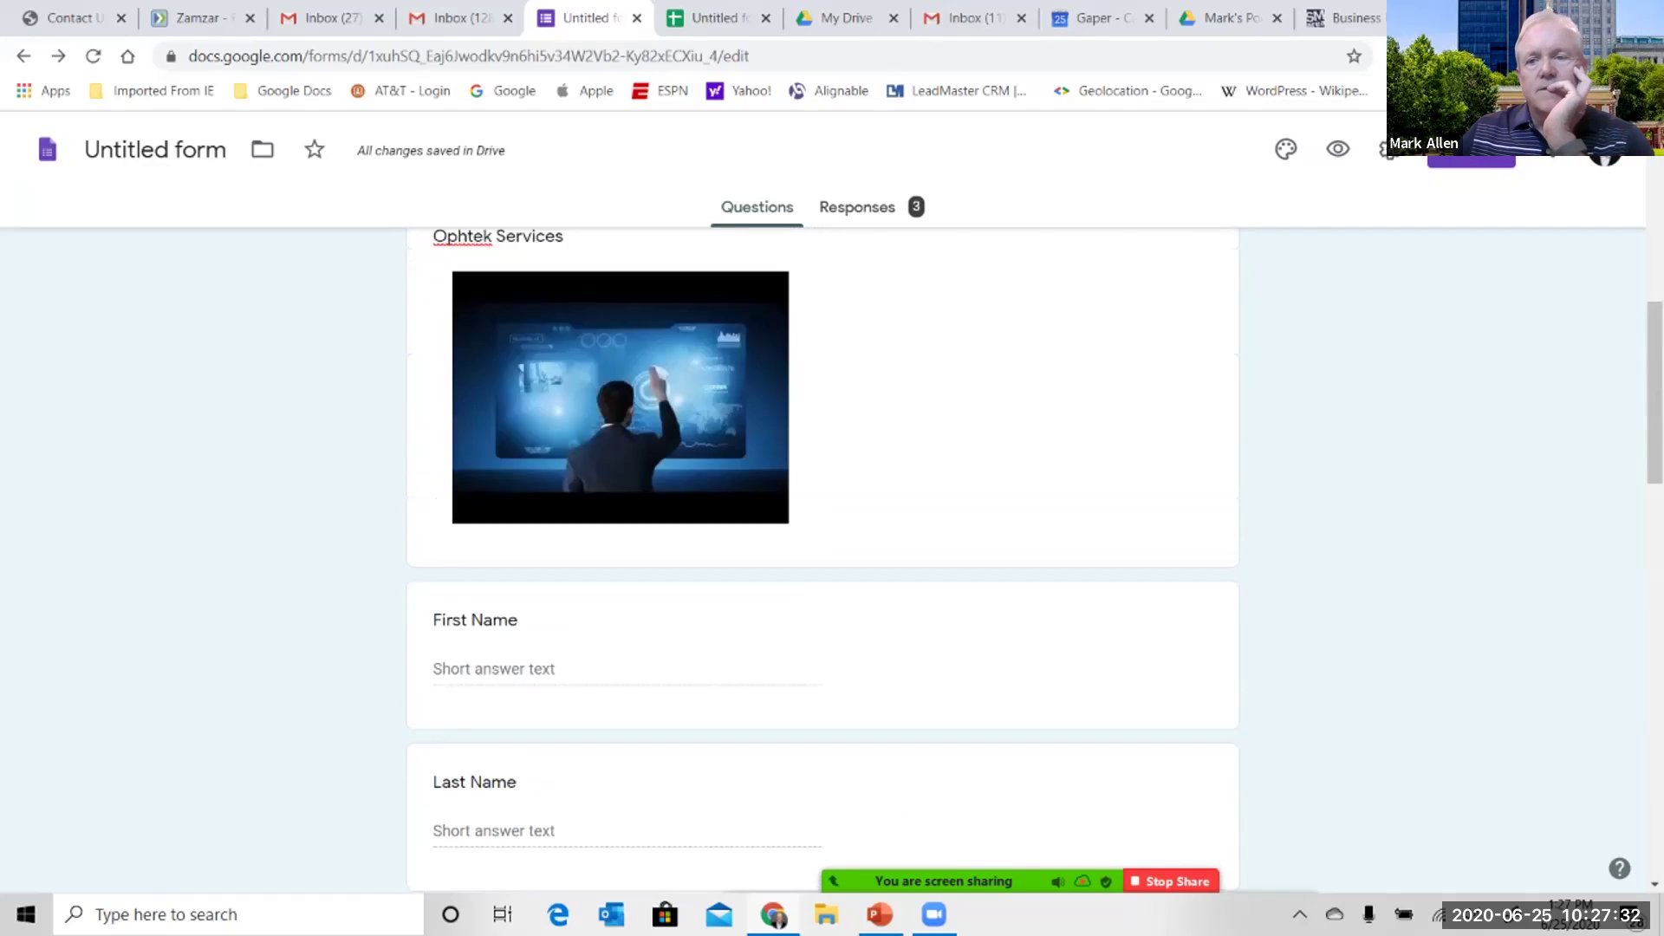
# - Preview the form and tick Tue Morning, Mon Afternoon, Thu Morning and Fri Afternoon
pyautogui.click(1339, 149)
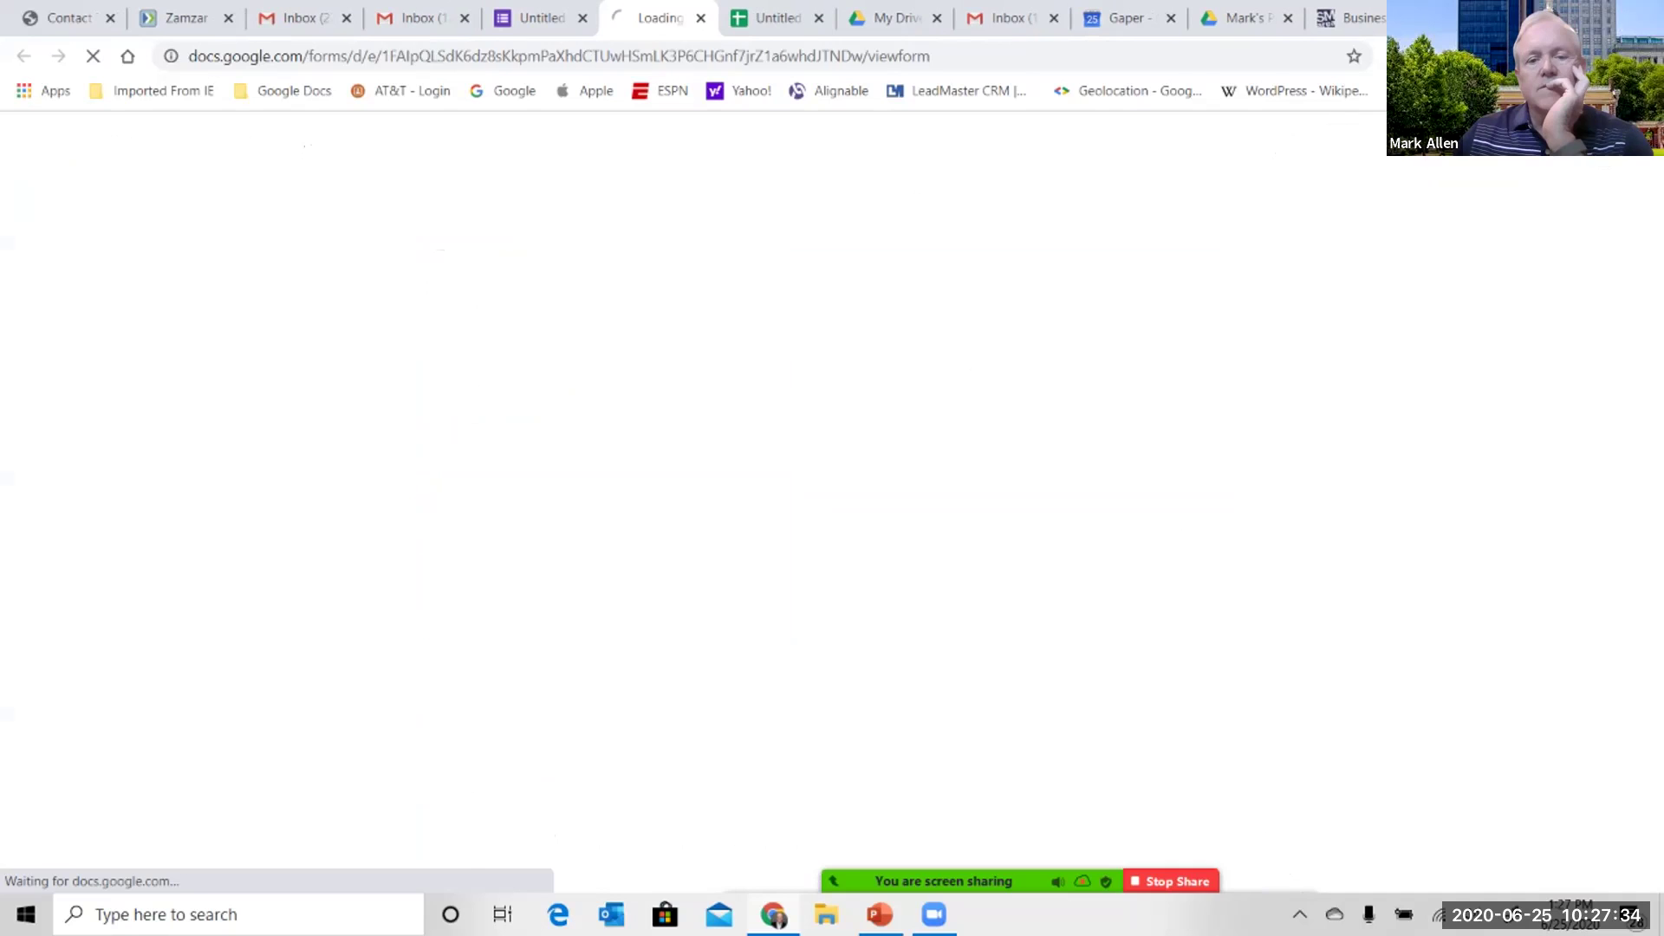
pyautogui.scroll(-20, 824, 494)
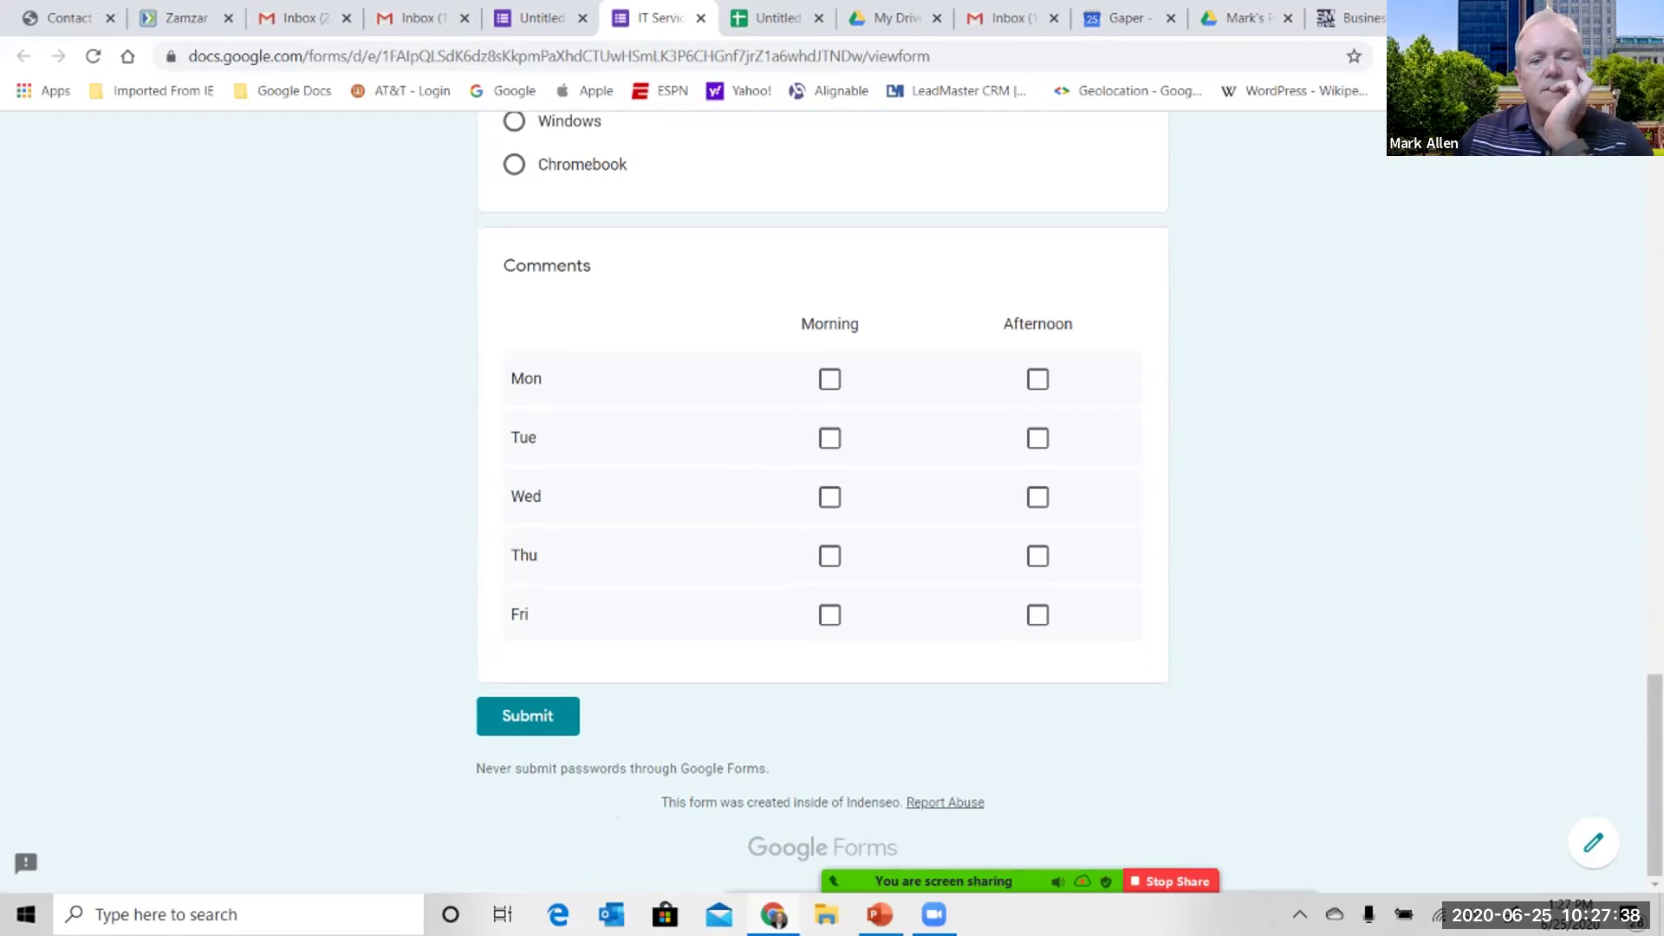
pyautogui.click(829, 438)
pyautogui.click(1038, 379)
pyautogui.click(830, 555)
pyautogui.click(1038, 614)
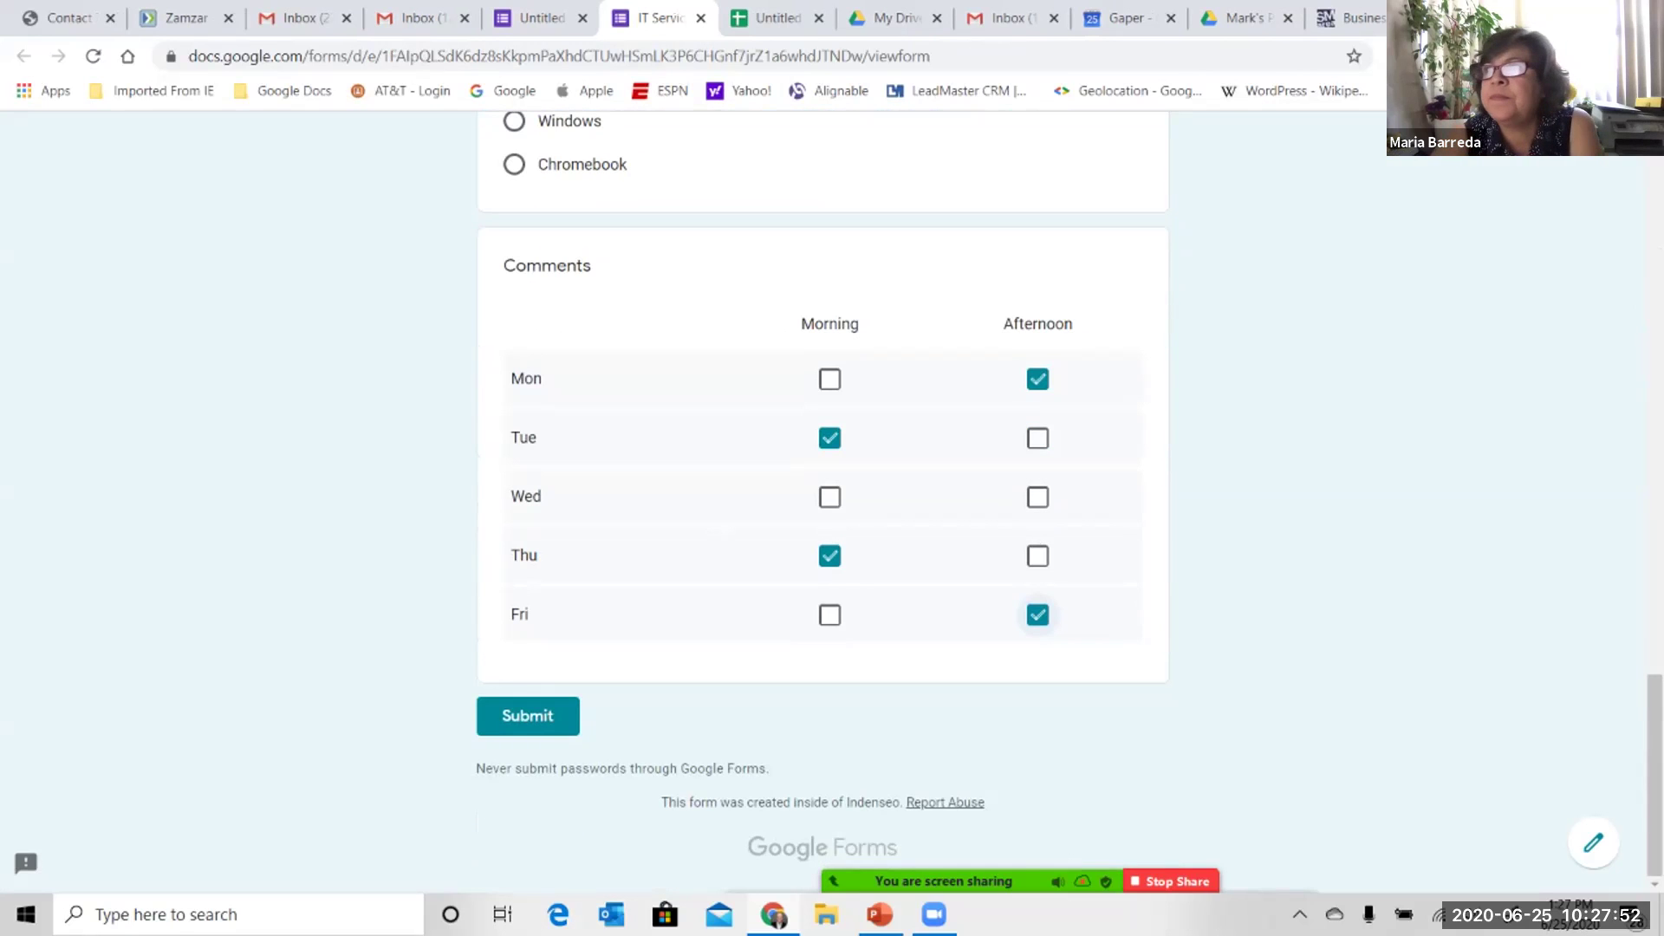
# - Close the preview and confirm leaving the page to return to the editor
pyautogui.scroll(20, 823, 501)
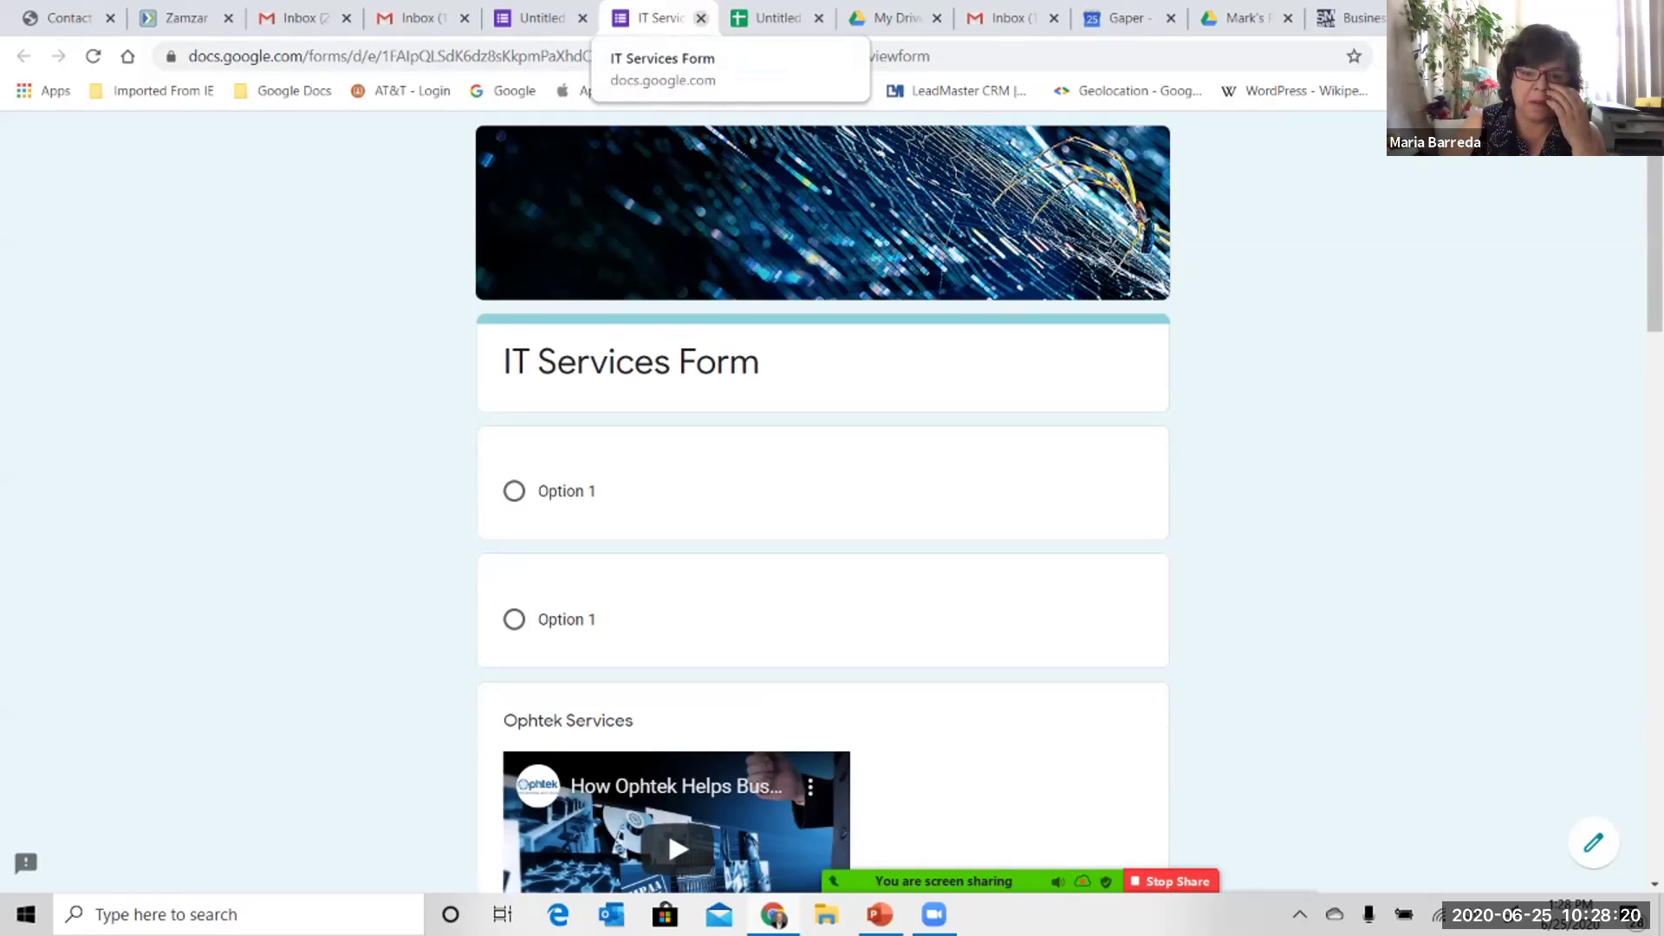
pyautogui.click(701, 19)
pyautogui.press('Return')
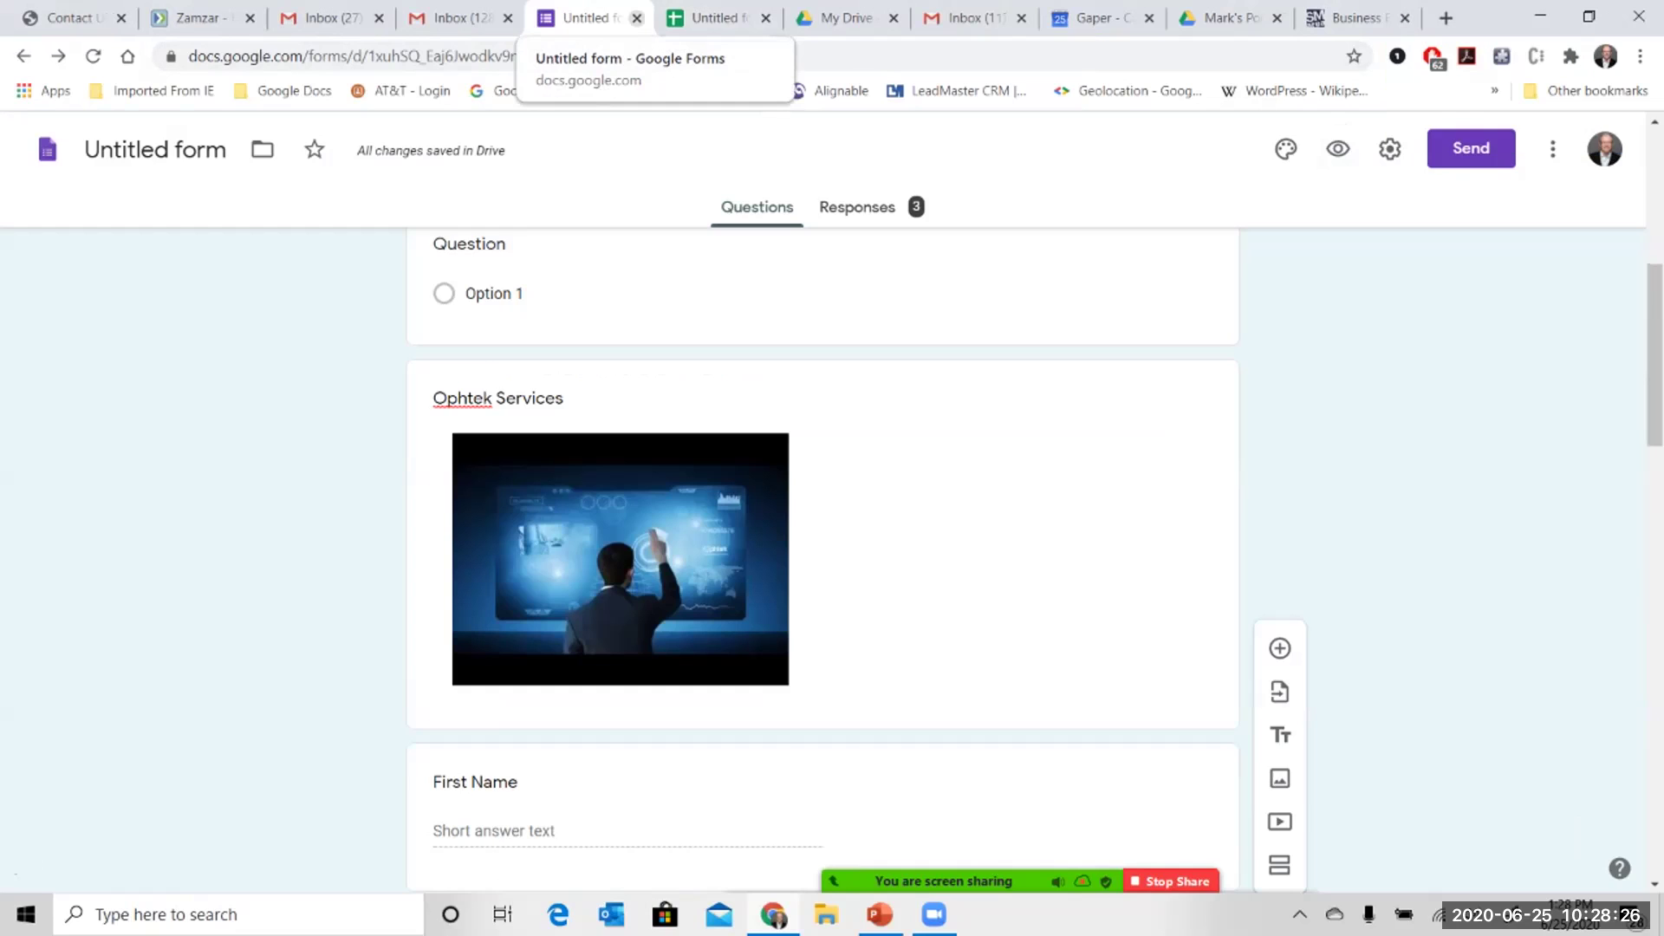
# - Close the form editor tab so the Untitled form (Responses) spreadsheet shows
pyautogui.click(636, 17)
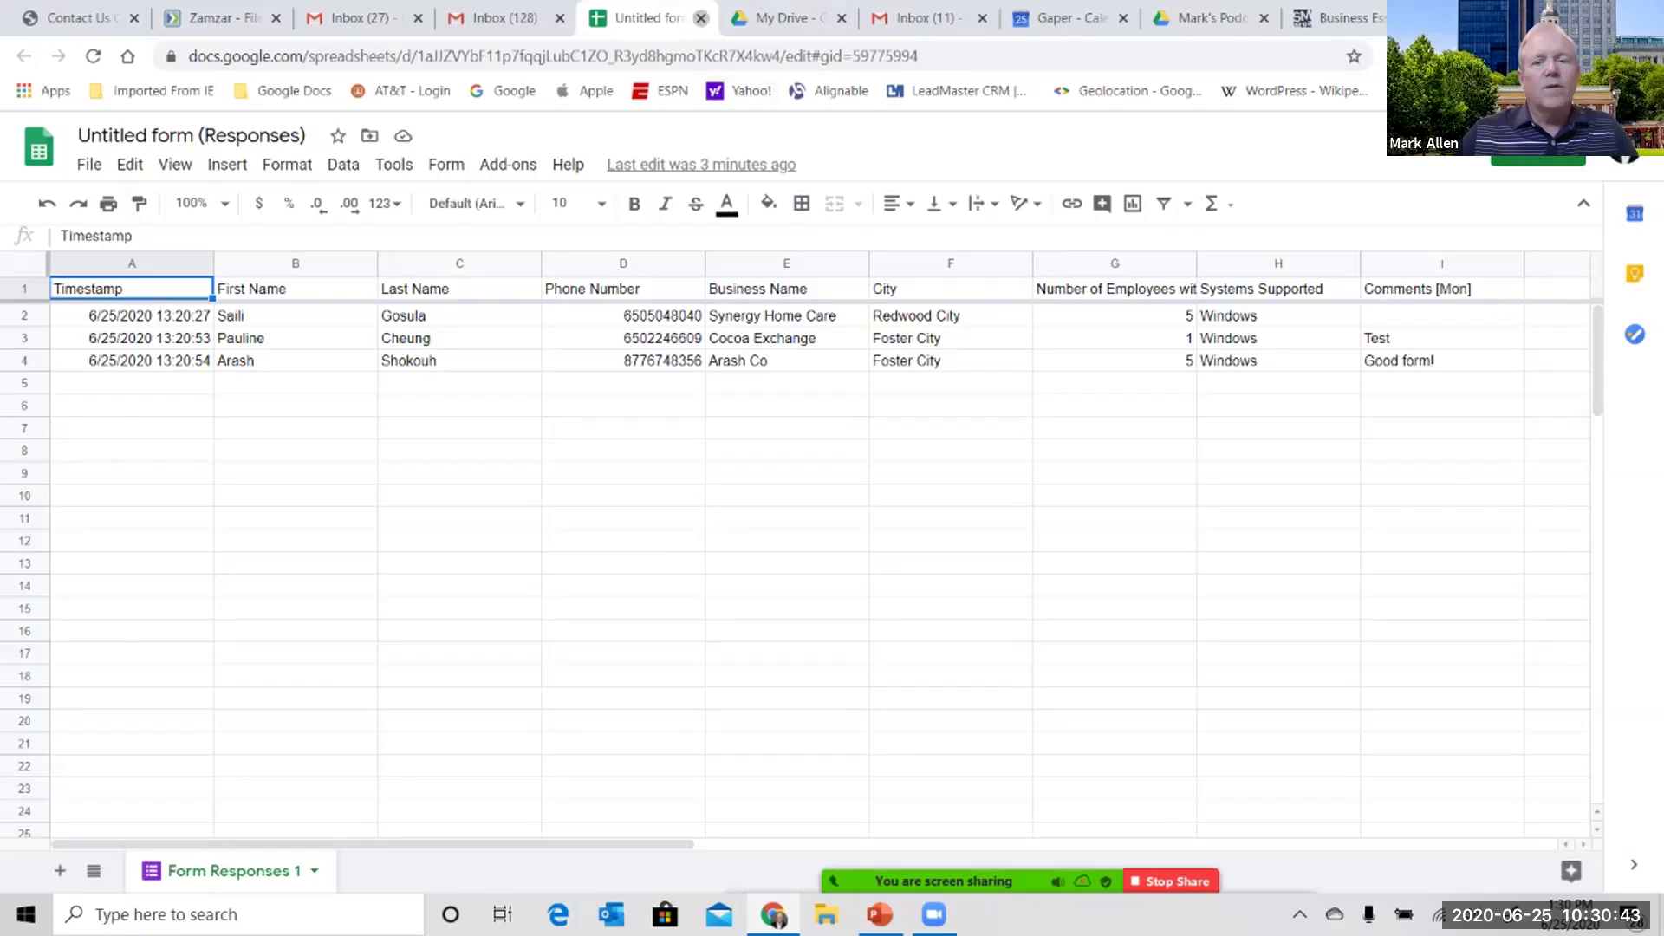
# - Close the responses spreadsheet, reopen it from the Sheets home page, then close it again
pyautogui.click(701, 17)
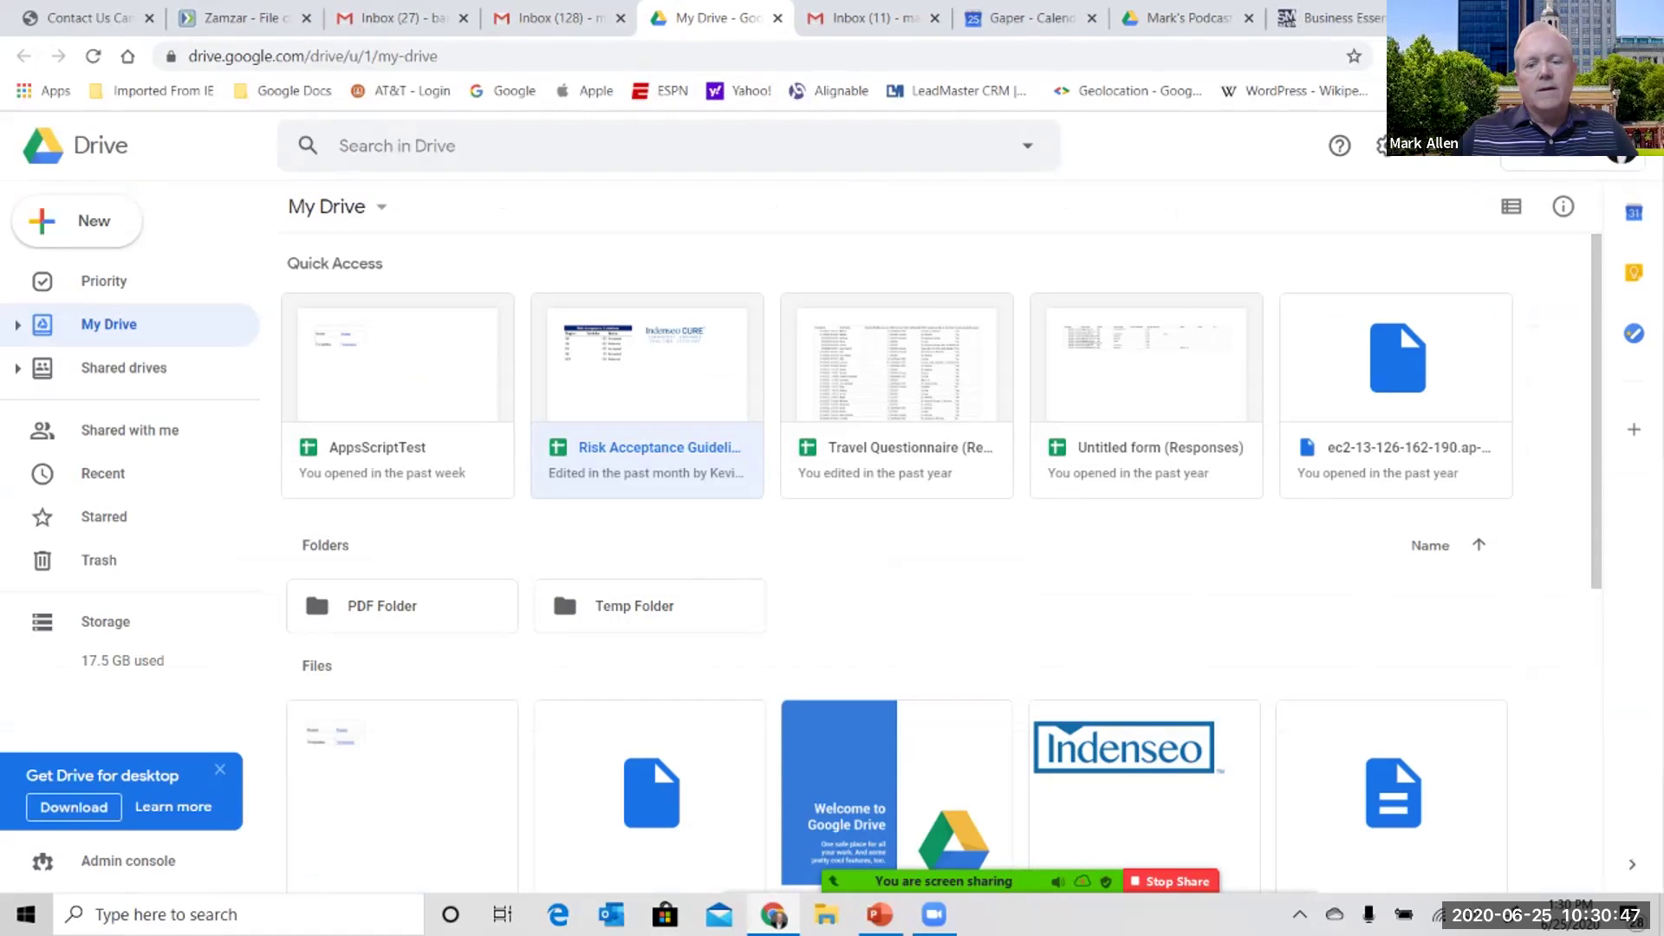
pyautogui.scroll(-3, 942, 564)
pyautogui.click(1465, 144)
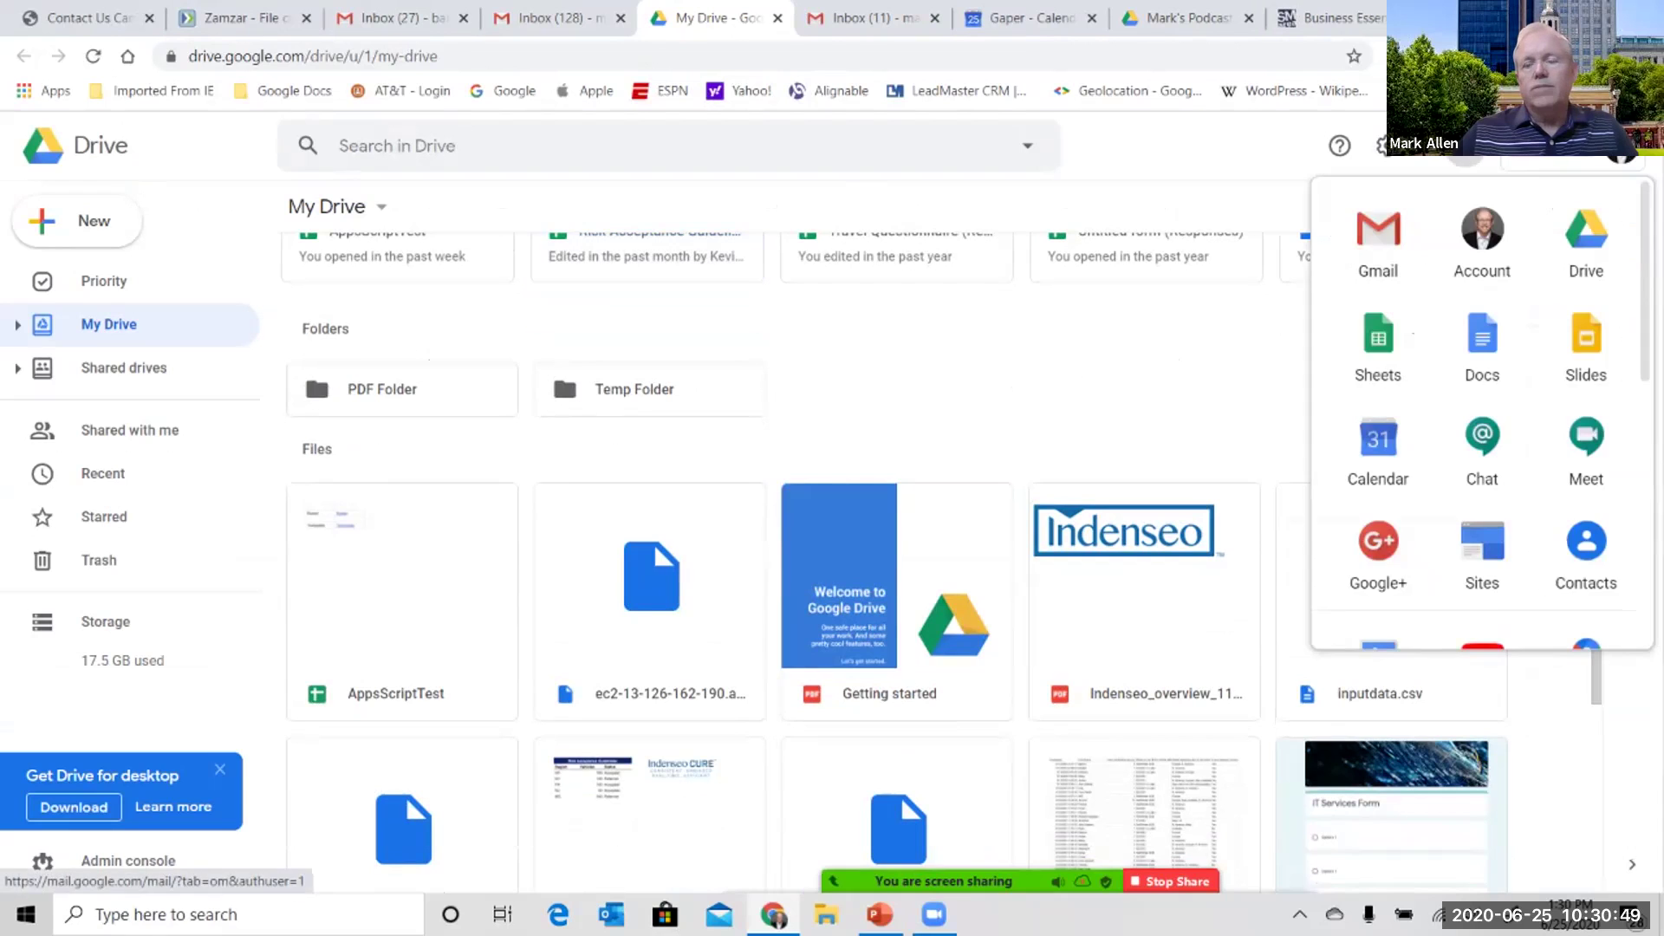
pyautogui.click(1378, 342)
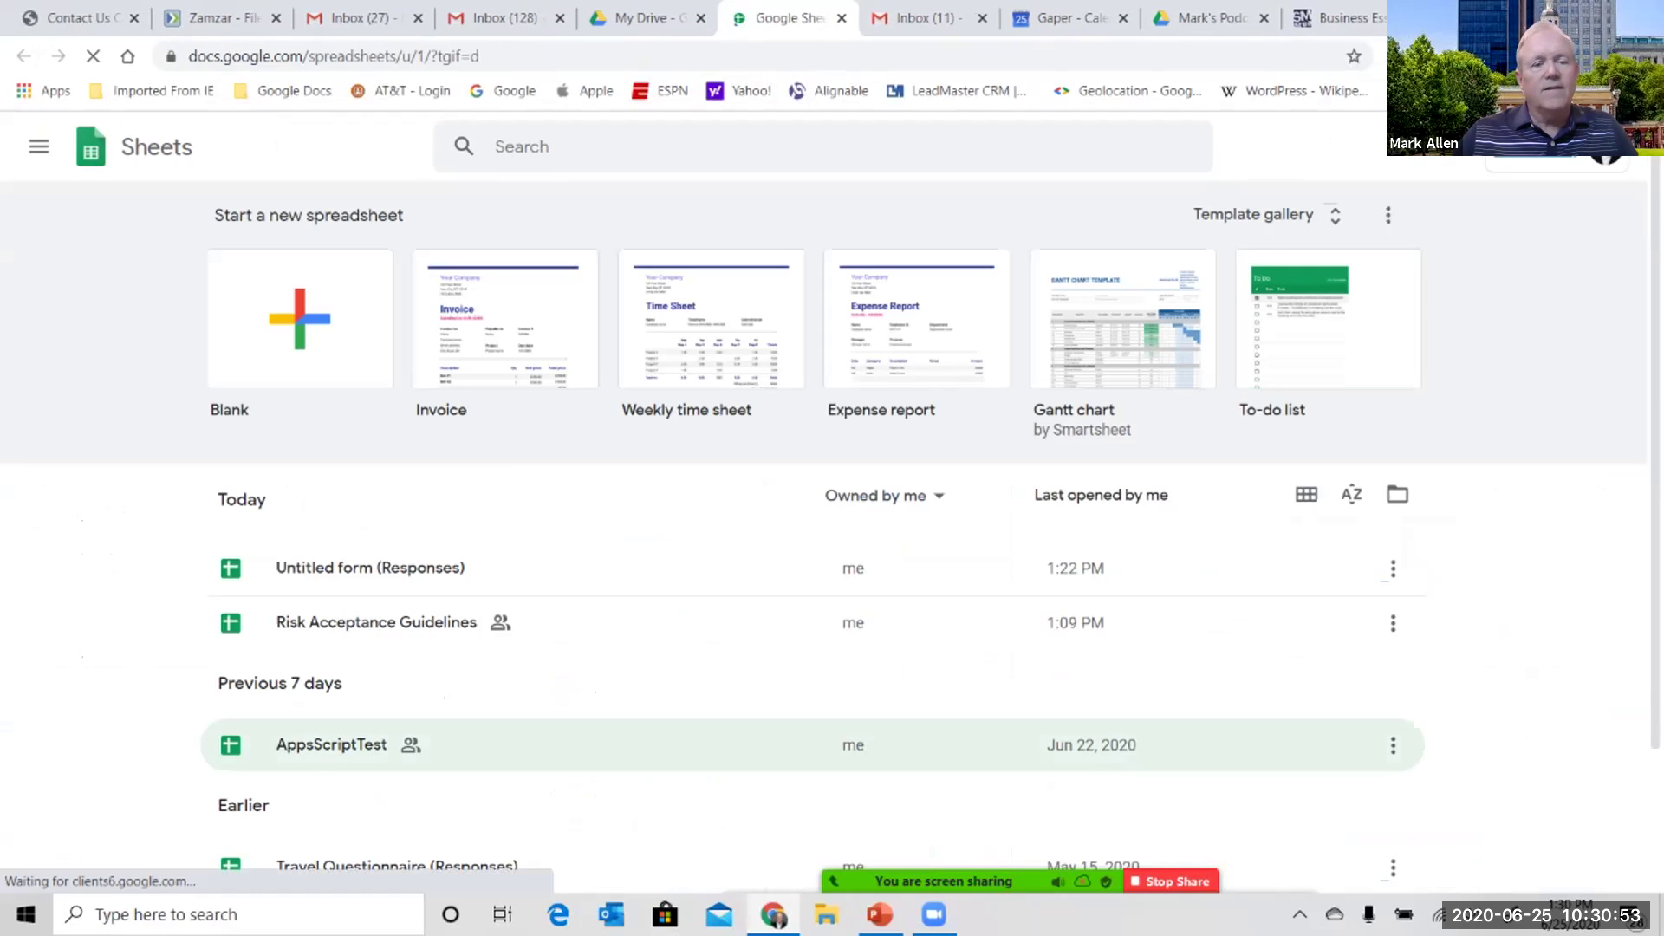
pyautogui.click(841, 568)
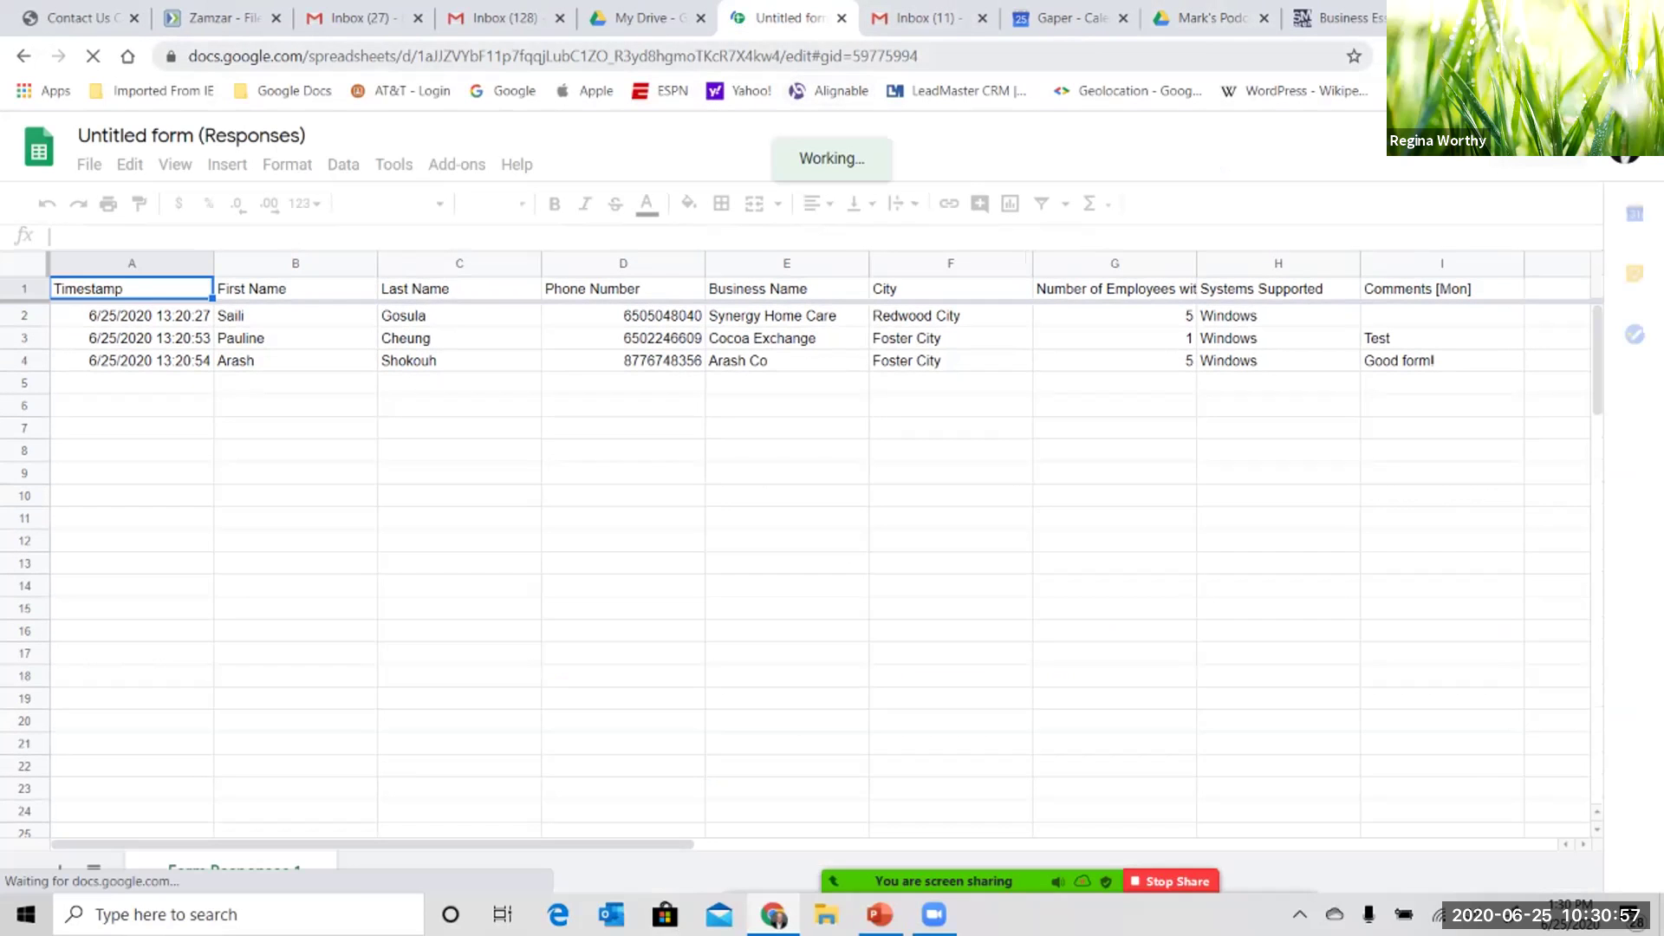
pyautogui.click(841, 17)
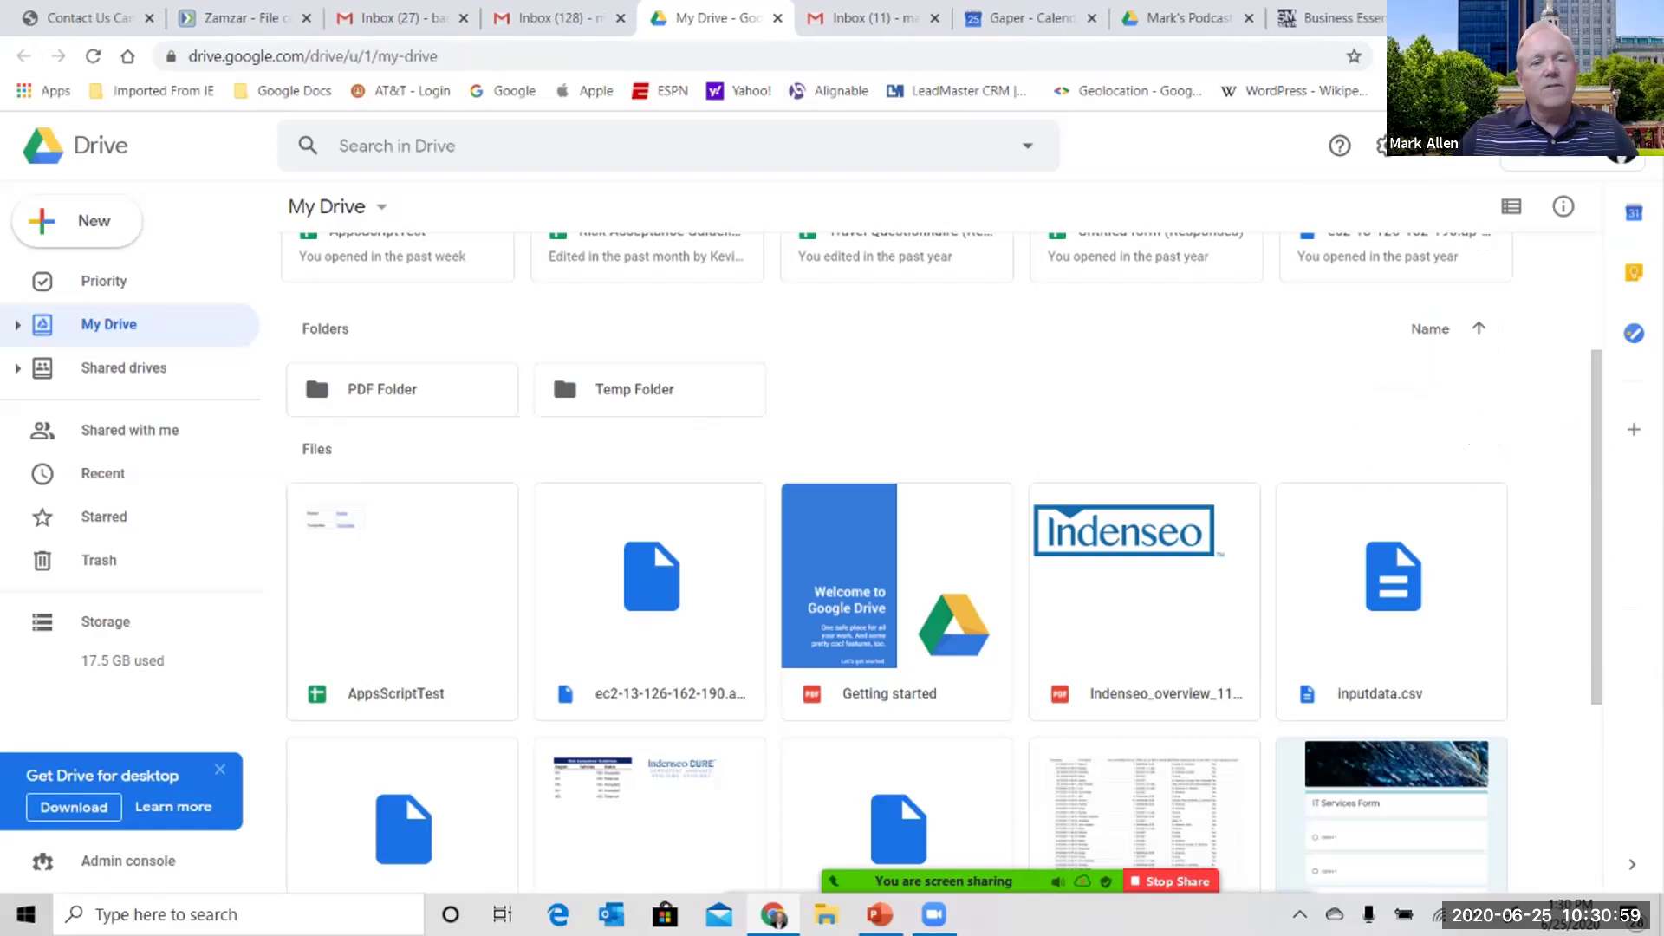
# - In My Drive, bring up and dismiss the actions menu for AppsScriptTest
pyautogui.scroll(3, 936, 563)
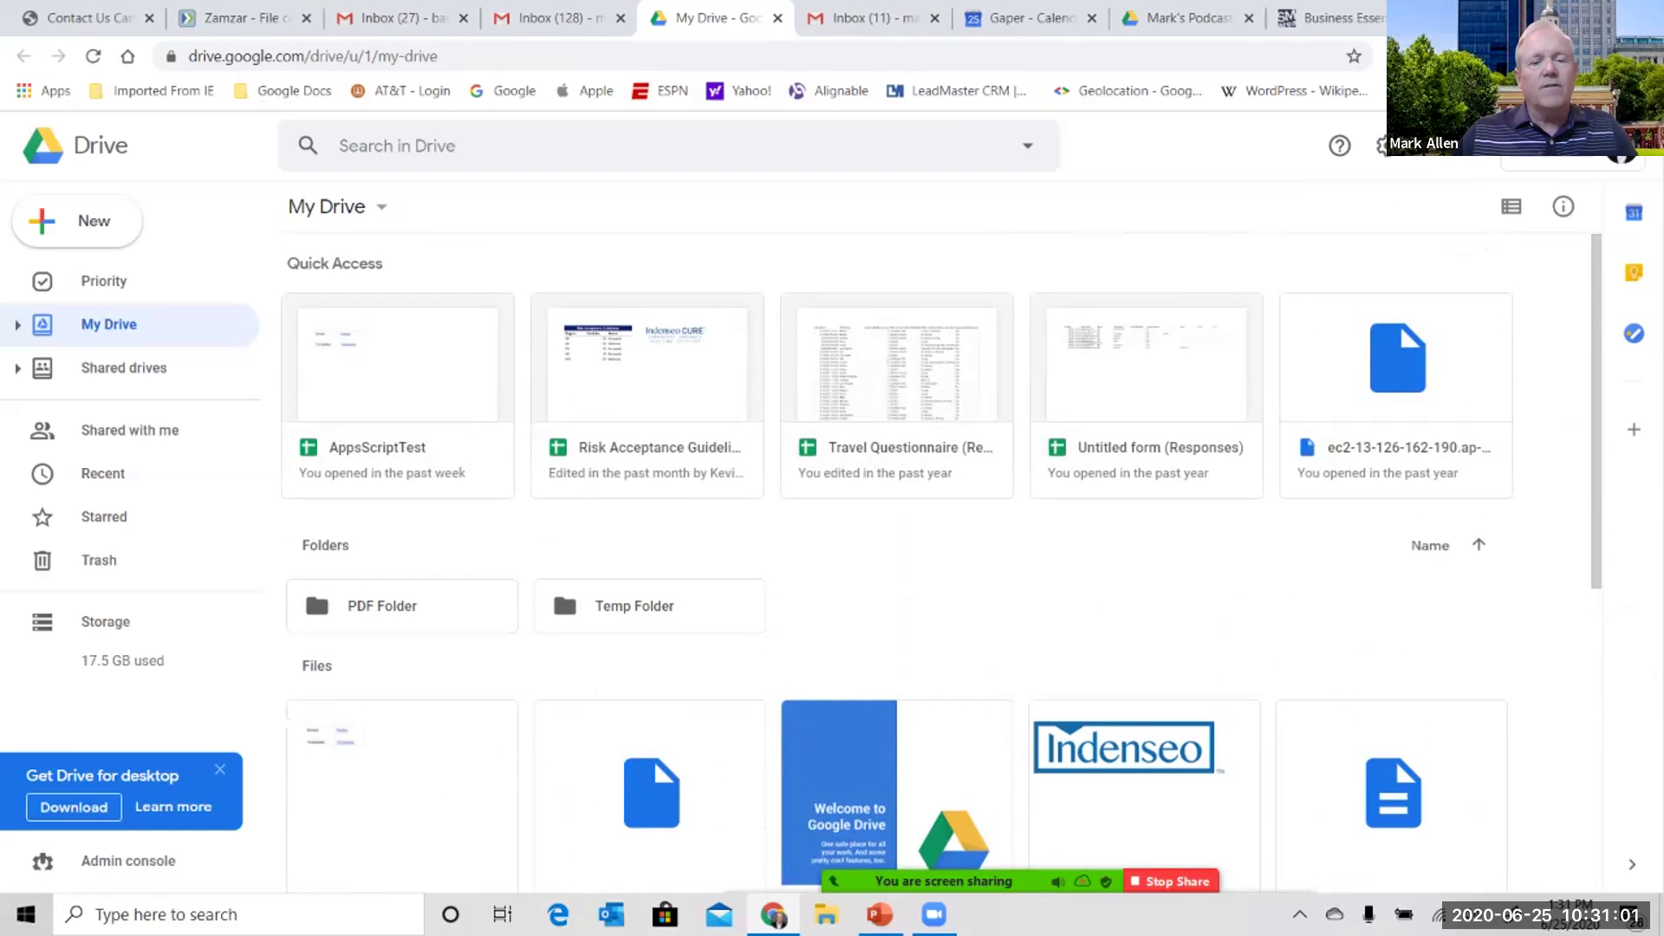
pyautogui.scroll(-3, 653, 752)
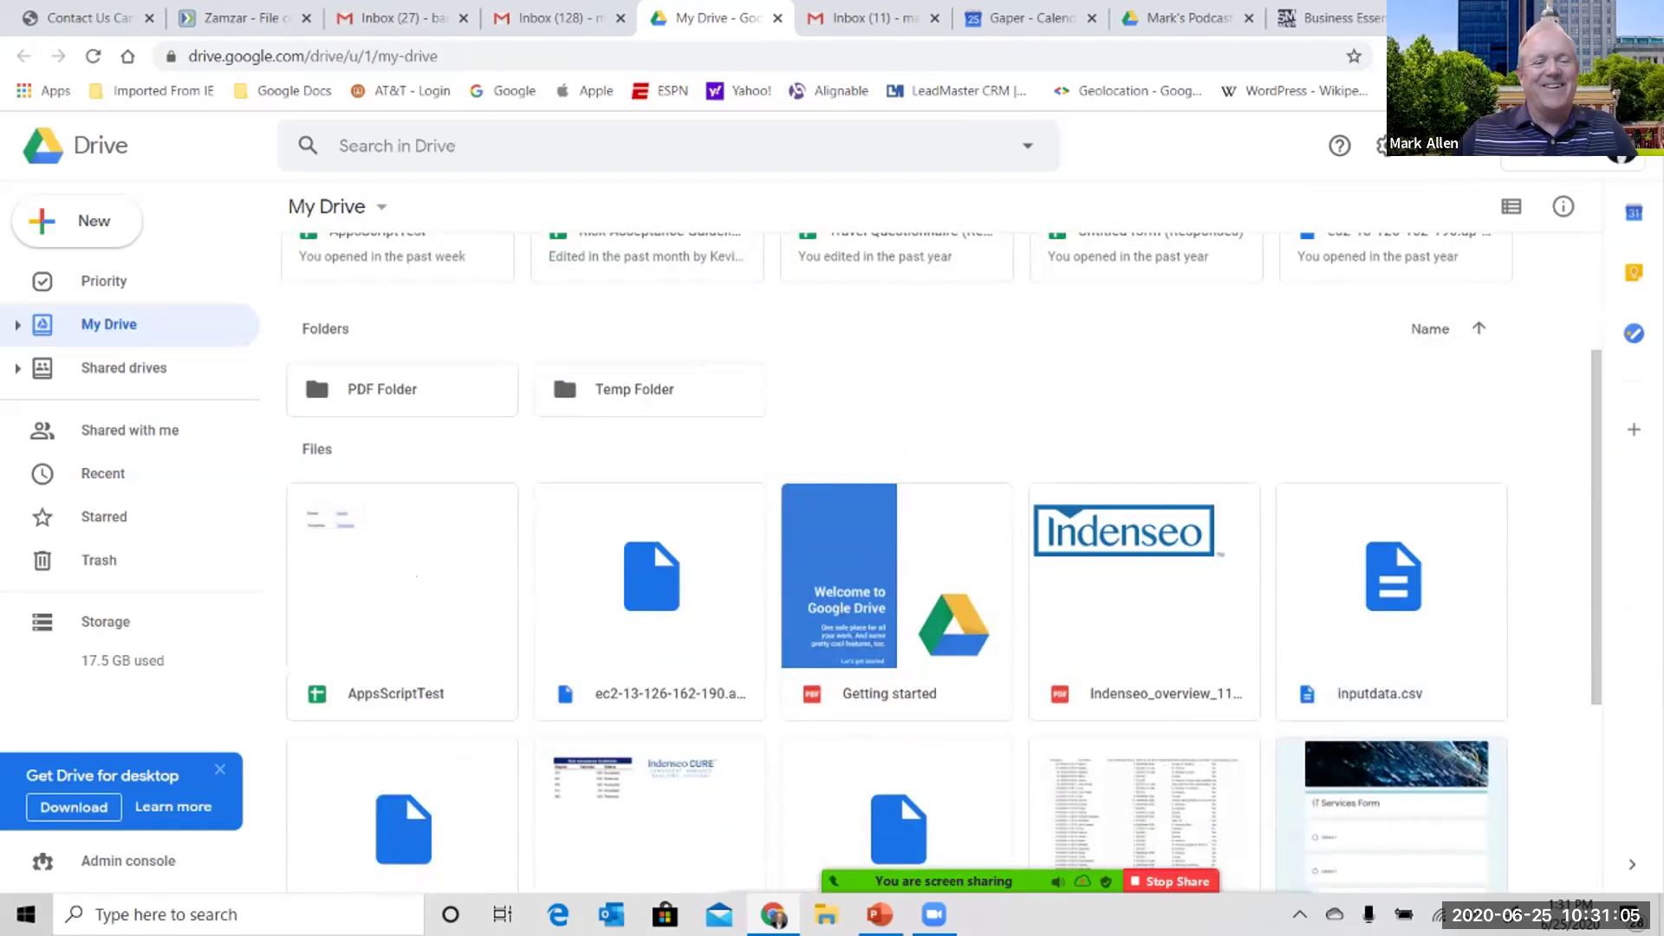
pyautogui.rightClick(455, 576)
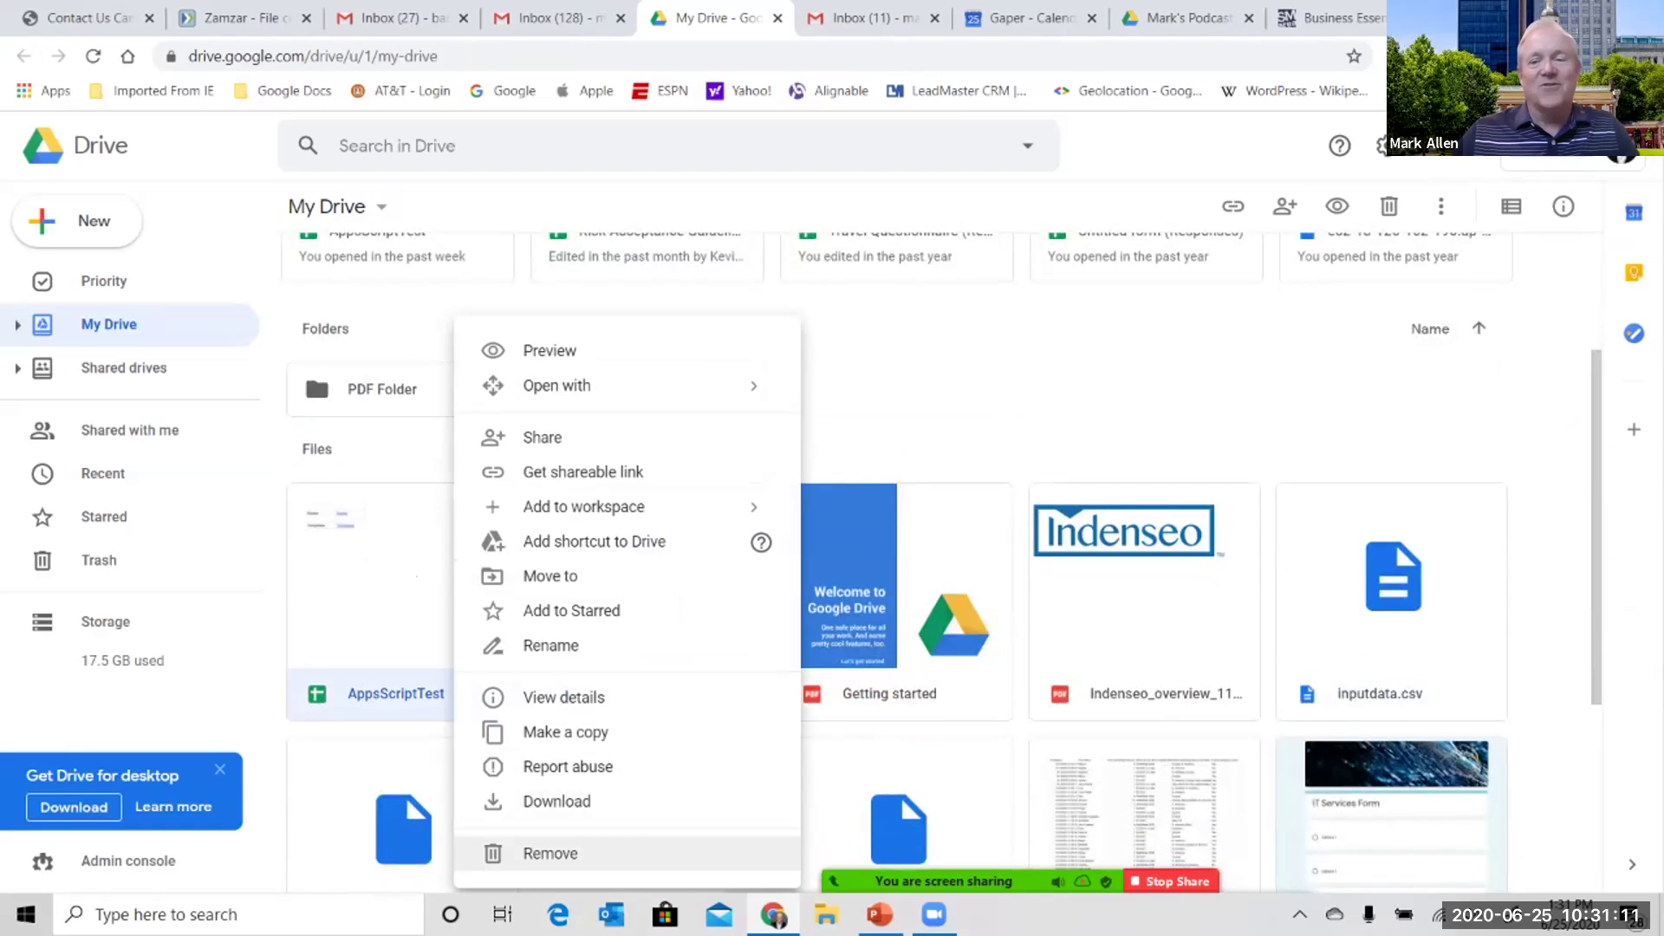
pyautogui.click(550, 853)
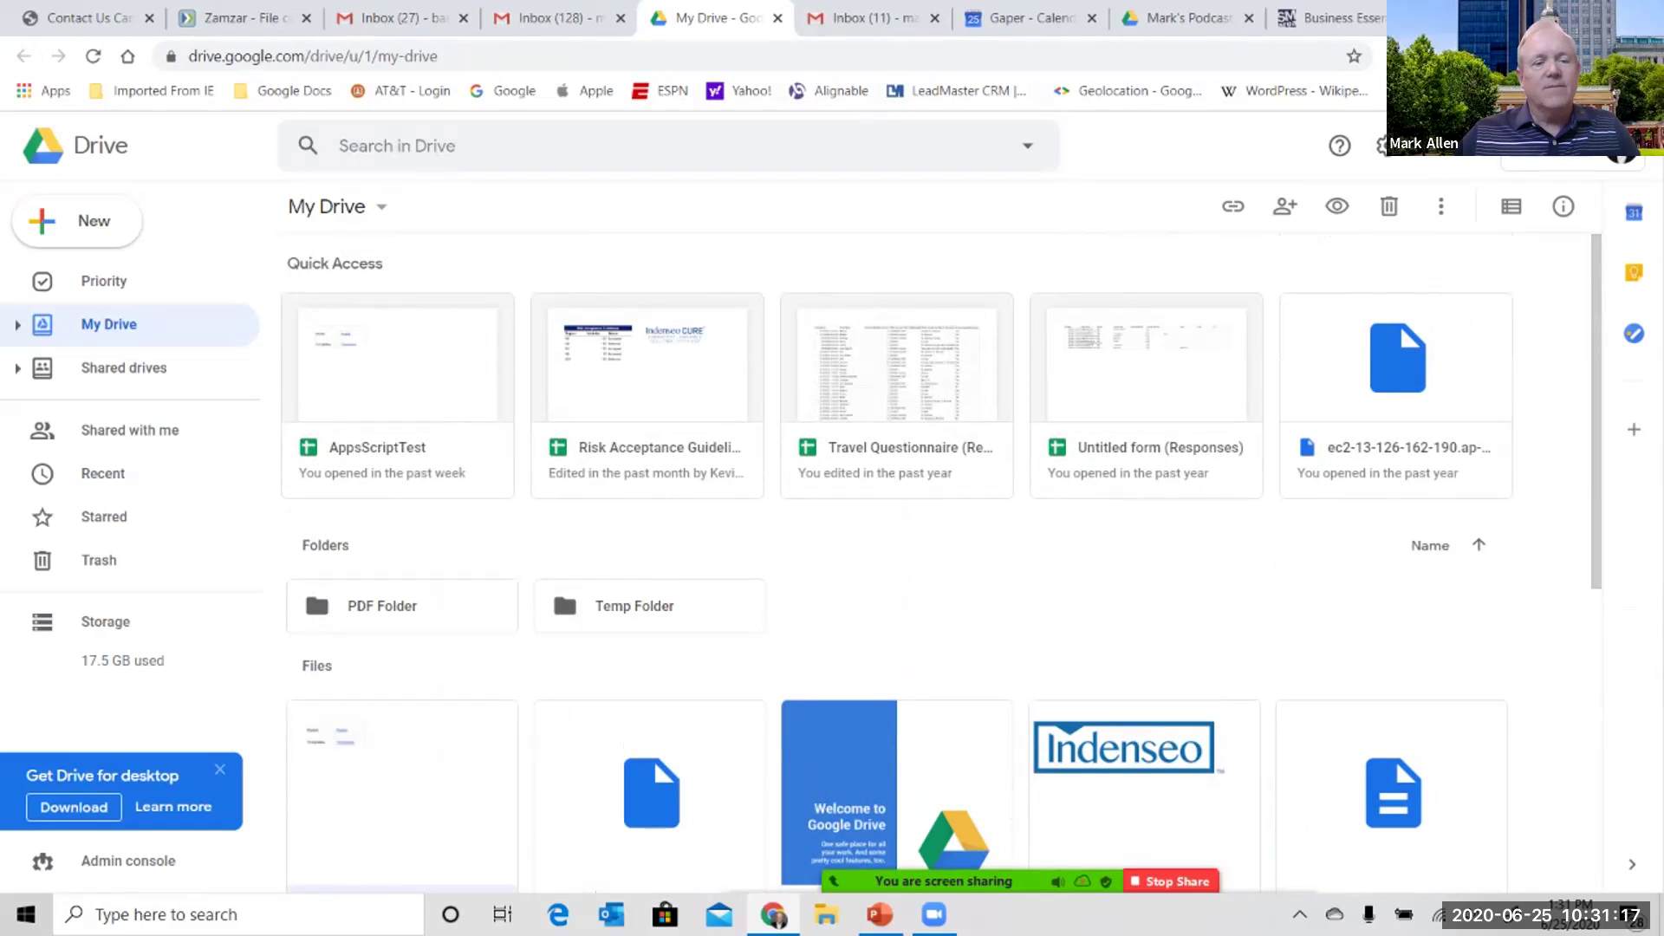
# - Open AppsScriptTest and scroll through Code.gs's test and TestPDFSend functions
pyautogui.press('Return')
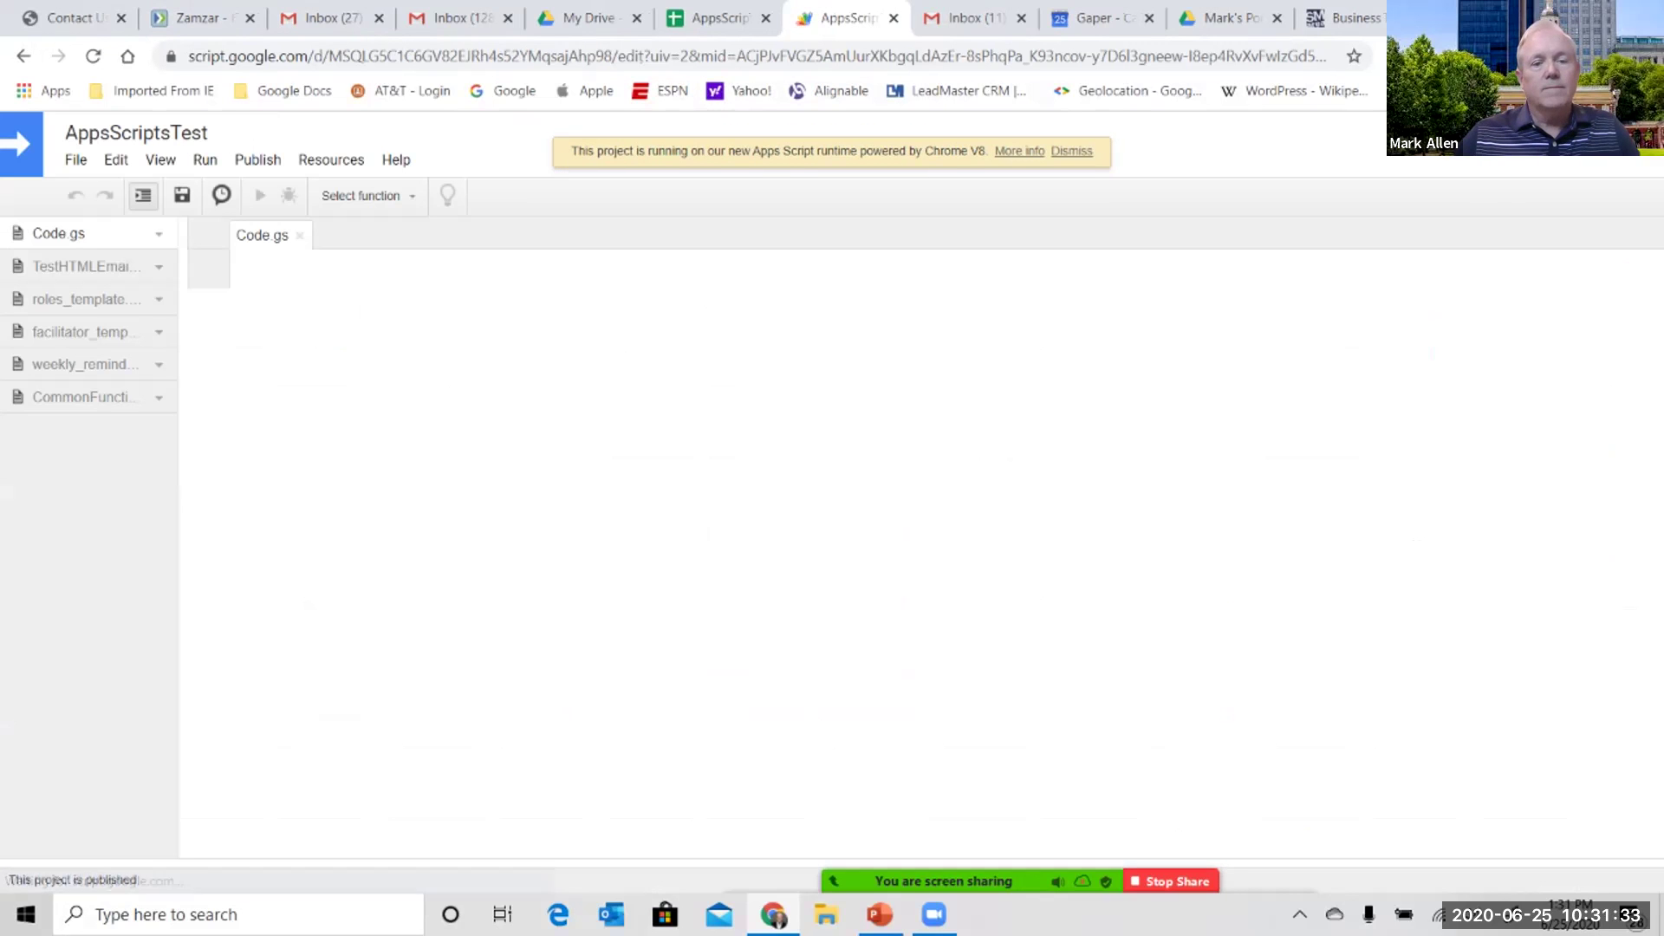
pyautogui.scroll(-16, 704, 554)
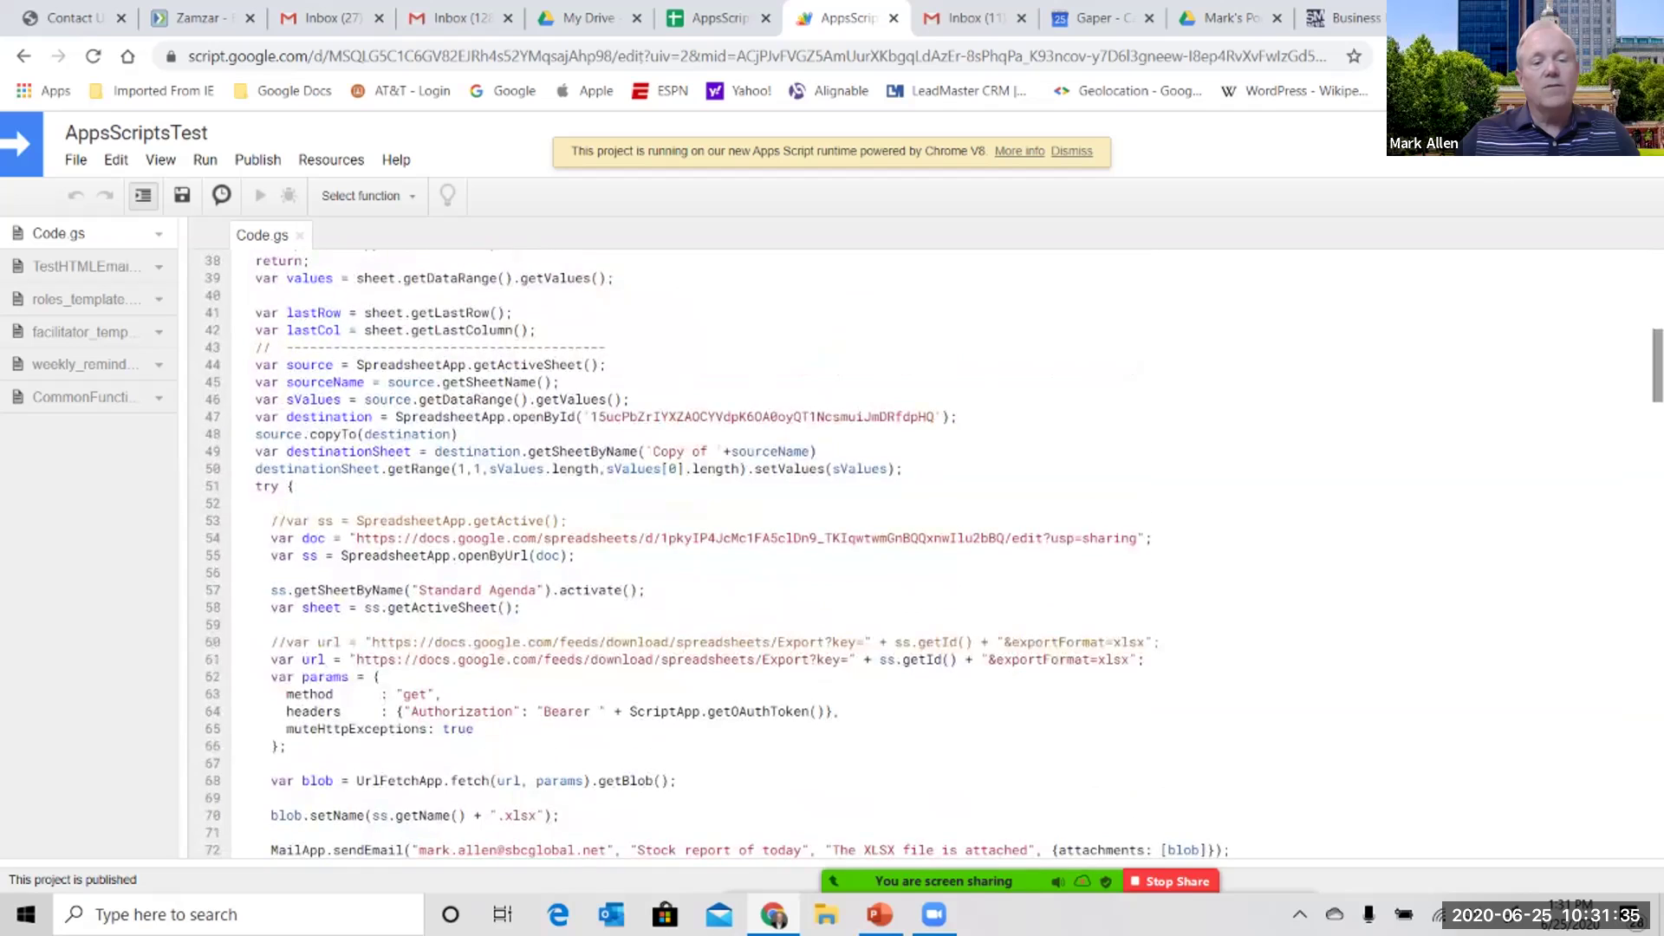
pyautogui.scroll(-4, 704, 555)
pyautogui.scroll(-5, 704, 555)
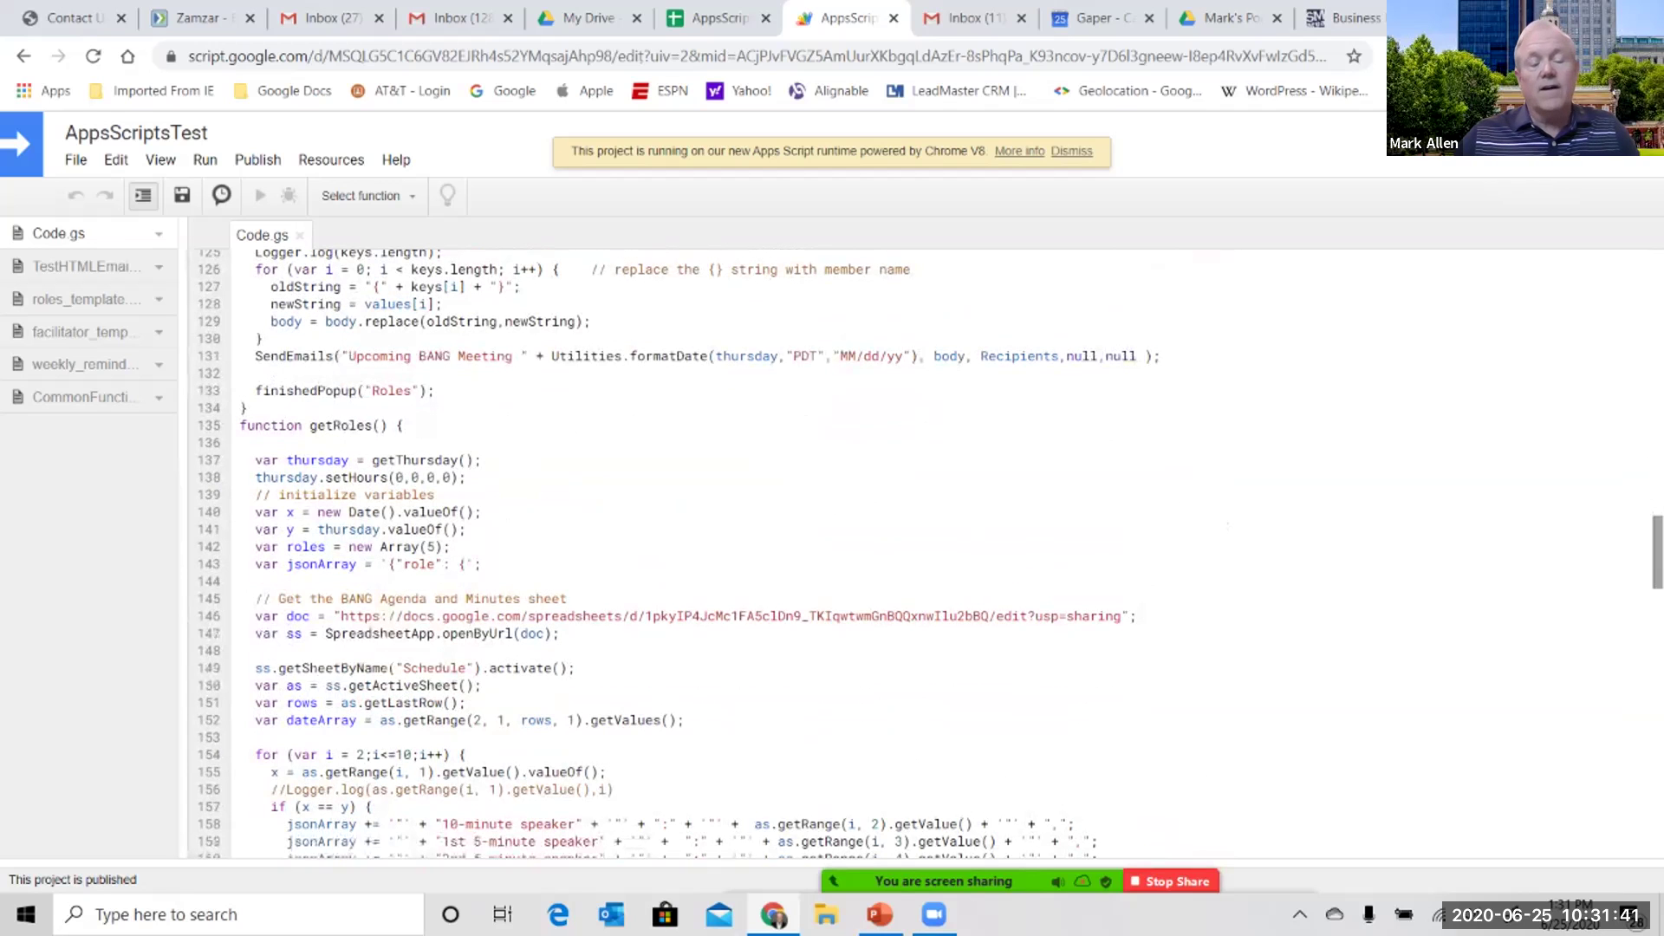
pyautogui.scroll(7, 705, 554)
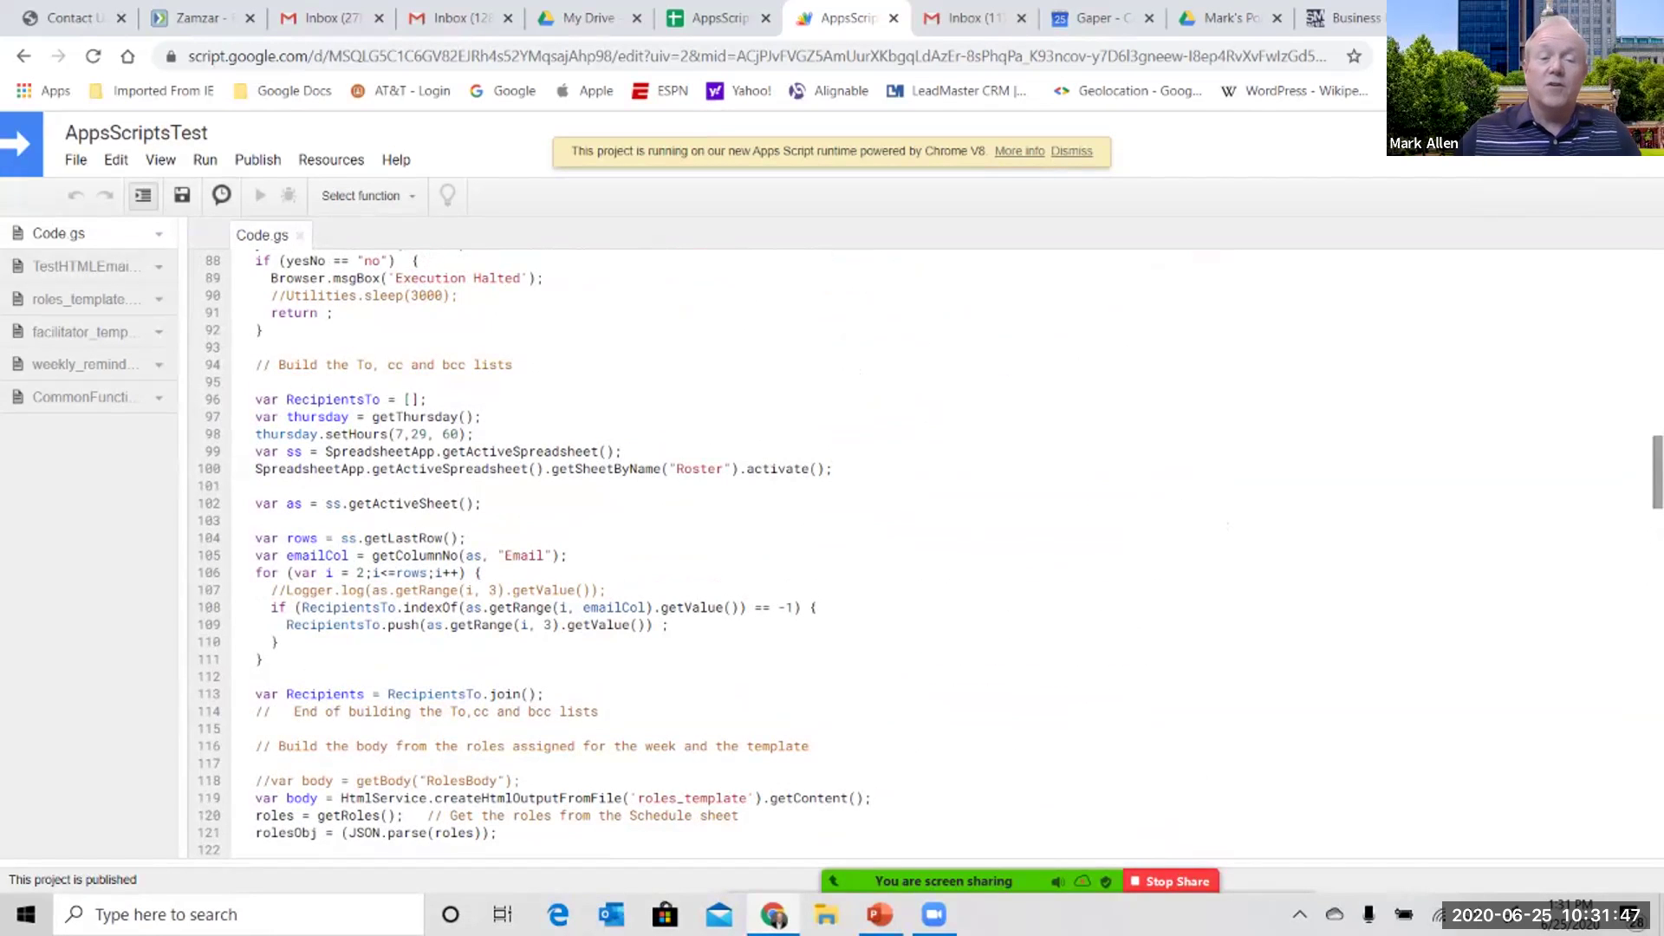
pyautogui.scroll(18, 934, 554)
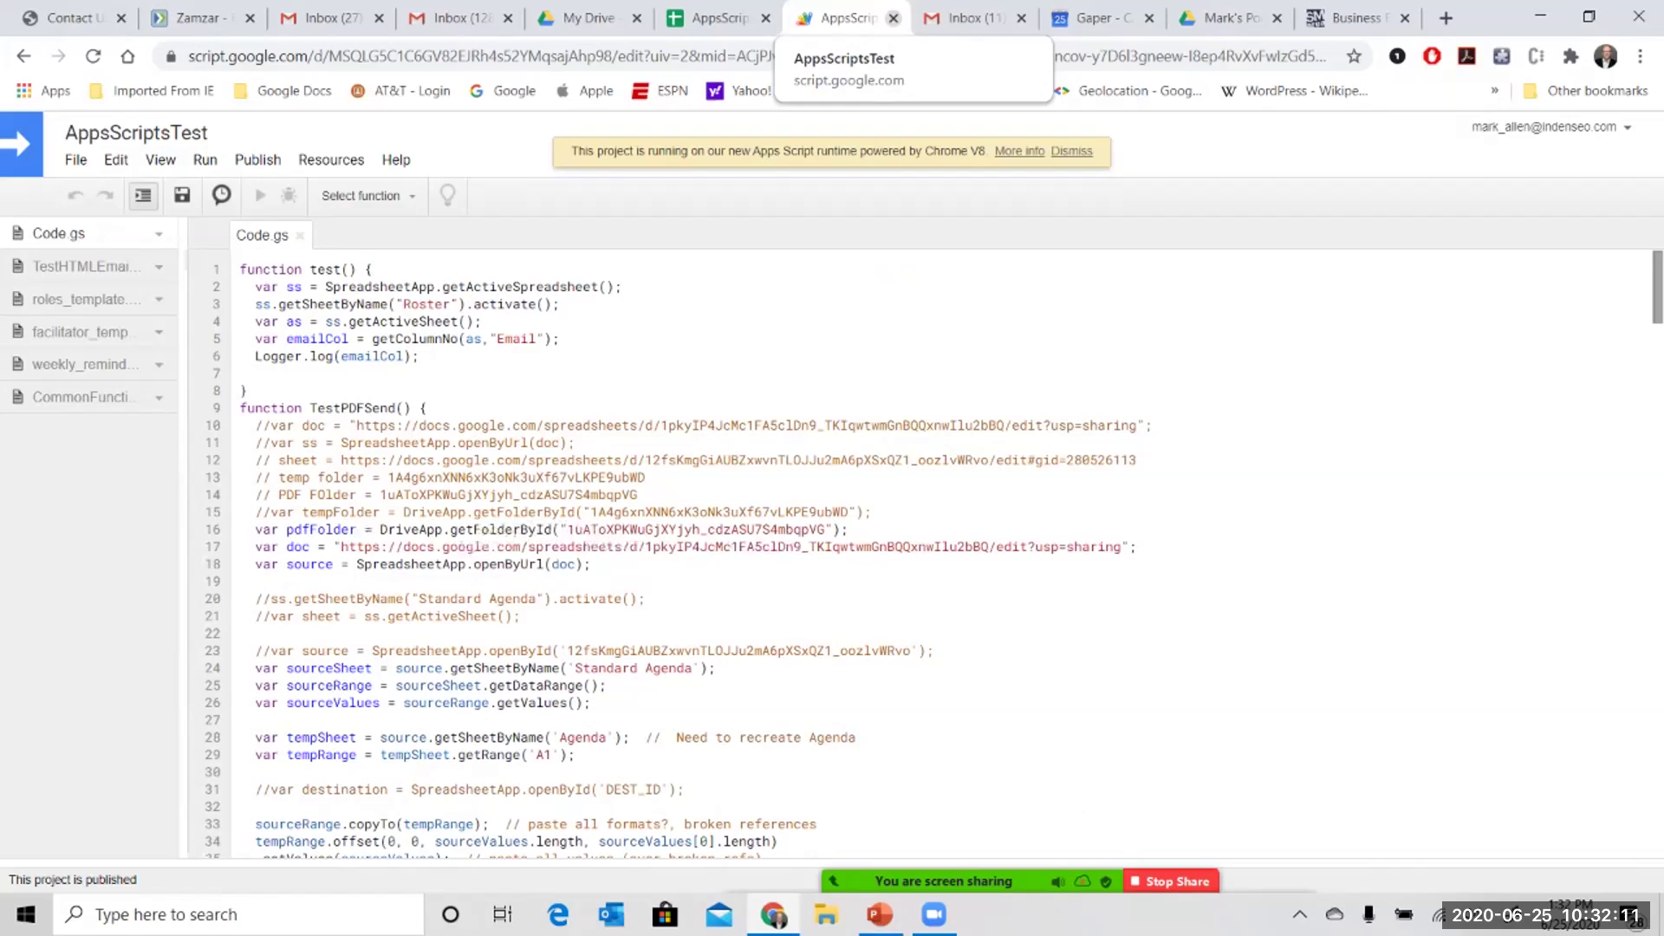
# - Close the Apps Script tab to return to the AppsScriptTest spreadsheet's Main sheet
pyautogui.click(894, 17)
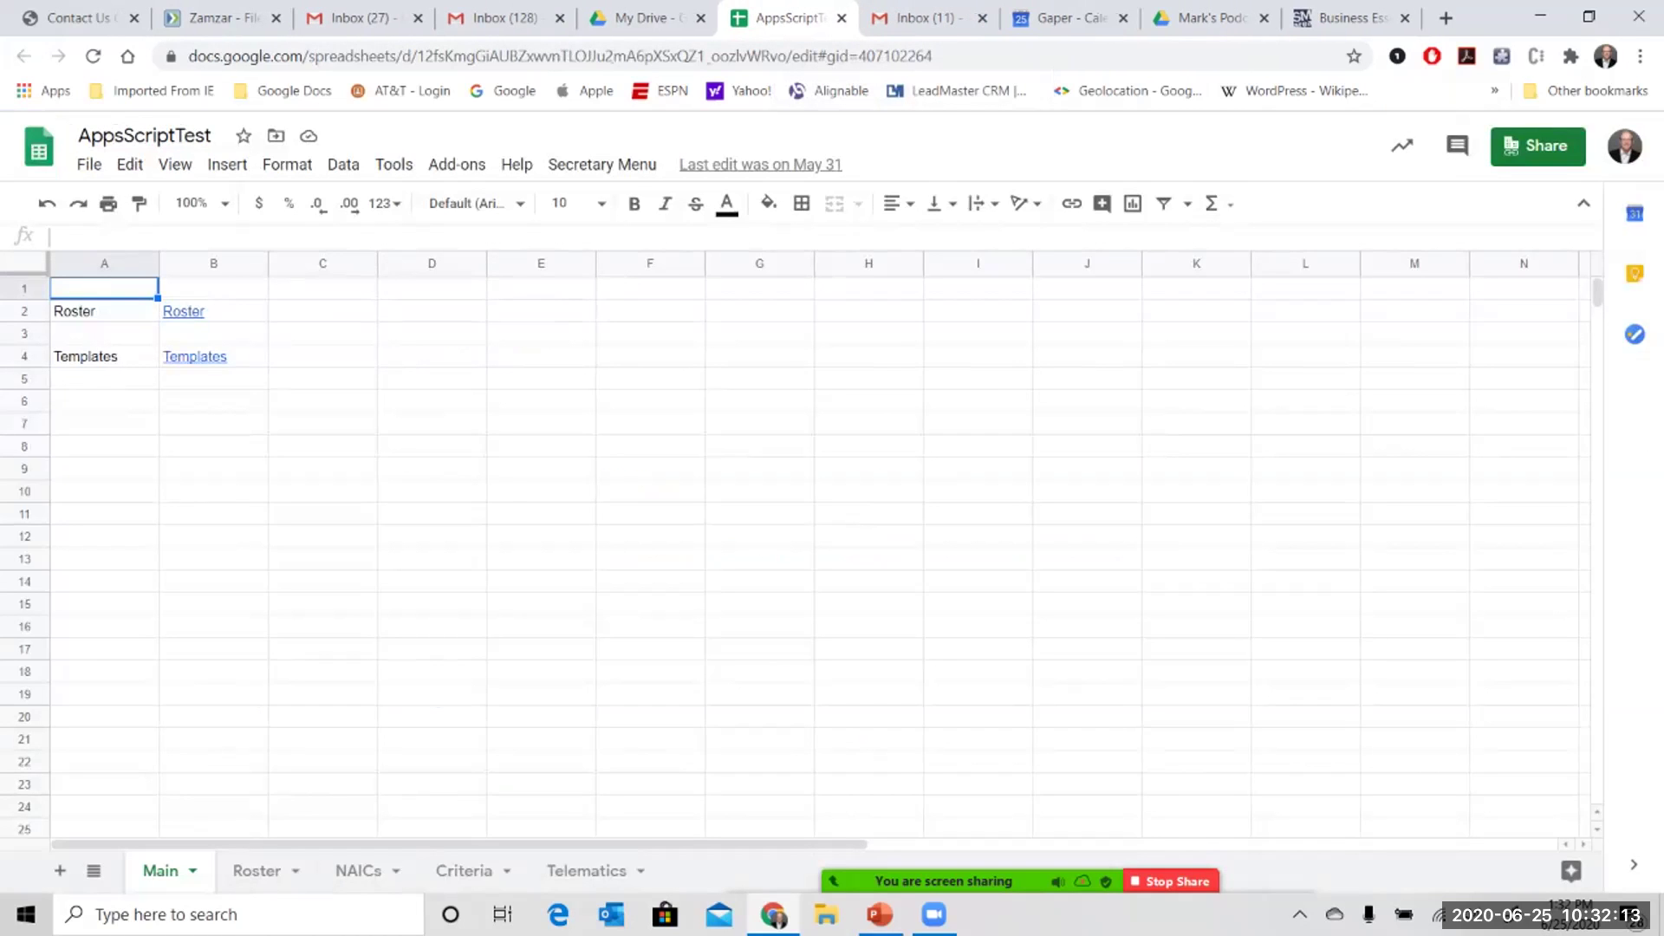